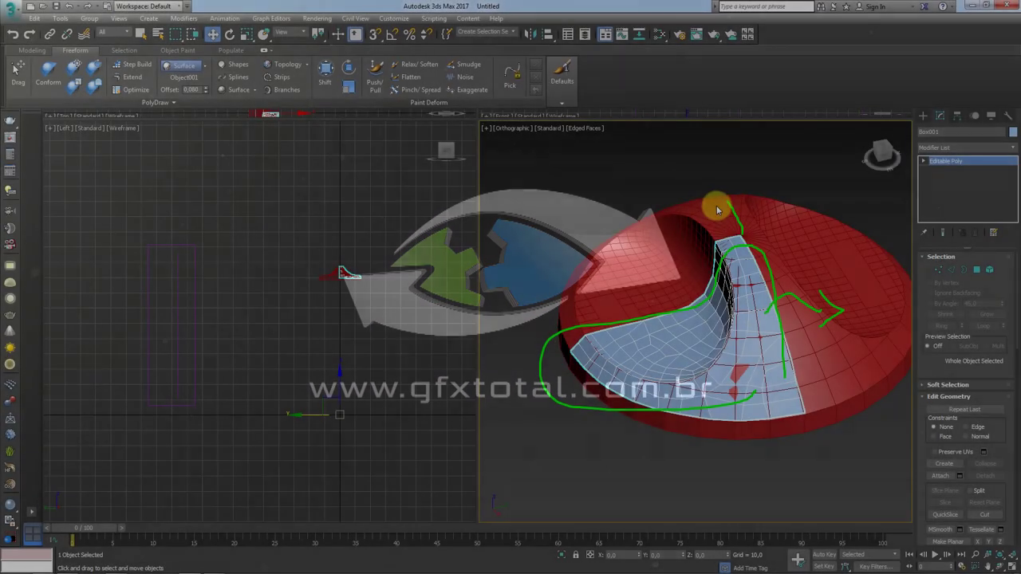
Orbit and zoom the perspective view onto the red dish
{"action": "left_click_drag", "start_coordinate": [717, 210], "coordinate": [750, 197]}
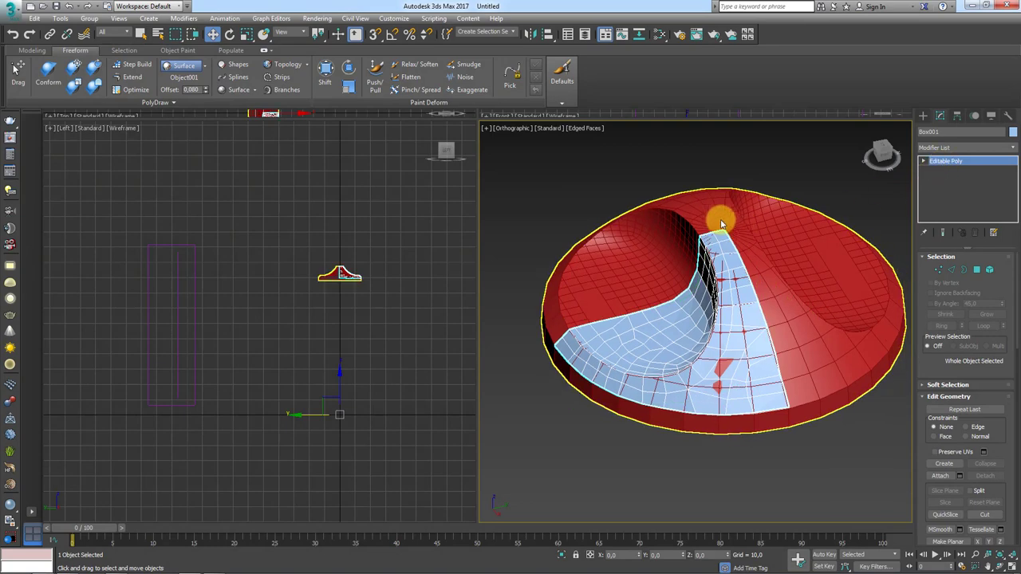
{"action": "middle_click_drag", "start_coordinate": [720, 216], "coordinate": [747, 235], "text": "alt"}
{"action": "mouse_move", "coordinate": [659, 259]}
{"action": "middle_mouse_down", "text": "alt"}
{"action": "mouse_move", "coordinate": [665, 228]}
{"action": "mouse_move", "coordinate": [701, 293]}
{"action": "middle_mouse_up", "text": "alt"}
{"action": "right_click", "coordinate": [678, 250]}
{"action": "scroll", "coordinate": [688, 269], "scroll_direction": "down", "scroll_amount": 10}
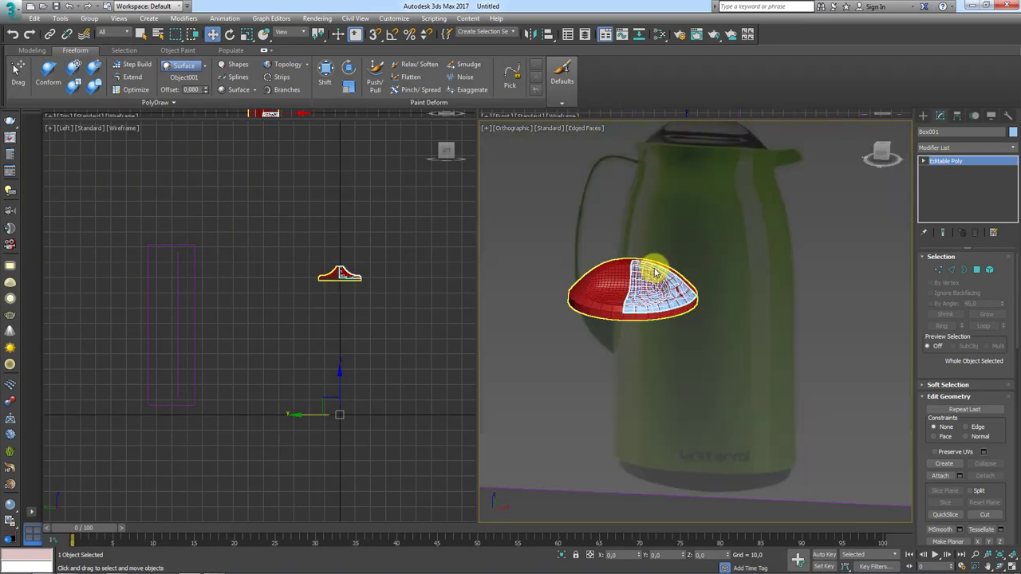
{"action": "scroll", "coordinate": [702, 293], "scroll_direction": "up", "scroll_amount": 5}
{"action": "scroll", "coordinate": [696, 297], "scroll_direction": "up", "scroll_amount": 5}
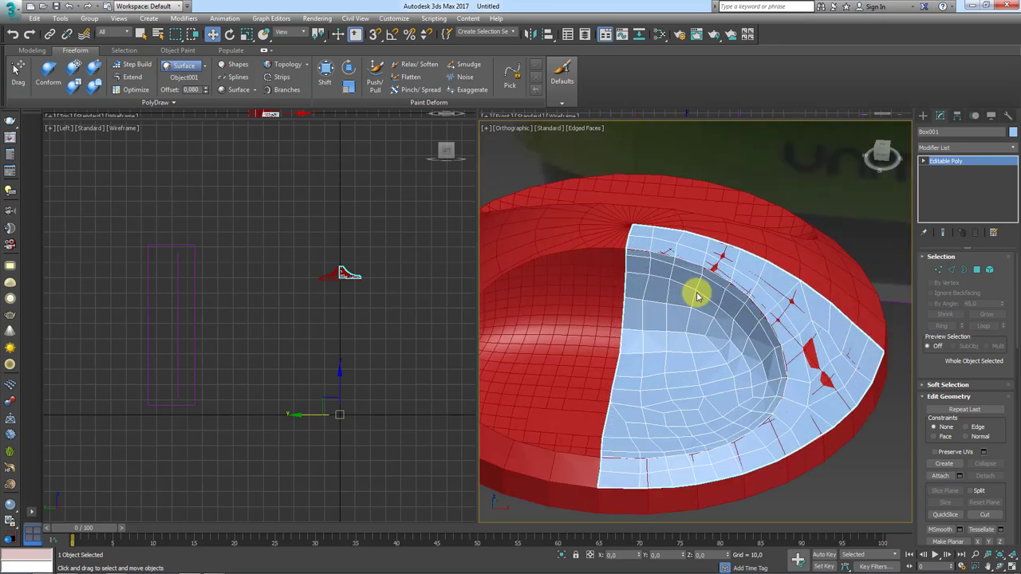
At Edge level, select the cut seam edge loops and scale them flat to zero
{"action": "left_click", "coordinate": [952, 270]}
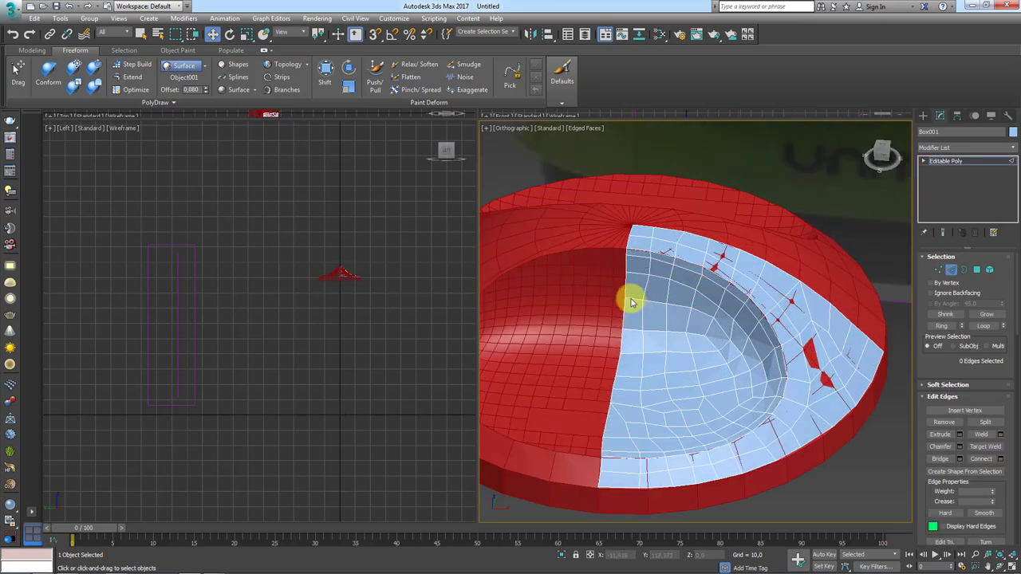
{"action": "double_click", "coordinate": [625, 292]}
{"action": "mouse_move", "coordinate": [620, 290]}
{"action": "middle_mouse_down", "text": "alt"}
{"action": "mouse_move", "coordinate": [649, 314]}
{"action": "mouse_move", "coordinate": [645, 413]}
{"action": "middle_mouse_up", "text": "alt"}
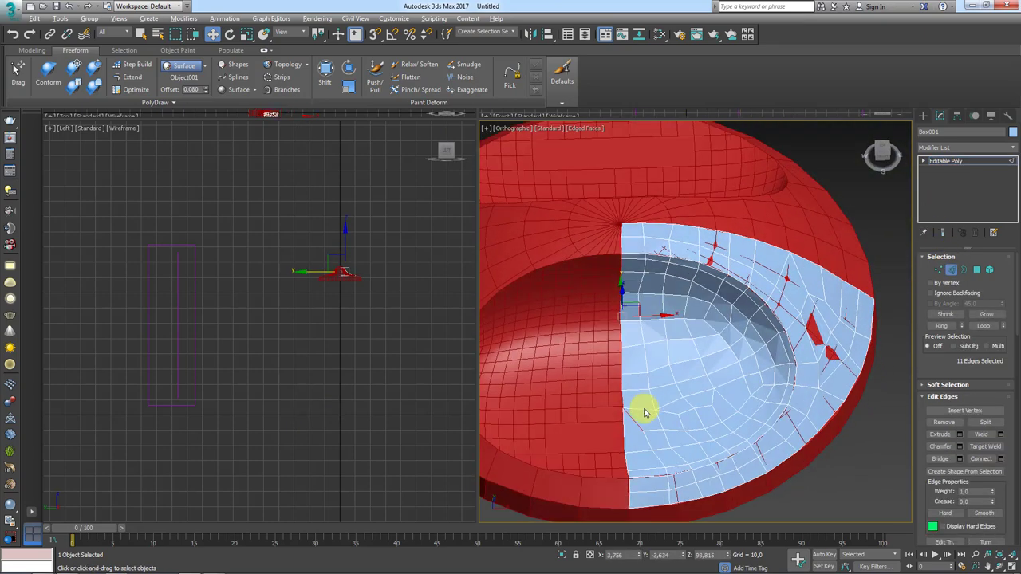
{"action": "double_click", "coordinate": [627, 433], "text": "ctrl"}
{"action": "left_click", "coordinate": [667, 438], "text": "alt"}
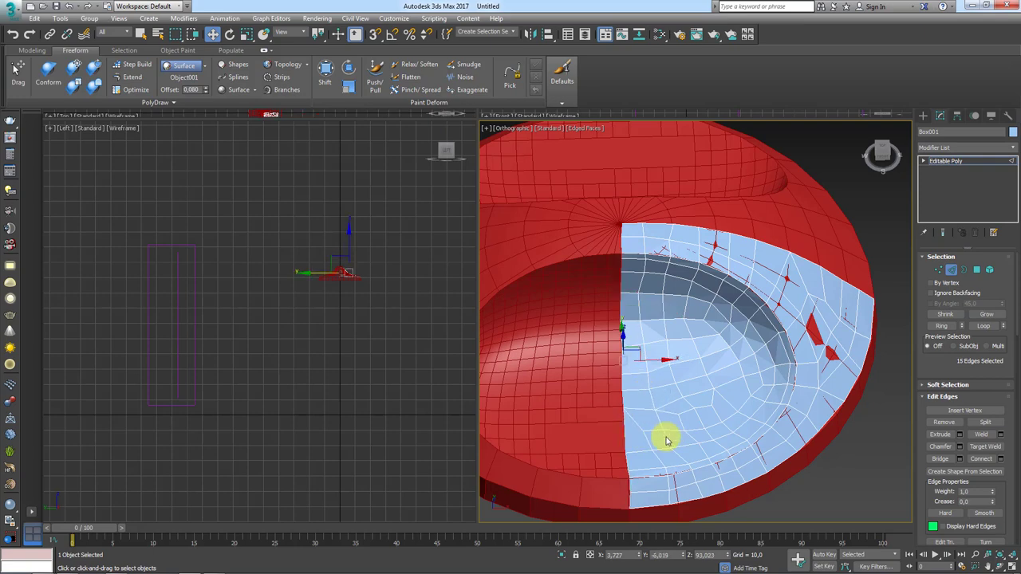
{"action": "middle_click_drag", "start_coordinate": [683, 487], "coordinate": [691, 390]}
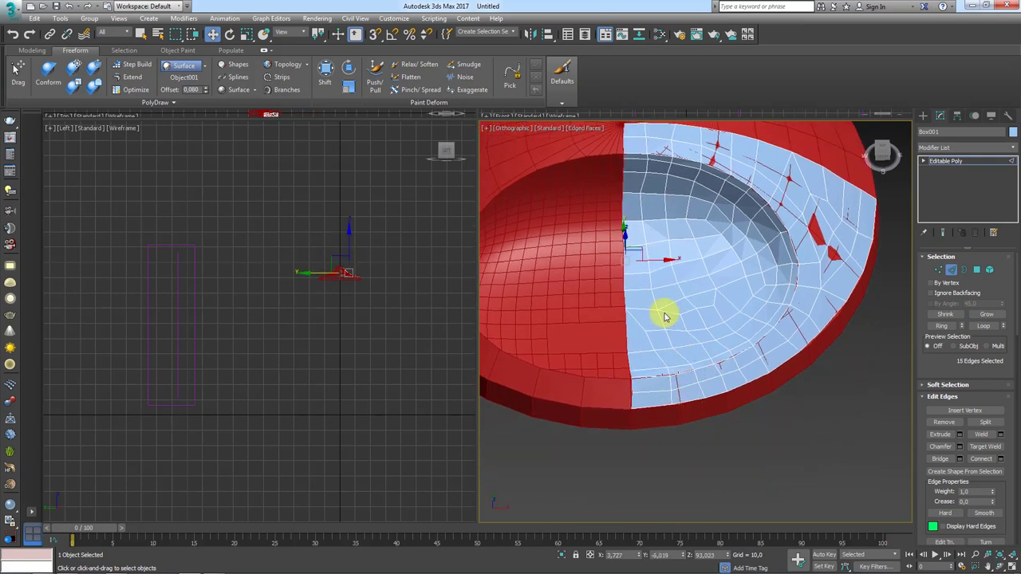
{"action": "middle_click_drag", "start_coordinate": [664, 316], "coordinate": [665, 338]}
{"action": "key", "text": "r"}
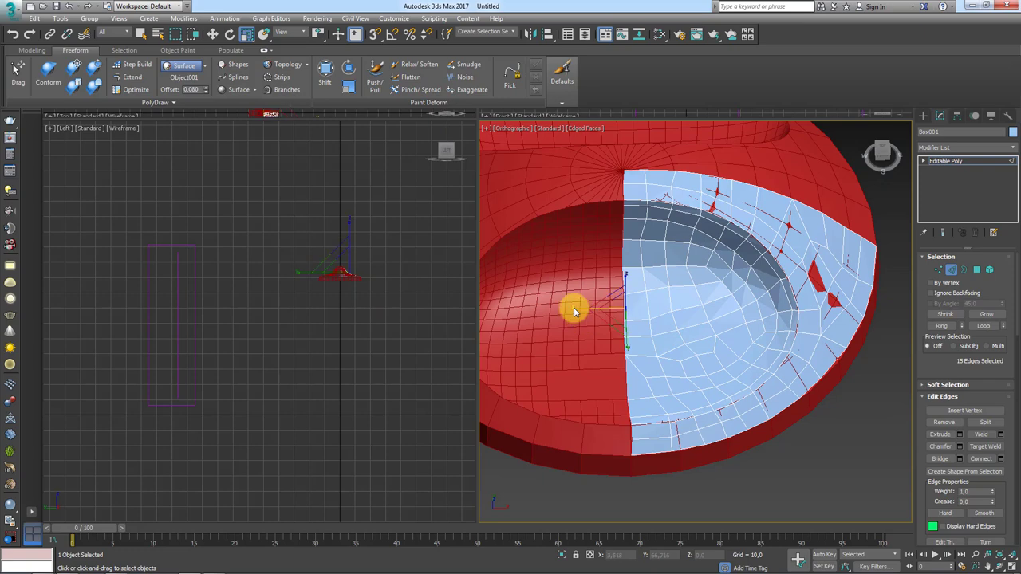
{"action": "left_click_drag", "start_coordinate": [583, 322], "coordinate": [13, 313]}
{"action": "left_click_drag", "start_coordinate": [494, 263], "coordinate": [513, 301]}
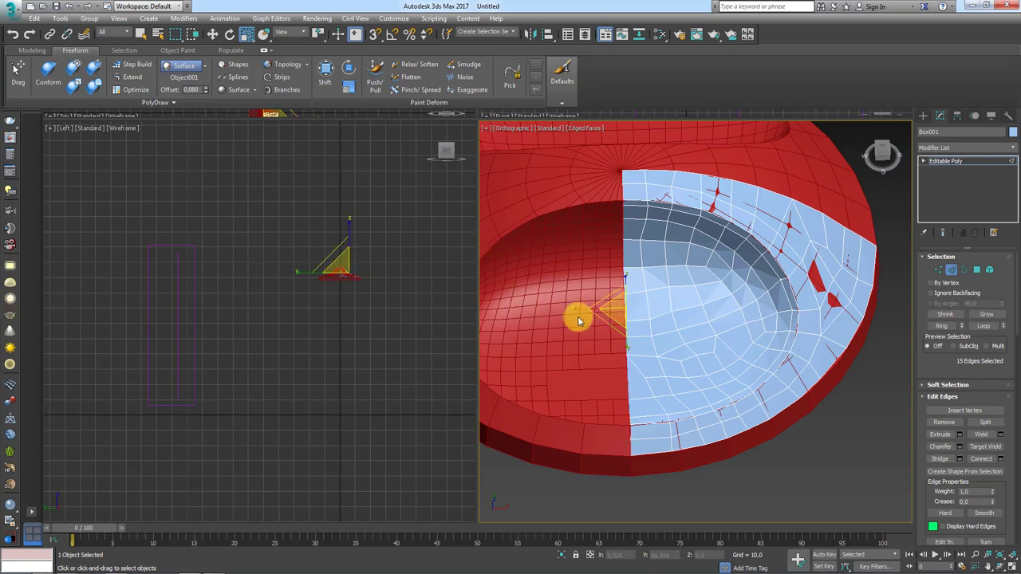
Select edges along the other seam, undoing an accidental extra selection
{"action": "middle_click_drag", "start_coordinate": [836, 251], "coordinate": [736, 231], "text": "alt"}
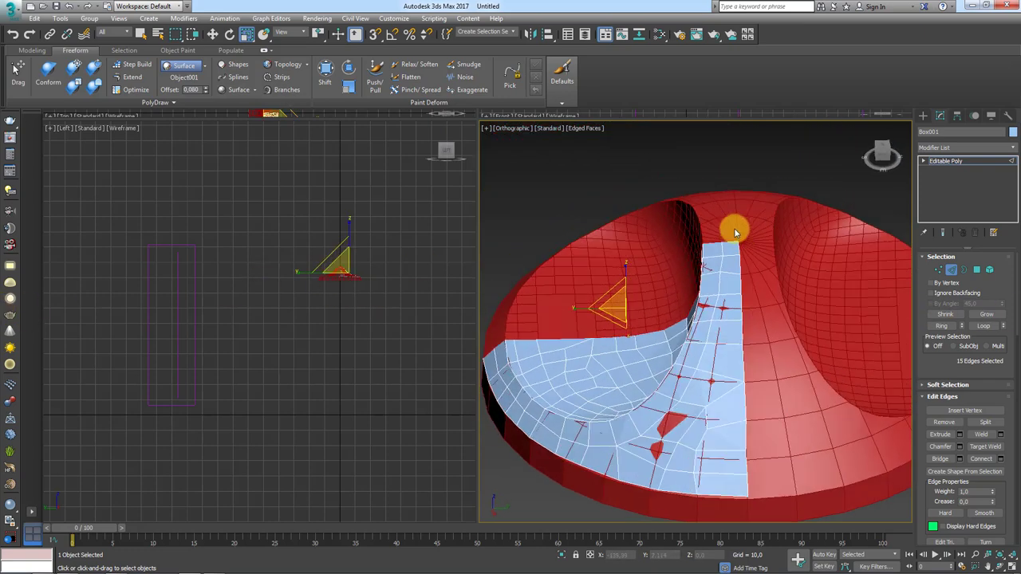
{"action": "left_click", "coordinate": [740, 267], "text": "alt"}
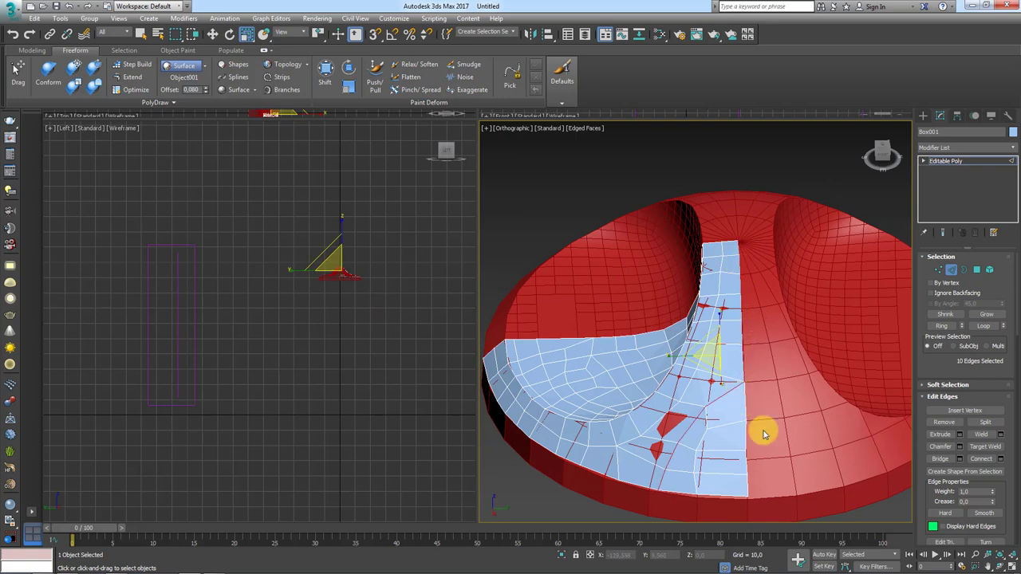
{"action": "left_click", "coordinate": [745, 409], "text": "ctrl"}
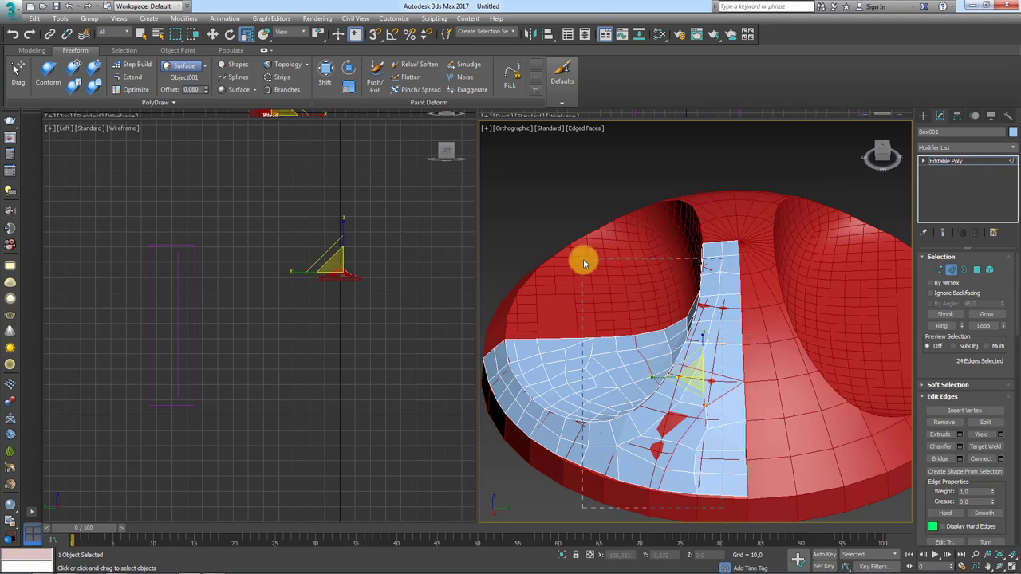
{"action": "middle_click_drag", "start_coordinate": [583, 258], "coordinate": [736, 390], "text": "alt"}
{"action": "key", "text": "ctrl+z"}
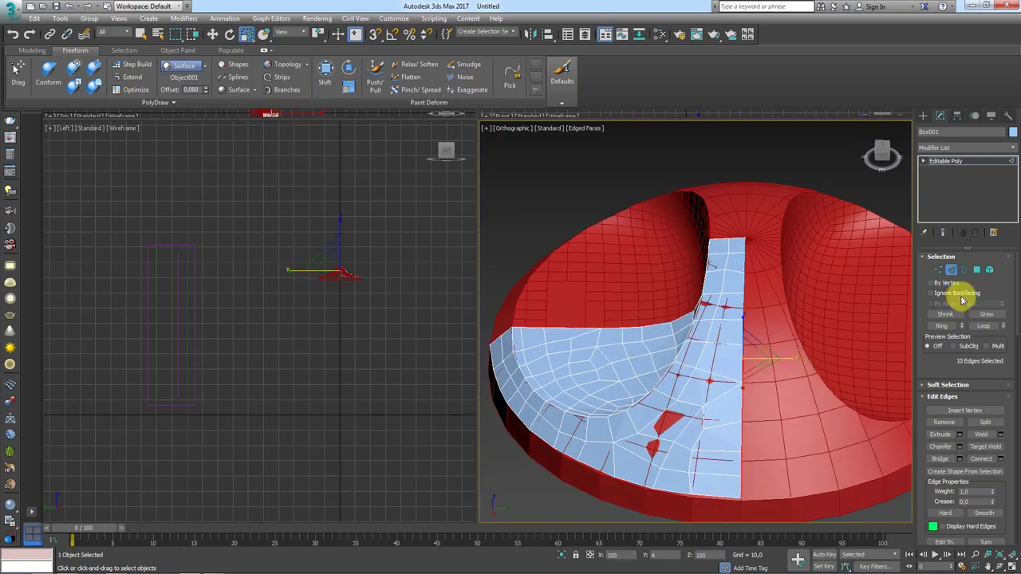
Hide the red object, then select the blue piece at Edge level
{"action": "left_click", "coordinate": [941, 161]}
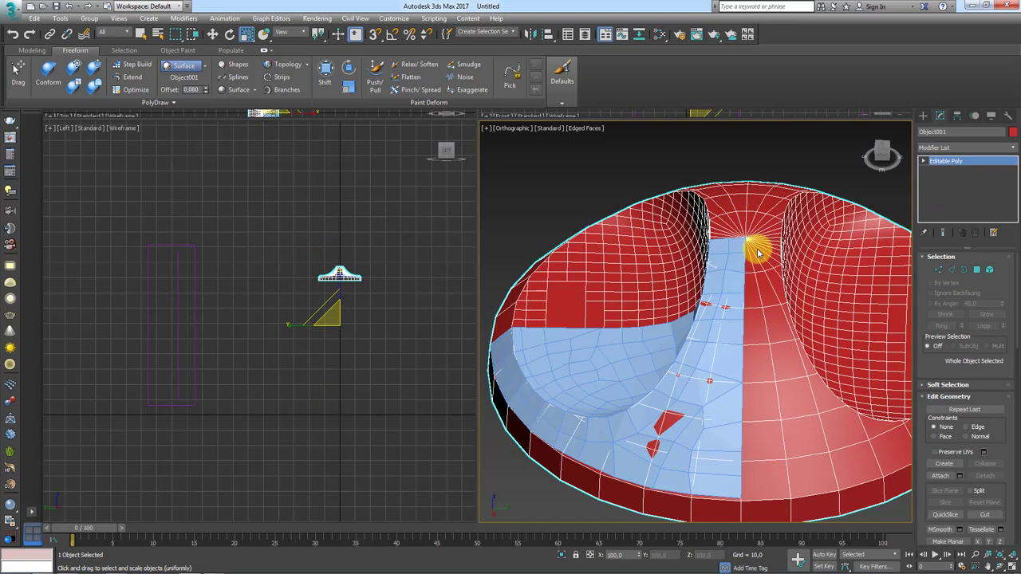
{"action": "right_click", "coordinate": [758, 252]}
{"action": "left_click", "coordinate": [781, 221]}
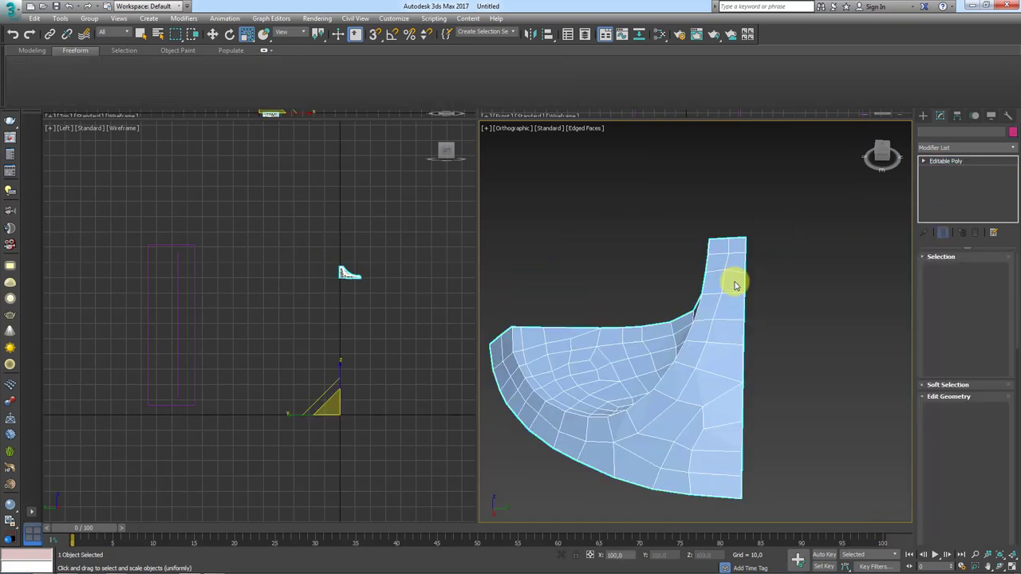
{"action": "left_click", "coordinate": [728, 280]}
{"action": "mouse_move", "coordinate": [729, 280]}
{"action": "middle_mouse_down", "text": "alt"}
{"action": "mouse_move", "coordinate": [812, 320]}
{"action": "mouse_move", "coordinate": [809, 241]}
{"action": "mouse_move", "coordinate": [774, 258]}
{"action": "middle_mouse_up", "text": "alt"}
{"action": "left_click", "coordinate": [952, 268]}
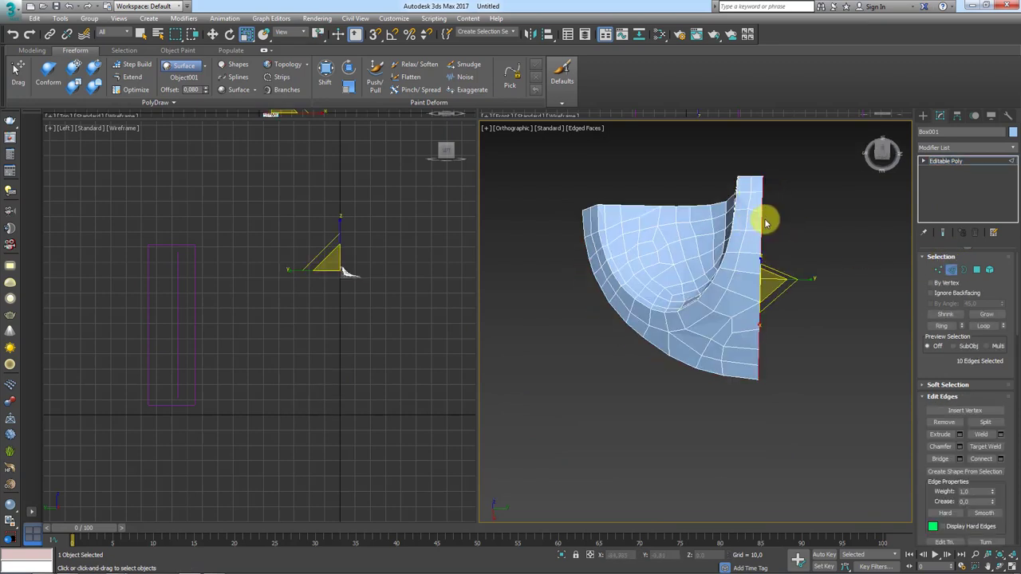
Add a Symmetry modifier to the blue piece
{"action": "left_click", "coordinate": [1015, 148]}
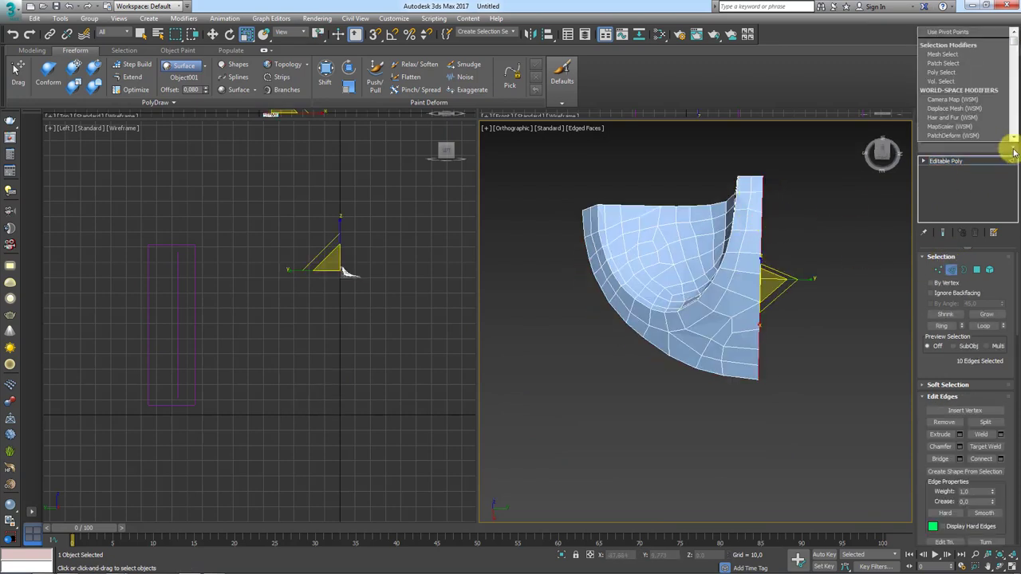
{"action": "left_click", "coordinate": [1015, 147]}
{"action": "left_click", "coordinate": [1015, 147]}
{"action": "left_click_drag", "start_coordinate": [1015, 192], "coordinate": [1002, 410]}
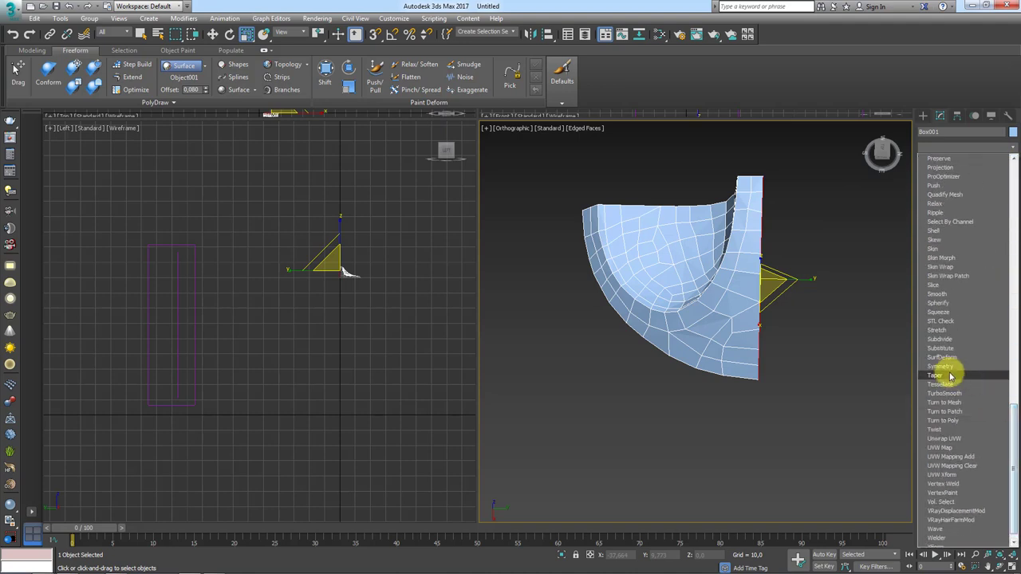
{"action": "left_click", "coordinate": [946, 372]}
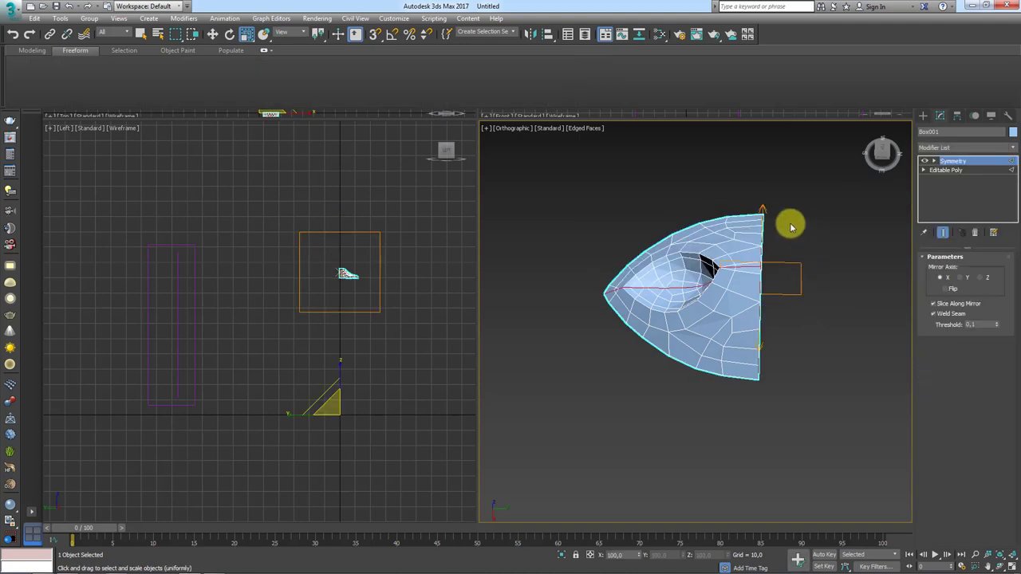
Set the Symmetry mirror axis to Y with Flip checked
{"action": "left_click", "coordinate": [962, 278]}
{"action": "left_click", "coordinate": [980, 279]}
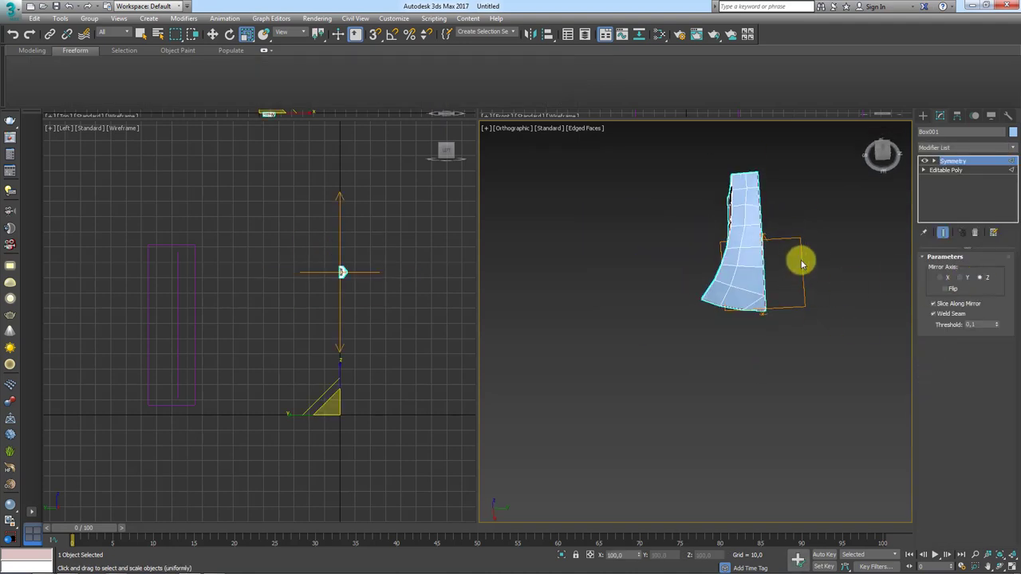
{"action": "left_click", "coordinate": [944, 287]}
{"action": "mouse_move", "coordinate": [905, 279]}
{"action": "middle_mouse_down", "text": "alt"}
{"action": "mouse_move", "coordinate": [897, 272]}
{"action": "mouse_move", "coordinate": [845, 314]}
{"action": "mouse_move", "coordinate": [845, 253]}
{"action": "mouse_move", "coordinate": [753, 248]}
{"action": "mouse_move", "coordinate": [854, 282]}
{"action": "mouse_move", "coordinate": [776, 292]}
{"action": "mouse_move", "coordinate": [658, 486]}
{"action": "middle_mouse_up", "text": "alt"}
{"action": "left_click", "coordinate": [960, 280]}
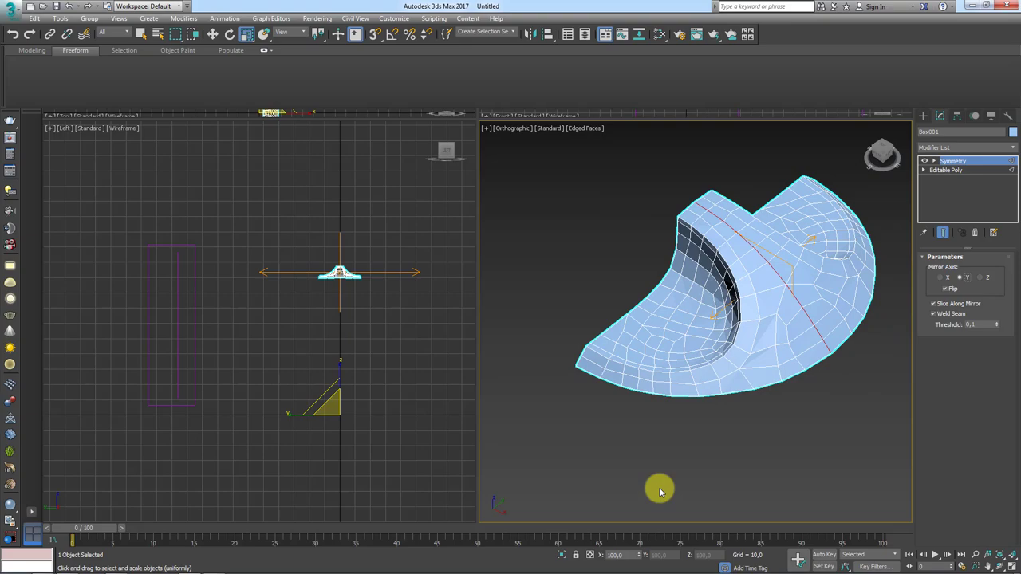
Unhide all hidden objects so the red and purple pieces return
{"action": "right_click", "coordinate": [684, 428]}
{"action": "left_click", "coordinate": [707, 384]}
{"action": "mouse_move", "coordinate": [709, 380]}
{"action": "middle_mouse_down", "text": "alt"}
{"action": "mouse_move", "coordinate": [720, 335]}
{"action": "mouse_move", "coordinate": [741, 319]}
{"action": "mouse_move", "coordinate": [678, 280]}
{"action": "mouse_move", "coordinate": [720, 319]}
{"action": "mouse_move", "coordinate": [824, 339]}
{"action": "mouse_move", "coordinate": [808, 442]}
{"action": "mouse_move", "coordinate": [784, 283]}
{"action": "mouse_move", "coordinate": [848, 200]}
{"action": "mouse_move", "coordinate": [786, 242]}
{"action": "mouse_move", "coordinate": [774, 228]}
{"action": "middle_mouse_up", "text": "alt"}
{"action": "scroll", "coordinate": [704, 367], "scroll_direction": "up", "scroll_amount": 5}
Convert the piece to Editable Poly, baking in the Symmetry, and return to Edge level
{"action": "right_click", "coordinate": [764, 213]}
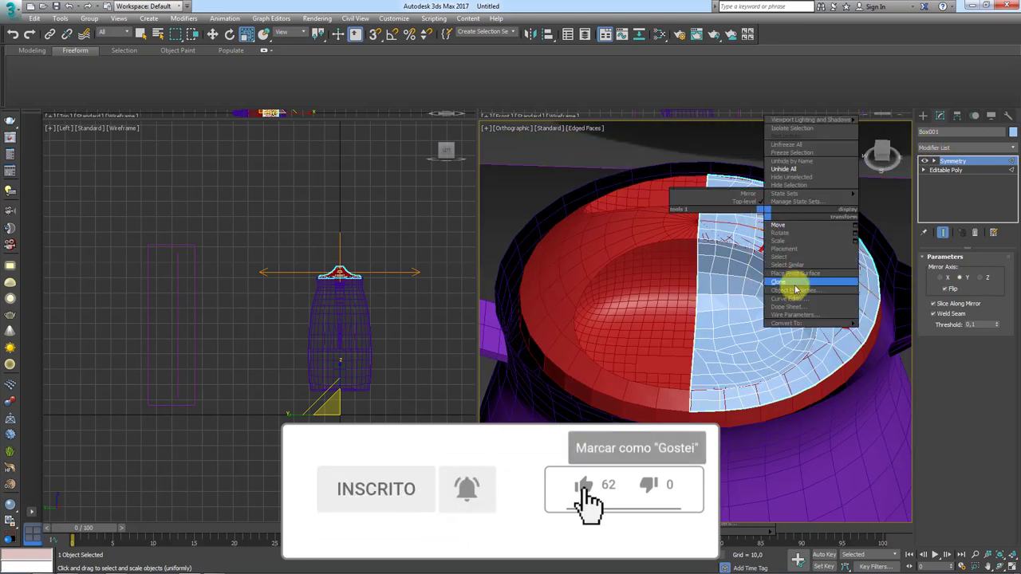
{"action": "left_click", "coordinate": [905, 327]}
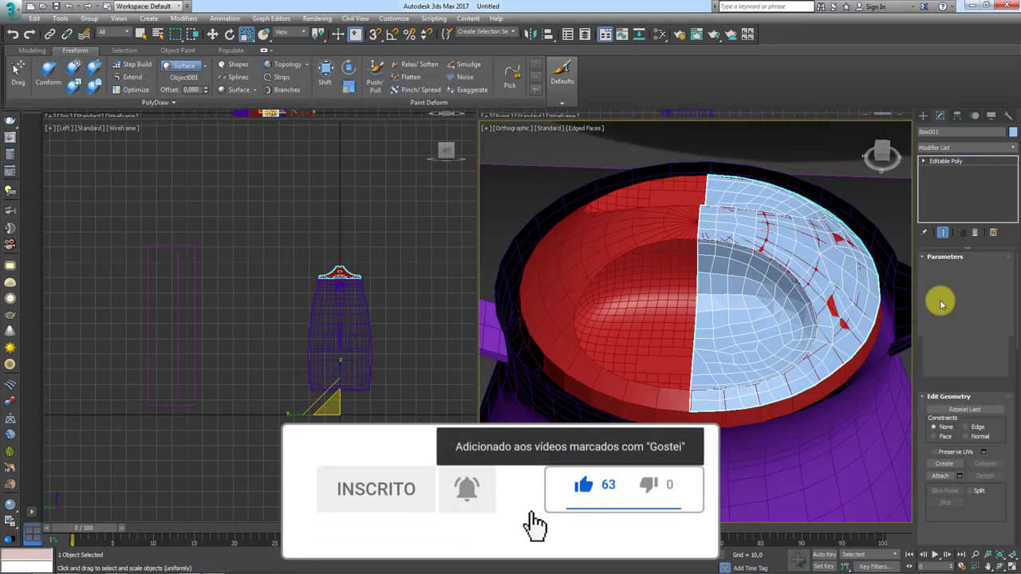
{"action": "left_click", "coordinate": [951, 269]}
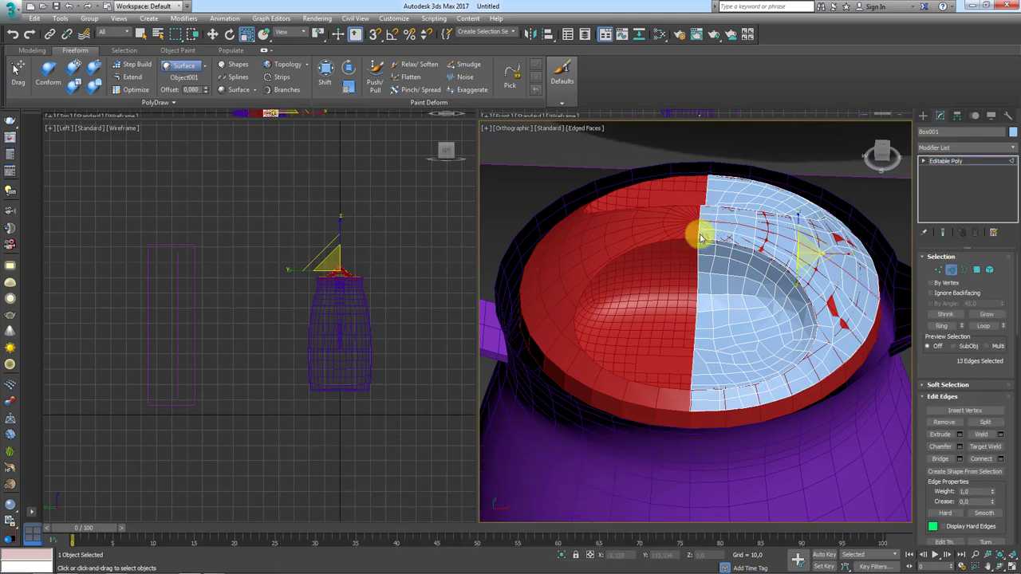
Select the centre seam edges around the pole, deselecting stray edges
{"action": "left_click", "coordinate": [701, 233], "text": "ctrl"}
{"action": "middle_click_drag", "start_coordinate": [706, 258], "coordinate": [745, 356], "text": "alt"}
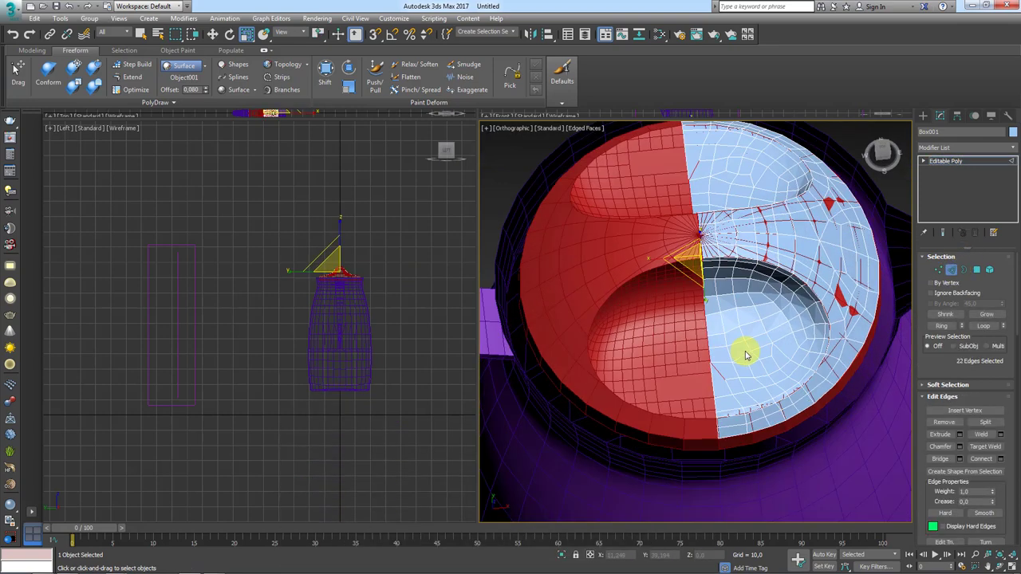
{"action": "left_click", "coordinate": [712, 382], "text": "ctrl"}
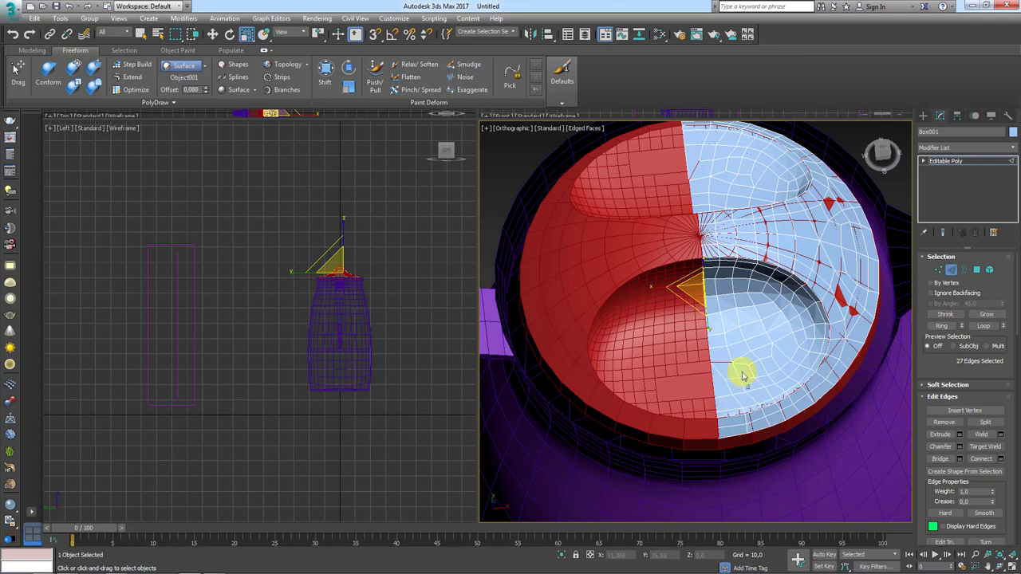
{"action": "middle_click_drag", "start_coordinate": [729, 353], "coordinate": [836, 183], "text": "alt"}
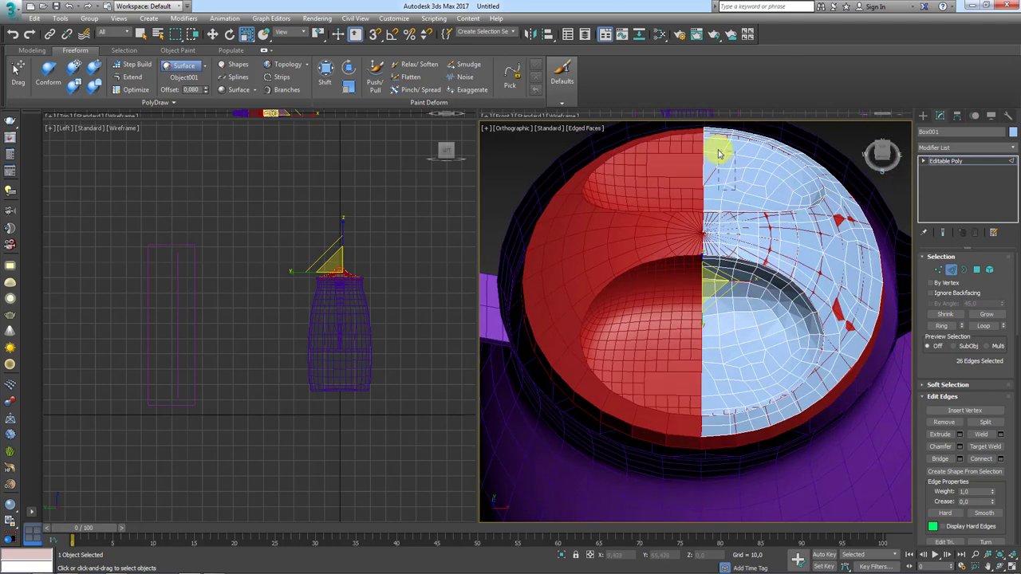
{"action": "left_click", "coordinate": [702, 169], "text": "alt"}
{"action": "left_click", "coordinate": [702, 174], "text": "ctrl"}
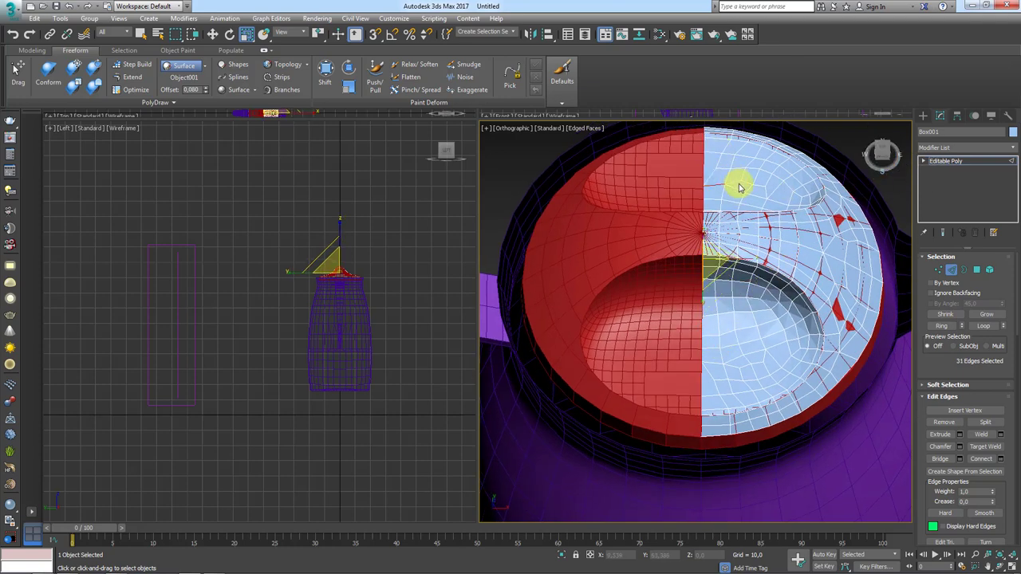
{"action": "left_click", "coordinate": [718, 160], "text": "alt"}
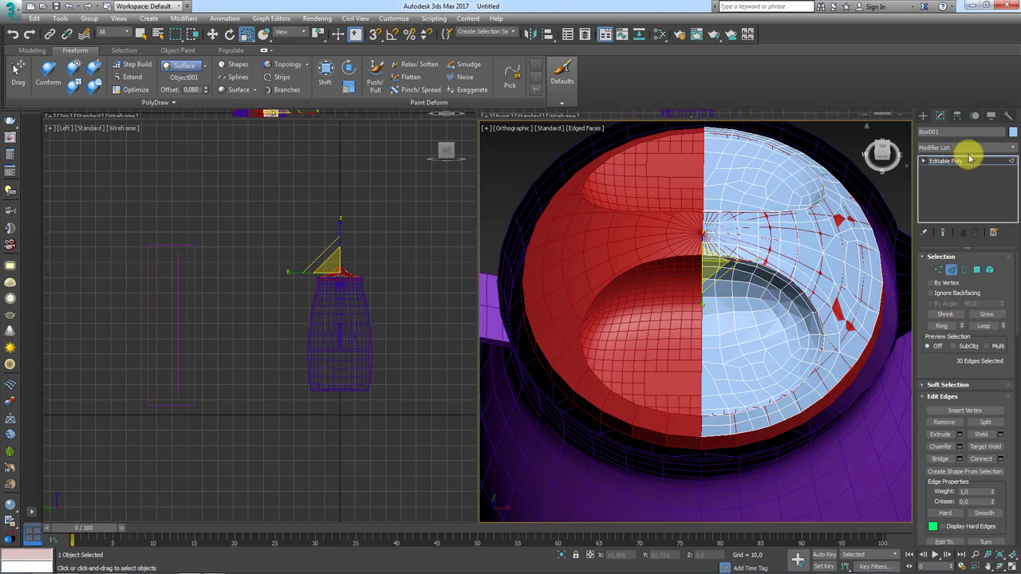
Add a second Symmetry modifier mirroring across X to complete the dish
{"action": "left_click", "coordinate": [1014, 151]}
{"action": "scroll", "coordinate": [973, 494], "scroll_direction": "down", "scroll_amount": 10}
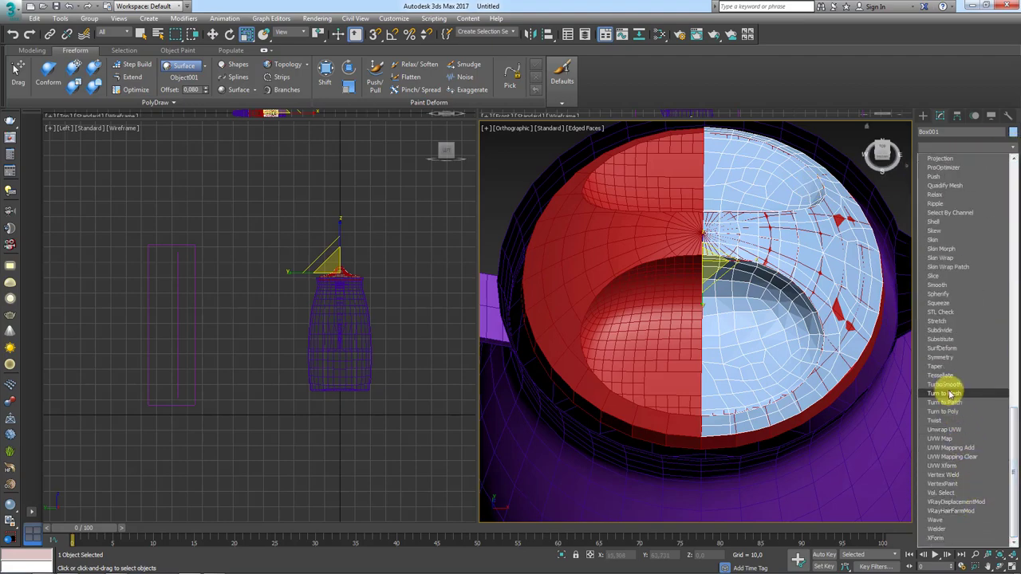
{"action": "left_click", "coordinate": [941, 357]}
{"action": "mouse_move", "coordinate": [718, 303]}
{"action": "middle_mouse_down", "text": "alt"}
{"action": "mouse_move", "coordinate": [716, 330]}
{"action": "mouse_move", "coordinate": [724, 279]}
{"action": "mouse_move", "coordinate": [813, 284]}
{"action": "mouse_move", "coordinate": [710, 335]}
{"action": "mouse_move", "coordinate": [664, 289]}
{"action": "mouse_move", "coordinate": [665, 228]}
{"action": "middle_mouse_up", "text": "alt"}
Convert the lid to Editable Poly, collapsing the Symmetry halves
{"action": "right_click", "coordinate": [665, 228]}
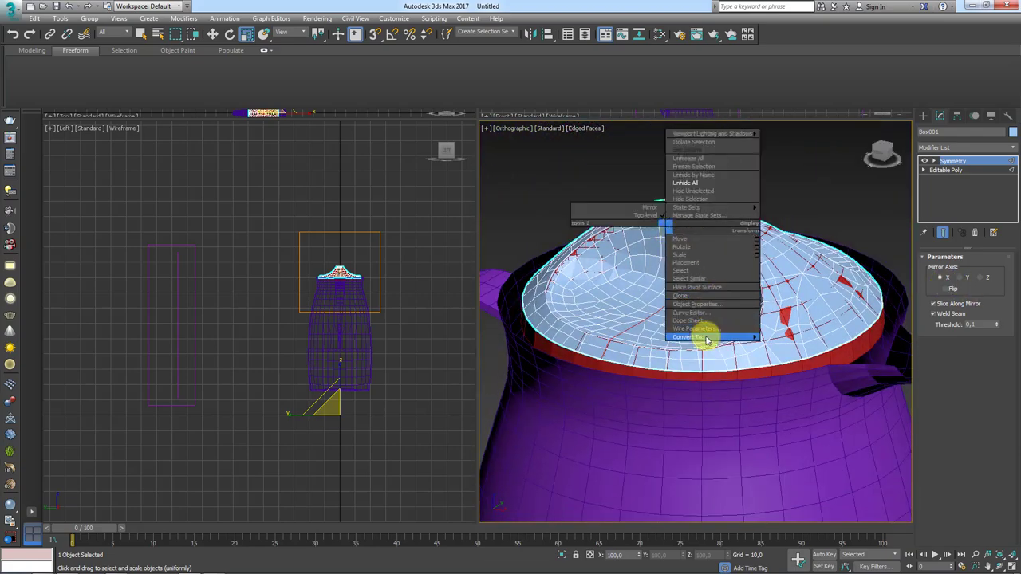
{"action": "left_click", "coordinate": [800, 349]}
{"action": "mouse_move", "coordinate": [802, 348]}
{"action": "middle_mouse_down", "text": "alt"}
{"action": "mouse_move", "coordinate": [808, 342]}
{"action": "mouse_move", "coordinate": [831, 372]}
{"action": "mouse_move", "coordinate": [816, 369]}
{"action": "middle_mouse_up", "text": "alt"}
{"action": "scroll", "coordinate": [817, 360], "scroll_direction": "down", "scroll_amount": 3}
{"action": "scroll", "coordinate": [820, 366], "scroll_direction": "up", "scroll_amount": 3}
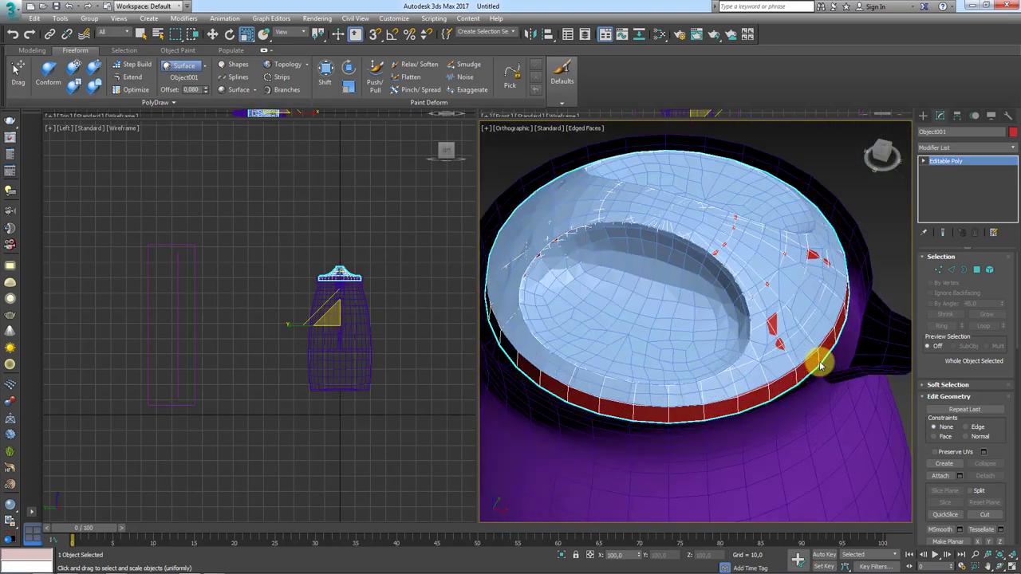
Select the lid's open bottom border rim in Border mode
{"action": "left_click", "coordinate": [795, 268]}
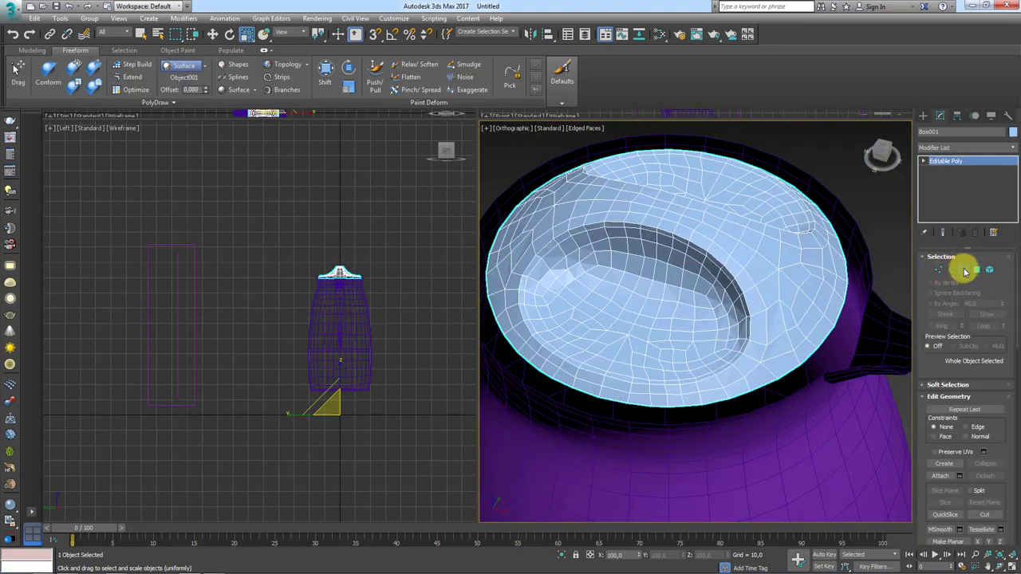
{"action": "left_click", "coordinate": [964, 272]}
{"action": "left_click", "coordinate": [836, 296]}
Move the lid's border rim down slightly and scale it up a little
{"action": "middle_click_drag", "start_coordinate": [836, 296], "coordinate": [683, 242], "text": "alt"}
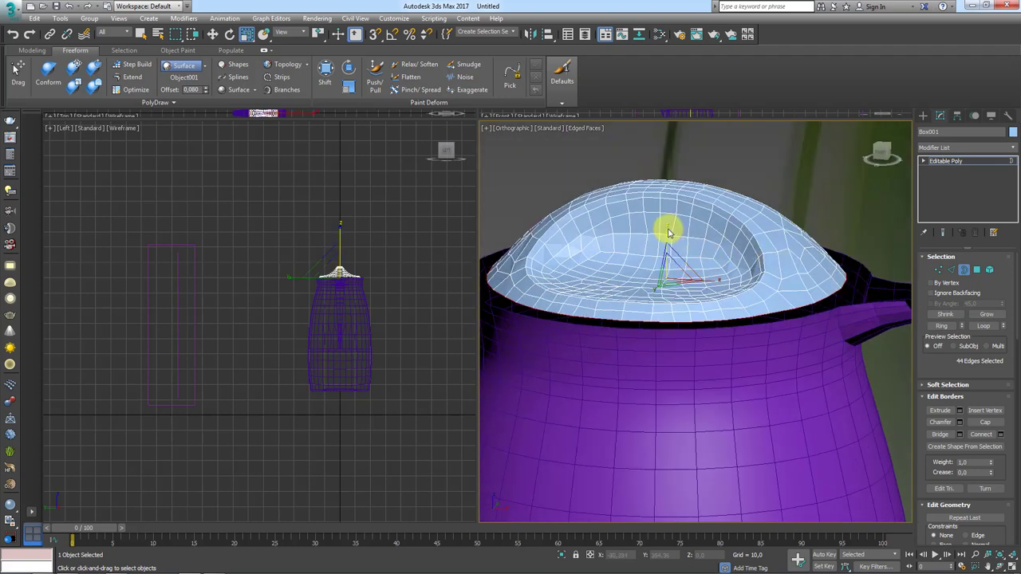
{"action": "key", "text": "w"}
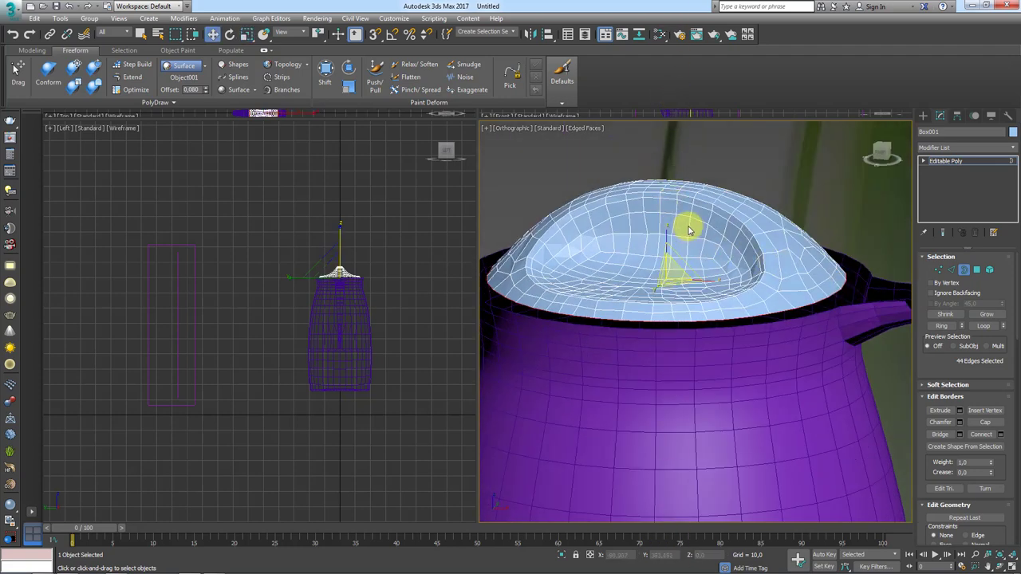
{"action": "left_click_drag", "start_coordinate": [668, 250], "coordinate": [668, 253], "text": "shift"}
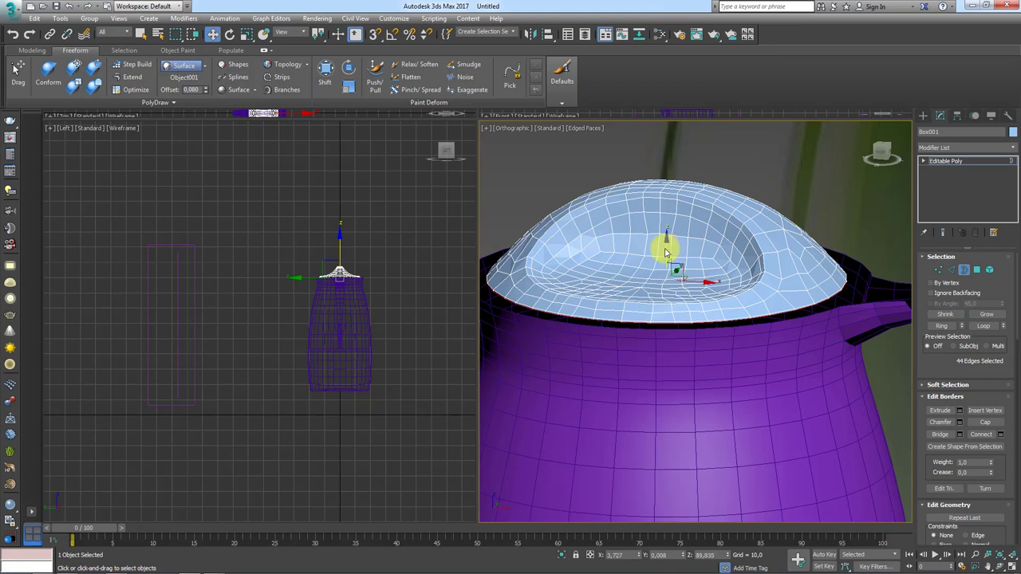
{"action": "key", "text": "e"}
{"action": "key", "text": "r"}
{"action": "mouse_move", "coordinate": [667, 274]}
{"action": "left_mouse_down", "text": "shift"}
{"action": "mouse_move", "coordinate": [667, 260]}
{"action": "mouse_move", "coordinate": [672, 281]}
{"action": "mouse_move", "coordinate": [670, 270]}
{"action": "left_mouse_up", "text": "shift"}
{"action": "key", "text": "w"}
{"action": "key", "text": "r"}
{"action": "key", "text": "w"}
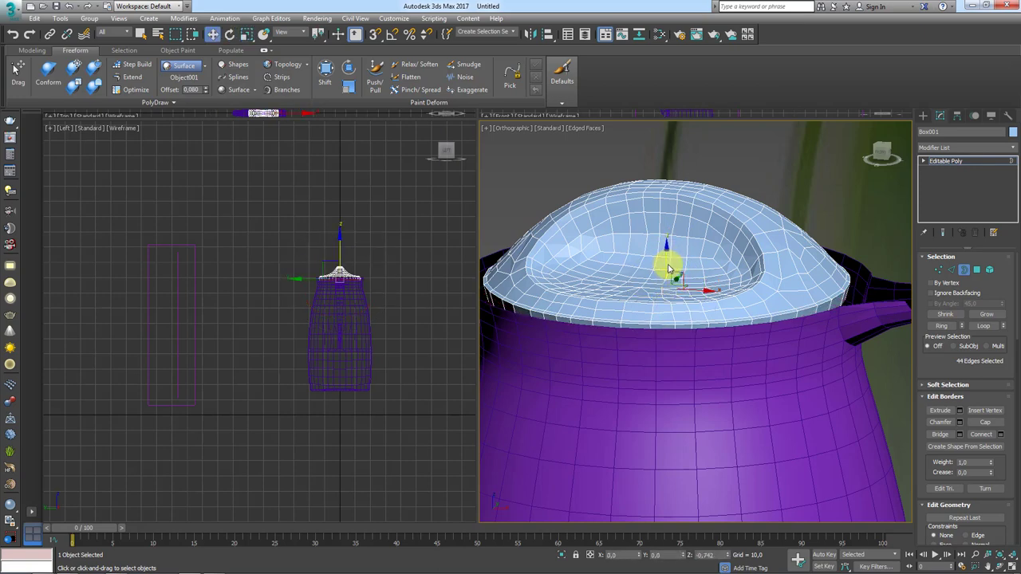
{"action": "key", "text": "r"}
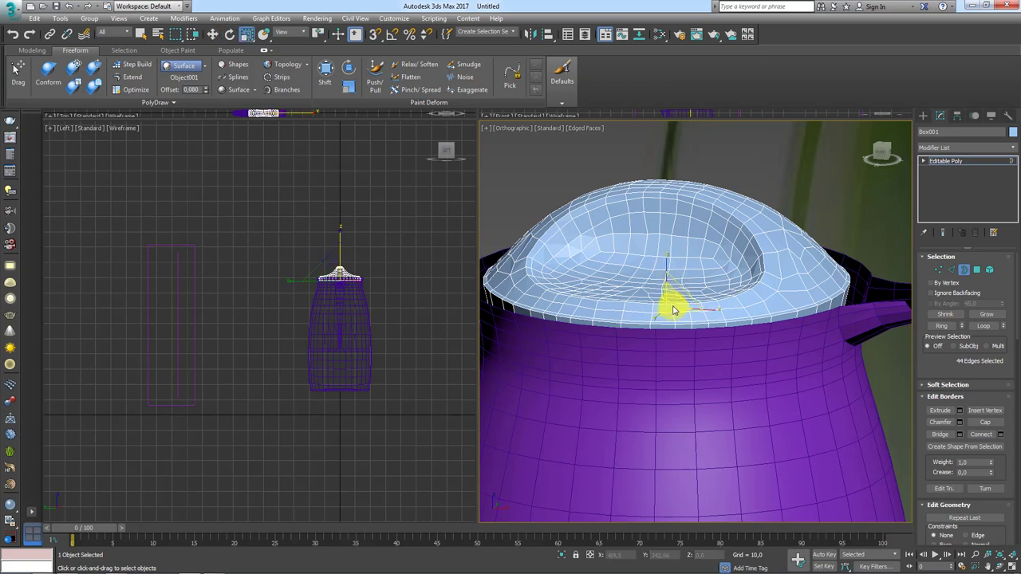
Isolate the lid with Alt+Q, hiding the pot body
{"action": "middle_click_drag", "start_coordinate": [738, 299], "coordinate": [686, 515], "text": "alt"}
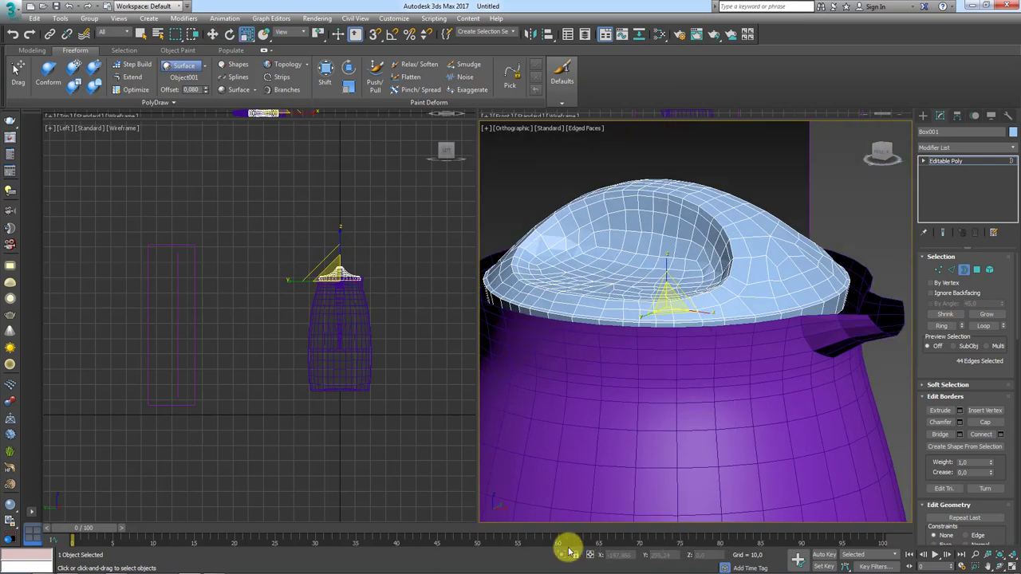
{"action": "key", "text": "alt+q"}
{"action": "middle_click_drag", "start_coordinate": [704, 406], "coordinate": [644, 338], "text": "alt"}
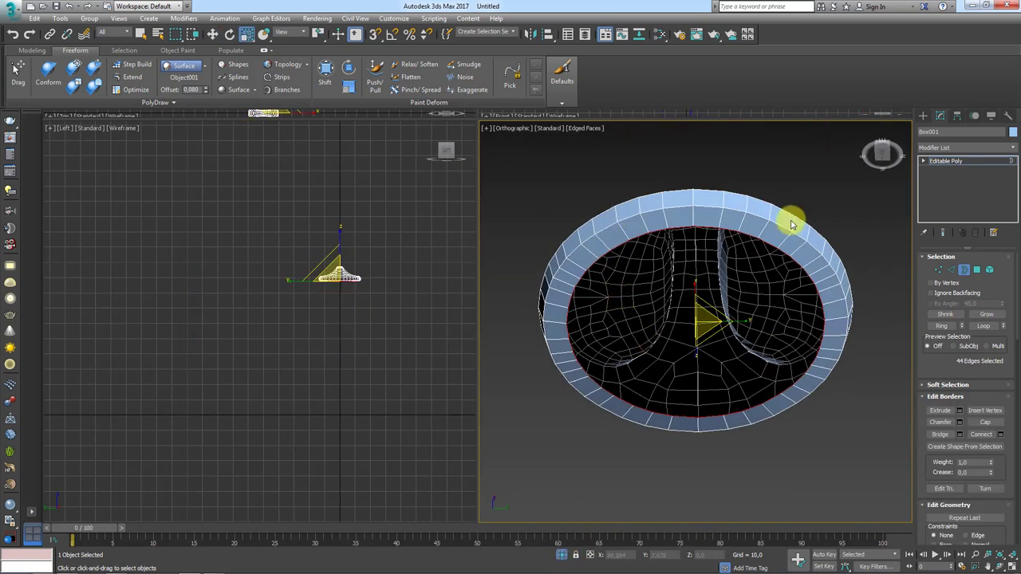
Scale the lid's bottom opening inward toward the centre
{"action": "middle_click_drag", "start_coordinate": [710, 323], "coordinate": [747, 338], "text": "alt"}
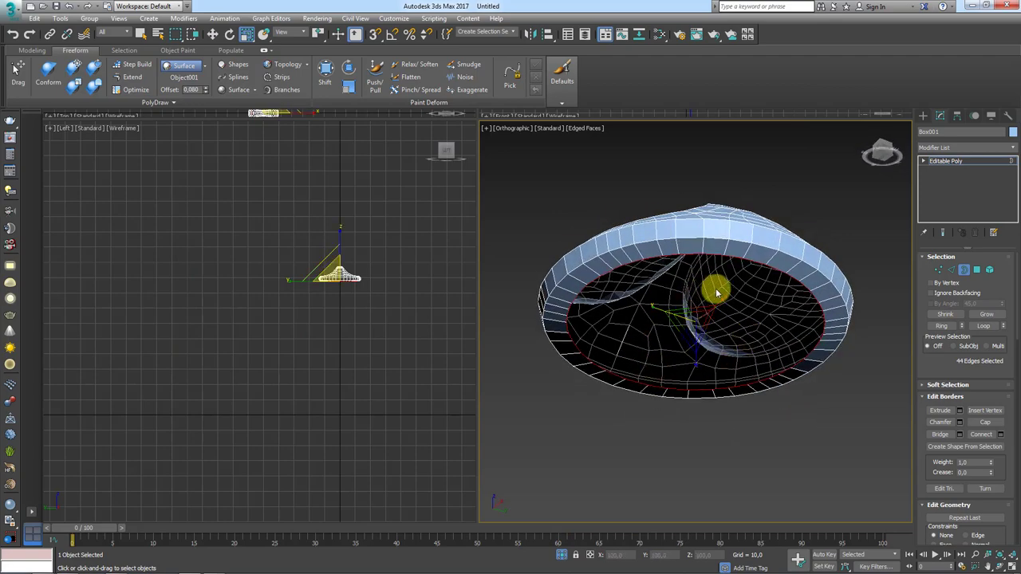
{"action": "middle_click_drag", "start_coordinate": [713, 289], "coordinate": [692, 292], "text": "alt"}
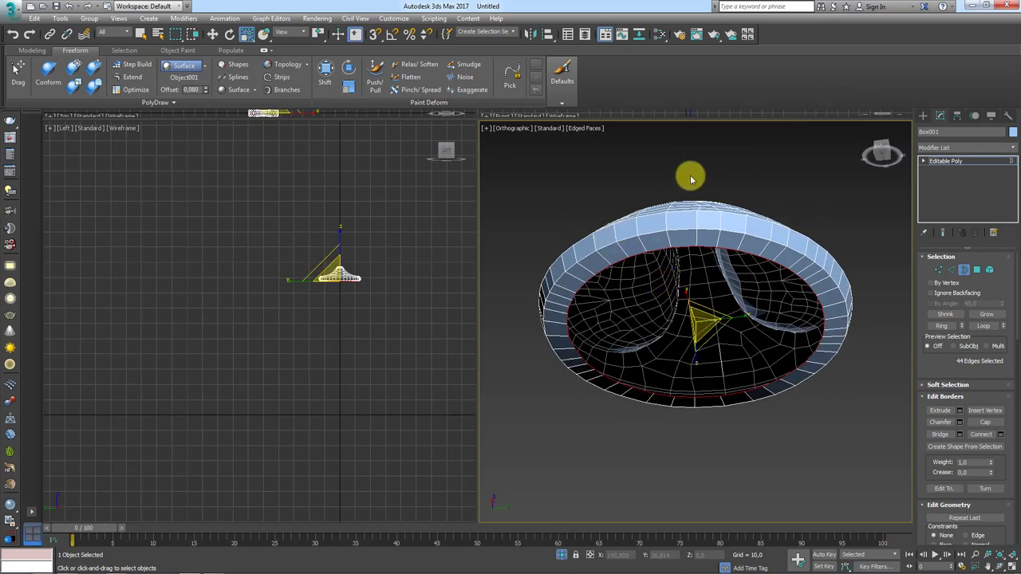
{"action": "mouse_move", "coordinate": [771, 200]}
{"action": "middle_mouse_down", "text": "alt"}
{"action": "mouse_move", "coordinate": [764, 292]}
{"action": "mouse_move", "coordinate": [825, 338]}
{"action": "mouse_move", "coordinate": [886, 299]}
{"action": "mouse_move", "coordinate": [706, 362]}
{"action": "middle_mouse_up", "text": "alt"}
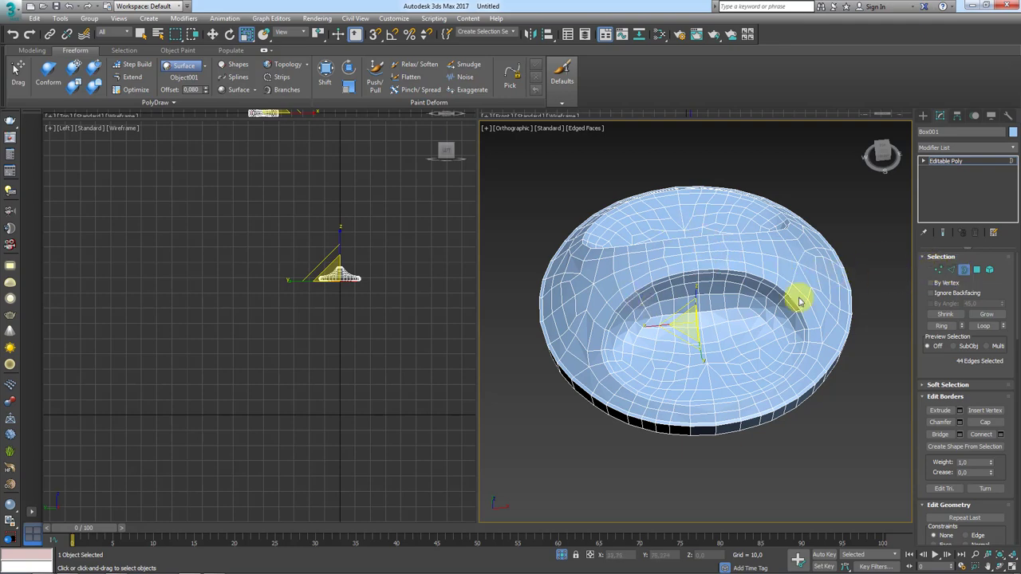
{"action": "mouse_move", "coordinate": [799, 301]}
{"action": "middle_mouse_down", "text": "alt"}
{"action": "mouse_move", "coordinate": [744, 246]}
{"action": "mouse_move", "coordinate": [775, 278]}
{"action": "mouse_move", "coordinate": [793, 277]}
{"action": "middle_mouse_up", "text": "alt"}
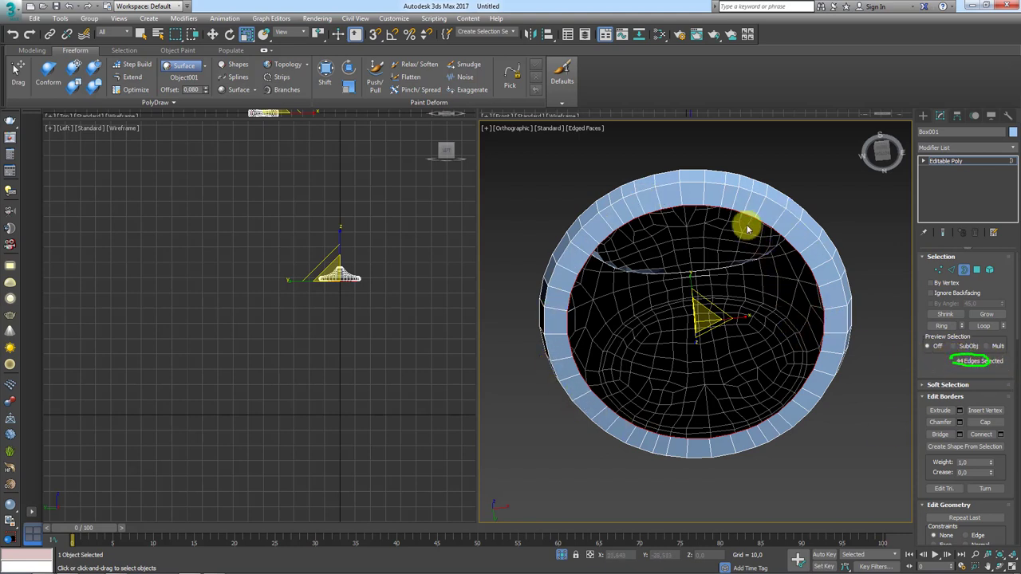
{"action": "left_click_drag", "start_coordinate": [720, 212], "coordinate": [571, 292]}
{"action": "mouse_move", "coordinate": [632, 430]}
{"action": "left_mouse_down"}
{"action": "mouse_move", "coordinate": [808, 421]}
{"action": "mouse_move", "coordinate": [777, 212]}
{"action": "left_mouse_up"}
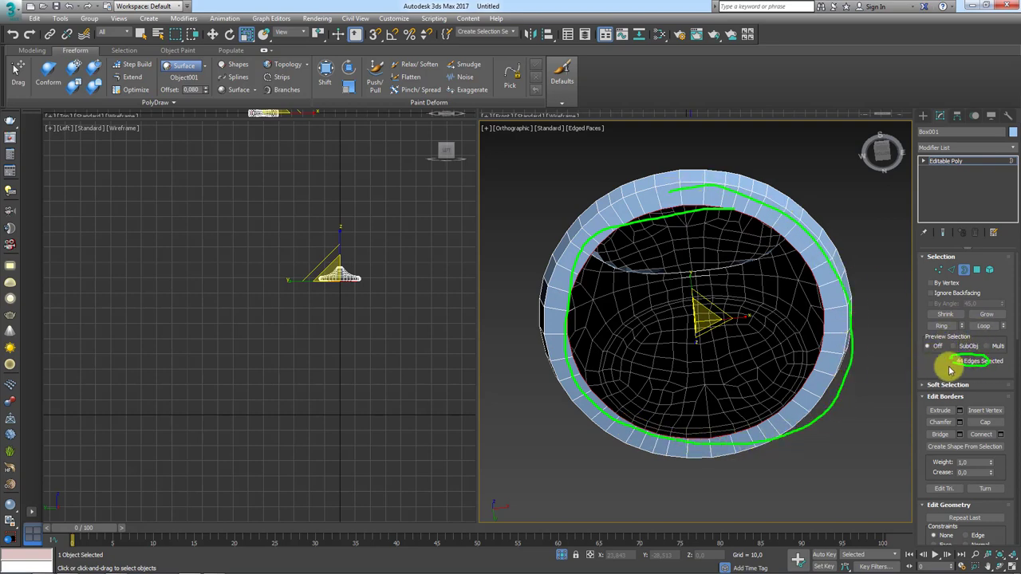
{"action": "key", "text": "Escape"}
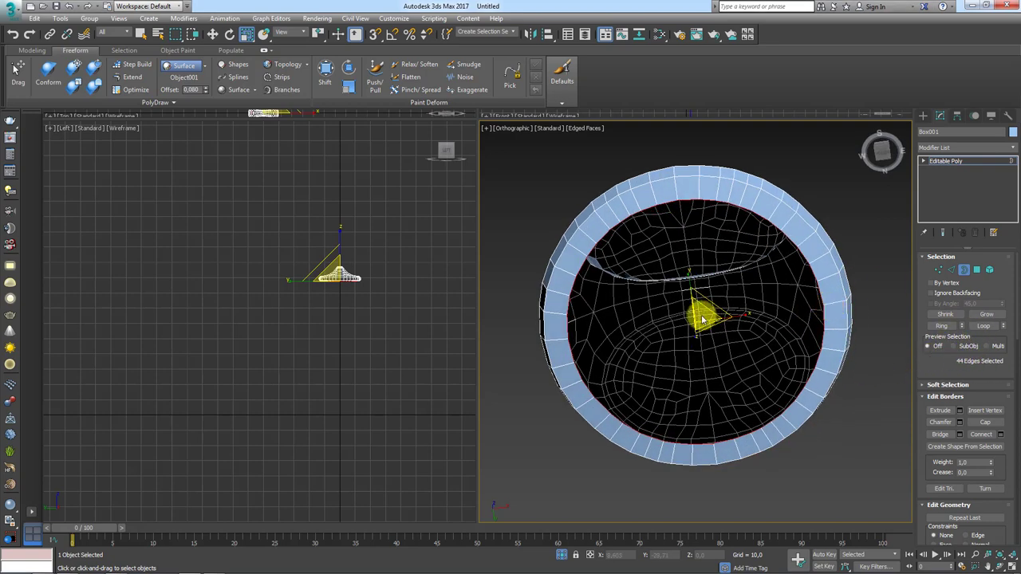
{"action": "mouse_move", "coordinate": [707, 311]}
{"action": "left_mouse_down", "text": "shift"}
{"action": "mouse_move", "coordinate": [706, 363]}
{"action": "mouse_move", "coordinate": [712, 358]}
{"action": "left_mouse_up", "text": "shift"}
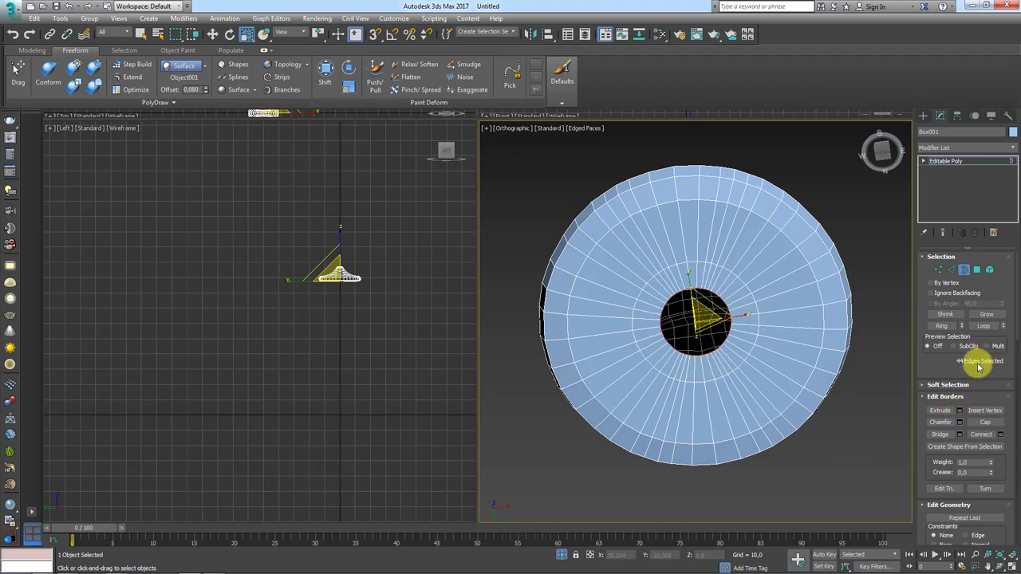
Cap the bottom opening and return to the lid's top object level
{"action": "scroll", "coordinate": [1001, 449], "scroll_direction": "down", "scroll_amount": 5}
{"action": "key", "text": "alt+p"}
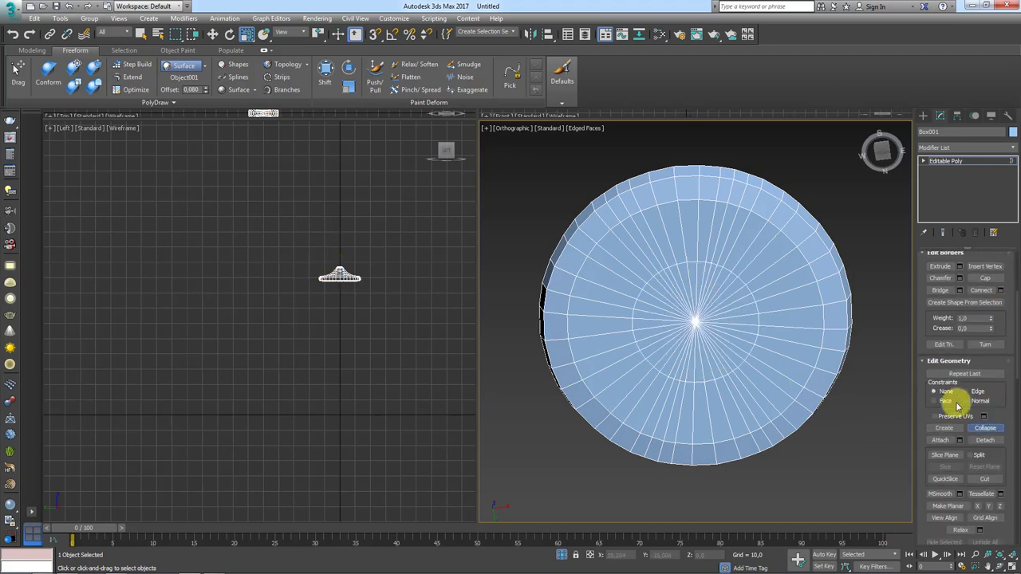
{"action": "mouse_move", "coordinate": [768, 206]}
{"action": "middle_mouse_down", "text": "alt"}
{"action": "mouse_move", "coordinate": [769, 323]}
{"action": "mouse_move", "coordinate": [825, 316]}
{"action": "mouse_move", "coordinate": [826, 299]}
{"action": "mouse_move", "coordinate": [821, 326]}
{"action": "middle_mouse_up", "text": "alt"}
{"action": "left_click", "coordinate": [944, 162]}
{"action": "scroll", "coordinate": [741, 285], "scroll_direction": "up", "scroll_amount": 3}
{"action": "scroll", "coordinate": [725, 262], "scroll_direction": "up", "scroll_amount": 2}
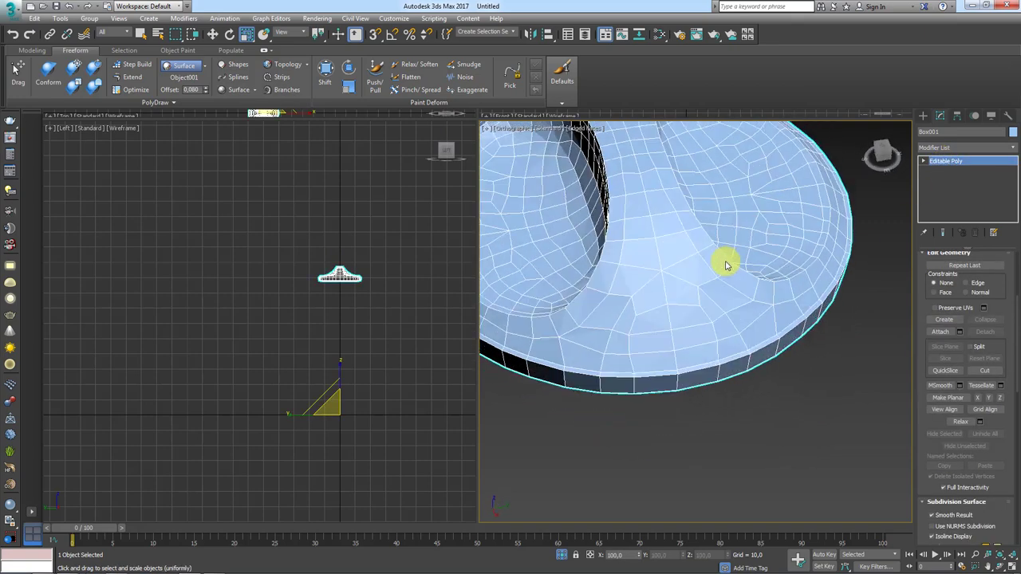
{"action": "middle_click_drag", "start_coordinate": [724, 262], "coordinate": [695, 327], "text": "alt"}
{"action": "scroll", "coordinate": [695, 327], "scroll_direction": "down", "scroll_amount": 2}
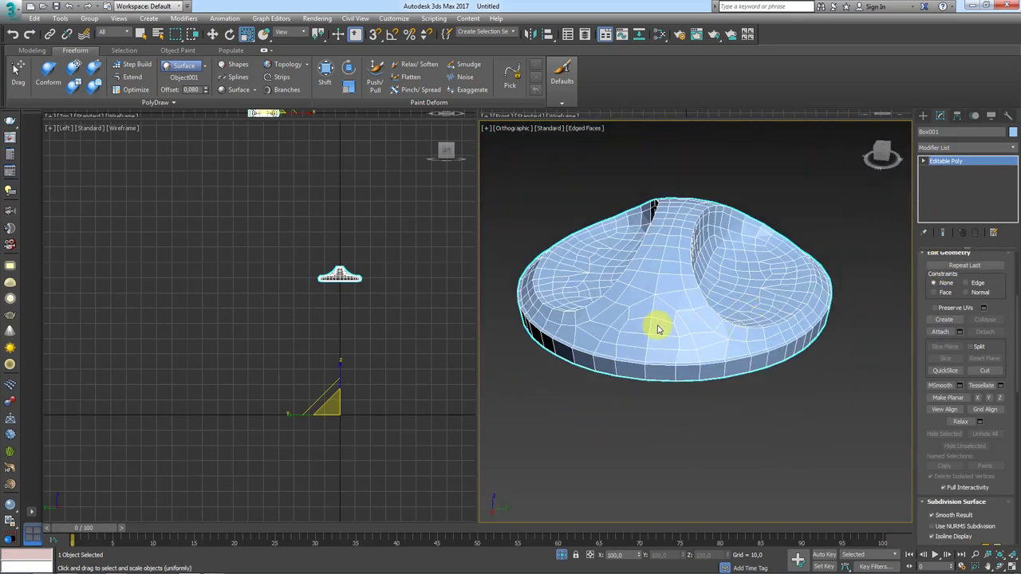
{"action": "scroll", "coordinate": [658, 329], "scroll_direction": "up", "scroll_amount": 2}
{"action": "left_click", "coordinate": [1015, 152]}
Add a TurboSmooth modifier to the lid
{"action": "left_click_drag", "start_coordinate": [1012, 175], "coordinate": [1006, 456]}
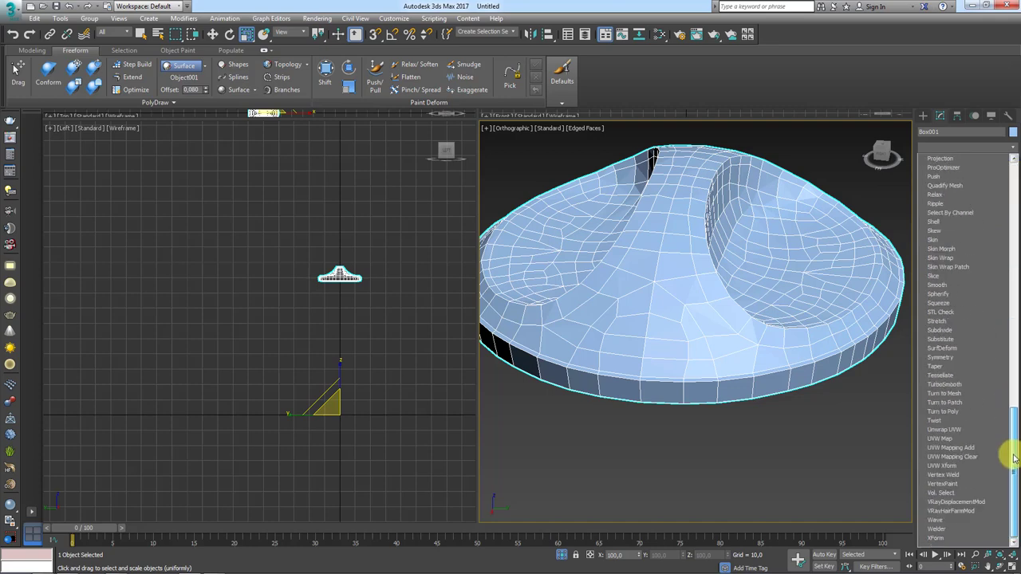
{"action": "left_click", "coordinate": [949, 385]}
{"action": "scroll", "coordinate": [683, 358], "scroll_direction": "up", "scroll_amount": 2}
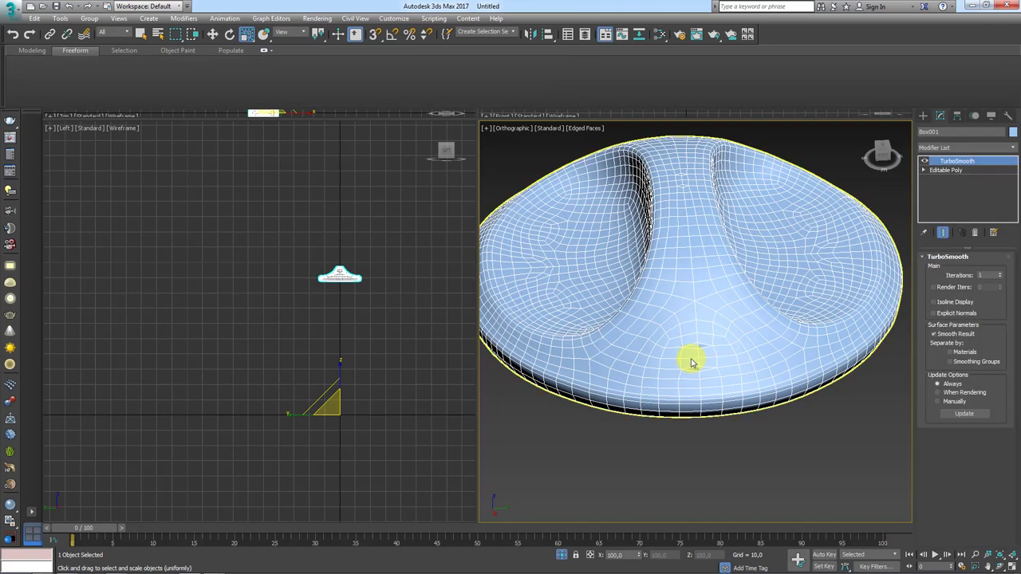
{"action": "scroll", "coordinate": [727, 356], "scroll_direction": "up", "scroll_amount": 4}
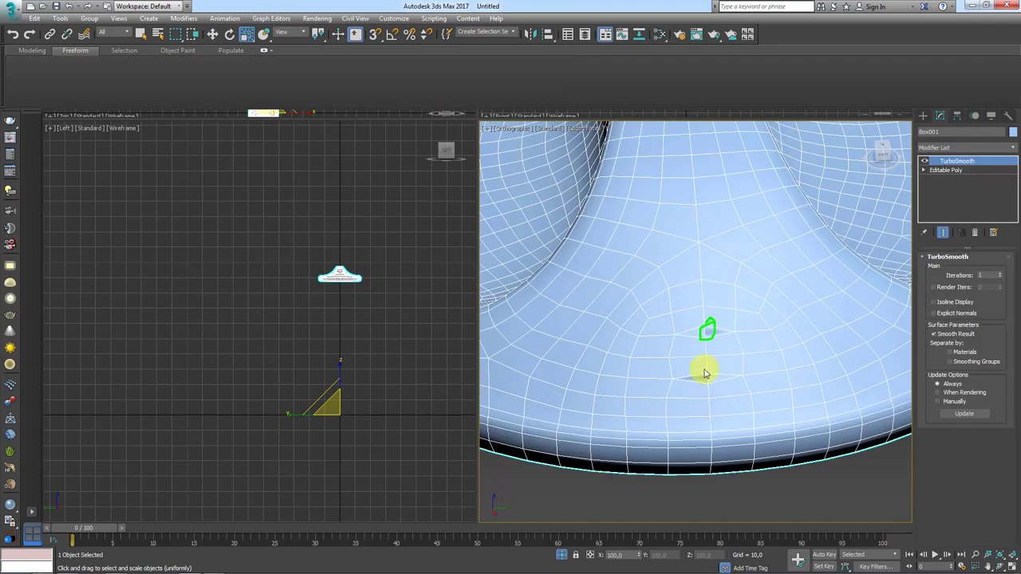
{"action": "scroll", "coordinate": [746, 319], "scroll_direction": "down", "scroll_amount": 5}
{"action": "middle_click_drag", "start_coordinate": [706, 289], "coordinate": [880, 327], "text": "alt"}
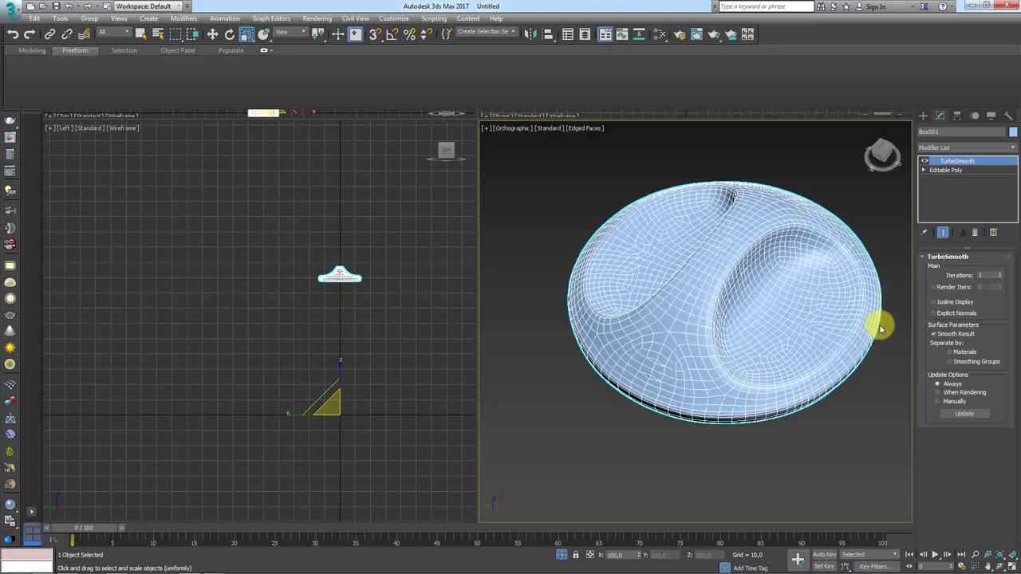
{"action": "scroll", "coordinate": [668, 363], "scroll_direction": "up", "scroll_amount": 5}
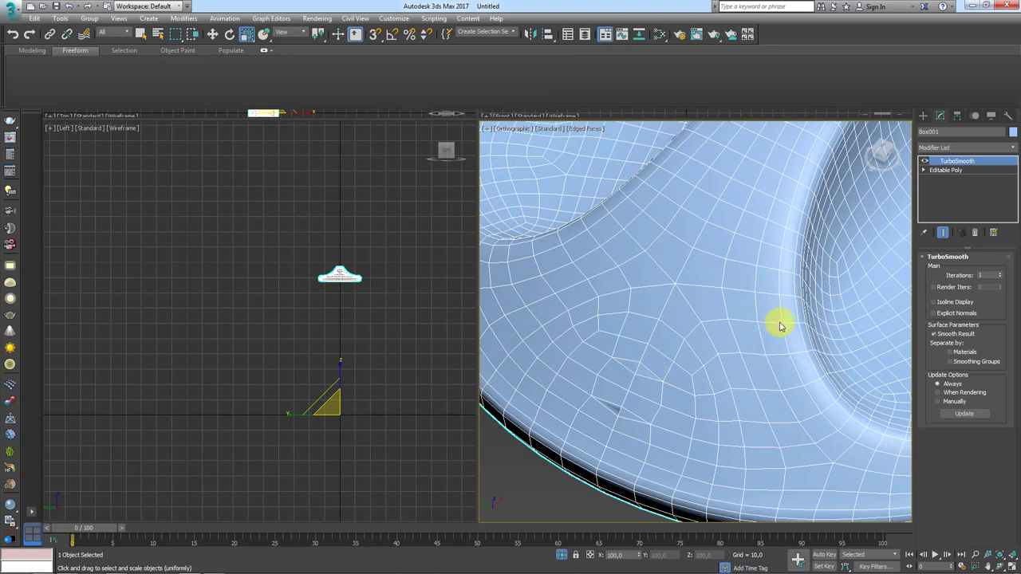
At the Editable Poly vertex level, remove a stray vertex from the lid
{"action": "left_click", "coordinate": [945, 170]}
{"action": "scroll", "coordinate": [800, 246], "scroll_direction": "down", "scroll_amount": 4}
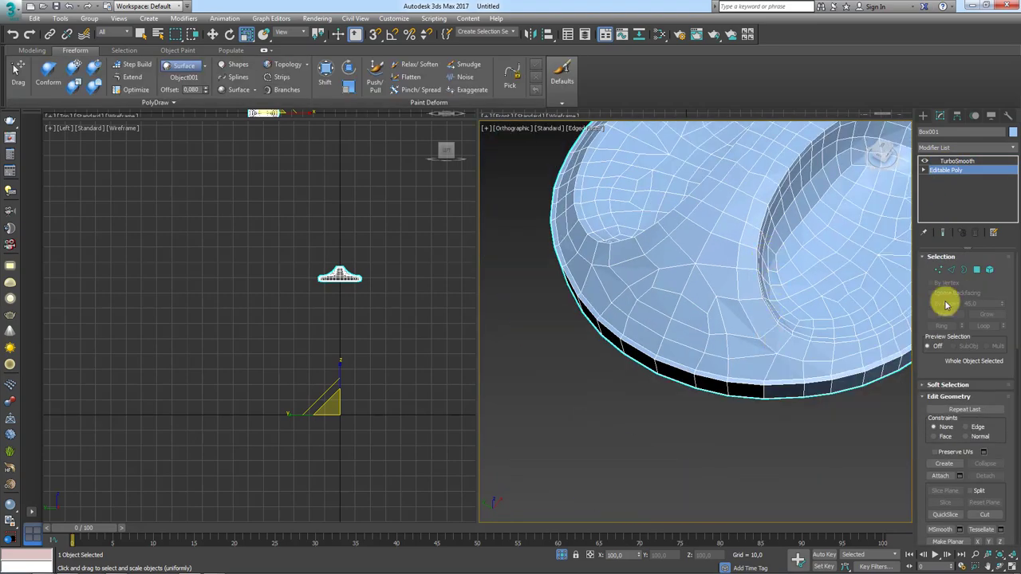
{"action": "left_click", "coordinate": [938, 272]}
{"action": "scroll", "coordinate": [711, 335], "scroll_direction": "up", "scroll_amount": 3}
{"action": "scroll", "coordinate": [787, 388], "scroll_direction": "up", "scroll_amount": 3}
{"action": "scroll", "coordinate": [763, 335], "scroll_direction": "up", "scroll_amount": 3}
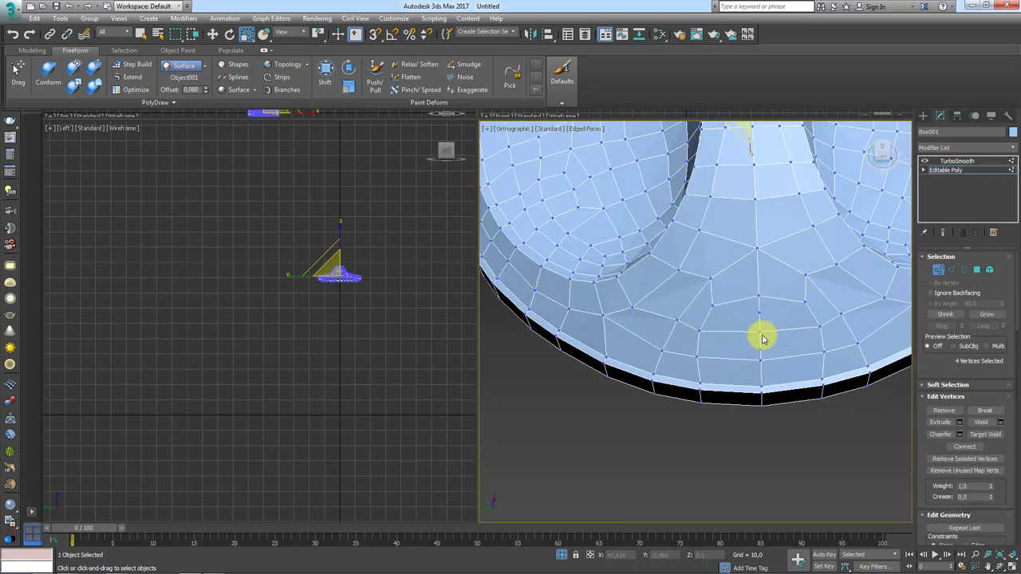
{"action": "scroll", "coordinate": [762, 303], "scroll_direction": "up", "scroll_amount": 2}
{"action": "left_click", "coordinate": [757, 293]}
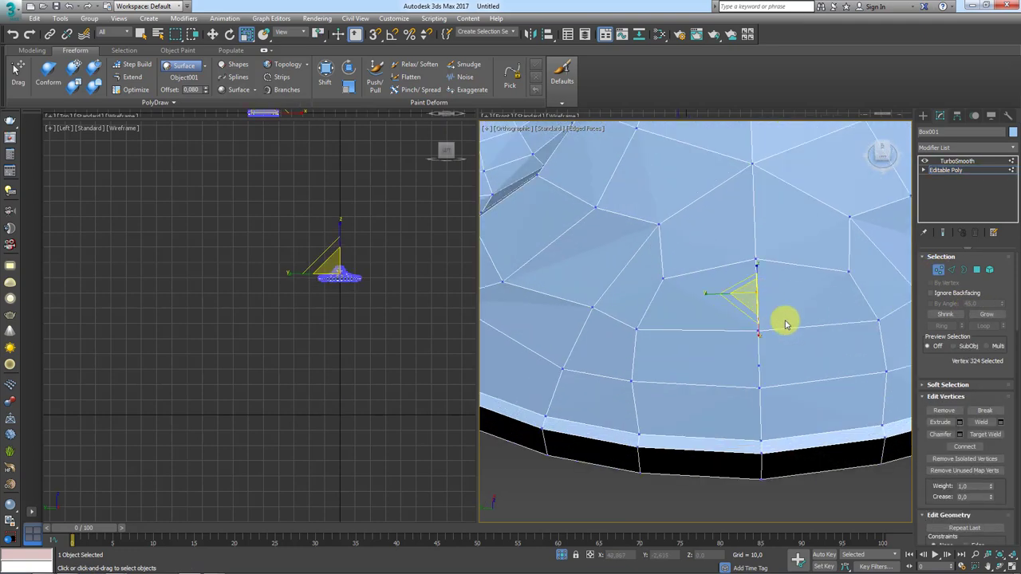
{"action": "left_click", "coordinate": [943, 410]}
Remove the remaining stray vertices from the lid
{"action": "left_click", "coordinate": [758, 382]}
{"action": "left_click", "coordinate": [943, 410]}
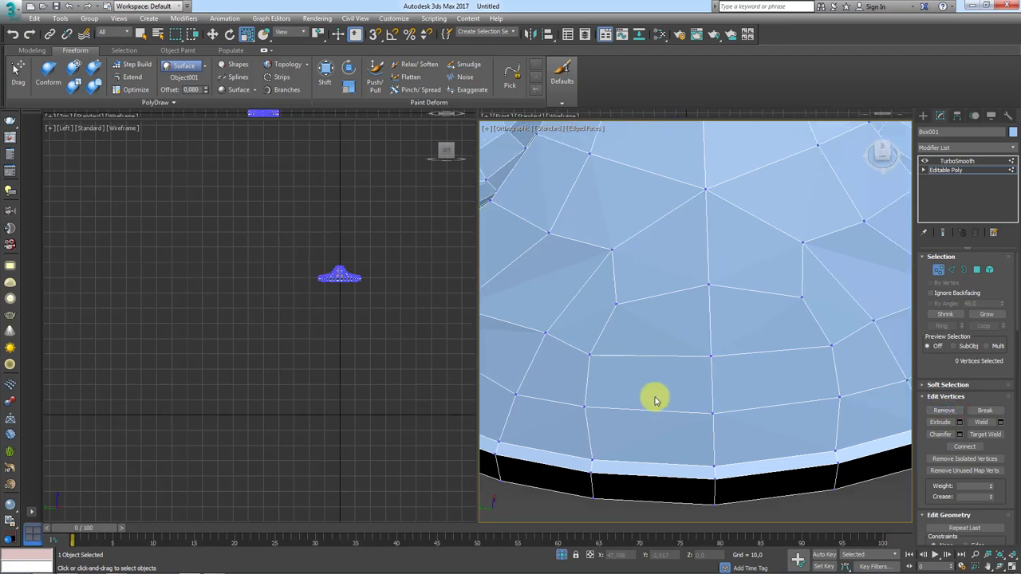
{"action": "scroll", "coordinate": [654, 399], "scroll_direction": "down", "scroll_amount": 5}
{"action": "scroll", "coordinate": [751, 282], "scroll_direction": "down", "scroll_amount": 3}
{"action": "scroll", "coordinate": [751, 303], "scroll_direction": "up", "scroll_amount": 3}
{"action": "scroll", "coordinate": [751, 351], "scroll_direction": "up", "scroll_amount": 3}
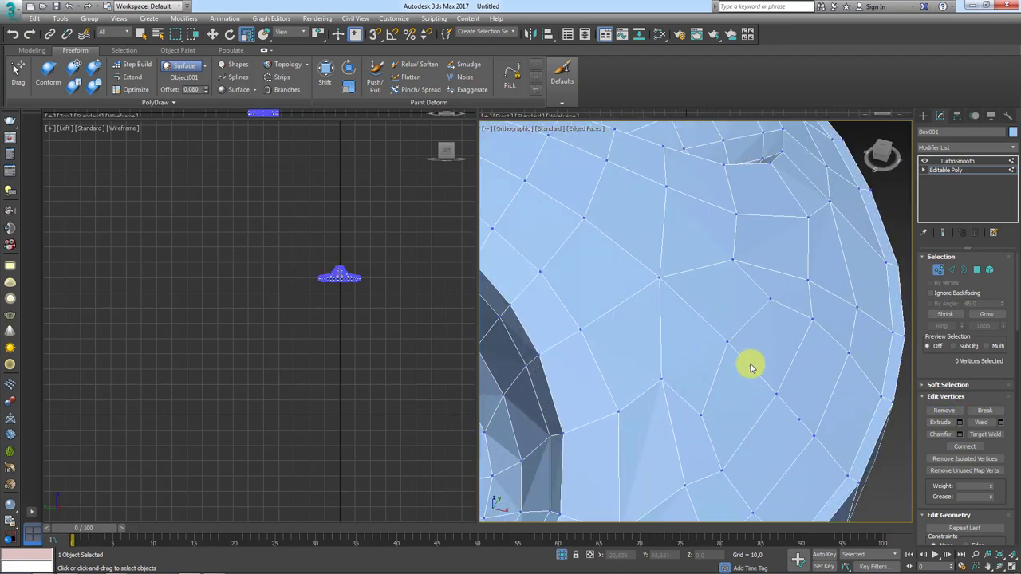
{"action": "left_click", "coordinate": [943, 410]}
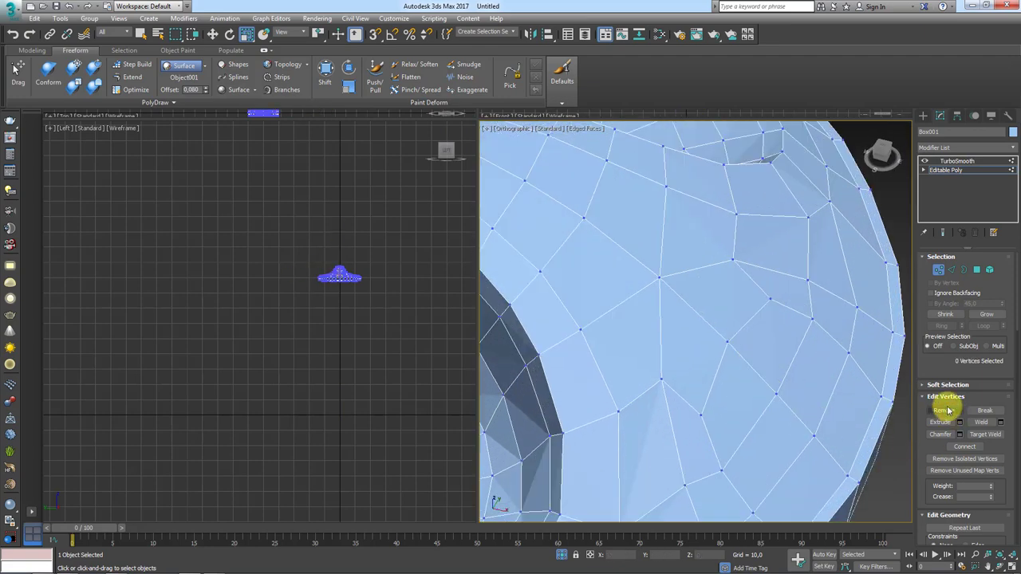
Raise TurboSmooth iterations to 2 and open the lid's object colour choices
{"action": "left_click", "coordinate": [956, 161]}
{"action": "scroll", "coordinate": [752, 234], "scroll_direction": "down", "scroll_amount": 3}
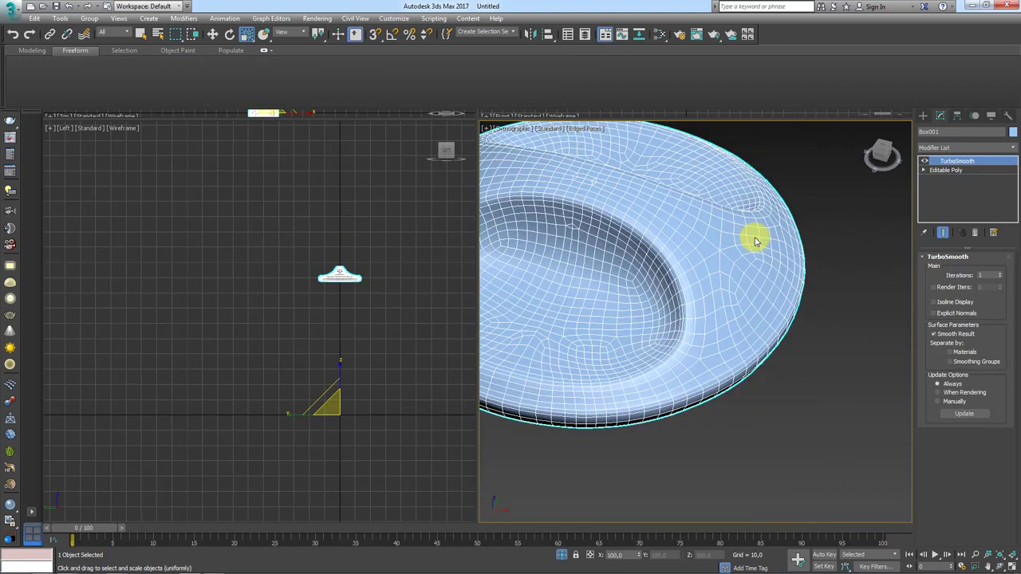
{"action": "mouse_move", "coordinate": [752, 234]}
{"action": "middle_mouse_down", "text": "alt"}
{"action": "mouse_move", "coordinate": [690, 267]}
{"action": "mouse_move", "coordinate": [718, 271]}
{"action": "middle_mouse_up", "text": "alt"}
{"action": "left_click", "coordinate": [1000, 273]}
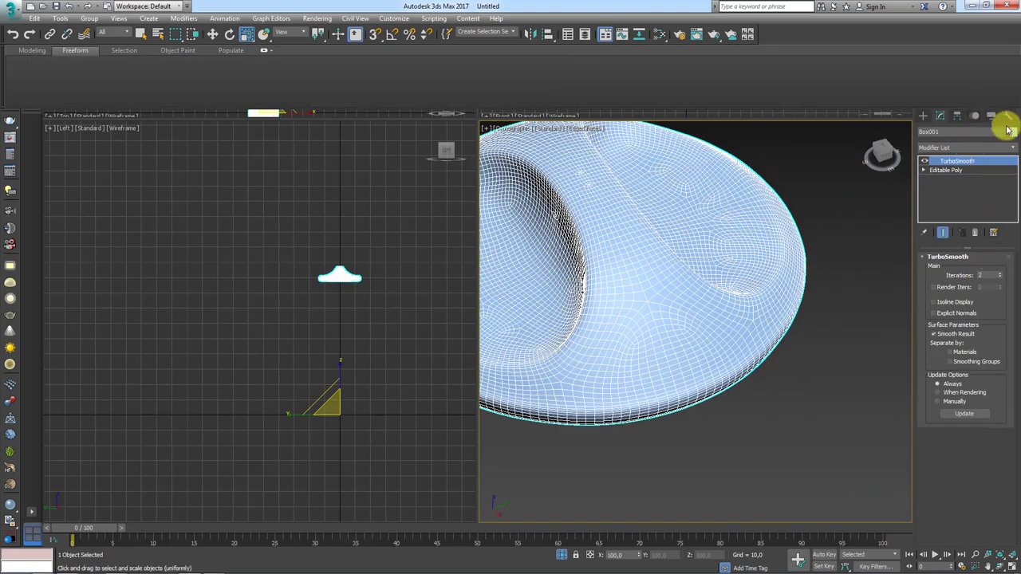
{"action": "left_click", "coordinate": [1013, 132]}
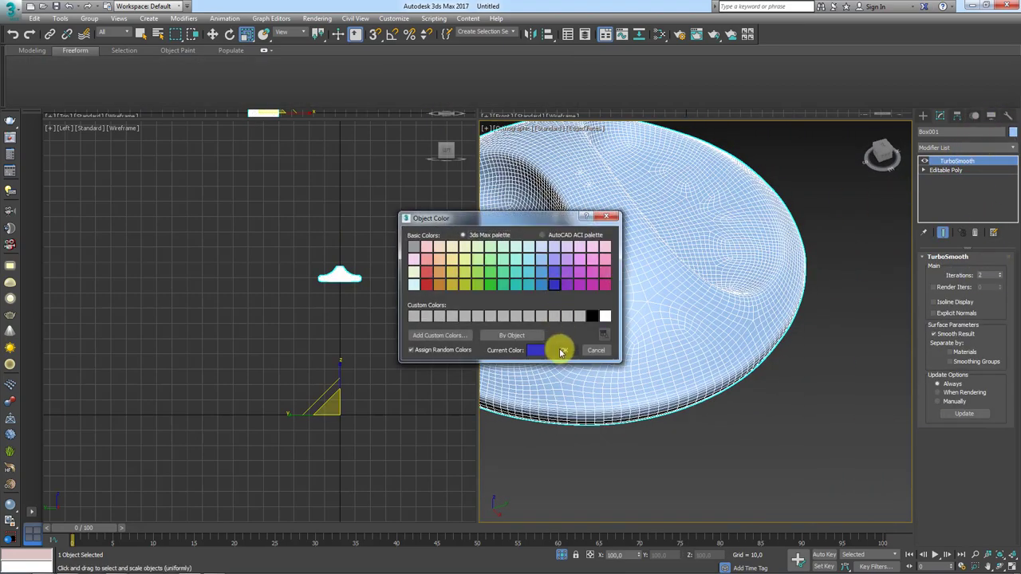
Confirm blue as the lid's colour and compare its base mesh with the smoothed result
{"action": "left_click", "coordinate": [560, 351]}
{"action": "scroll", "coordinate": [675, 342], "scroll_direction": "up", "scroll_amount": 3}
{"action": "mouse_move", "coordinate": [674, 342]}
{"action": "middle_mouse_down", "text": "alt"}
{"action": "mouse_move", "coordinate": [802, 383]}
{"action": "mouse_move", "coordinate": [731, 332]}
{"action": "mouse_move", "coordinate": [773, 248]}
{"action": "mouse_move", "coordinate": [664, 320]}
{"action": "middle_mouse_up", "text": "alt"}
{"action": "scroll", "coordinate": [730, 285], "scroll_direction": "up", "scroll_amount": 5}
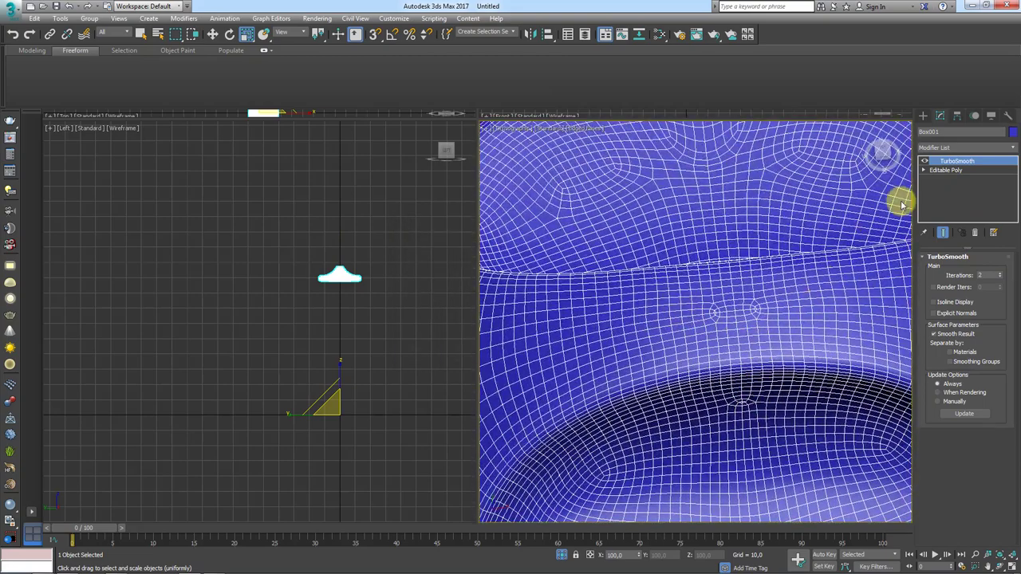
{"action": "left_click", "coordinate": [947, 171]}
{"action": "scroll", "coordinate": [731, 289], "scroll_direction": "down", "scroll_amount": 5}
{"action": "scroll", "coordinate": [722, 289], "scroll_direction": "up", "scroll_amount": 5}
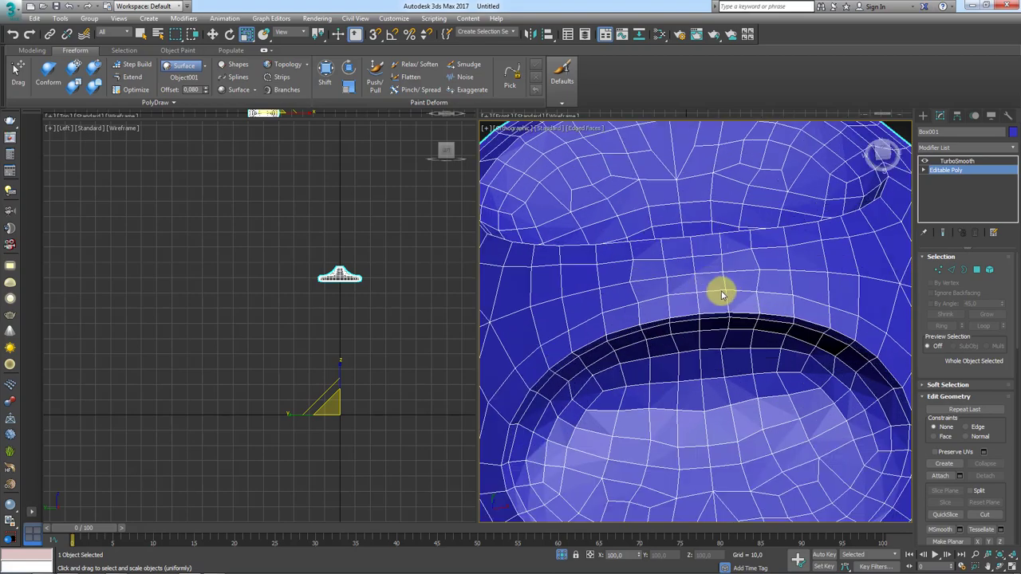
{"action": "left_click", "coordinate": [950, 162]}
{"action": "scroll", "coordinate": [743, 285], "scroll_direction": "up", "scroll_amount": 4}
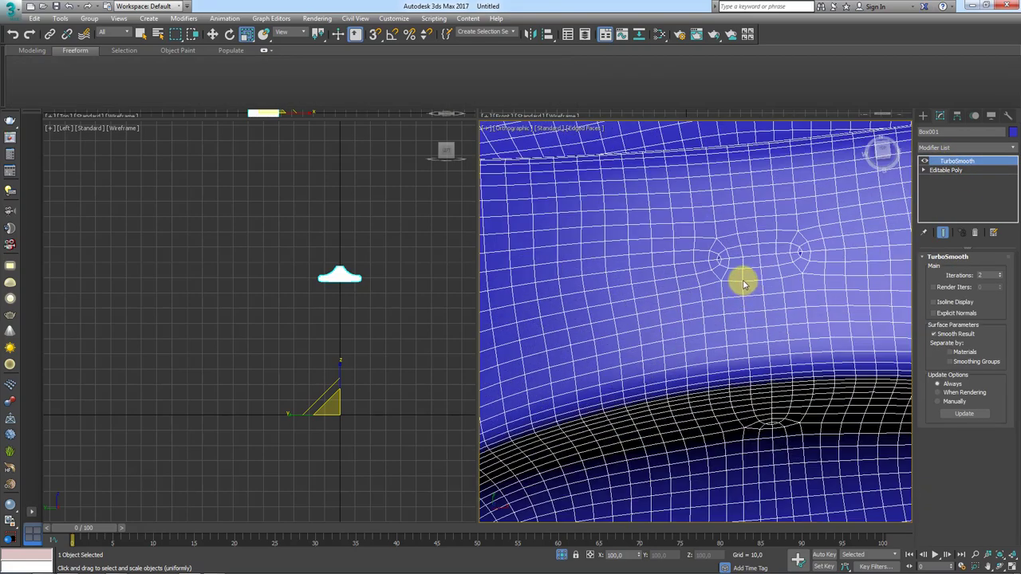
In Vertex mode, remove the first pair of stray vertices from the lid's base mesh
{"action": "left_click", "coordinate": [956, 170]}
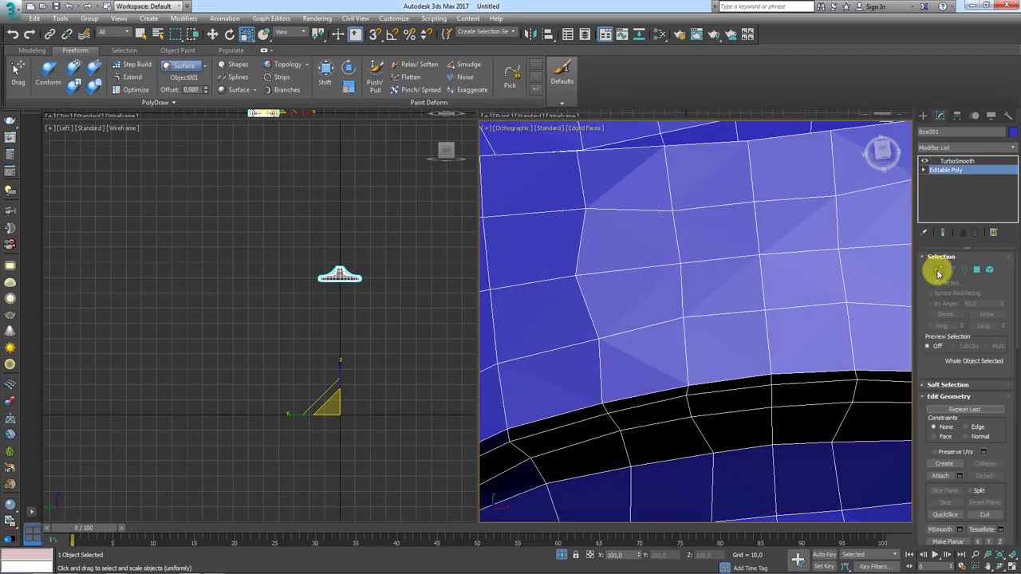
{"action": "left_click", "coordinate": [939, 270]}
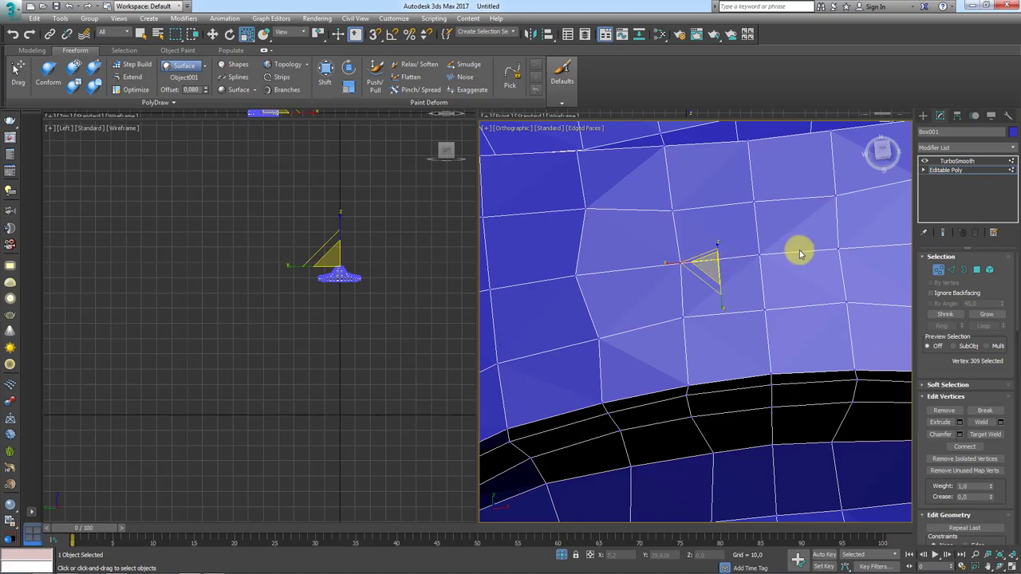
{"action": "middle_click_drag", "start_coordinate": [847, 281], "coordinate": [940, 401], "text": "alt"}
{"action": "left_click", "coordinate": [951, 413]}
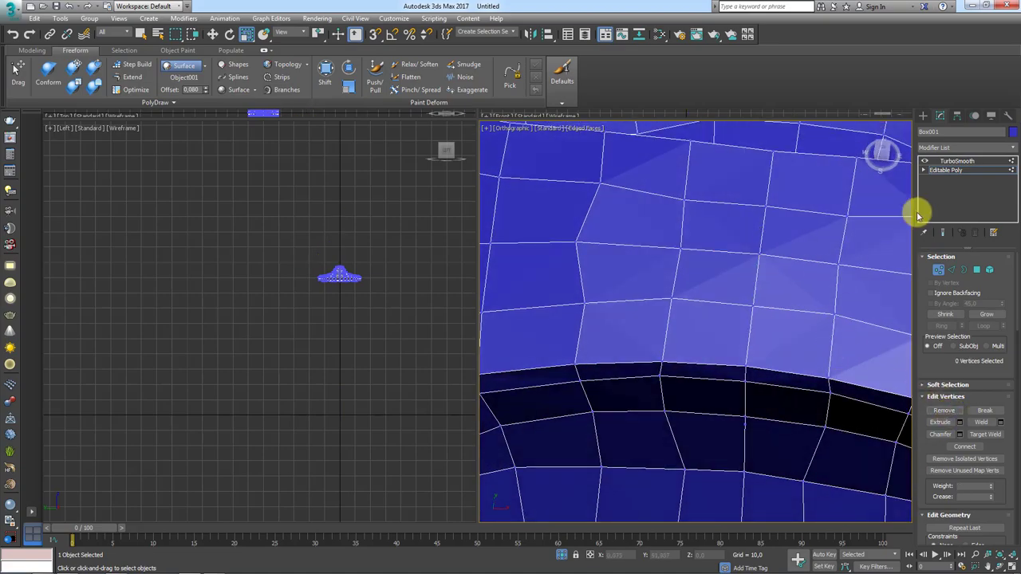
Select two more stray vertices on the lid's top and remove them
{"action": "left_click", "coordinate": [957, 161]}
{"action": "scroll", "coordinate": [729, 262], "scroll_direction": "down", "scroll_amount": 3}
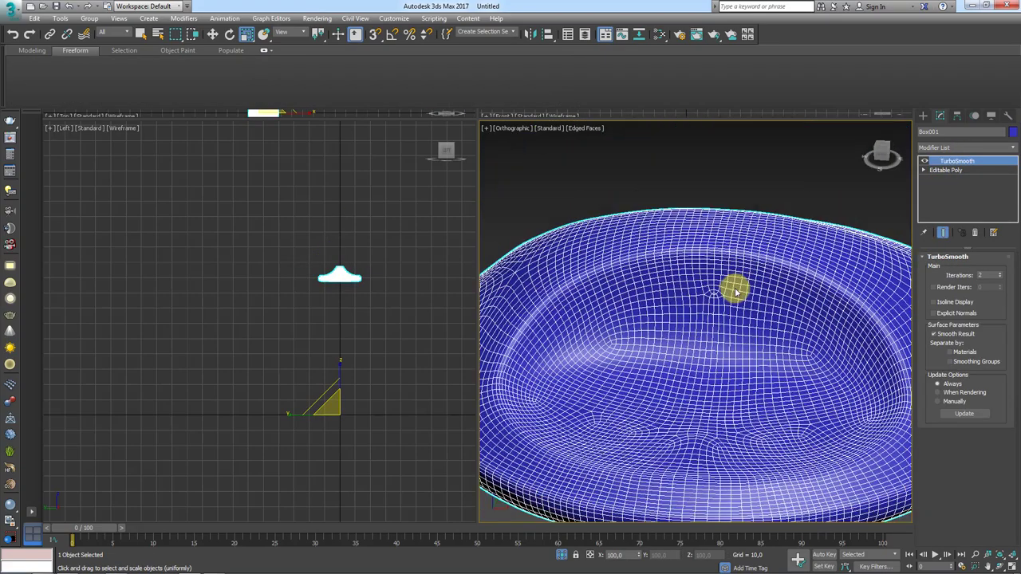
{"action": "scroll", "coordinate": [734, 290], "scroll_direction": "up", "scroll_amount": 3}
{"action": "left_click", "coordinate": [949, 170]}
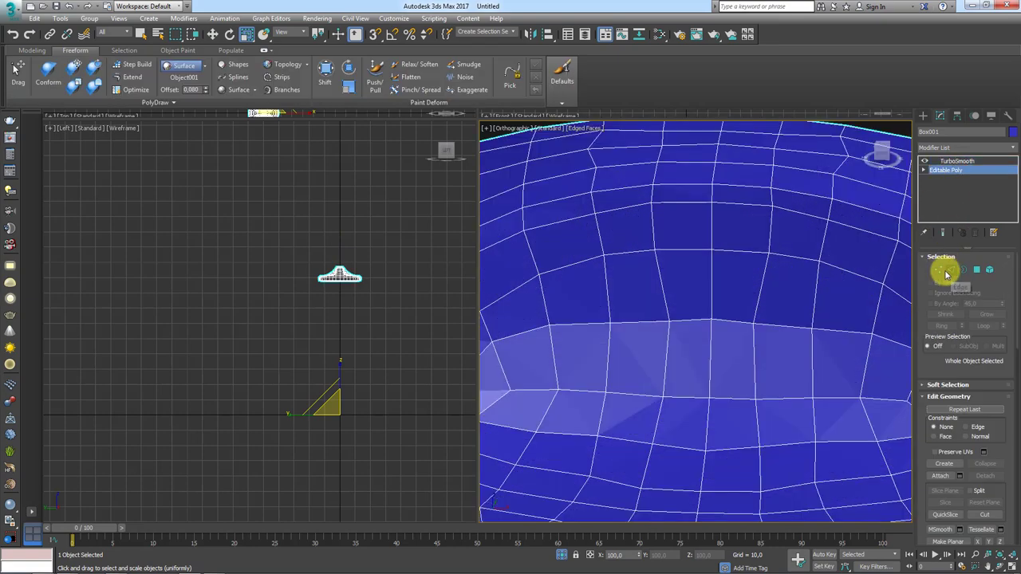
{"action": "left_click", "coordinate": [939, 270]}
{"action": "left_click", "coordinate": [712, 254]}
{"action": "mouse_move", "coordinate": [771, 278]}
{"action": "middle_mouse_down", "text": "alt"}
{"action": "mouse_move", "coordinate": [701, 303]}
{"action": "mouse_move", "coordinate": [740, 311]}
{"action": "middle_mouse_up", "text": "alt"}
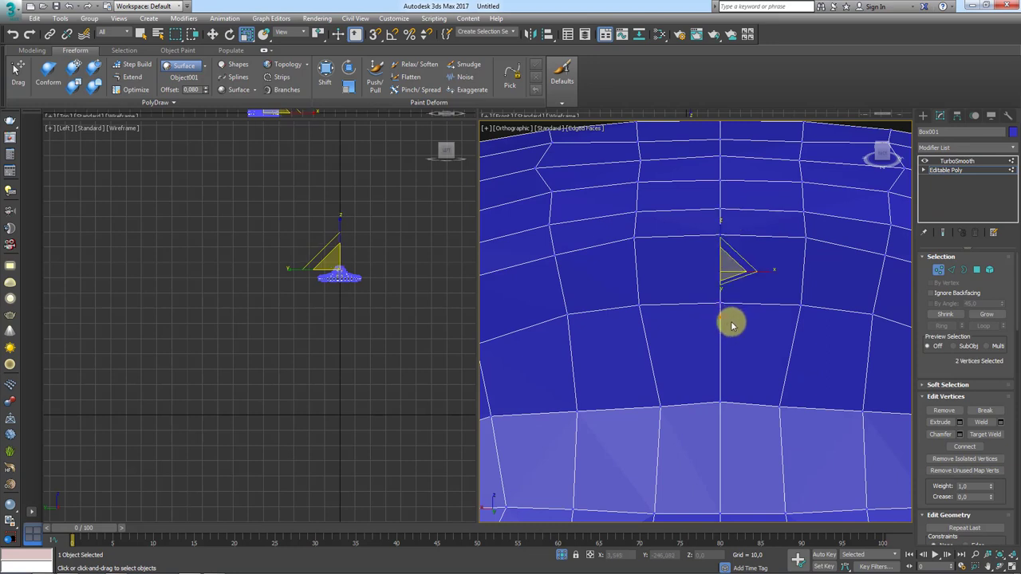
{"action": "left_click", "coordinate": [720, 321], "text": "ctrl"}
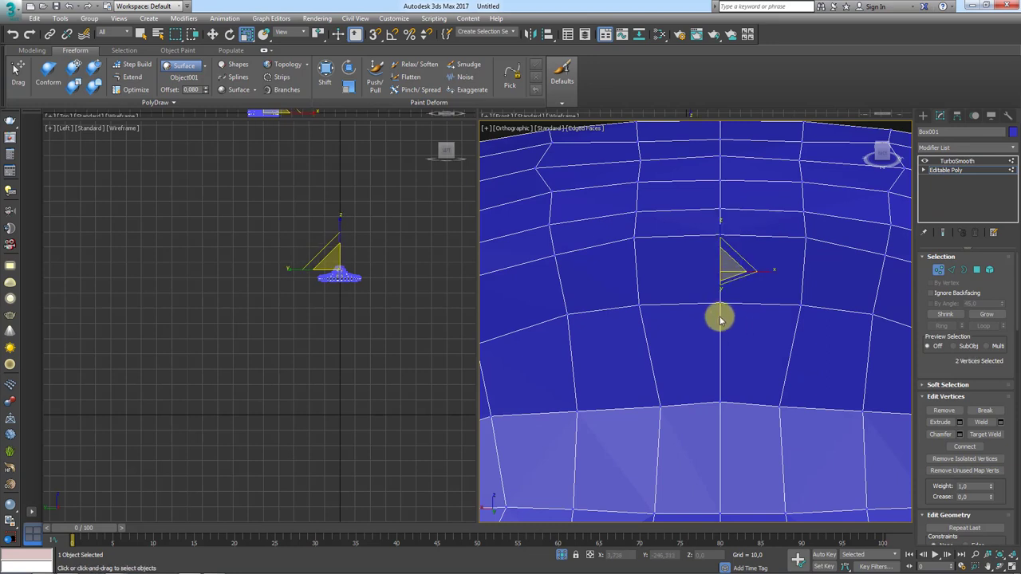
{"action": "left_click", "coordinate": [955, 404]}
Check the TurboSmoothed lid from above after the vertex removal
{"action": "scroll", "coordinate": [736, 322], "scroll_direction": "down", "scroll_amount": 5}
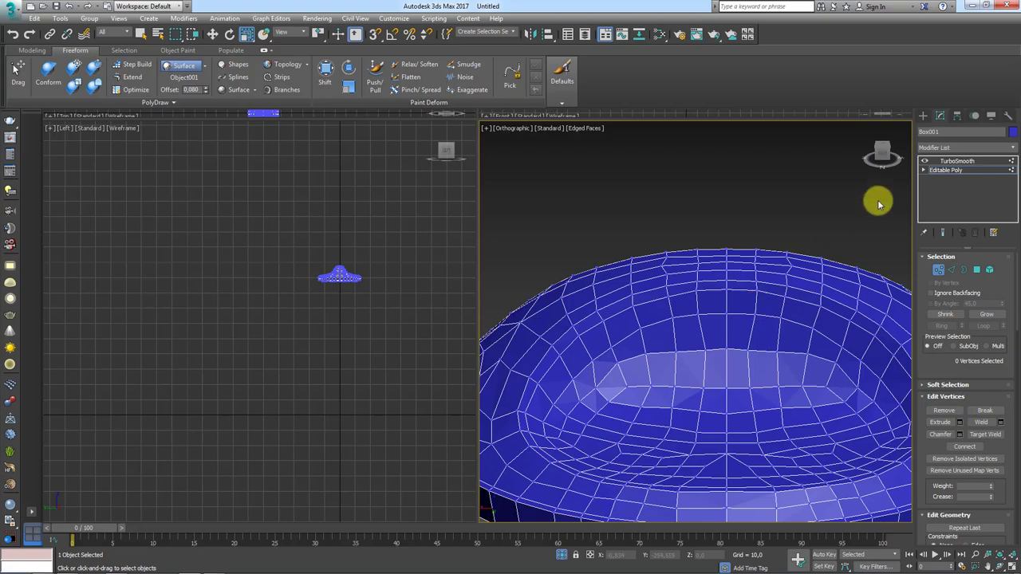
{"action": "left_click", "coordinate": [954, 162]}
{"action": "left_click", "coordinate": [953, 170]}
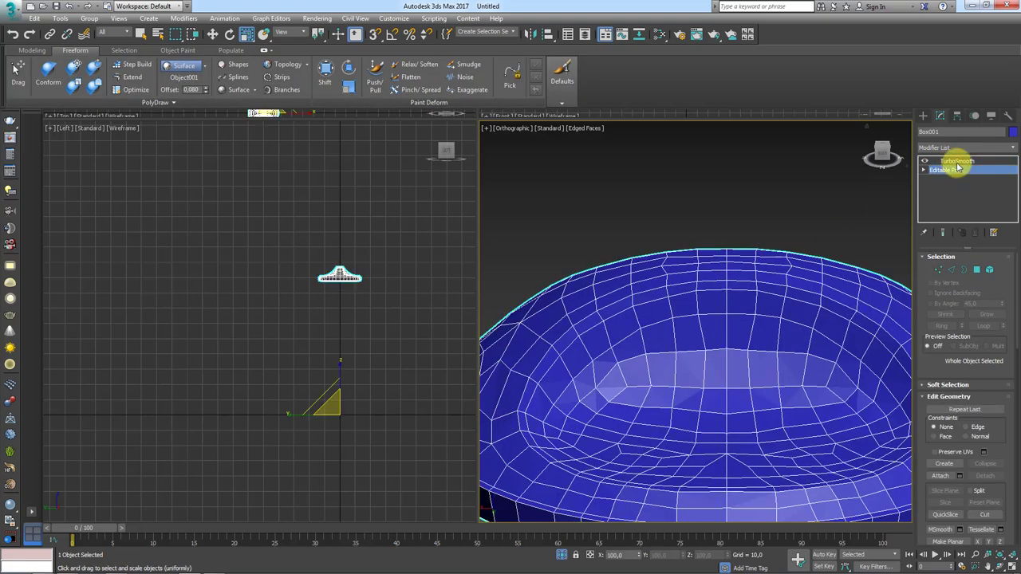
{"action": "left_click", "coordinate": [955, 161]}
{"action": "scroll", "coordinate": [601, 262], "scroll_direction": "down", "scroll_amount": 5}
{"action": "mouse_move", "coordinate": [601, 262]}
{"action": "middle_mouse_down", "text": "alt"}
{"action": "mouse_move", "coordinate": [702, 358]}
{"action": "mouse_move", "coordinate": [679, 355]}
{"action": "mouse_move", "coordinate": [740, 372]}
{"action": "mouse_move", "coordinate": [717, 360]}
{"action": "mouse_move", "coordinate": [863, 353]}
{"action": "mouse_move", "coordinate": [802, 363]}
{"action": "mouse_move", "coordinate": [790, 342]}
{"action": "mouse_move", "coordinate": [754, 356]}
{"action": "mouse_move", "coordinate": [737, 323]}
{"action": "mouse_move", "coordinate": [797, 295]}
{"action": "middle_mouse_up", "text": "alt"}
{"action": "scroll", "coordinate": [694, 347], "scroll_direction": "up", "scroll_amount": 5}
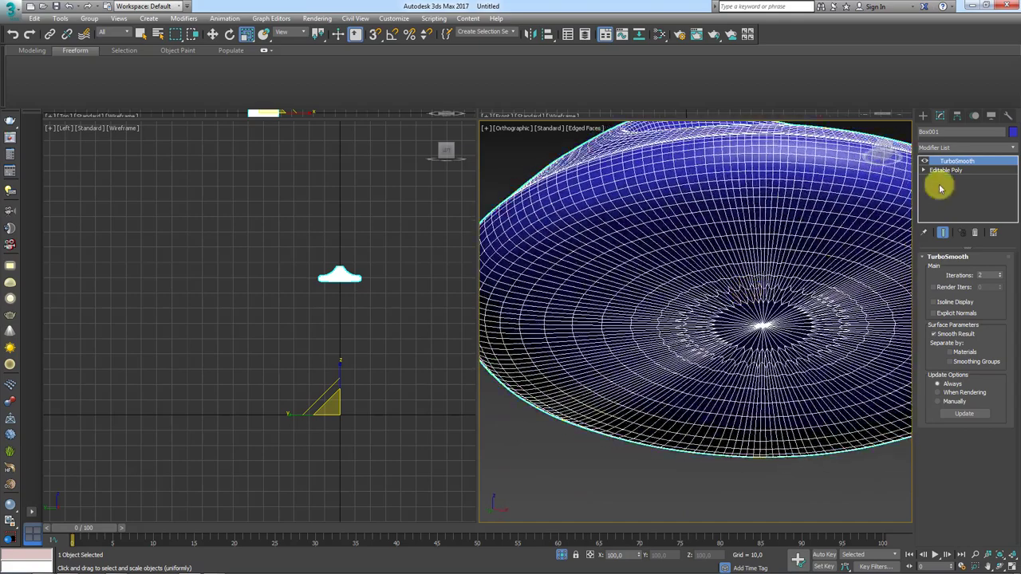
Ring-select the lid's side edges and connect a new edge loop pinched to 87
{"action": "left_click", "coordinate": [954, 174]}
{"action": "middle_click_drag", "start_coordinate": [774, 221], "coordinate": [739, 277], "text": "alt"}
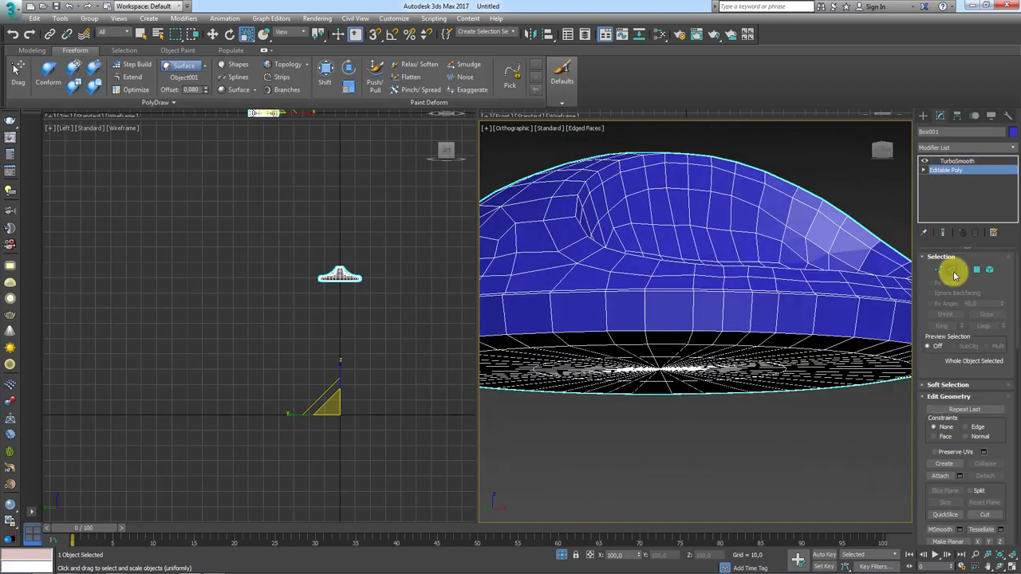
{"action": "left_click", "coordinate": [952, 271]}
{"action": "mouse_move", "coordinate": [893, 321]}
{"action": "middle_mouse_down", "text": "alt"}
{"action": "mouse_move", "coordinate": [843, 342]}
{"action": "mouse_move", "coordinate": [947, 334]}
{"action": "middle_mouse_up", "text": "alt"}
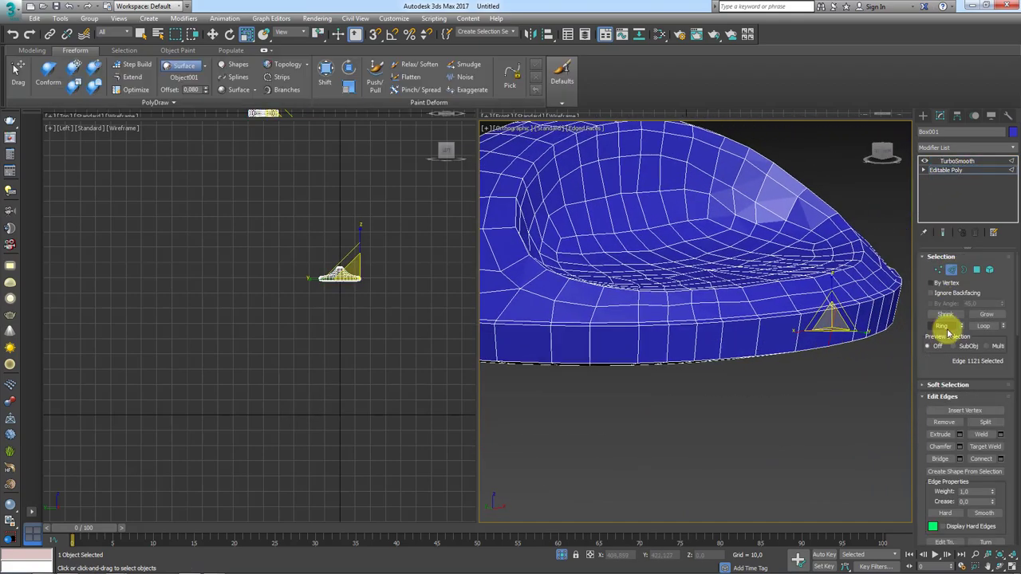
{"action": "left_click", "coordinate": [942, 326]}
{"action": "left_click", "coordinate": [1001, 459]}
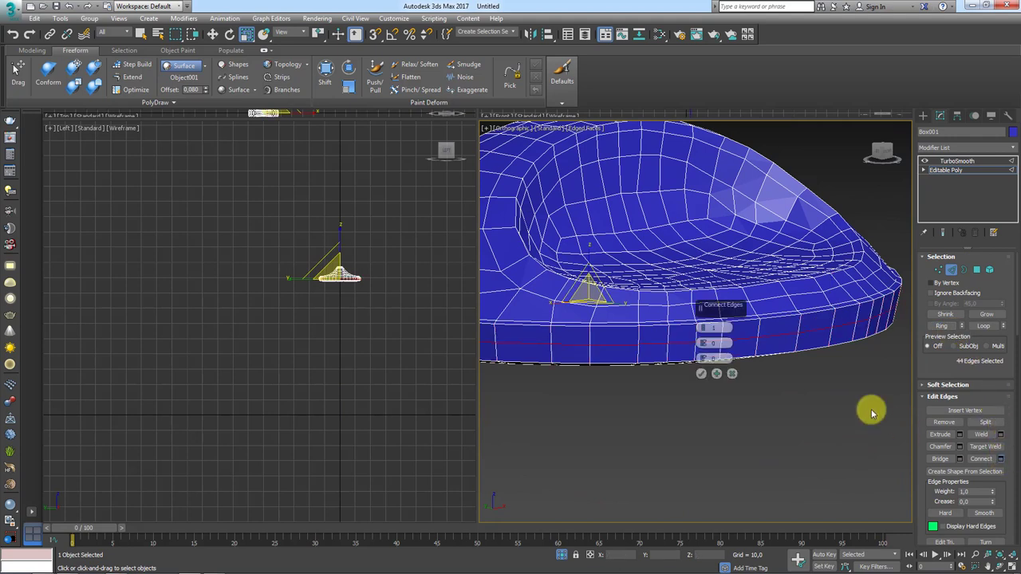
{"action": "left_click", "coordinate": [704, 327]}
{"action": "left_click_drag", "start_coordinate": [702, 345], "coordinate": [713, 189]}
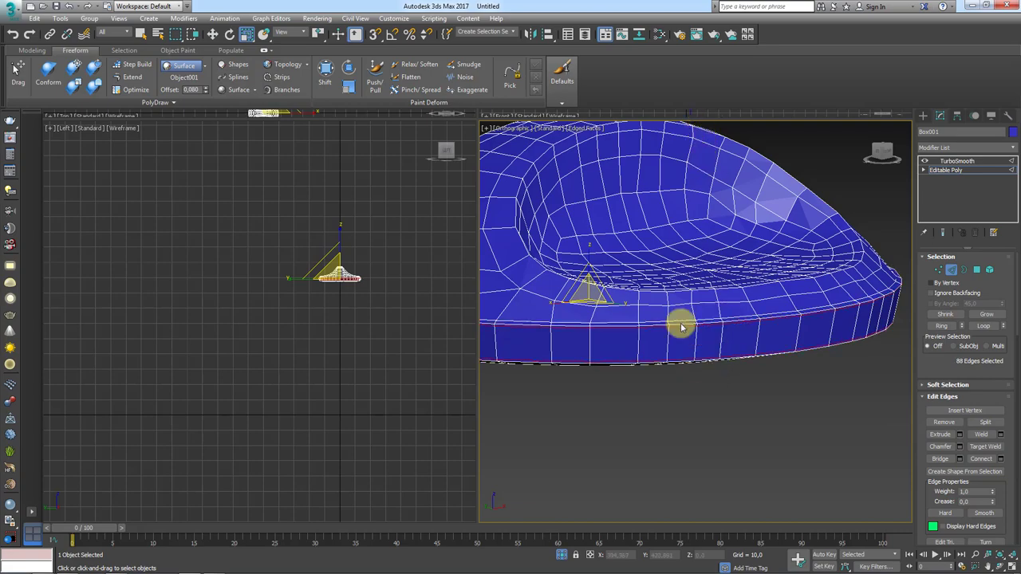
Select the lid's two inner rim edge loops
{"action": "mouse_move", "coordinate": [682, 327]}
{"action": "middle_mouse_down", "text": "alt"}
{"action": "mouse_move", "coordinate": [695, 266]}
{"action": "mouse_move", "coordinate": [640, 228]}
{"action": "middle_mouse_up", "text": "alt"}
{"action": "scroll", "coordinate": [642, 227], "scroll_direction": "up", "scroll_amount": 5}
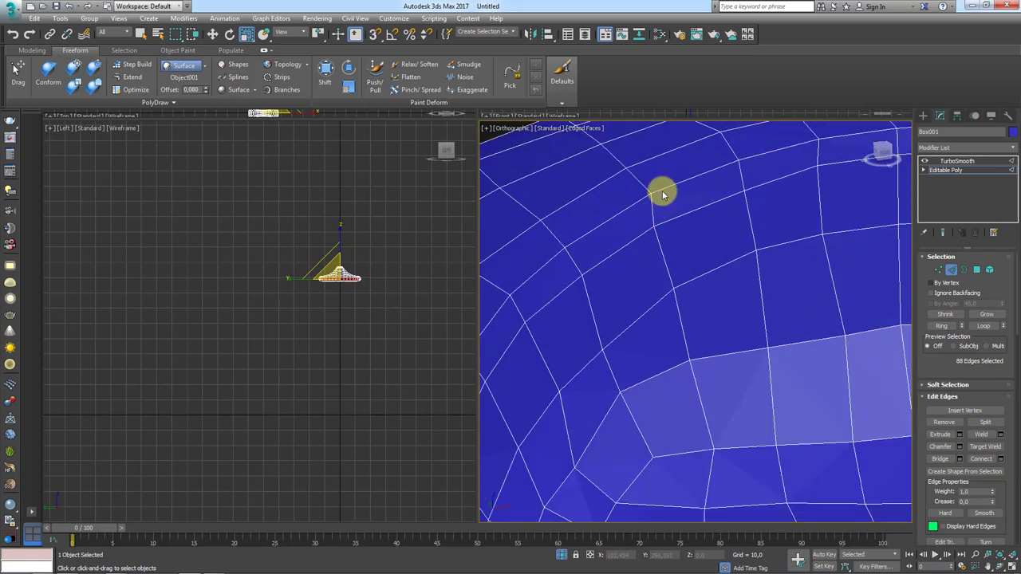
{"action": "double_click", "coordinate": [656, 194]}
{"action": "scroll", "coordinate": [655, 204], "scroll_direction": "down", "scroll_amount": 3}
{"action": "scroll", "coordinate": [654, 208], "scroll_direction": "down", "scroll_amount": 2}
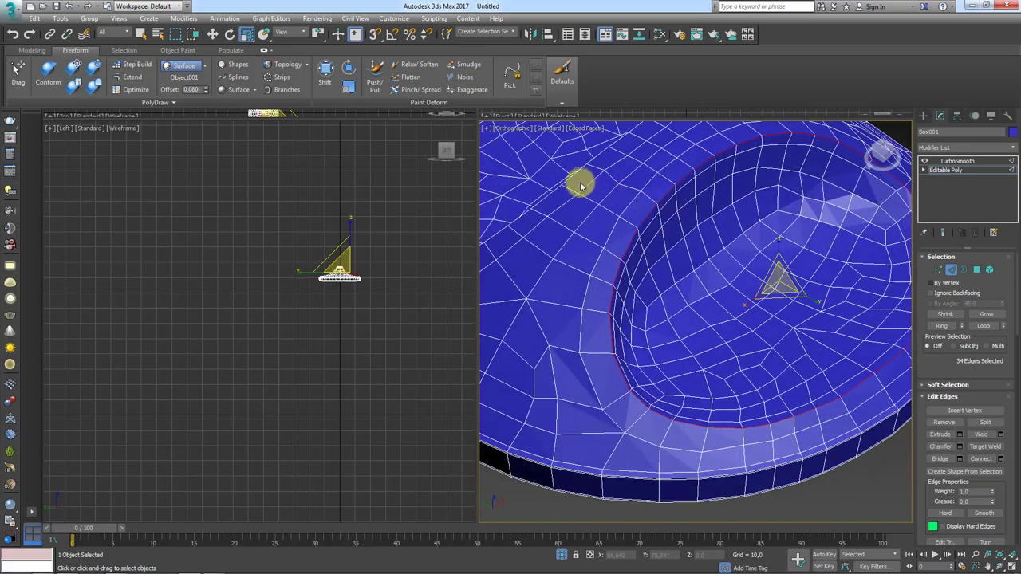
{"action": "double_click", "coordinate": [645, 212], "text": "ctrl"}
{"action": "middle_click_drag", "start_coordinate": [645, 213], "coordinate": [786, 296], "text": "alt"}
{"action": "scroll", "coordinate": [710, 258], "scroll_direction": "down", "scroll_amount": 3}
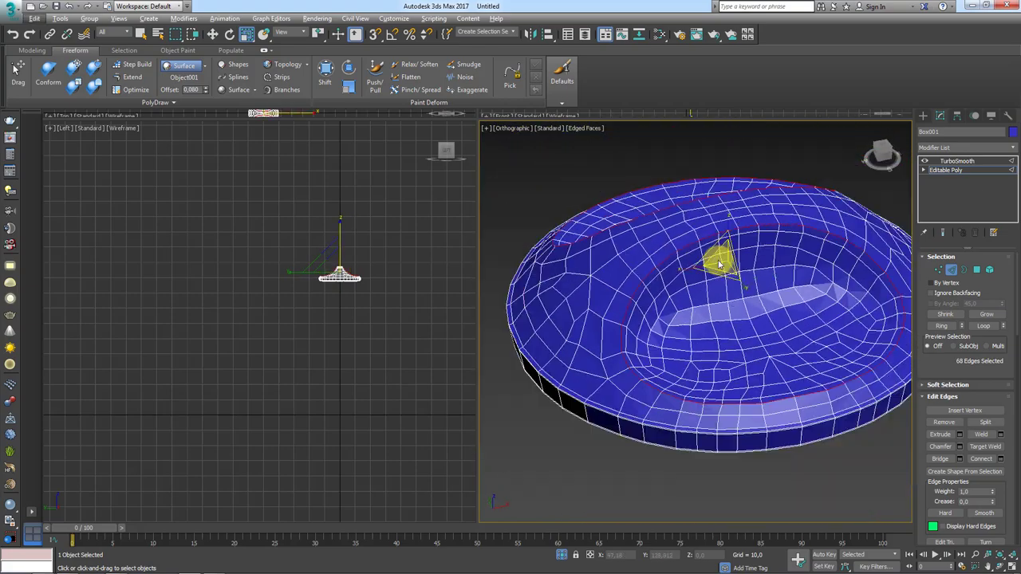
{"action": "middle_click_drag", "start_coordinate": [711, 258], "coordinate": [764, 281], "text": "alt"}
{"action": "scroll", "coordinate": [764, 281], "scroll_direction": "up", "scroll_amount": 2}
Chamfer the two rim loops with 2 segments and view the TurboSmoothed lid
{"action": "left_click", "coordinate": [959, 448]}
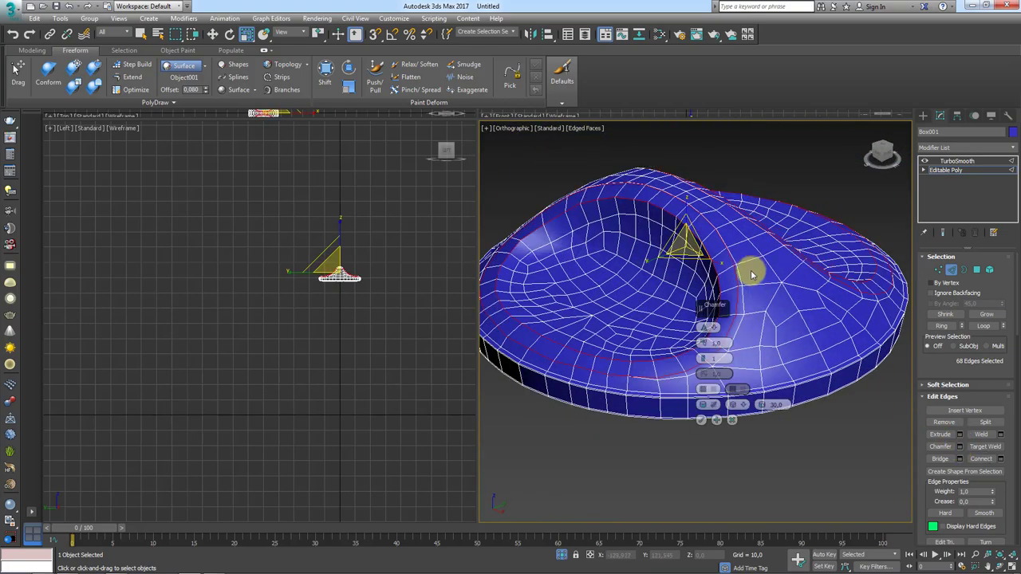
{"action": "scroll", "coordinate": [706, 330], "scroll_direction": "up", "scroll_amount": 3}
{"action": "scroll", "coordinate": [704, 341], "scroll_direction": "up", "scroll_amount": 2}
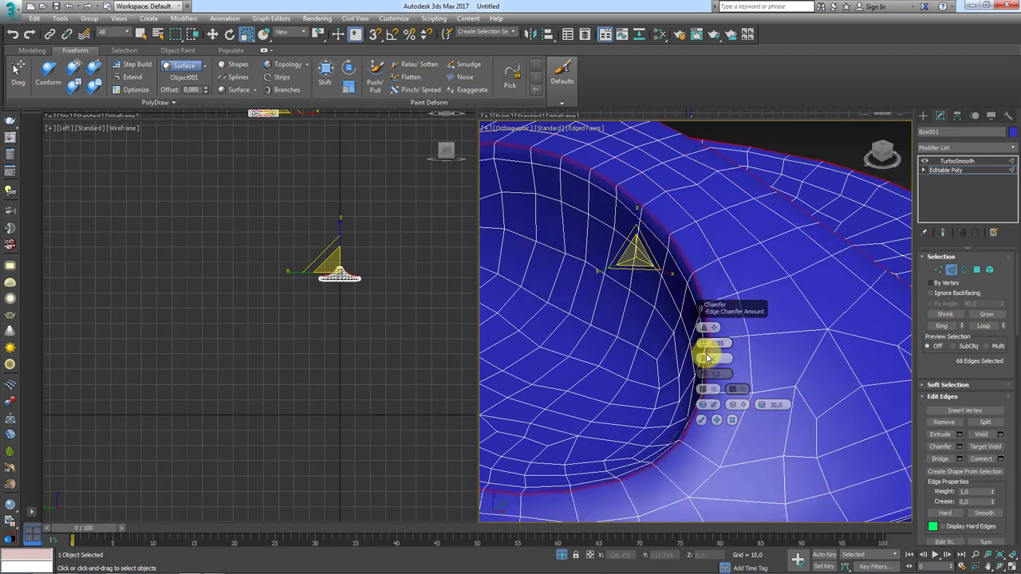
{"action": "left_click_drag", "start_coordinate": [705, 358], "coordinate": [705, 345]}
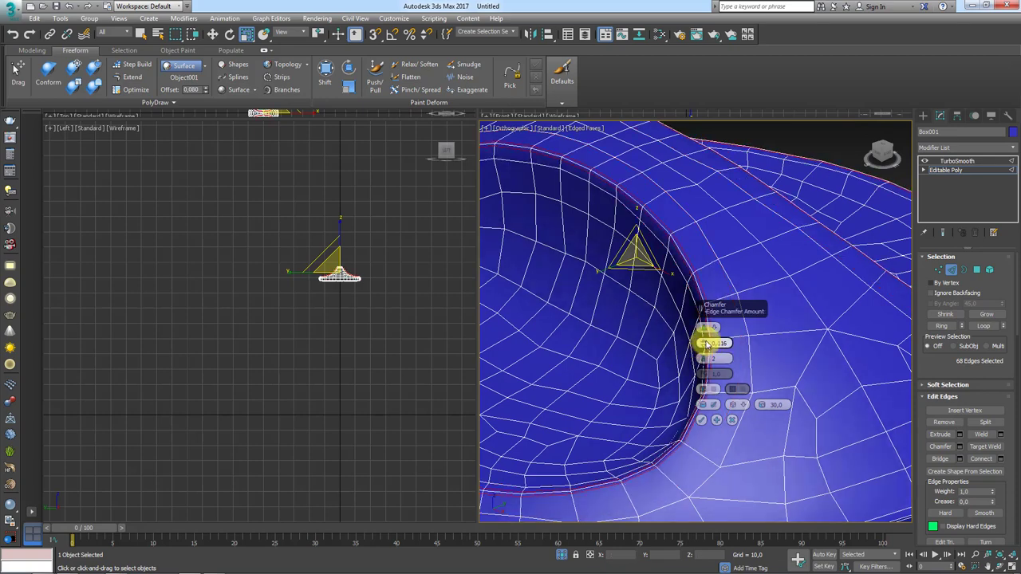
{"action": "left_click", "coordinate": [701, 419]}
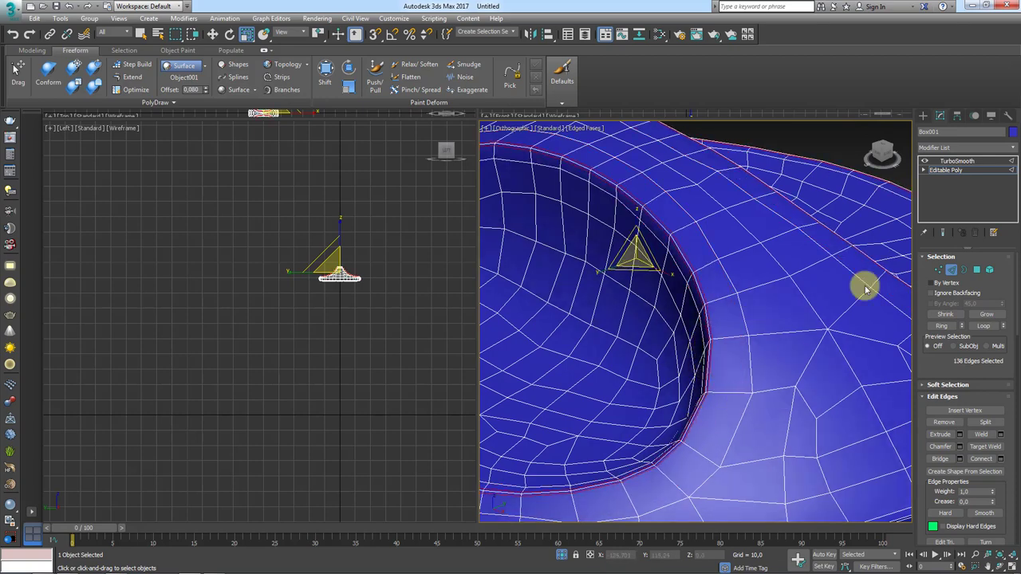
{"action": "left_click", "coordinate": [953, 161]}
{"action": "scroll", "coordinate": [741, 205], "scroll_direction": "down", "scroll_amount": 5}
{"action": "scroll", "coordinate": [781, 239], "scroll_direction": "down", "scroll_amount": 2}
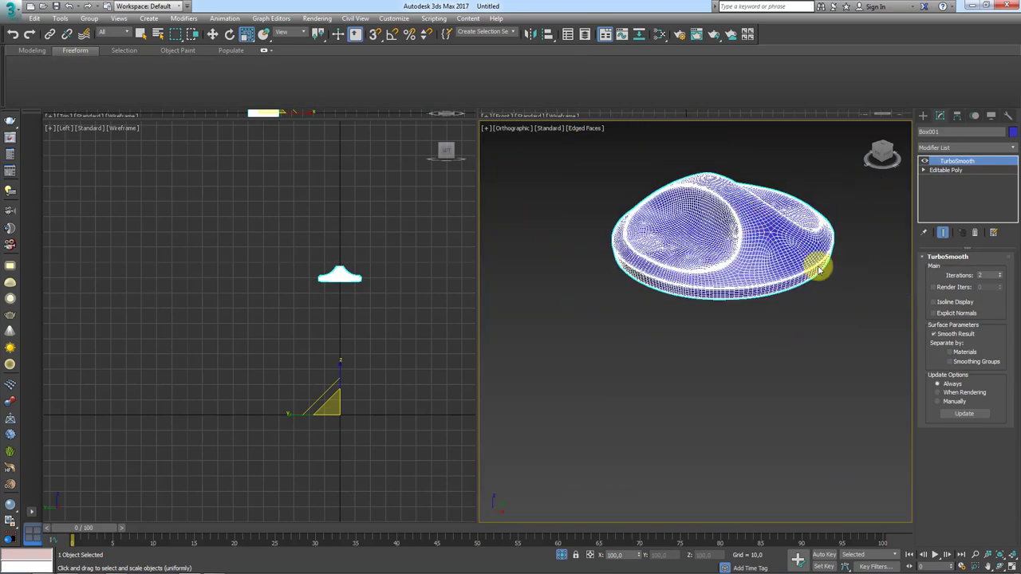
Turn off edged faces, view the lid from above, and bring the jug body back into view
{"action": "key", "text": "F4"}
{"action": "mouse_move", "coordinate": [763, 258]}
{"action": "middle_mouse_down", "text": "alt"}
{"action": "mouse_move", "coordinate": [814, 292]}
{"action": "mouse_move", "coordinate": [899, 307]}
{"action": "mouse_move", "coordinate": [760, 251]}
{"action": "mouse_move", "coordinate": [742, 330]}
{"action": "mouse_move", "coordinate": [697, 262]}
{"action": "middle_mouse_up", "text": "alt"}
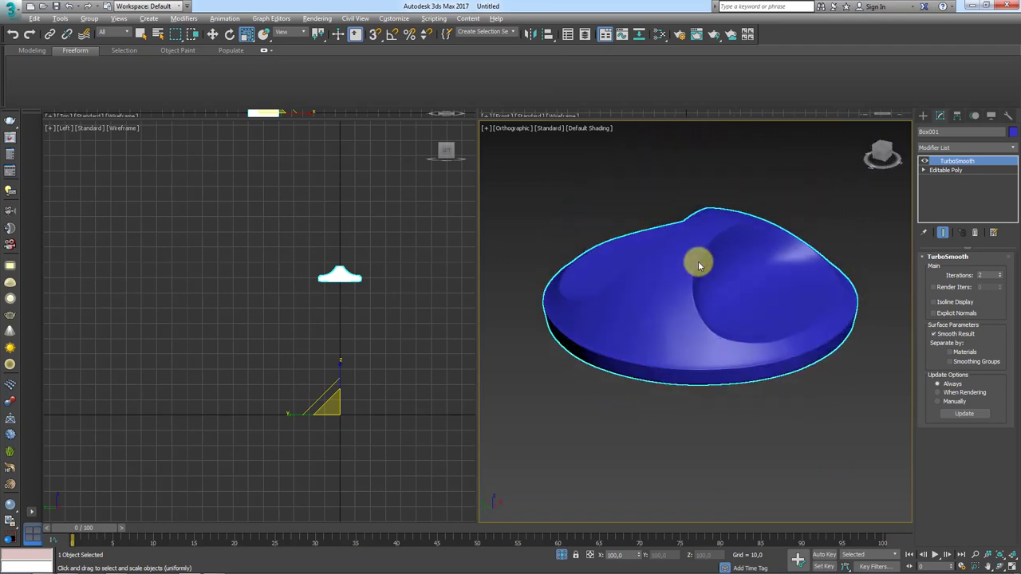
{"action": "left_click", "coordinate": [560, 554]}
{"action": "scroll", "coordinate": [742, 341], "scroll_direction": "down", "scroll_amount": 3}
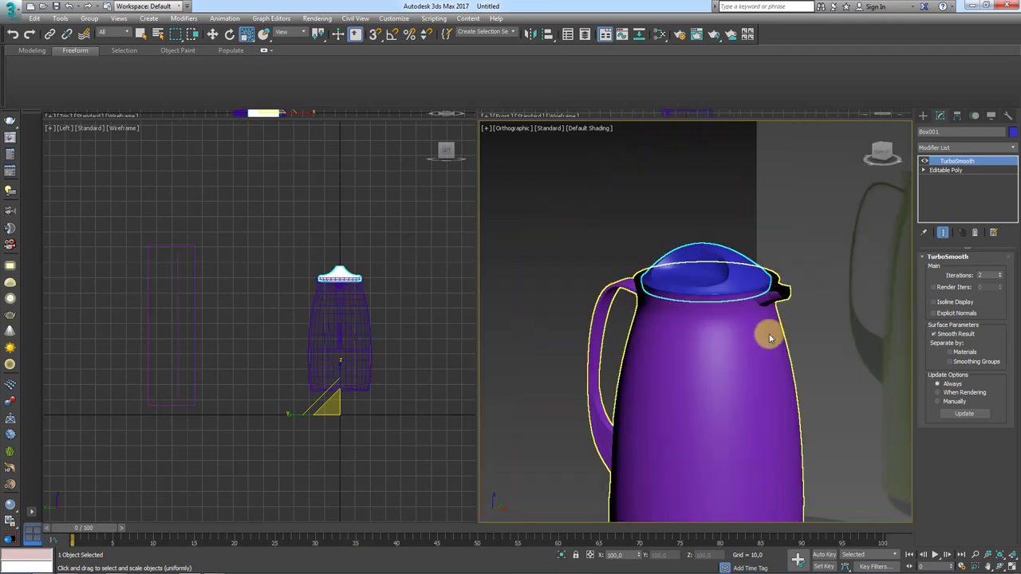
{"action": "left_click", "coordinate": [735, 341]}
{"action": "scroll", "coordinate": [721, 328], "scroll_direction": "up", "scroll_amount": 2}
{"action": "scroll", "coordinate": [754, 308], "scroll_direction": "up", "scroll_amount": 4}
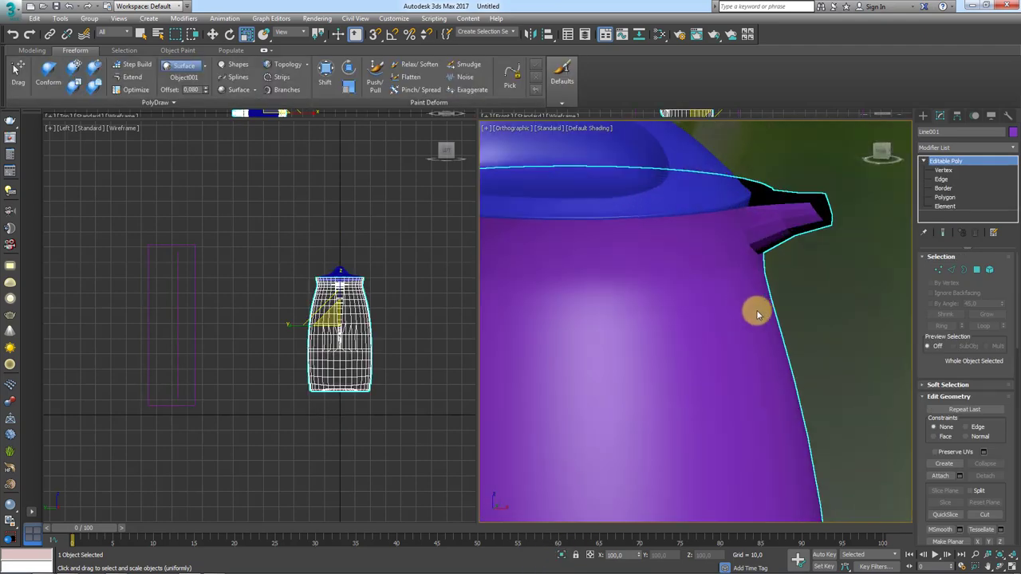
{"action": "scroll", "coordinate": [772, 247], "scroll_direction": "up", "scroll_amount": 3}
{"action": "scroll", "coordinate": [769, 252], "scroll_direction": "down", "scroll_amount": 1}
Select the jug body as an element and apply Auto Smooth to its polygons
{"action": "left_click_drag", "start_coordinate": [783, 231], "coordinate": [793, 273]}
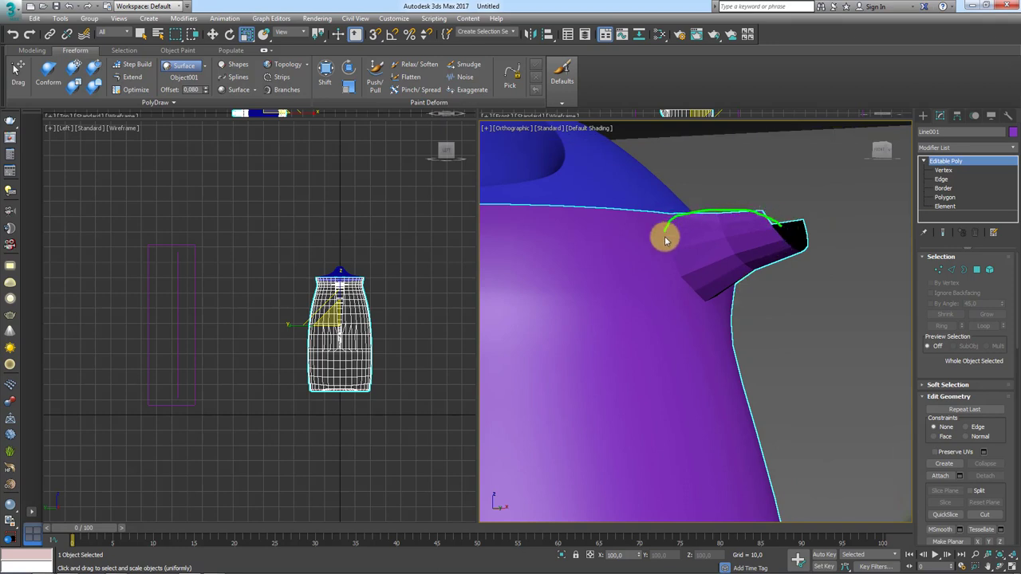
{"action": "left_click", "coordinate": [989, 269]}
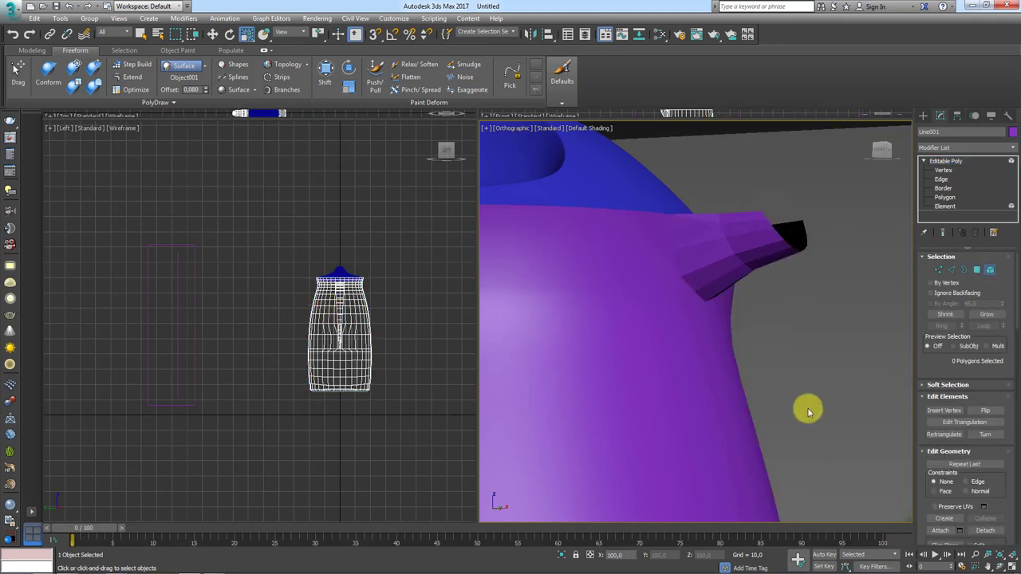
{"action": "left_click", "coordinate": [668, 310]}
{"action": "scroll", "coordinate": [750, 352], "scroll_direction": "down", "scroll_amount": 5}
{"action": "scroll", "coordinate": [1013, 431], "scroll_direction": "down", "scroll_amount": 3}
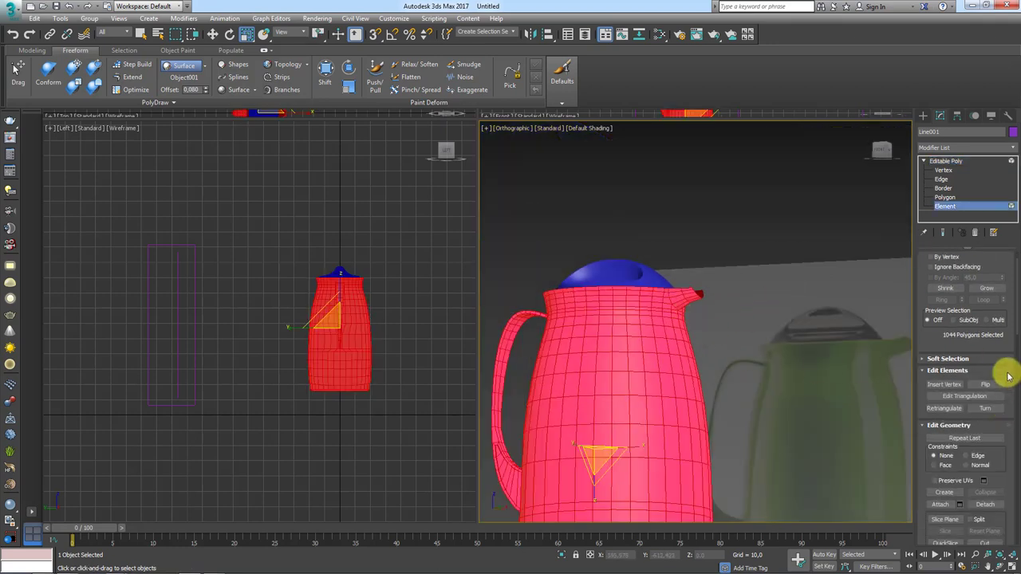
{"action": "scroll", "coordinate": [1016, 415], "scroll_direction": "down", "scroll_amount": 3}
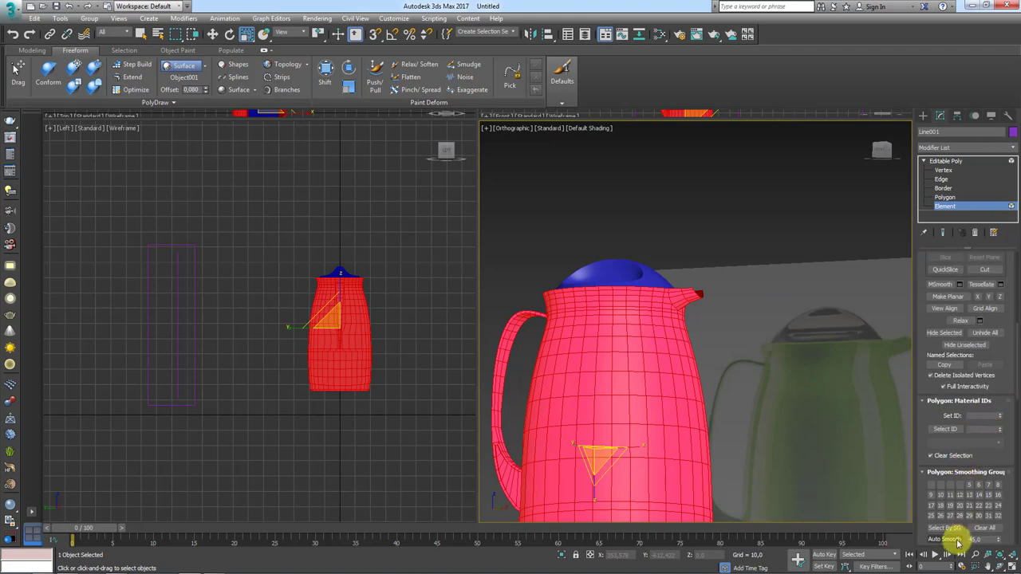
{"action": "left_click", "coordinate": [945, 161]}
Exit element mode and orbit around the smoothed jug, including the handle side and opening
{"action": "left_click", "coordinate": [775, 244]}
{"action": "scroll", "coordinate": [694, 307], "scroll_direction": "up", "scroll_amount": 3}
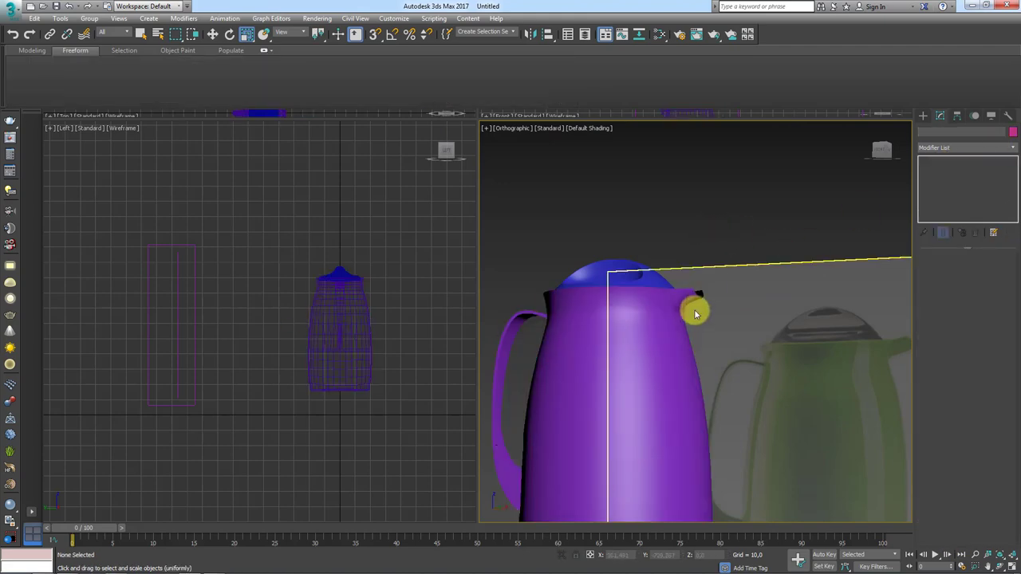
{"action": "scroll", "coordinate": [741, 219], "scroll_direction": "up", "scroll_amount": 4}
{"action": "left_click", "coordinate": [689, 221]}
{"action": "scroll", "coordinate": [682, 199], "scroll_direction": "down", "scroll_amount": 5}
{"action": "mouse_move", "coordinate": [677, 182]}
{"action": "middle_mouse_down", "text": "alt"}
{"action": "mouse_move", "coordinate": [708, 291]}
{"action": "mouse_move", "coordinate": [626, 308]}
{"action": "mouse_move", "coordinate": [677, 237]}
{"action": "middle_mouse_up", "text": "alt"}
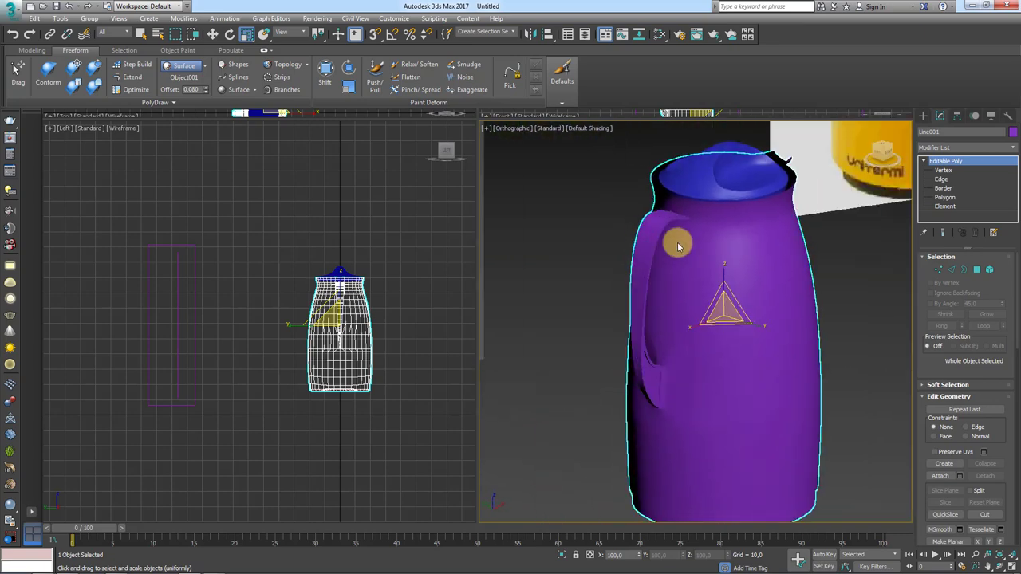
{"action": "scroll", "coordinate": [670, 271], "scroll_direction": "up", "scroll_amount": 4}
{"action": "mouse_move", "coordinate": [665, 294]}
{"action": "middle_mouse_down", "text": "alt"}
{"action": "mouse_move", "coordinate": [622, 328]}
{"action": "mouse_move", "coordinate": [605, 290]}
{"action": "mouse_move", "coordinate": [665, 391]}
{"action": "middle_mouse_up", "text": "alt"}
{"action": "scroll", "coordinate": [638, 398], "scroll_direction": "down", "scroll_amount": 4}
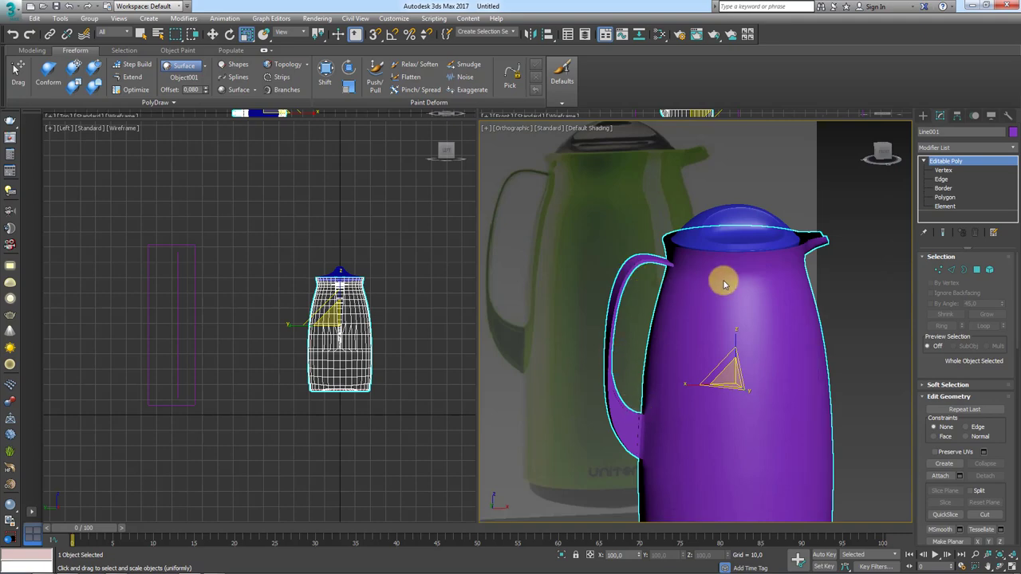
{"action": "mouse_move", "coordinate": [723, 284]}
{"action": "middle_mouse_down", "text": "alt"}
{"action": "mouse_move", "coordinate": [741, 342]}
{"action": "mouse_move", "coordinate": [639, 303]}
{"action": "middle_mouse_up", "text": "alt"}
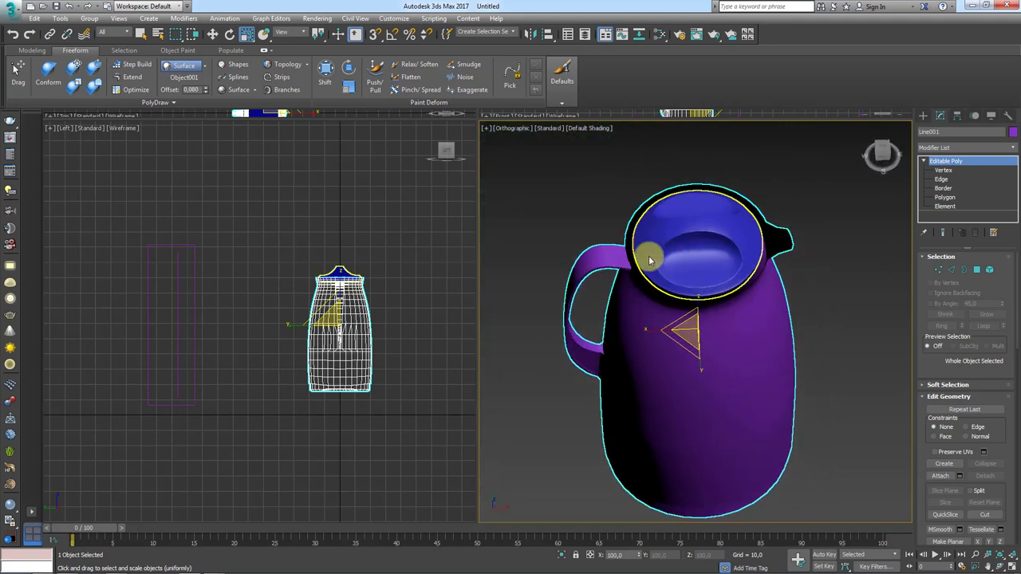
Turn edged faces back on and view the jug from the side
{"action": "key", "text": "F4"}
{"action": "mouse_move", "coordinate": [751, 297]}
{"action": "middle_mouse_down", "text": "alt"}
{"action": "mouse_move", "coordinate": [899, 202]}
{"action": "mouse_move", "coordinate": [638, 332]}
{"action": "middle_mouse_up", "text": "alt"}
{"action": "key", "text": "w"}
{"action": "scroll", "coordinate": [638, 332], "scroll_direction": "down", "scroll_amount": 4}
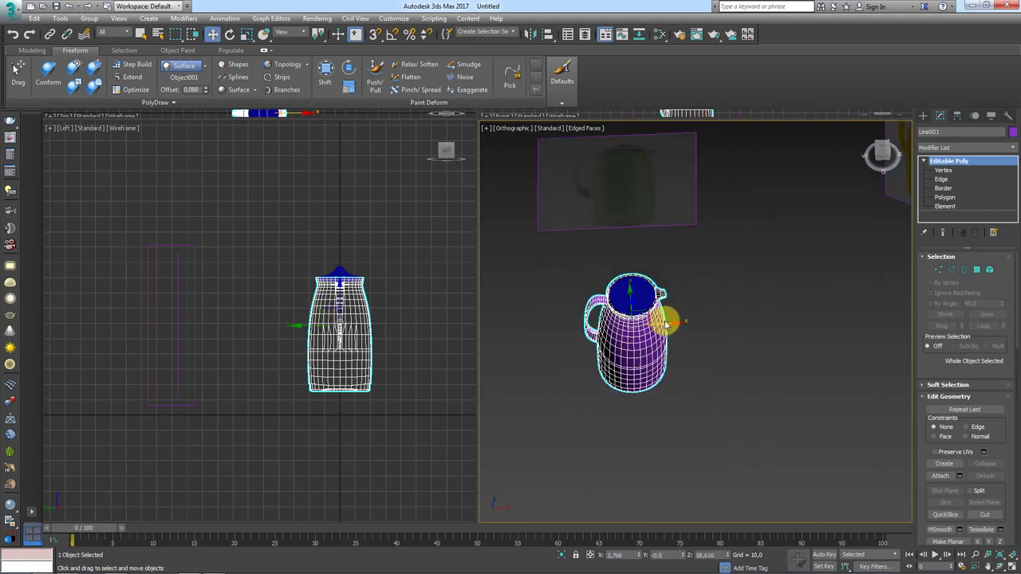
Shift-drag a copy of the jug to the right of the original
{"action": "left_click_drag", "start_coordinate": [667, 323], "coordinate": [790, 323], "text": "shift"}
{"action": "left_click", "coordinate": [527, 336]}
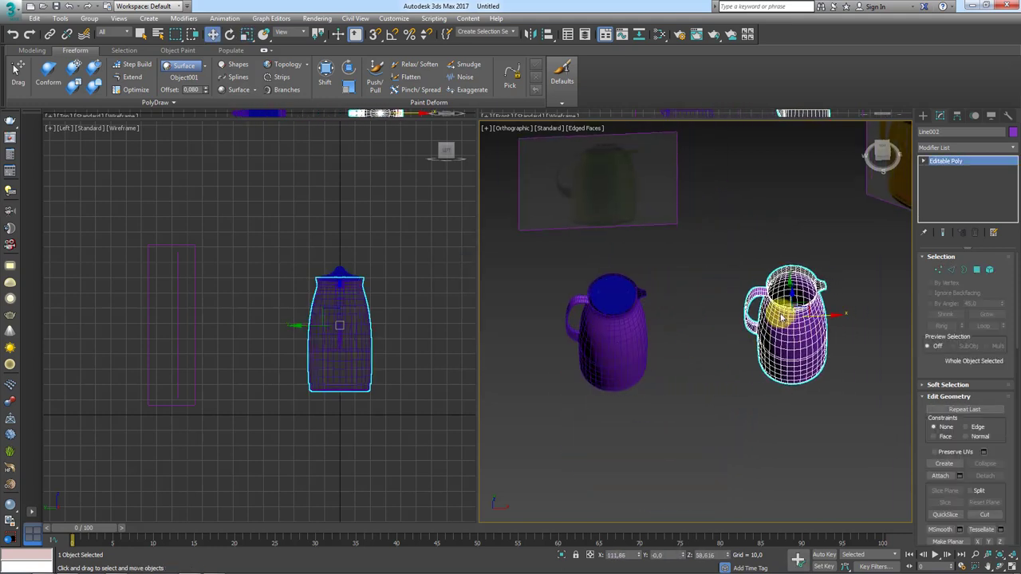
{"action": "key", "text": "z"}
On the copy, select a vertical edge ring running top to bottom of the body
{"action": "left_click", "coordinate": [955, 273]}
{"action": "mouse_move", "coordinate": [654, 319]}
{"action": "middle_mouse_down", "text": "alt"}
{"action": "mouse_move", "coordinate": [730, 389]}
{"action": "mouse_move", "coordinate": [713, 449]}
{"action": "mouse_move", "coordinate": [729, 417]}
{"action": "mouse_move", "coordinate": [780, 401]}
{"action": "middle_mouse_up", "text": "alt"}
{"action": "double_click", "coordinate": [727, 391]}
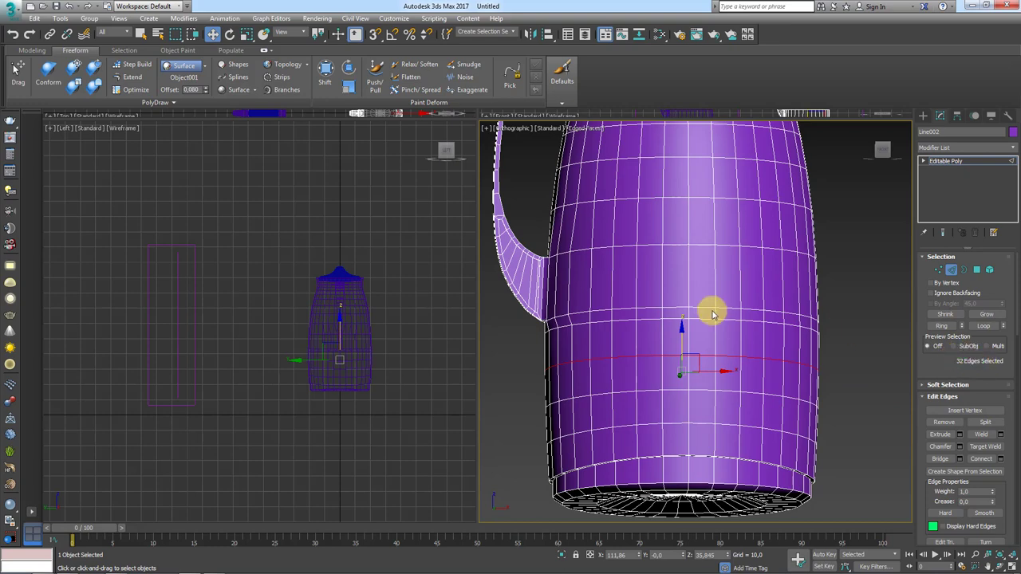
{"action": "left_click", "coordinate": [702, 321]}
{"action": "left_click", "coordinate": [951, 328]}
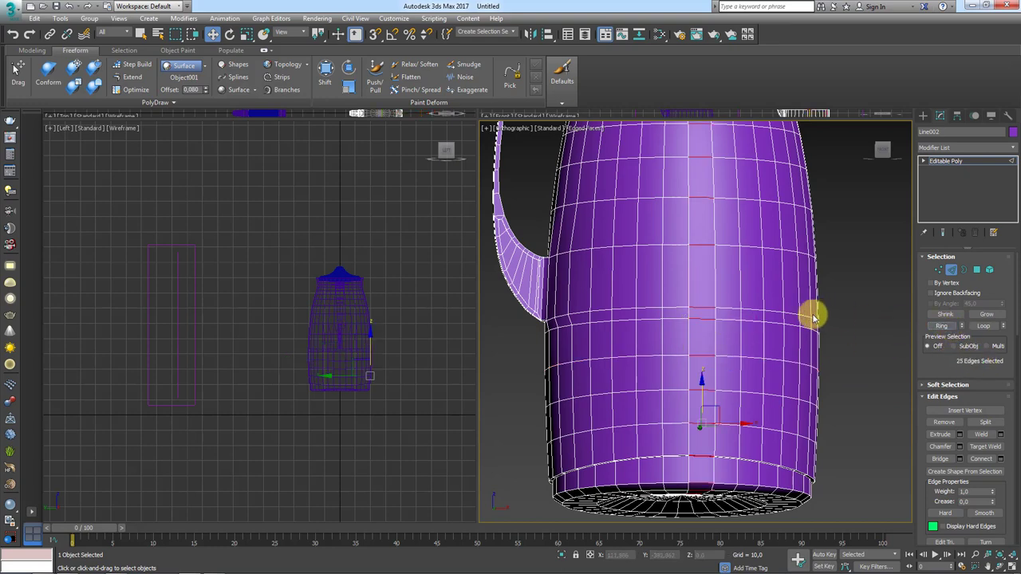
{"action": "scroll", "coordinate": [812, 319], "scroll_direction": "down", "scroll_amount": 5}
Convert the edge ring to a polygon strip and delete every other polygon
{"action": "left_click", "coordinate": [977, 270], "text": "ctrl"}
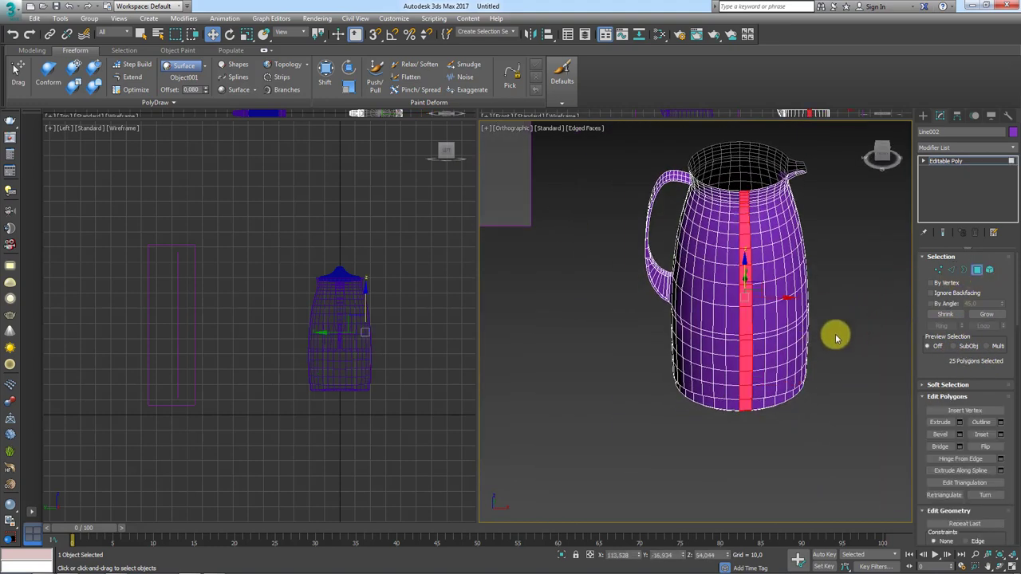
{"action": "mouse_move", "coordinate": [837, 337]}
{"action": "middle_mouse_down", "text": "alt"}
{"action": "mouse_move", "coordinate": [854, 388]}
{"action": "mouse_move", "coordinate": [843, 380]}
{"action": "mouse_move", "coordinate": [844, 391]}
{"action": "middle_mouse_up", "text": "alt"}
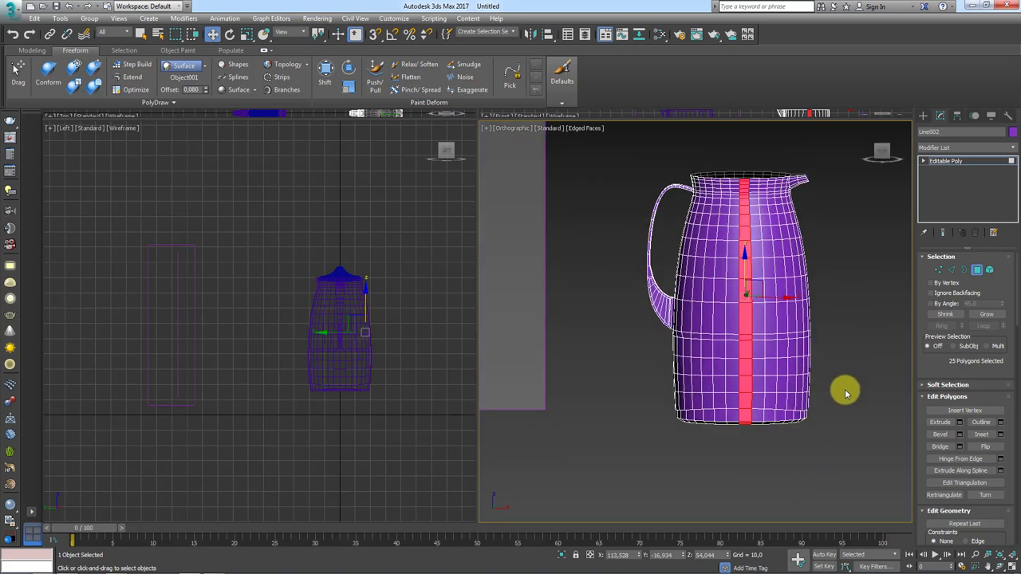
{"action": "key", "text": "ctrl+a"}
{"action": "scroll", "coordinate": [784, 231], "scroll_direction": "down", "scroll_amount": 4}
{"action": "key", "text": "Delete"}
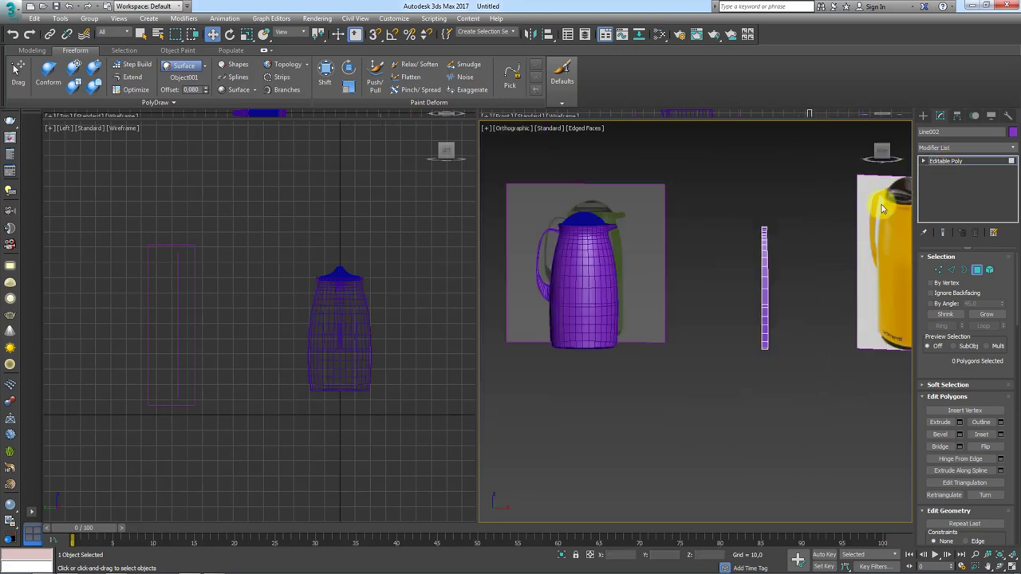
Clear the strip's polygon selection and return to the Editable Poly top level
{"action": "left_click", "coordinate": [945, 161]}
{"action": "scroll", "coordinate": [749, 353], "scroll_direction": "up", "scroll_amount": 3}
{"action": "scroll", "coordinate": [806, 335], "scroll_direction": "up", "scroll_amount": 2}
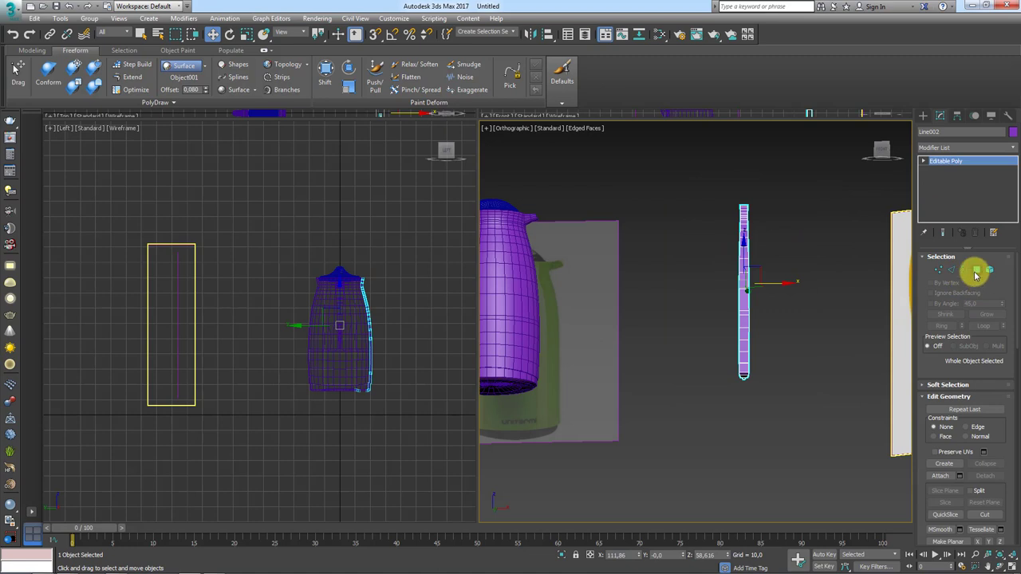
{"action": "left_click", "coordinate": [976, 275]}
{"action": "left_click_drag", "start_coordinate": [777, 412], "coordinate": [715, 367]}
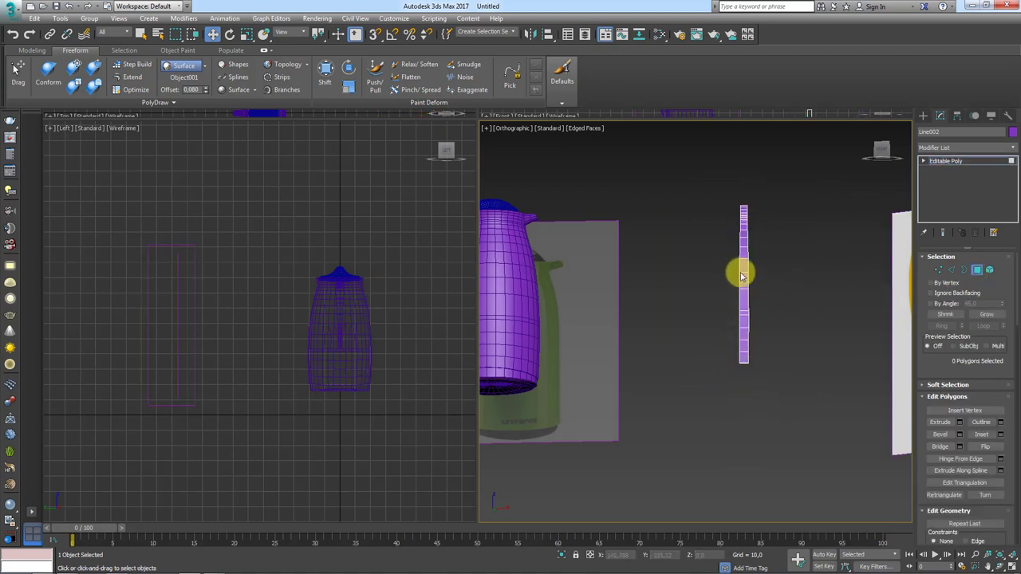
{"action": "scroll", "coordinate": [741, 319], "scroll_direction": "up", "scroll_amount": 1}
{"action": "scroll", "coordinate": [741, 350], "scroll_direction": "up", "scroll_amount": 2}
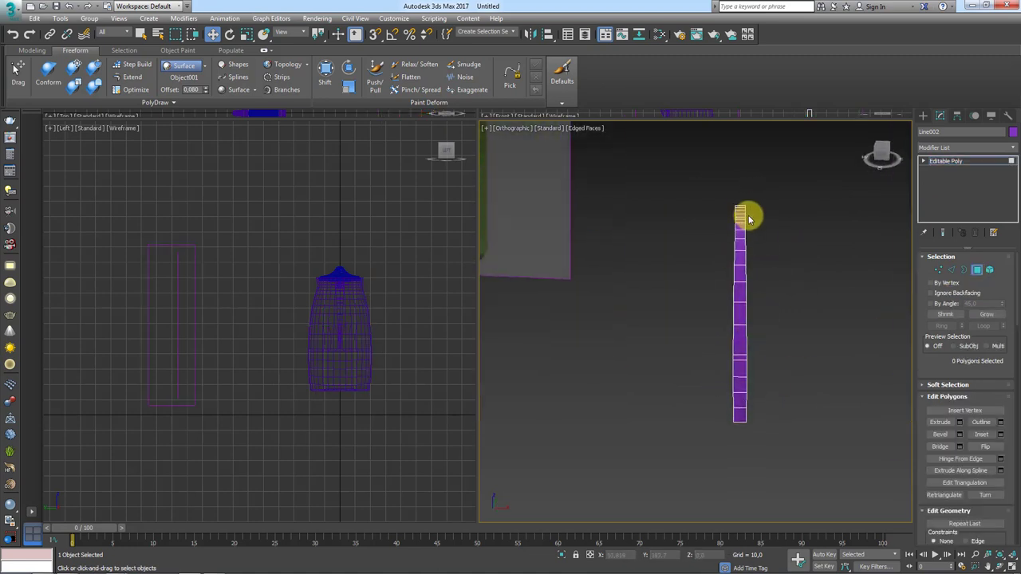
{"action": "left_click", "coordinate": [949, 160]}
{"action": "scroll", "coordinate": [806, 231], "scroll_direction": "down", "scroll_amount": 2}
{"action": "middle_click_drag", "start_coordinate": [774, 260], "coordinate": [616, 215], "text": "alt"}
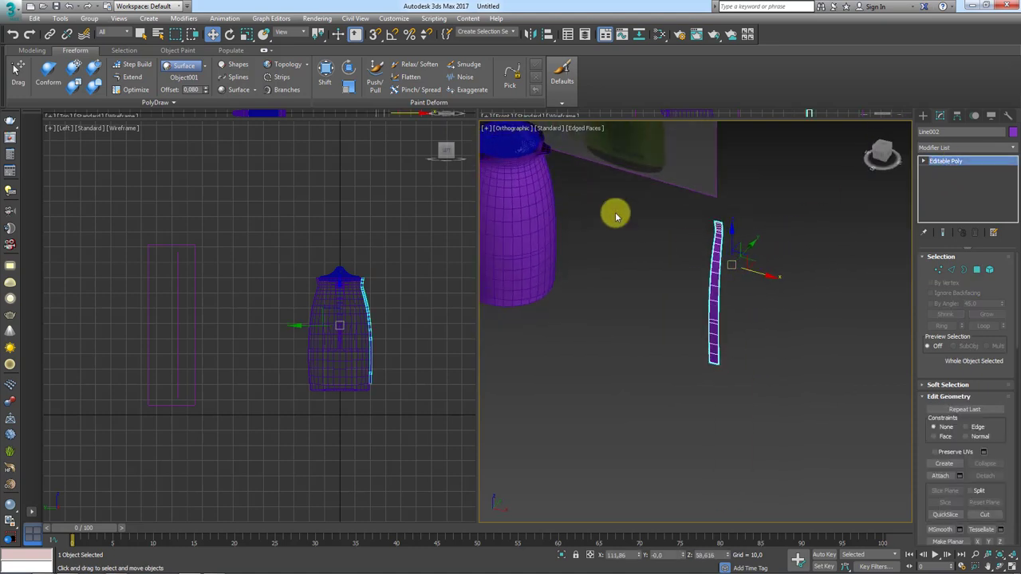
In Tools > Array, set a total Z rotation of 360° with preview on
{"action": "left_click", "coordinate": [59, 18]}
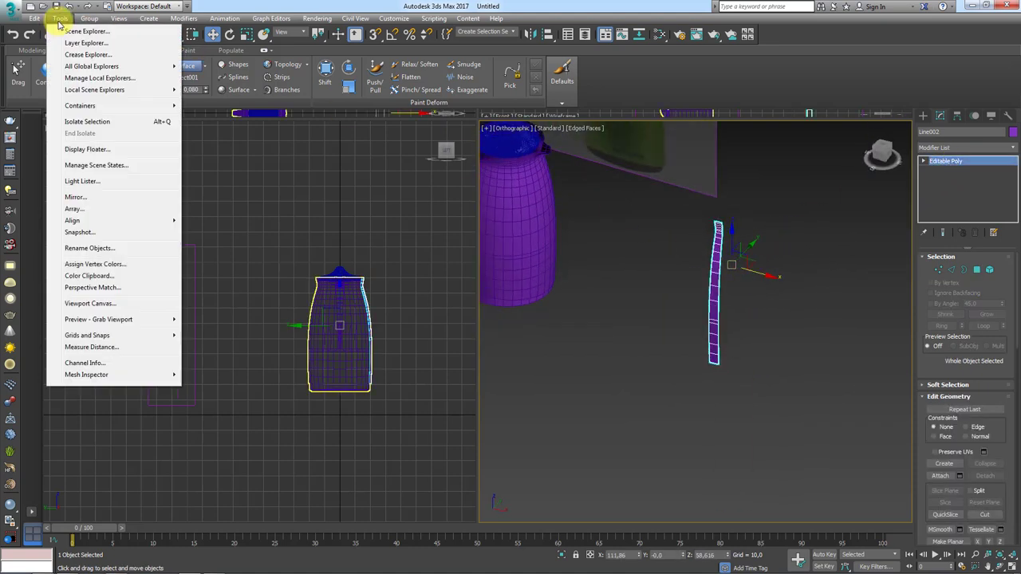
{"action": "left_click", "coordinate": [73, 209]}
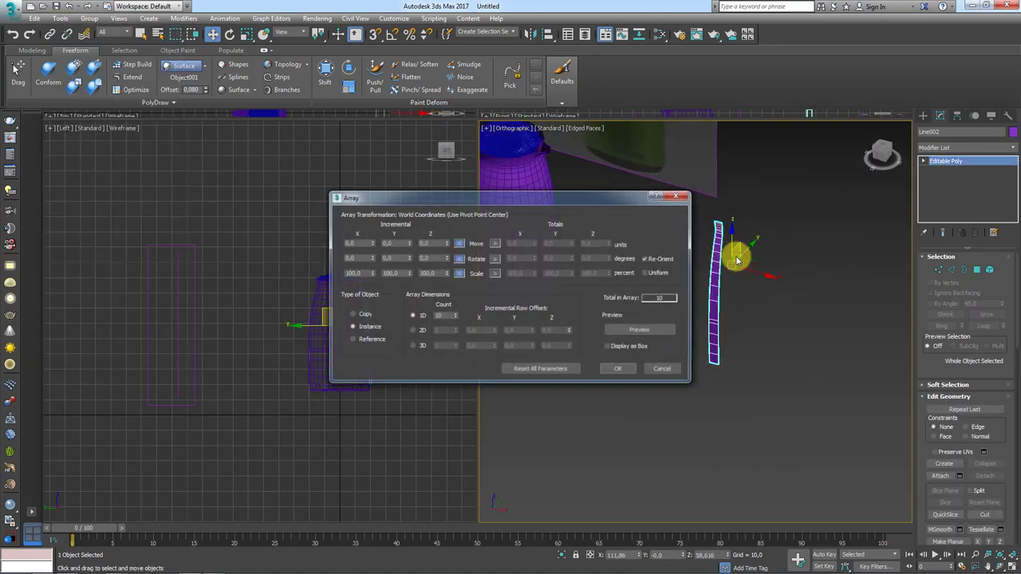
{"action": "left_click", "coordinate": [495, 259]}
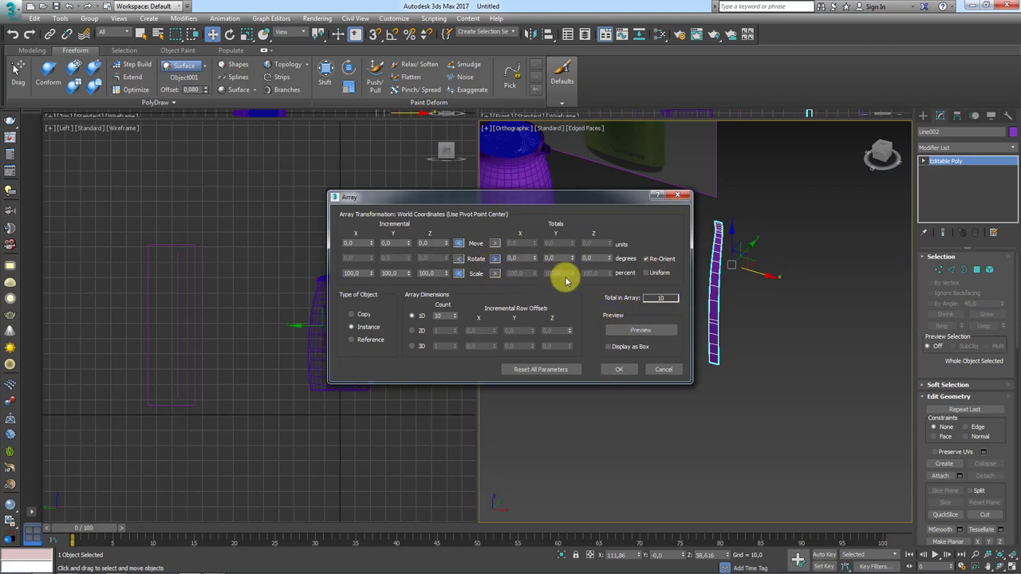
{"action": "left_click", "coordinate": [640, 329]}
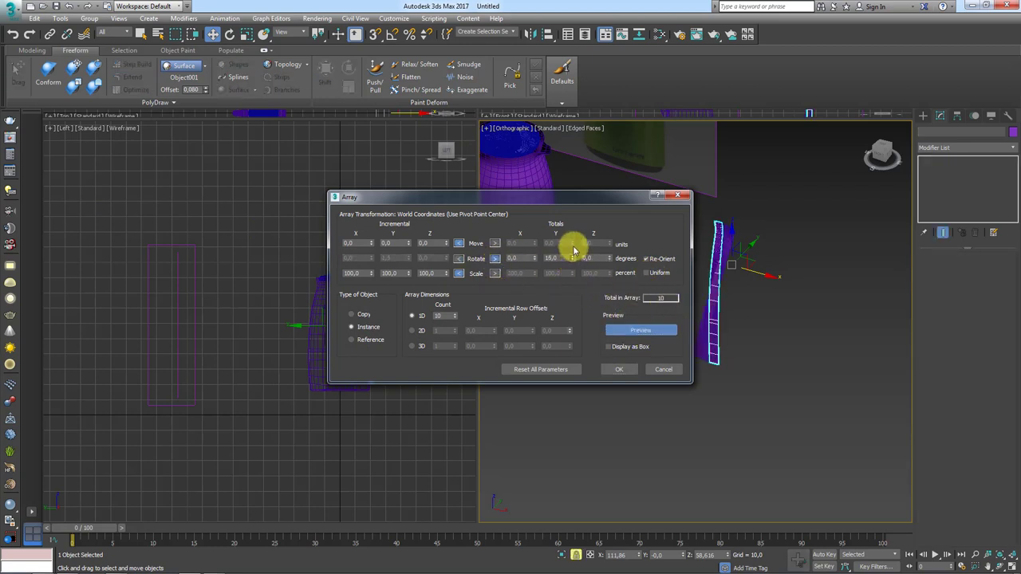
{"action": "left_click_drag", "start_coordinate": [534, 257], "coordinate": [536, 246]}
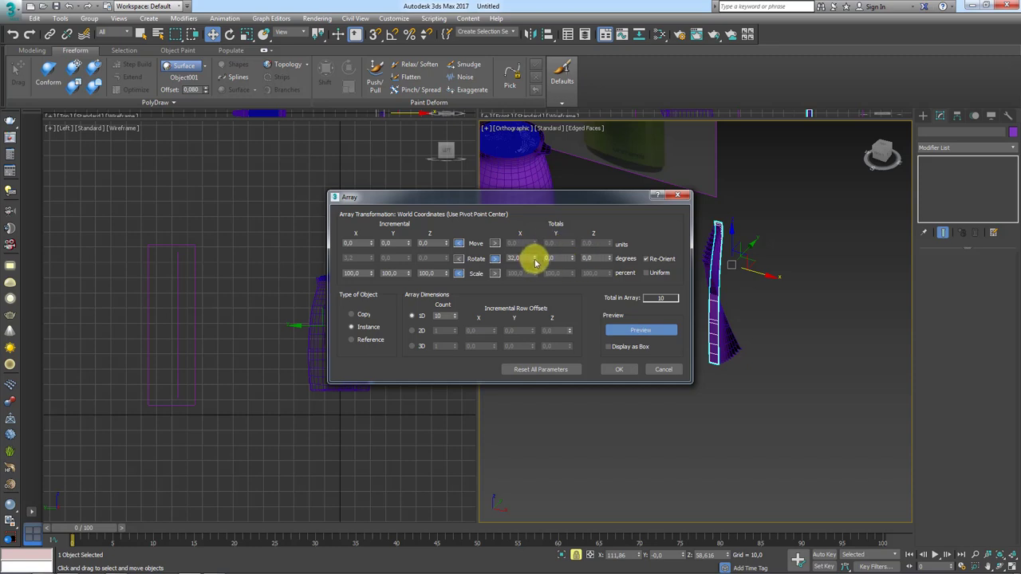
{"action": "right_click", "coordinate": [535, 261]}
{"action": "left_click_drag", "start_coordinate": [608, 261], "coordinate": [599, 141]}
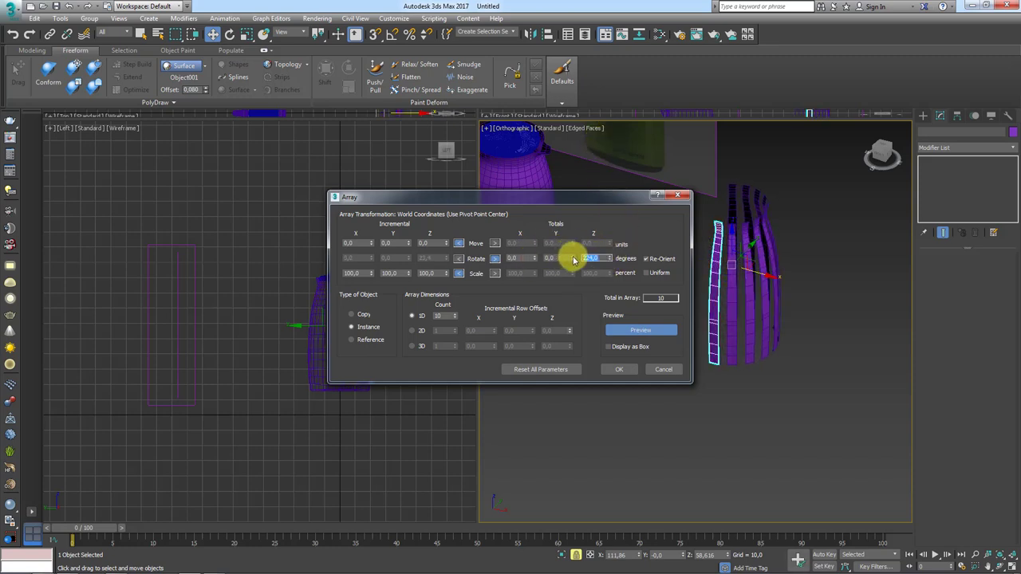
{"action": "type", "text": "360"}
{"action": "key", "text": "Return"}
Set Count to 32 with Copy type, create the array, and select all strips
{"action": "left_click_drag", "start_coordinate": [587, 200], "coordinate": [541, 199]}
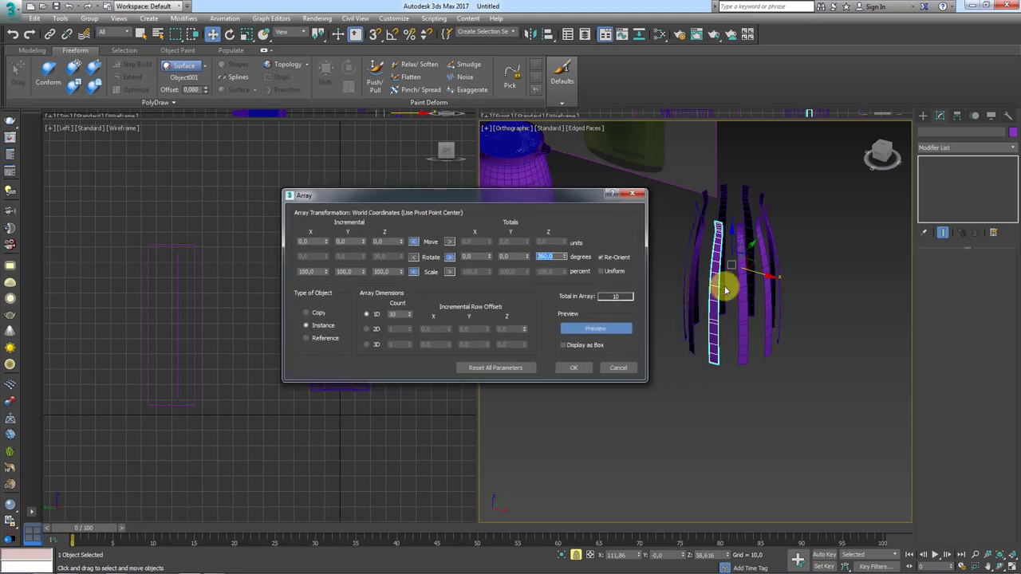
{"action": "scroll", "coordinate": [789, 351], "scroll_direction": "up", "scroll_amount": 2}
{"action": "scroll", "coordinate": [788, 347], "scroll_direction": "up", "scroll_amount": 2}
{"action": "scroll", "coordinate": [787, 342], "scroll_direction": "up", "scroll_amount": 2}
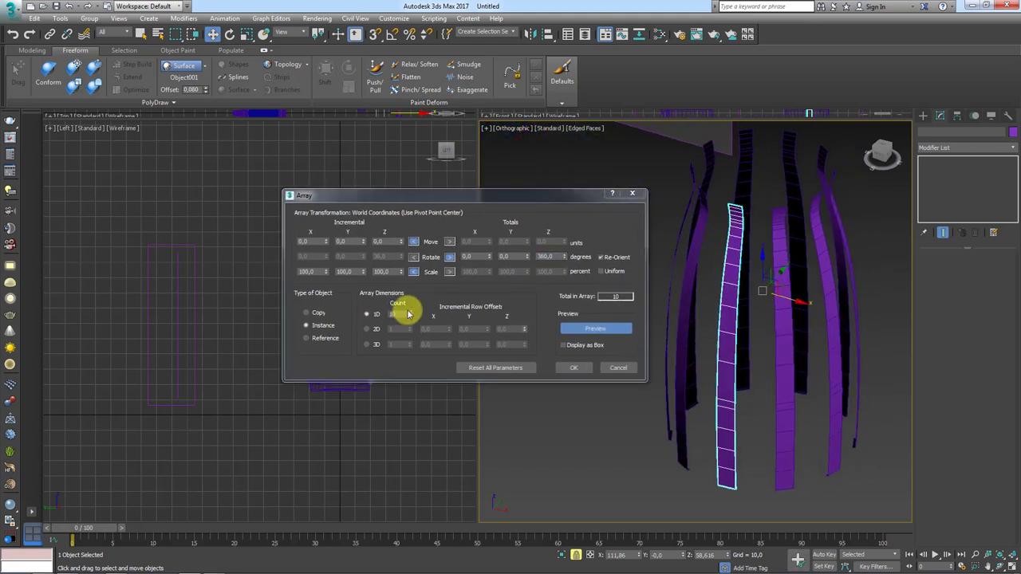
{"action": "left_click_drag", "start_coordinate": [408, 313], "coordinate": [381, 316]}
{"action": "type", "text": "32"}
{"action": "key", "text": "Return"}
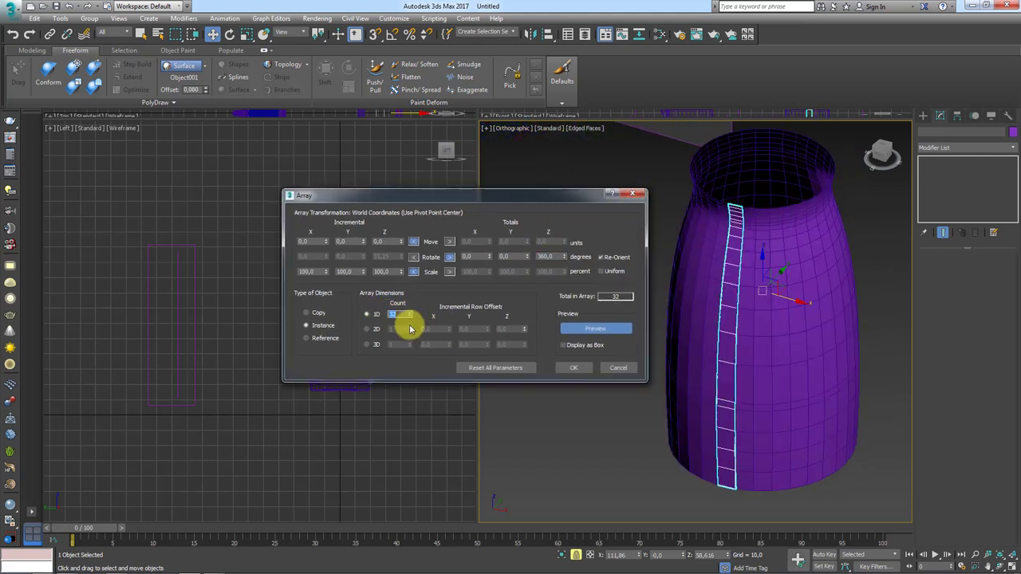
{"action": "left_click", "coordinate": [307, 314]}
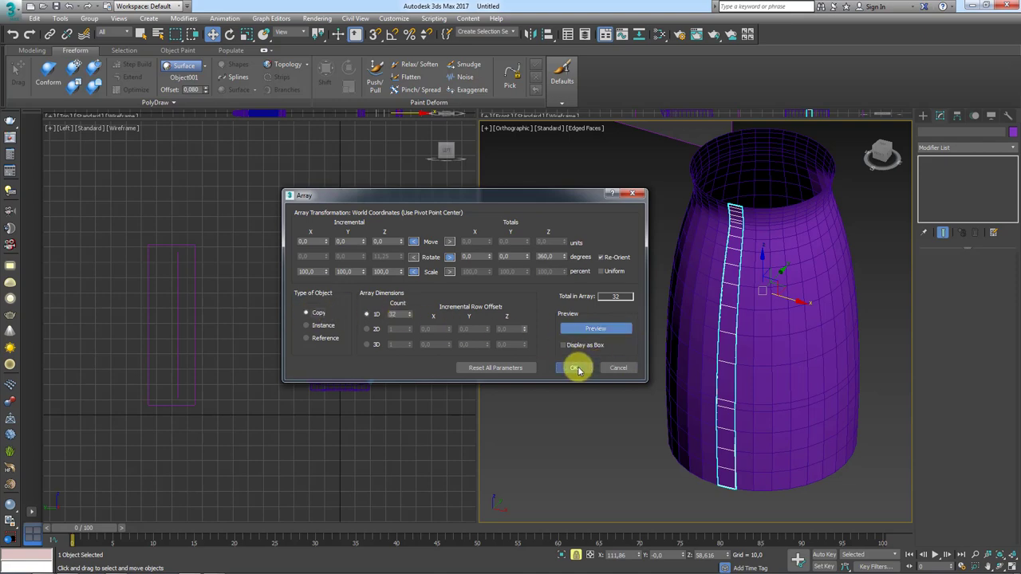
{"action": "left_click", "coordinate": [577, 369]}
{"action": "scroll", "coordinate": [717, 351], "scroll_direction": "down", "scroll_amount": 2}
{"action": "scroll", "coordinate": [730, 347], "scroll_direction": "down", "scroll_amount": 2}
{"action": "scroll", "coordinate": [749, 390], "scroll_direction": "down", "scroll_amount": 5}
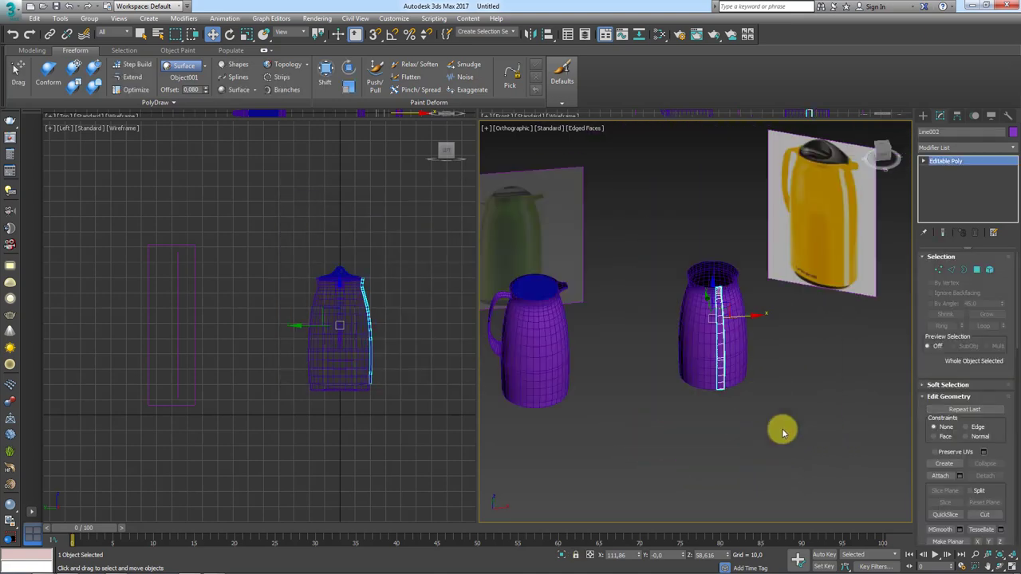
{"action": "left_click_drag", "start_coordinate": [782, 433], "coordinate": [670, 317]}
Attach all 32 strips to Line002 through the Attach List, forming one Editable Poly
{"action": "key", "text": "z"}
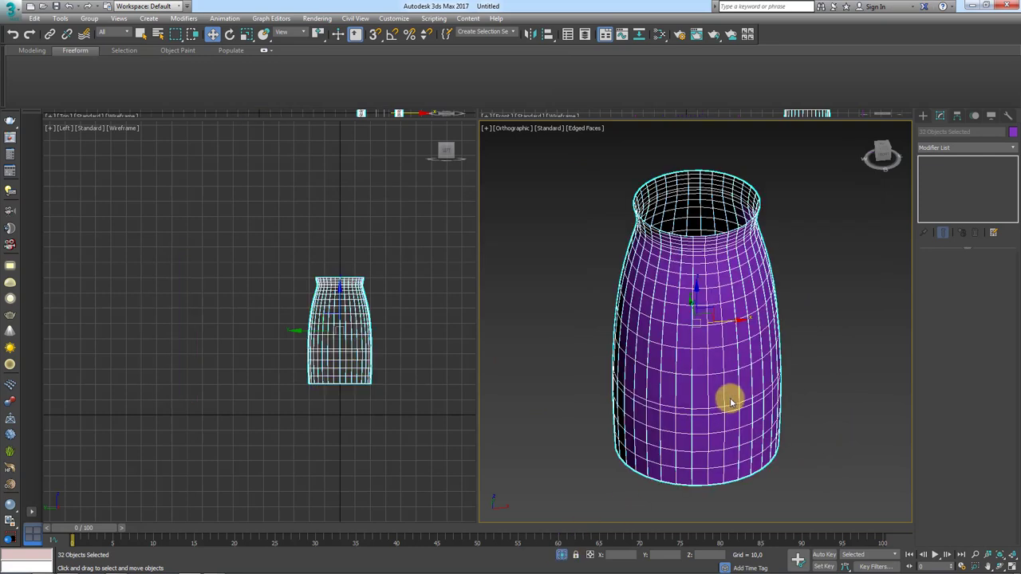
{"action": "left_click", "coordinate": [714, 402]}
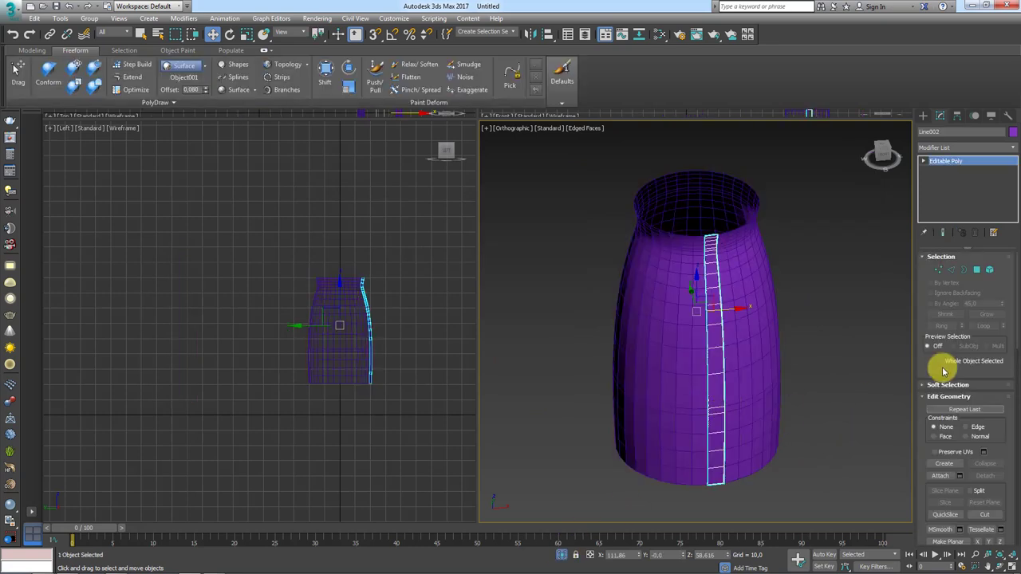
{"action": "left_click", "coordinate": [960, 476]}
{"action": "left_click", "coordinate": [47, 158]}
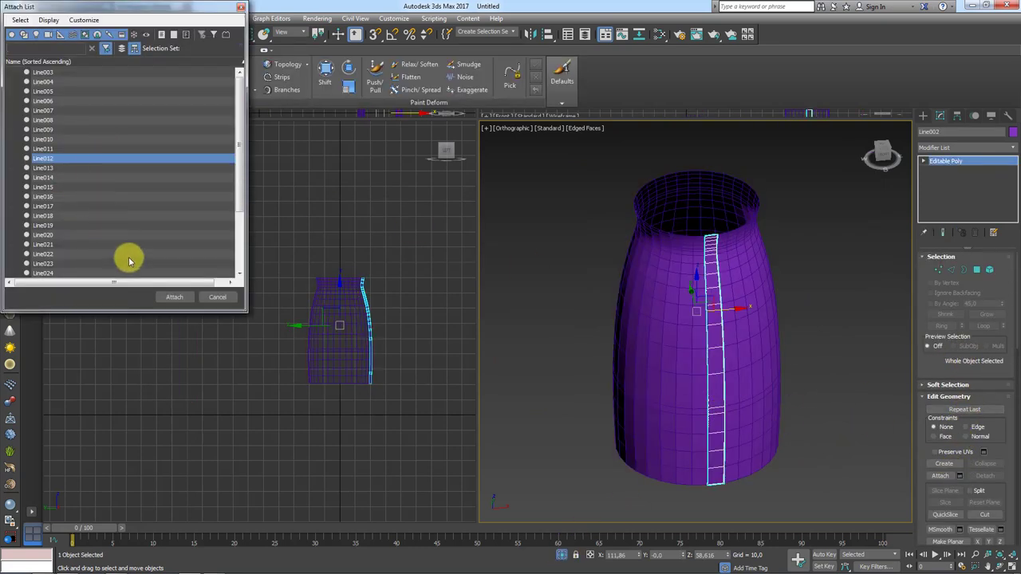
{"action": "key", "text": "ctrl+a"}
{"action": "left_click", "coordinate": [174, 298]}
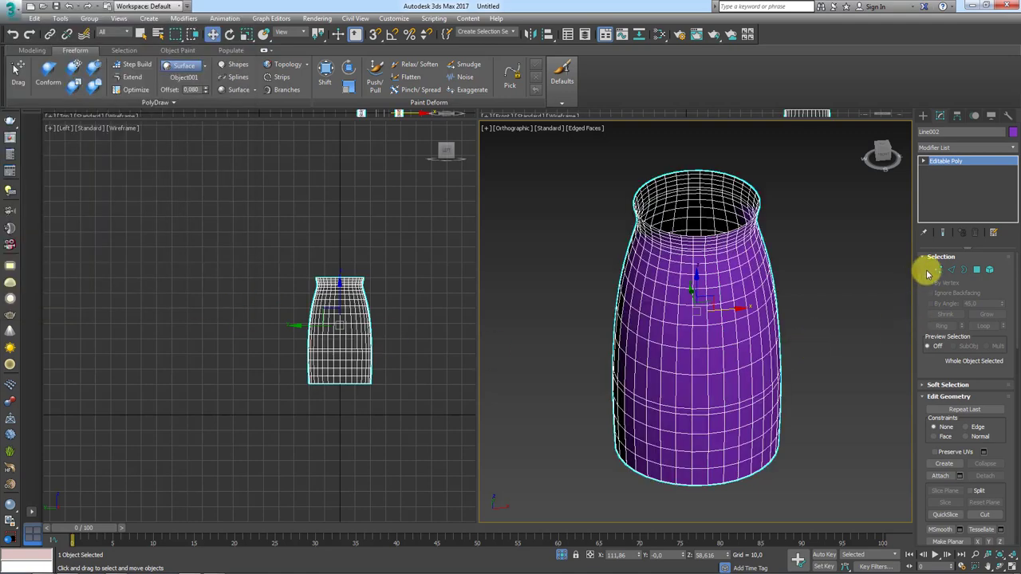
{"action": "left_click", "coordinate": [938, 270]}
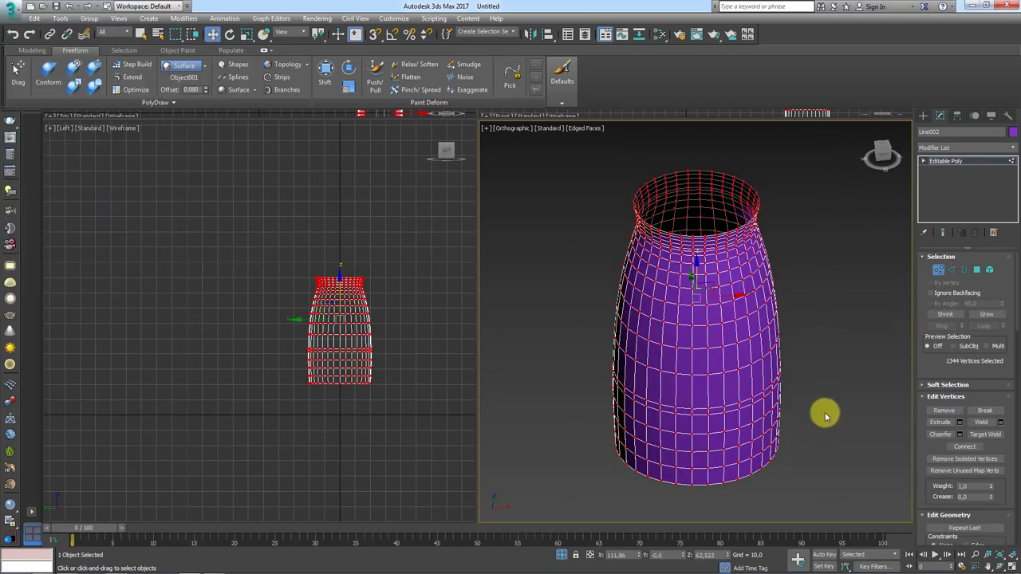
Select all of the vase's vertices and weld the overlapping seam vertices together
{"action": "left_click_drag", "start_coordinate": [743, 357], "coordinate": [604, 417]}
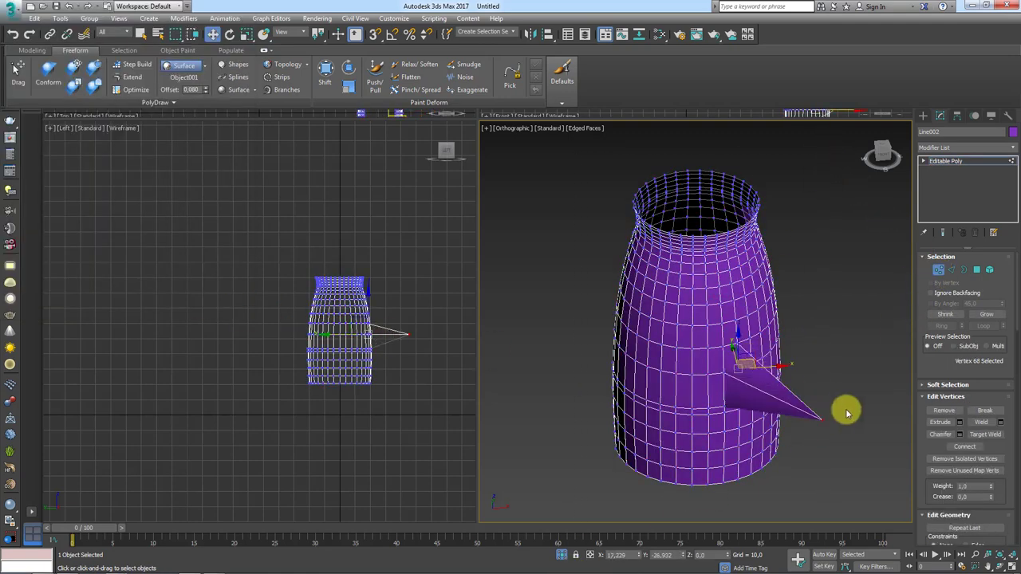
{"action": "key", "text": "ctrl+z"}
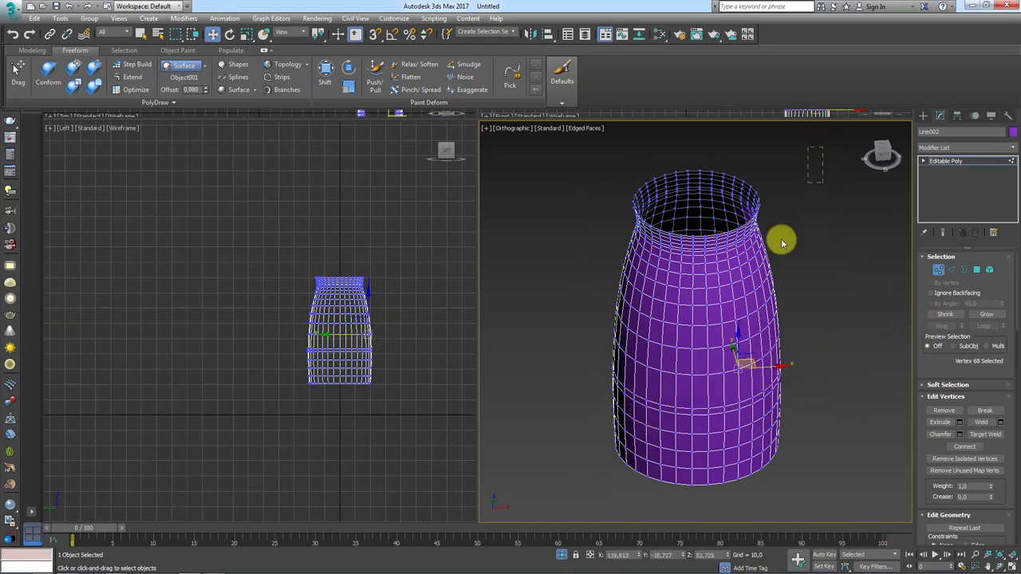
{"action": "key", "text": "ctrl+a"}
{"action": "left_click", "coordinate": [983, 421]}
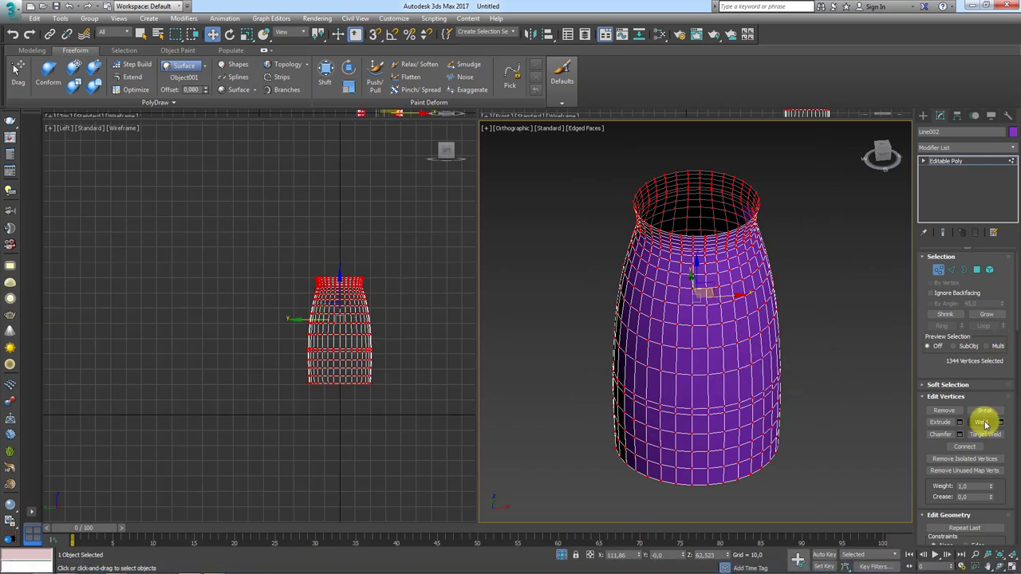
Test-move a single vertex to confirm the seams are welded, undo it, and return to Editable Poly
{"action": "left_click", "coordinate": [753, 372]}
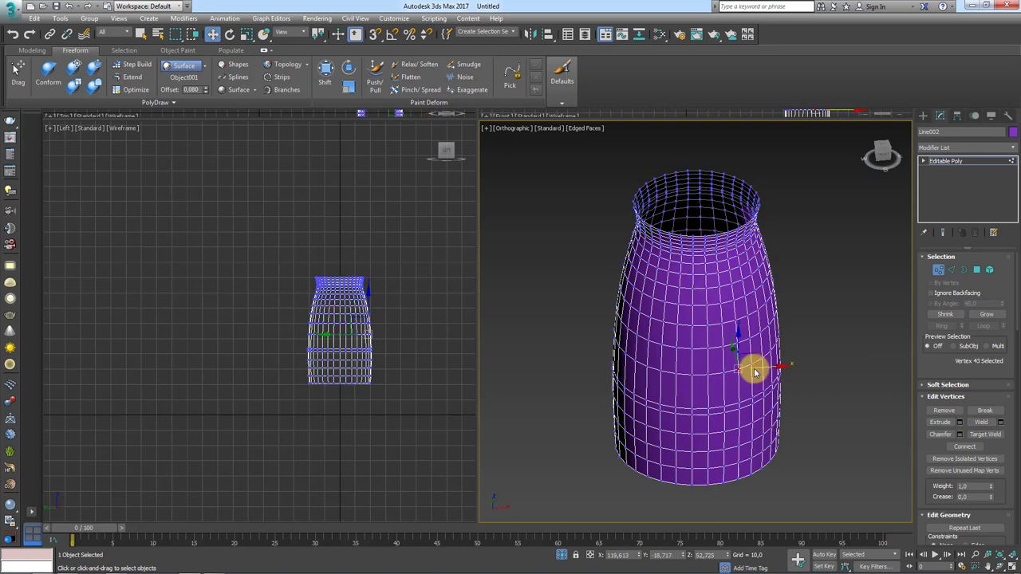
{"action": "left_click_drag", "start_coordinate": [748, 364], "coordinate": [846, 364]}
{"action": "key", "text": "ctrl+z"}
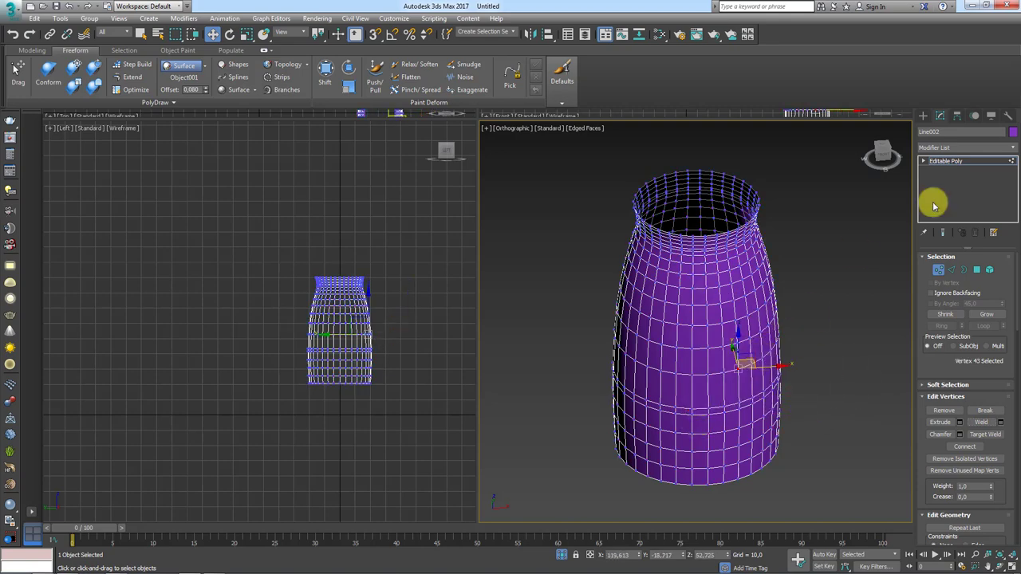
{"action": "left_click", "coordinate": [962, 161]}
{"action": "mouse_move", "coordinate": [781, 354]}
{"action": "middle_mouse_down", "text": "alt"}
{"action": "mouse_move", "coordinate": [742, 231]}
{"action": "mouse_move", "coordinate": [729, 272]}
{"action": "middle_mouse_up", "text": "alt"}
Select the whole vase element and set the Edit Geometry constraint to Normal
{"action": "key", "text": "5"}
{"action": "left_click", "coordinate": [642, 453]}
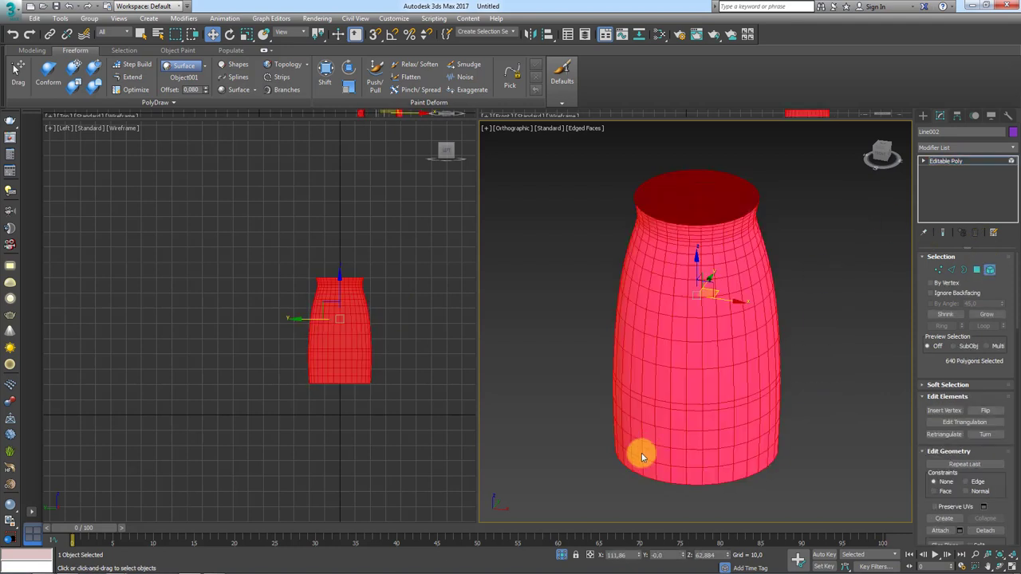
{"action": "left_click_drag", "start_coordinate": [1001, 465], "coordinate": [969, 316]}
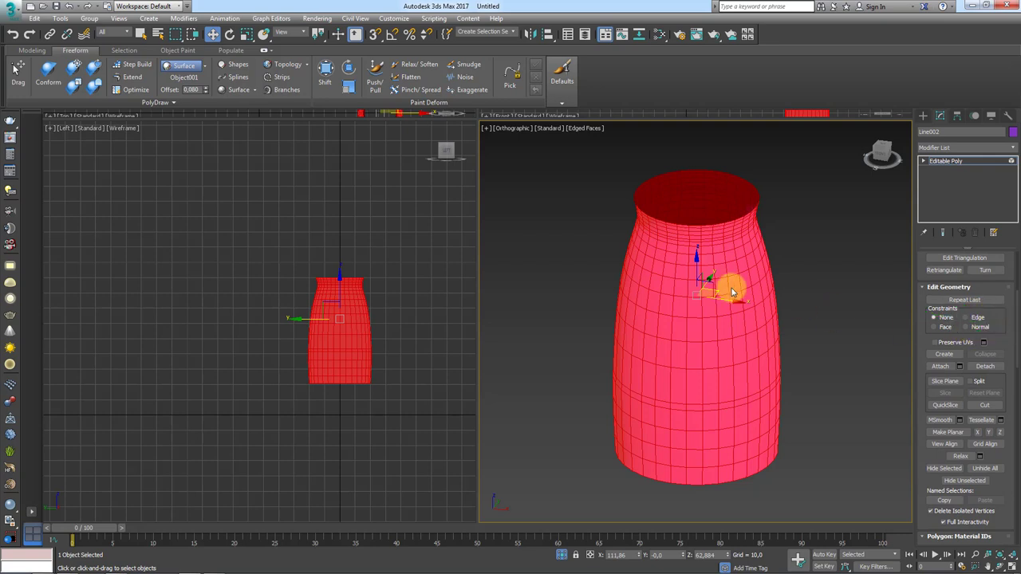
{"action": "middle_click_drag", "start_coordinate": [729, 292], "coordinate": [717, 292], "text": "alt"}
{"action": "scroll", "coordinate": [729, 359], "scroll_direction": "up", "scroll_amount": 3}
{"action": "scroll", "coordinate": [633, 304], "scroll_direction": "up", "scroll_amount": 3}
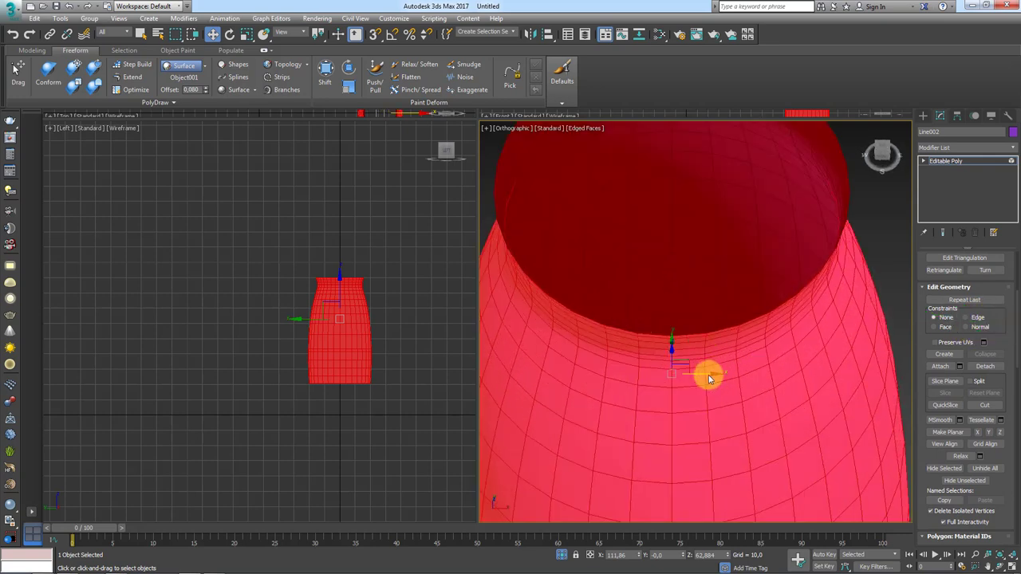
{"action": "middle_click_drag", "start_coordinate": [710, 379], "coordinate": [707, 372], "text": "alt"}
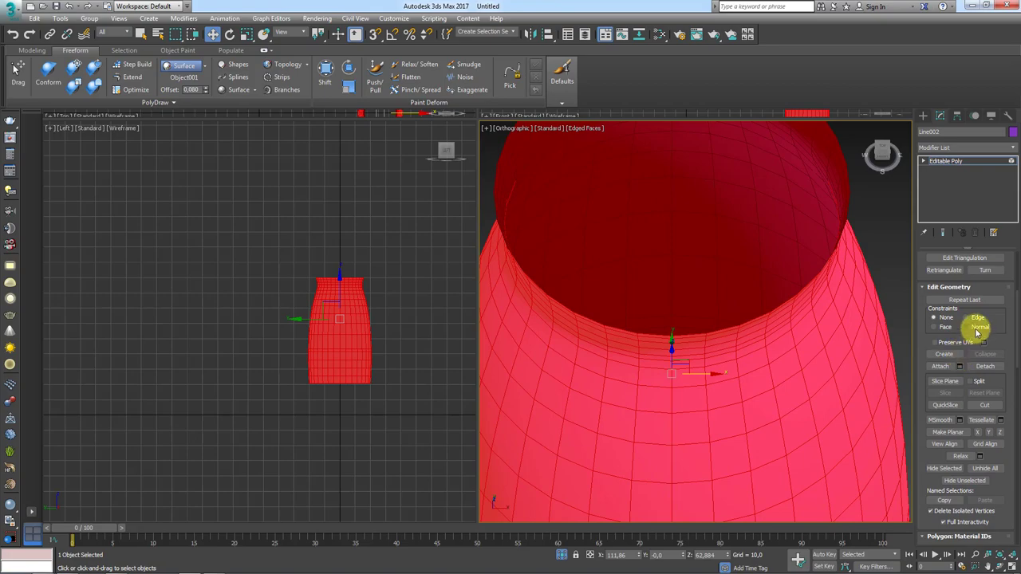
Scale the vase element along its surface normals
{"action": "mouse_move", "coordinate": [735, 369]}
{"action": "left_mouse_down"}
{"action": "mouse_move", "coordinate": [699, 375]}
{"action": "mouse_move", "coordinate": [576, 357]}
{"action": "mouse_move", "coordinate": [778, 363]}
{"action": "mouse_move", "coordinate": [566, 355]}
{"action": "mouse_move", "coordinate": [728, 364]}
{"action": "mouse_move", "coordinate": [703, 381]}
{"action": "left_mouse_up"}
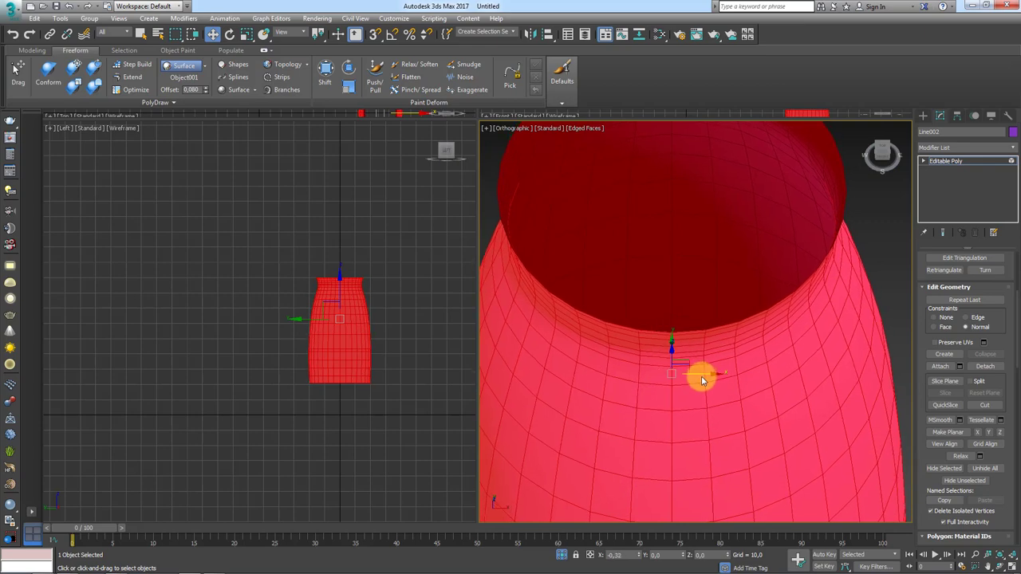
{"action": "scroll", "coordinate": [703, 380], "scroll_direction": "down", "scroll_amount": 5}
{"action": "middle_click_drag", "start_coordinate": [731, 403], "coordinate": [720, 324], "text": "alt"}
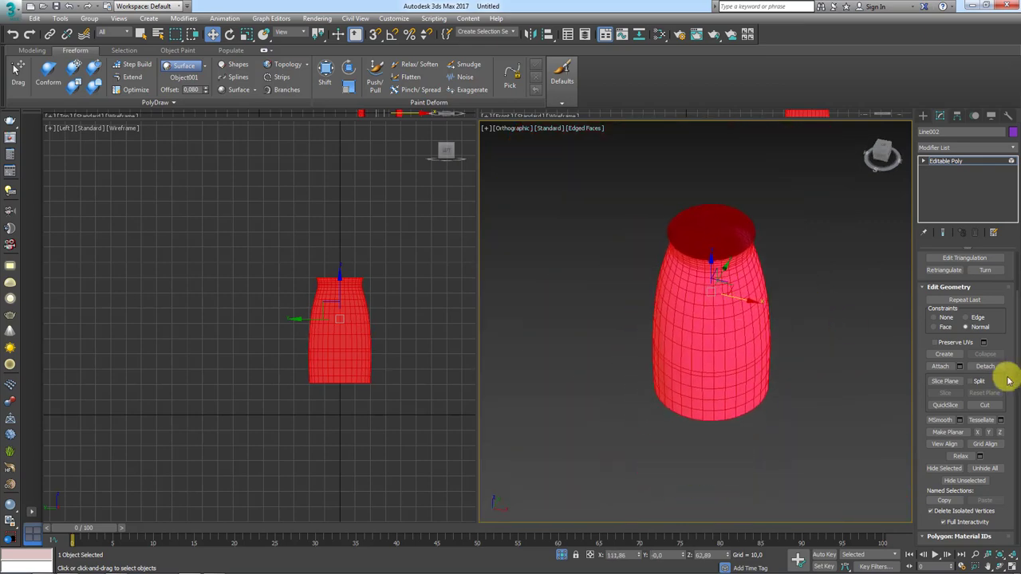
{"action": "scroll", "coordinate": [1001, 331], "scroll_direction": "up", "scroll_amount": 4}
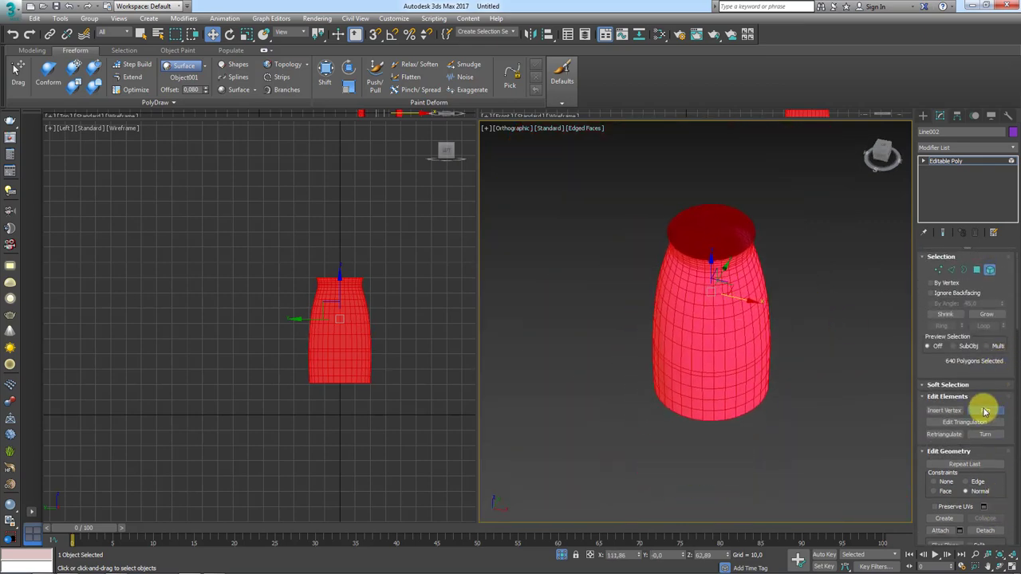
Deselect the element and select an edge loop around the vase's lower body in Edge mode
{"action": "key", "text": "F2"}
{"action": "middle_click_drag", "start_coordinate": [802, 375], "coordinate": [750, 426], "text": "alt"}
{"action": "scroll", "coordinate": [747, 341], "scroll_direction": "up", "scroll_amount": 5}
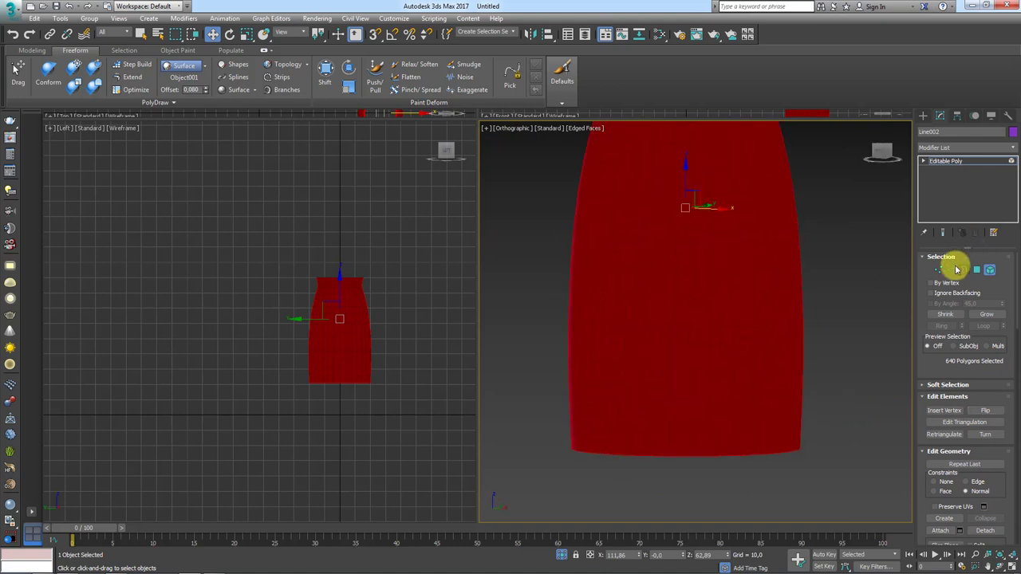
{"action": "left_click", "coordinate": [954, 270]}
{"action": "double_click", "coordinate": [727, 327]}
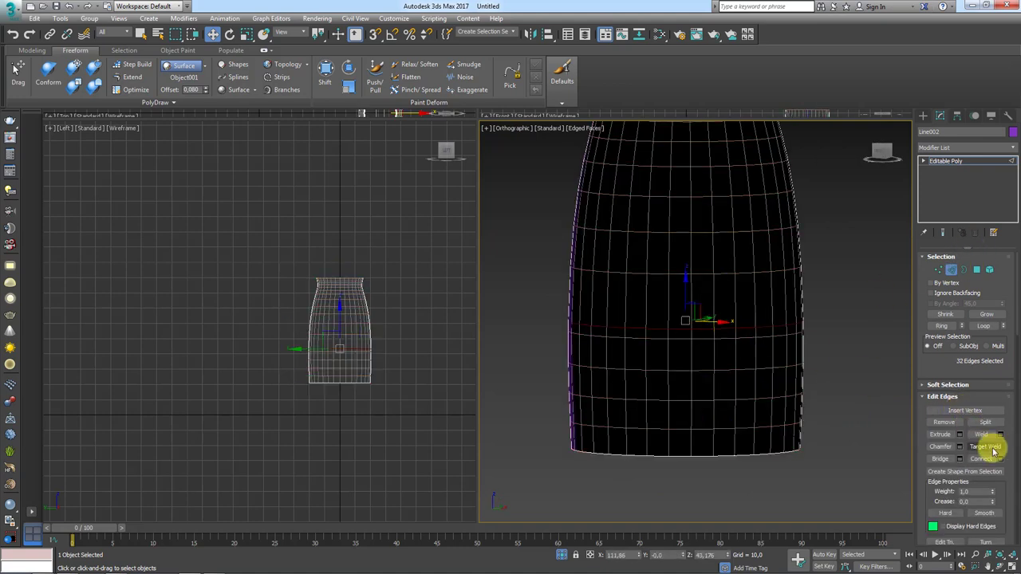
Exit isolation and hide everything except the jug and the vase, including the reference planes
{"action": "scroll", "coordinate": [998, 371], "scroll_direction": "down", "scroll_amount": 3}
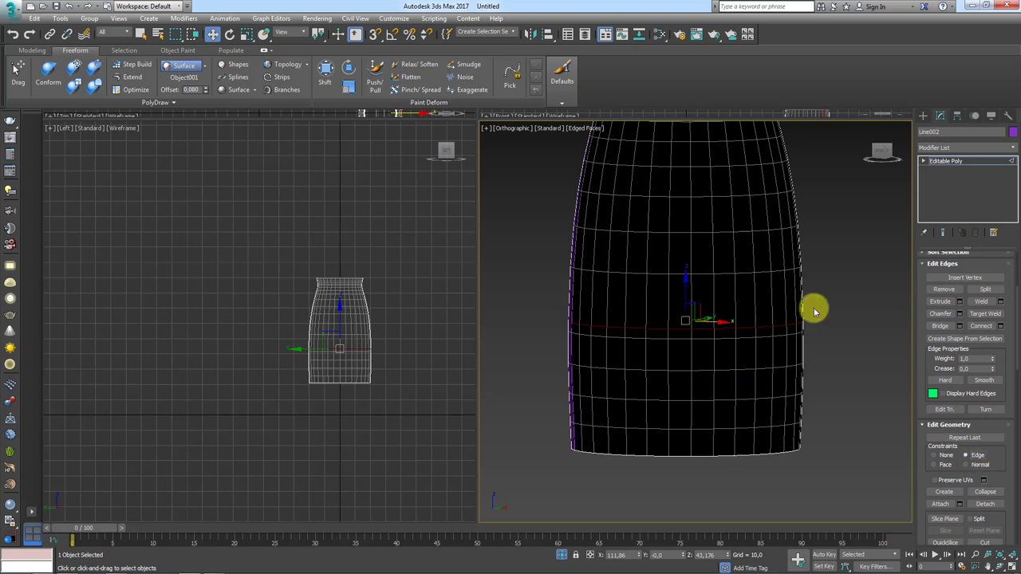
{"action": "left_click", "coordinate": [966, 160]}
{"action": "scroll", "coordinate": [813, 278], "scroll_direction": "down", "scroll_amount": 5}
{"action": "mouse_move", "coordinate": [813, 278]}
{"action": "middle_mouse_down", "text": "alt"}
{"action": "mouse_move", "coordinate": [752, 303]}
{"action": "mouse_move", "coordinate": [762, 413]}
{"action": "middle_mouse_up", "text": "alt"}
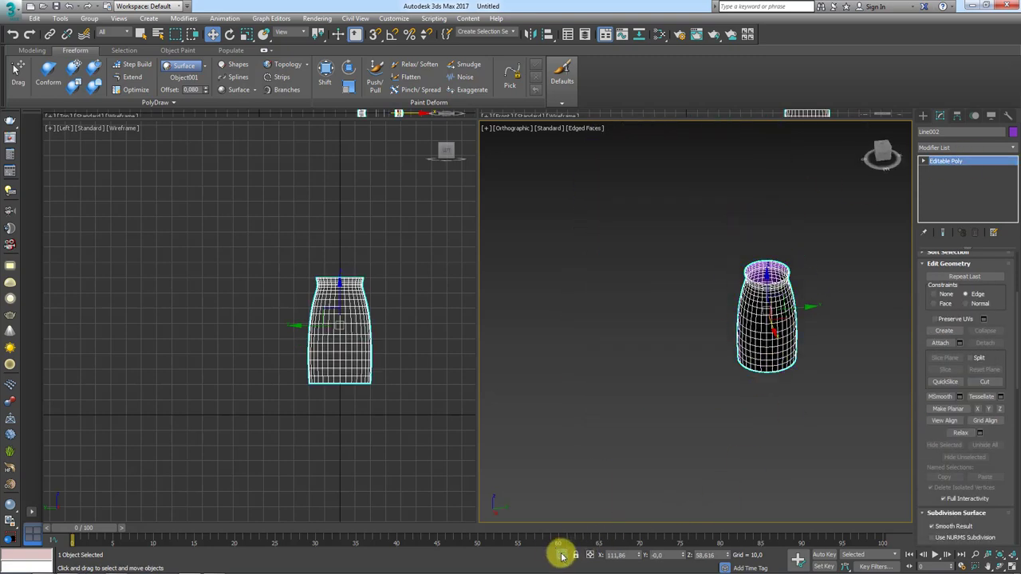
{"action": "left_click", "coordinate": [561, 555]}
{"action": "left_click", "coordinate": [653, 316]}
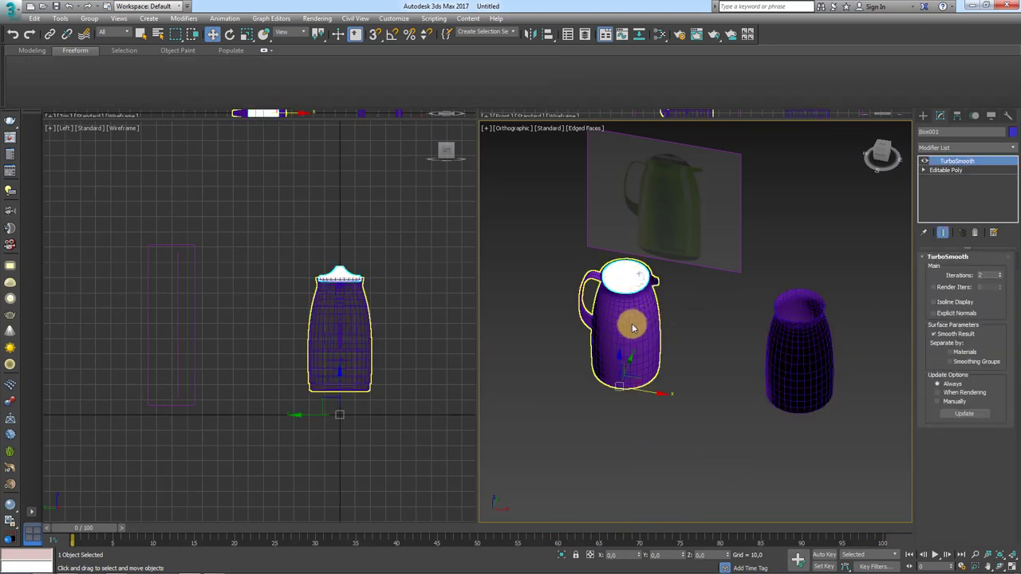
{"action": "left_click", "coordinate": [802, 337], "text": "ctrl"}
{"action": "right_click", "coordinate": [712, 334]}
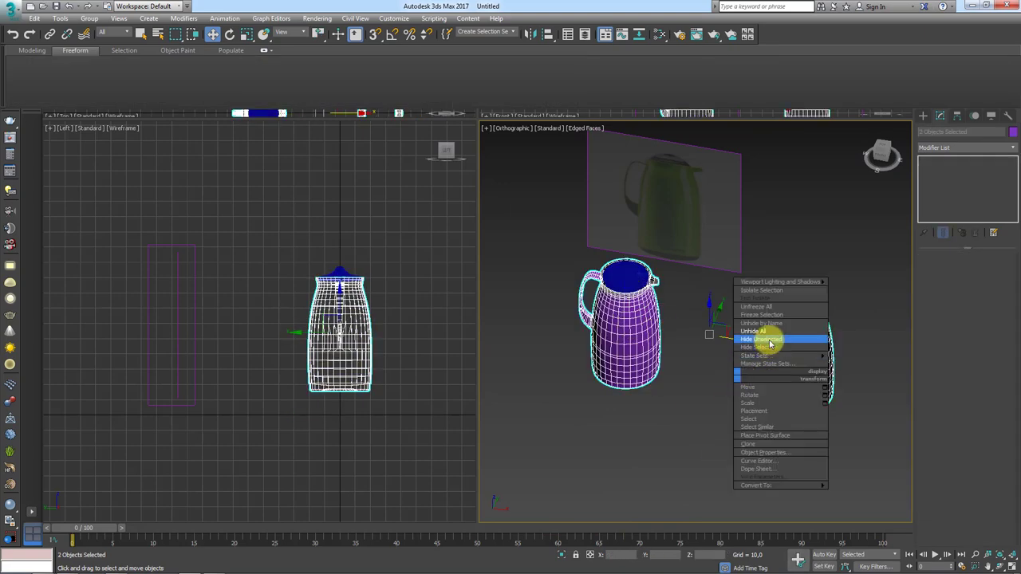
{"action": "left_click", "coordinate": [769, 341]}
Align the vase to the jug, matching Pivot Point on X, Y and Z
{"action": "left_click", "coordinate": [789, 359]}
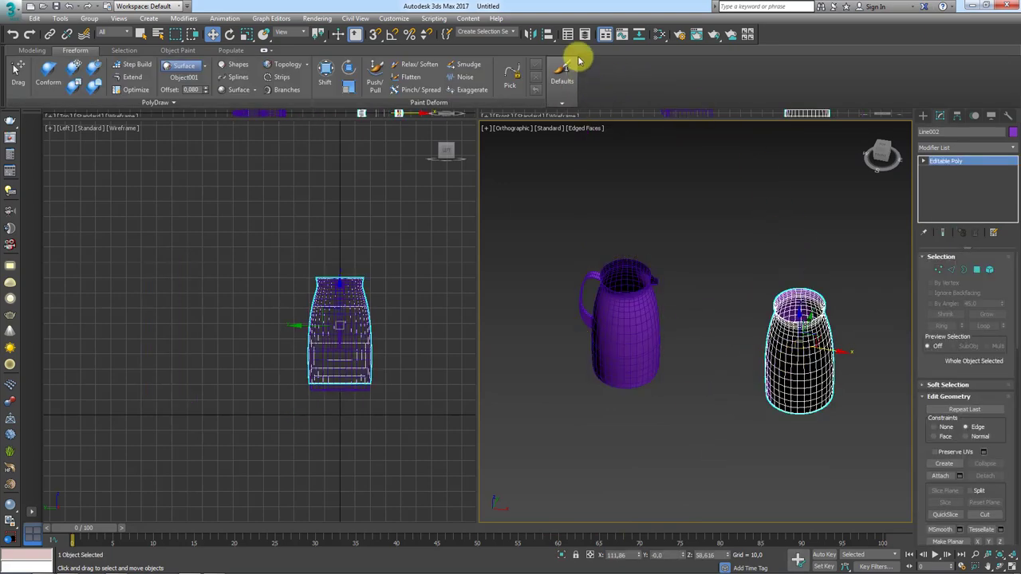
{"action": "left_click", "coordinate": [549, 36]}
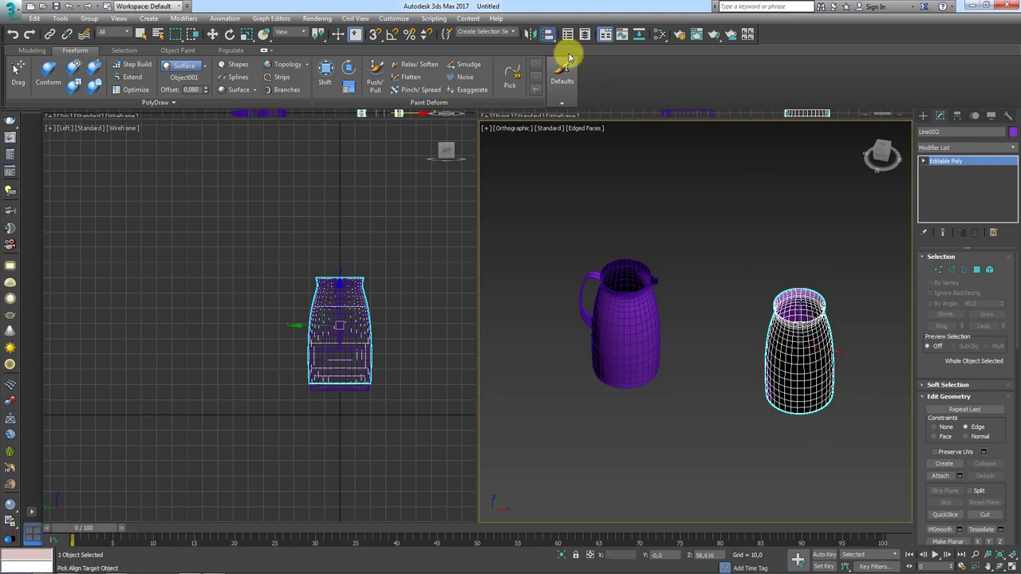
{"action": "left_click", "coordinate": [626, 325]}
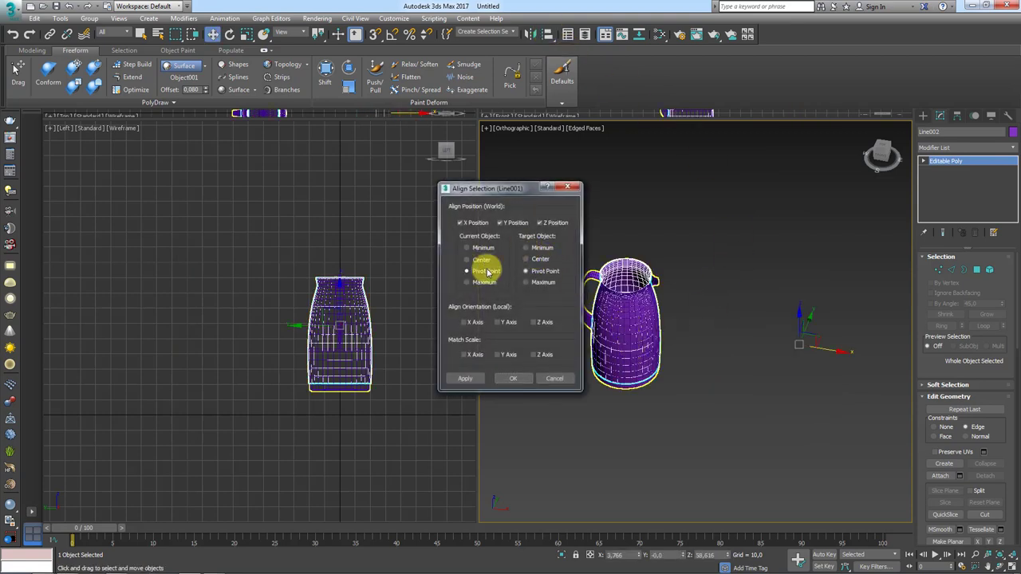
{"action": "left_click", "coordinate": [511, 378]}
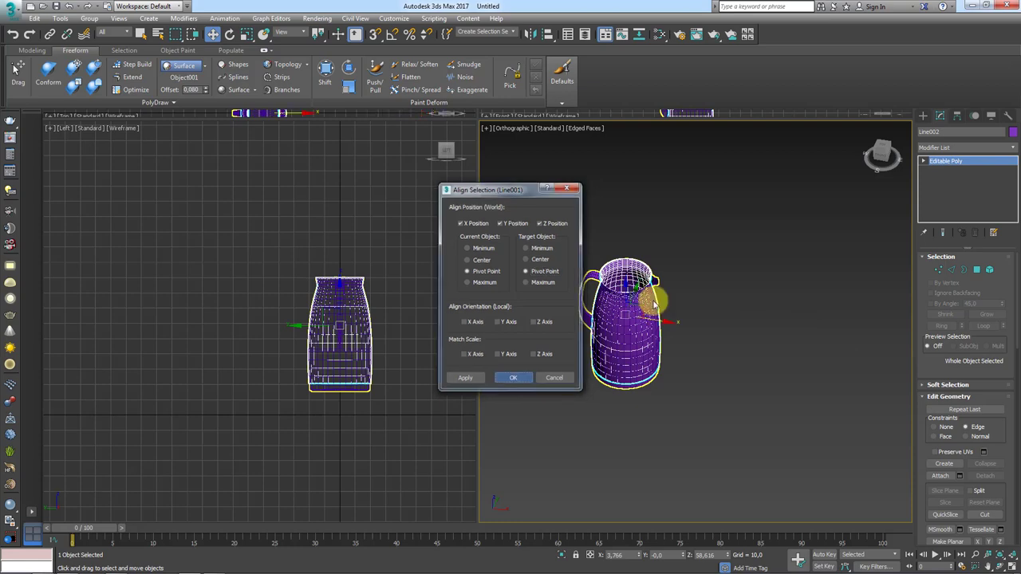
{"action": "middle_click_drag", "start_coordinate": [657, 296], "coordinate": [633, 303], "text": "alt"}
{"action": "scroll", "coordinate": [633, 303], "scroll_direction": "up", "scroll_amount": 3}
{"action": "scroll", "coordinate": [668, 383], "scroll_direction": "up", "scroll_amount": 3}
{"action": "mouse_move", "coordinate": [679, 383]}
{"action": "middle_mouse_down", "text": "alt"}
{"action": "mouse_move", "coordinate": [736, 430]}
{"action": "mouse_move", "coordinate": [804, 292]}
{"action": "mouse_move", "coordinate": [1017, 248]}
{"action": "middle_mouse_up", "text": "alt"}
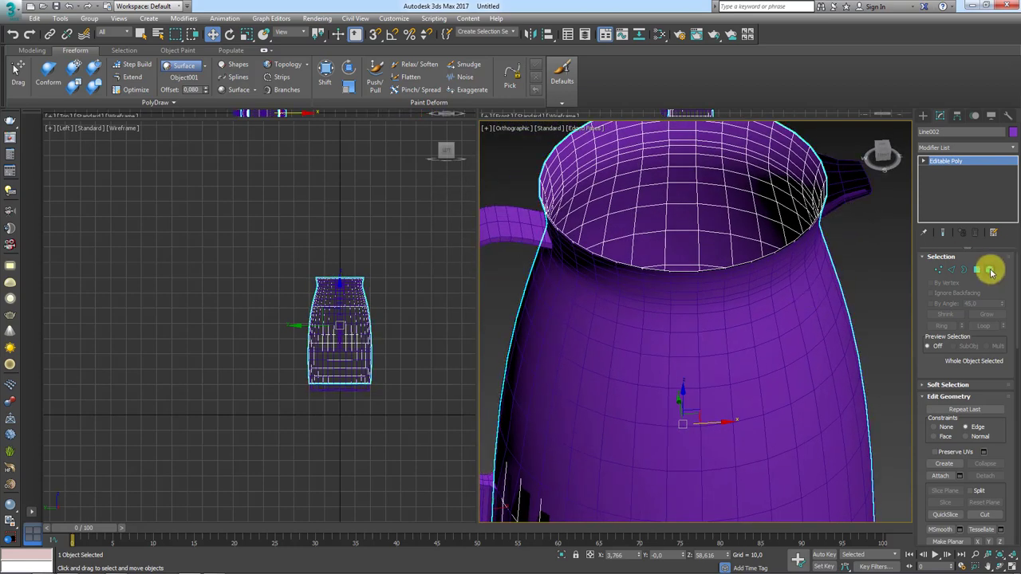
Select the jug's inner element and nudge it slightly along X
{"action": "left_click", "coordinate": [991, 272]}
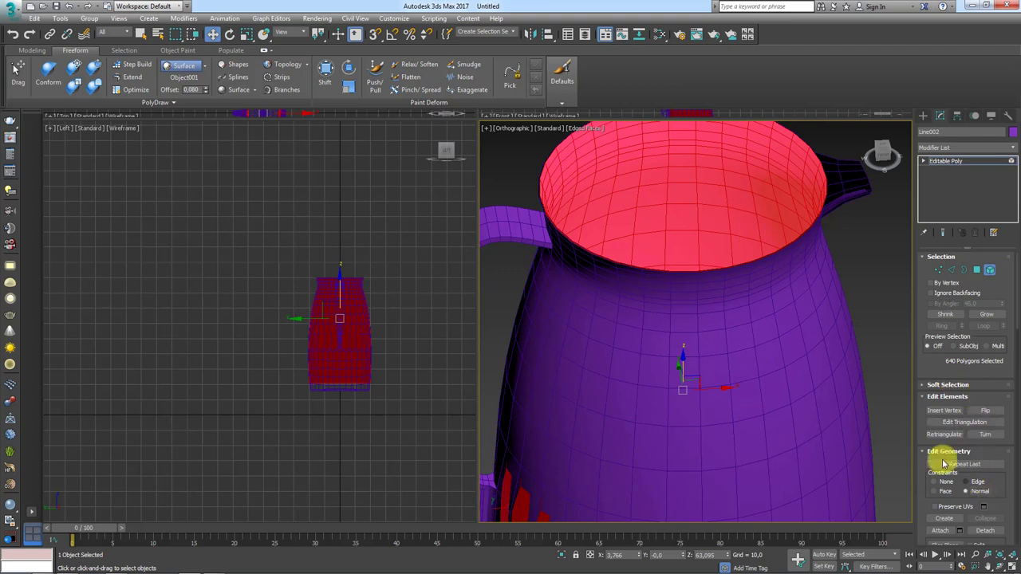
{"action": "mouse_move", "coordinate": [691, 382]}
{"action": "middle_mouse_down", "text": "alt"}
{"action": "mouse_move", "coordinate": [702, 395]}
{"action": "mouse_move", "coordinate": [718, 392]}
{"action": "middle_mouse_up", "text": "alt"}
{"action": "left_click_drag", "start_coordinate": [717, 392], "coordinate": [719, 392]}
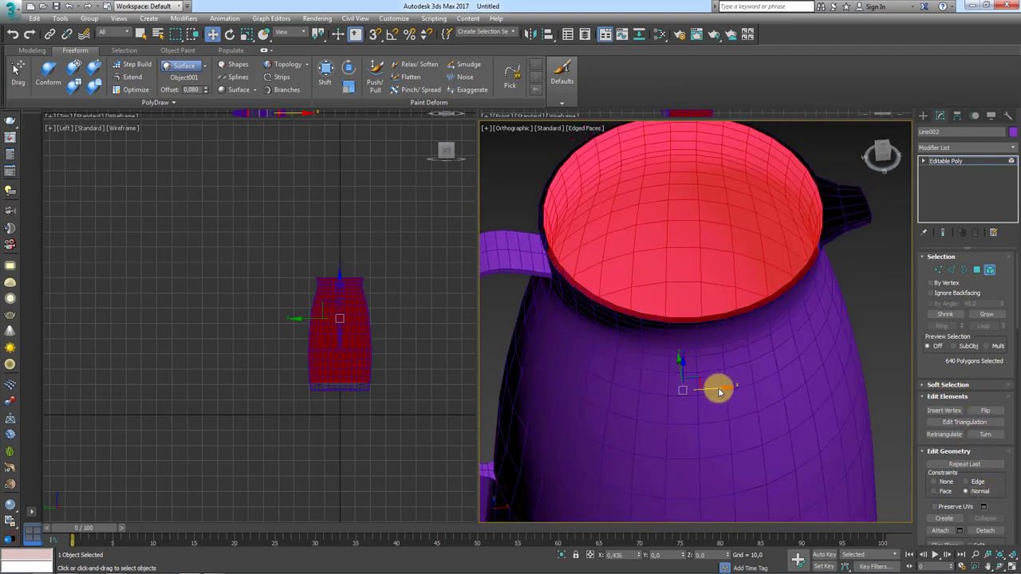
{"action": "scroll", "coordinate": [717, 392], "scroll_direction": "down", "scroll_amount": 5}
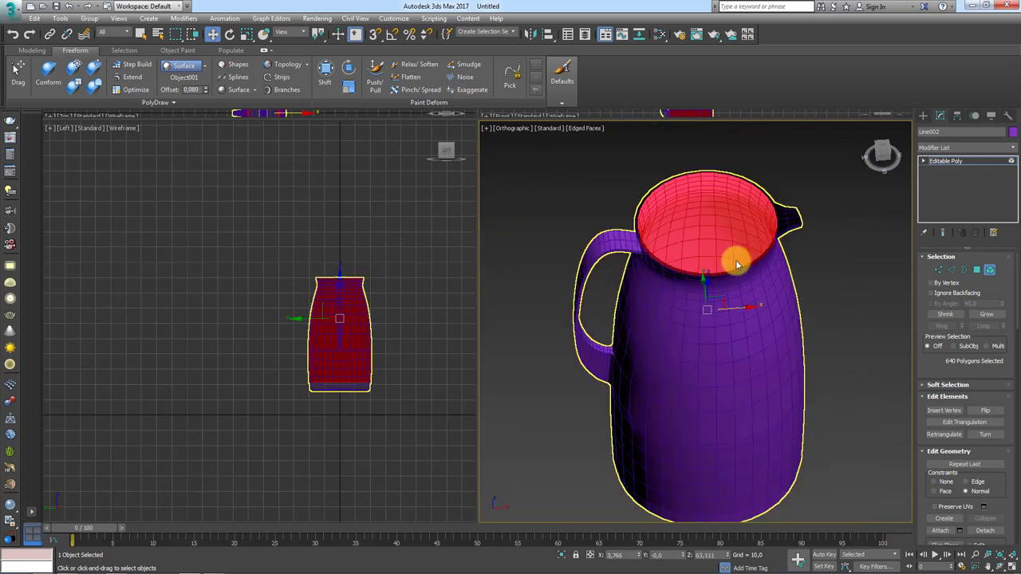
{"action": "mouse_move", "coordinate": [736, 257]}
{"action": "middle_mouse_down", "text": "alt"}
{"action": "mouse_move", "coordinate": [667, 287]}
{"action": "mouse_move", "coordinate": [758, 262]}
{"action": "mouse_move", "coordinate": [704, 408]}
{"action": "mouse_move", "coordinate": [695, 353]}
{"action": "mouse_move", "coordinate": [711, 385]}
{"action": "middle_mouse_up", "text": "alt"}
{"action": "mouse_move", "coordinate": [763, 365]}
{"action": "middle_mouse_down", "text": "alt"}
{"action": "mouse_move", "coordinate": [676, 325]}
{"action": "mouse_move", "coordinate": [697, 298]}
{"action": "mouse_move", "coordinate": [681, 285]}
{"action": "mouse_move", "coordinate": [658, 295]}
{"action": "mouse_move", "coordinate": [656, 360]}
{"action": "mouse_move", "coordinate": [599, 320]}
{"action": "middle_mouse_up", "text": "alt"}
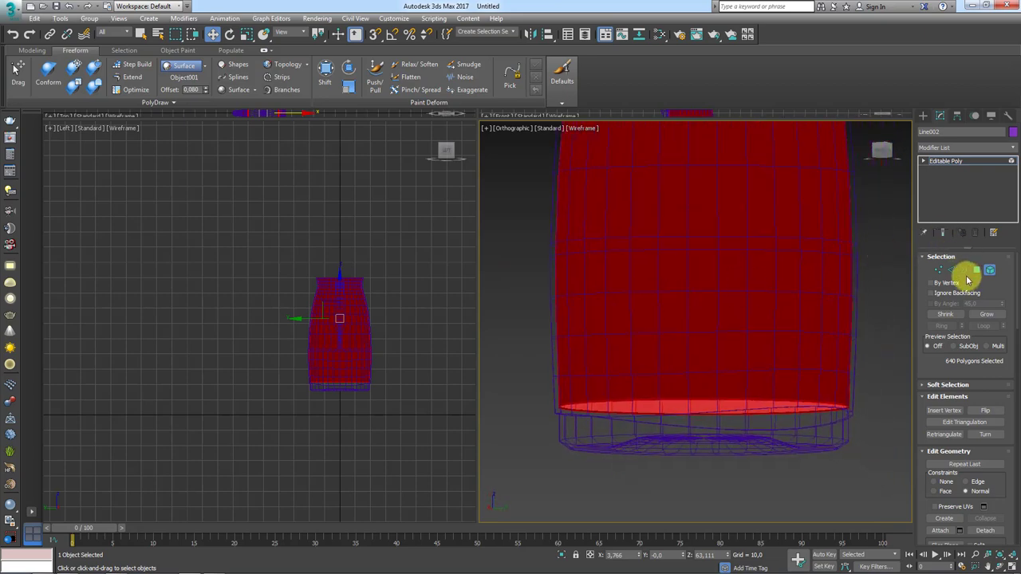
In Border mode, select the loop near the jug's base and scale it in slightly
{"action": "left_click", "coordinate": [964, 273]}
{"action": "left_click", "coordinate": [844, 410]}
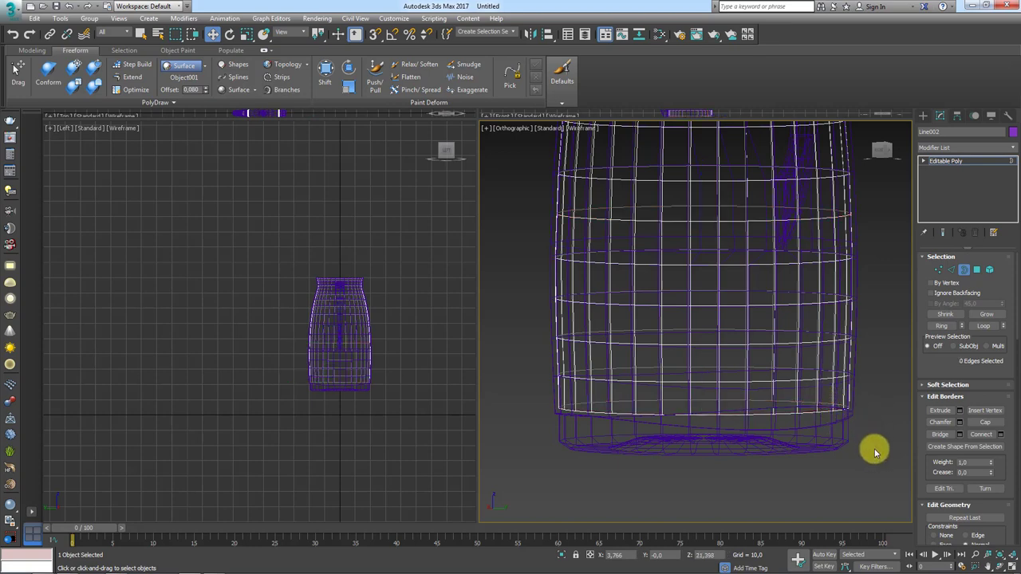
{"action": "left_click", "coordinate": [815, 408]}
{"action": "left_click", "coordinate": [854, 440]}
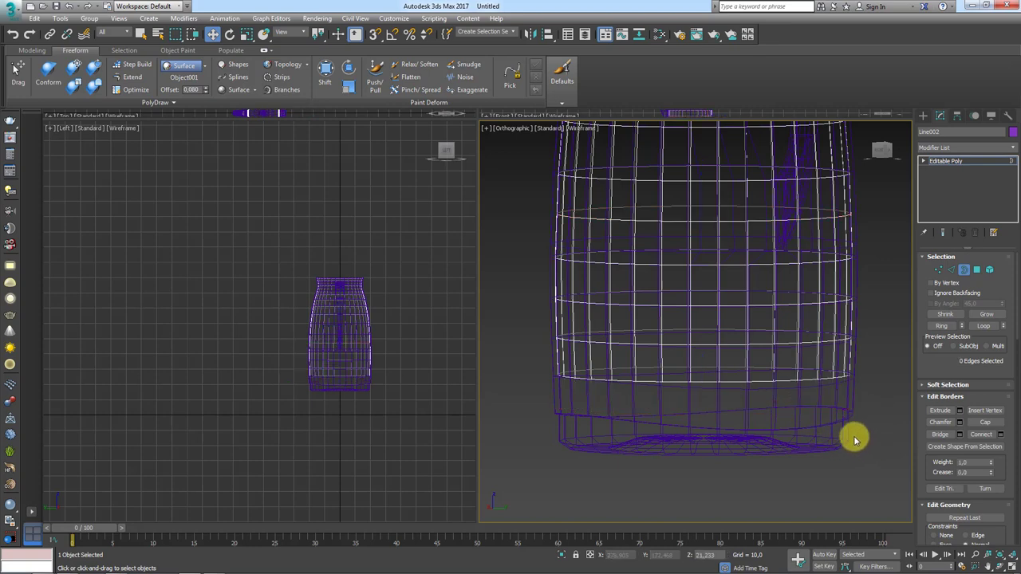
{"action": "left_click", "coordinate": [833, 370]}
{"action": "key", "text": "r"}
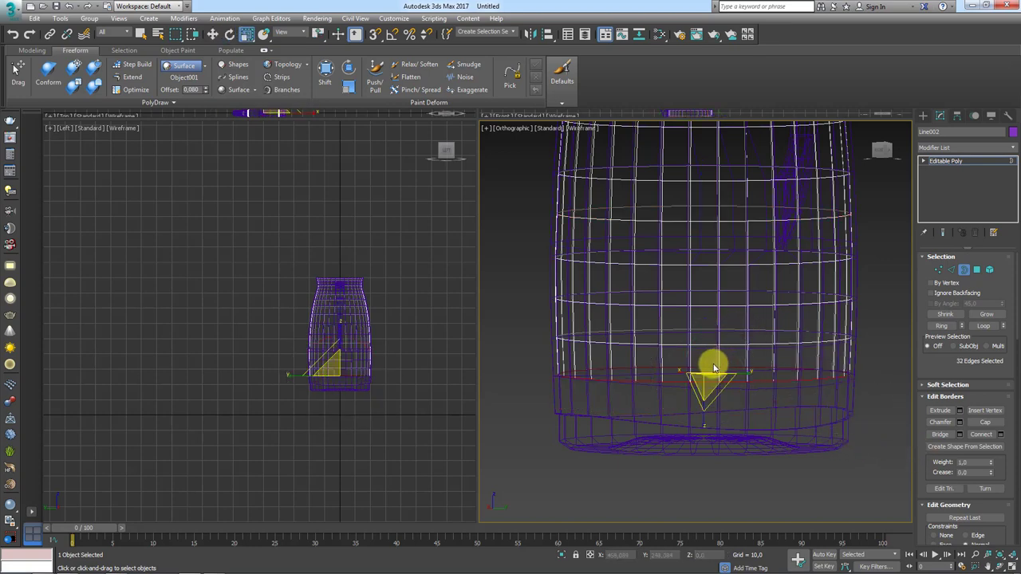
{"action": "left_click_drag", "start_coordinate": [709, 386], "coordinate": [707, 387]}
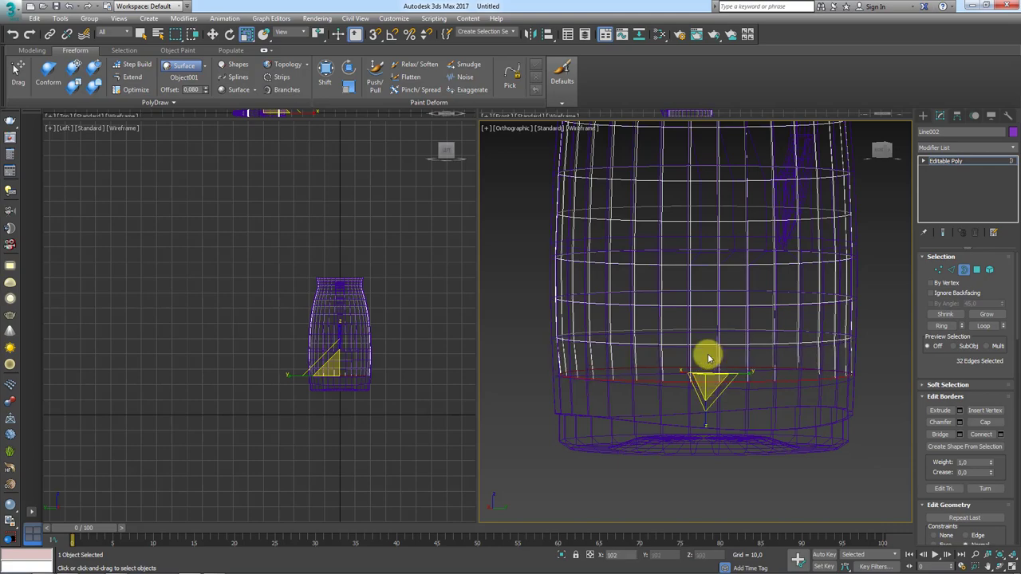
Return to Editable Poly and display the jug shaded with Edged Faces
{"action": "mouse_move", "coordinate": [706, 353]}
{"action": "middle_mouse_down", "text": "alt"}
{"action": "mouse_move", "coordinate": [725, 266]}
{"action": "mouse_move", "coordinate": [723, 339]}
{"action": "mouse_move", "coordinate": [726, 278]}
{"action": "mouse_move", "coordinate": [759, 287]}
{"action": "mouse_move", "coordinate": [813, 267]}
{"action": "mouse_move", "coordinate": [809, 295]}
{"action": "mouse_move", "coordinate": [825, 301]}
{"action": "mouse_move", "coordinate": [809, 315]}
{"action": "middle_mouse_up", "text": "alt"}
{"action": "left_click", "coordinate": [949, 162]}
{"action": "key", "text": "F3"}
{"action": "scroll", "coordinate": [797, 274], "scroll_direction": "up", "scroll_amount": 2}
Shift-drag the jug to create a copy beside it
{"action": "scroll", "coordinate": [798, 279], "scroll_direction": "up", "scroll_amount": 2}
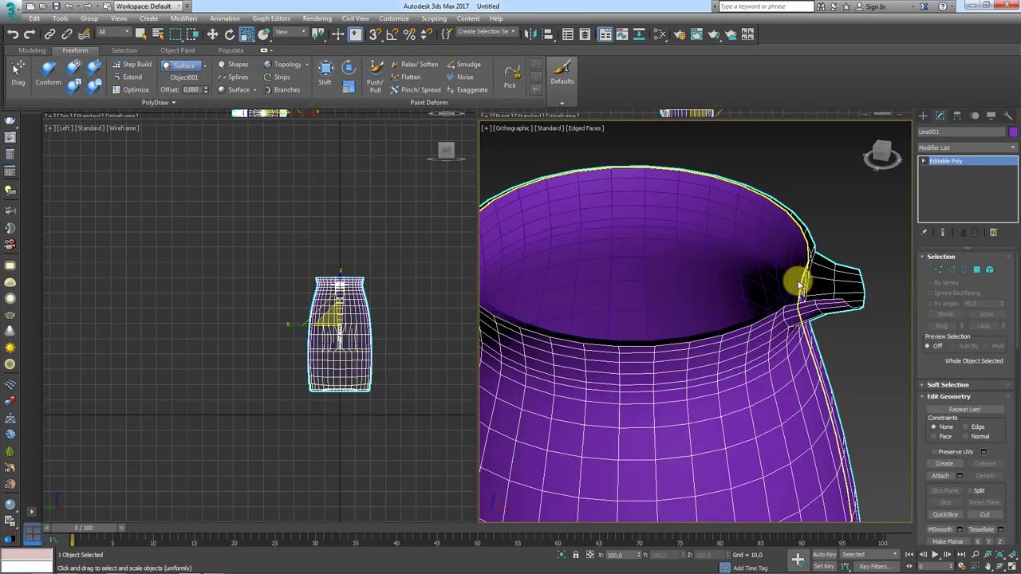
{"action": "mouse_move", "coordinate": [798, 280]}
{"action": "middle_mouse_down", "text": "alt"}
{"action": "mouse_move", "coordinate": [835, 303]}
{"action": "mouse_move", "coordinate": [829, 342]}
{"action": "mouse_move", "coordinate": [651, 326]}
{"action": "middle_mouse_up", "text": "alt"}
{"action": "scroll", "coordinate": [835, 303], "scroll_direction": "down", "scroll_amount": 3}
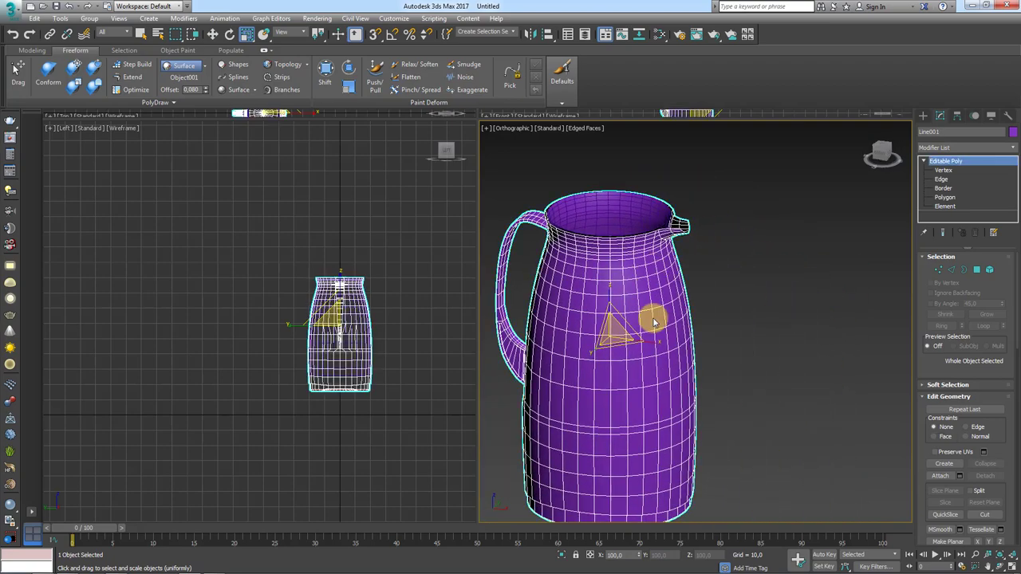
{"action": "key", "text": "w"}
{"action": "mouse_move", "coordinate": [633, 346]}
{"action": "left_mouse_down", "text": "shift"}
{"action": "mouse_move", "coordinate": [804, 378]}
{"action": "mouse_move", "coordinate": [774, 369]}
{"action": "left_mouse_up", "text": "shift"}
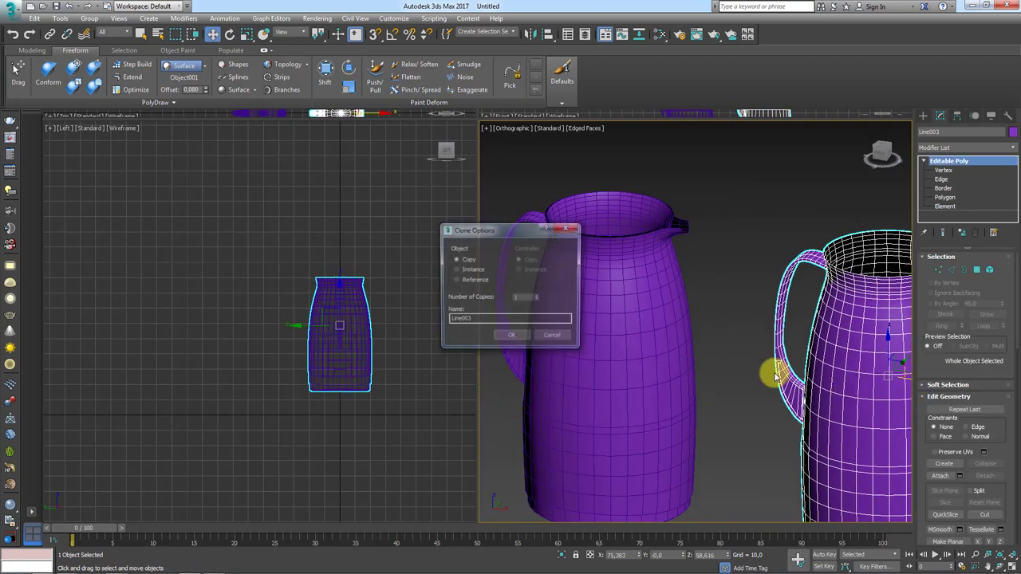
{"action": "left_click", "coordinate": [511, 332]}
{"action": "middle_click_drag", "start_coordinate": [719, 361], "coordinate": [566, 365]}
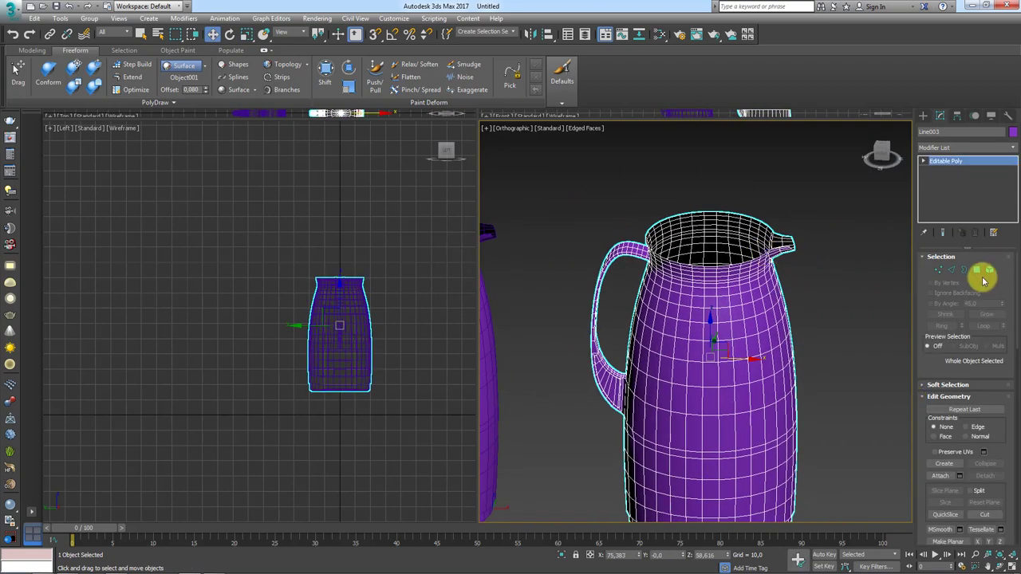
On the copy, select the spout polygons, invert the selection and delete the rest
{"action": "left_click", "coordinate": [978, 272]}
{"action": "left_click_drag", "start_coordinate": [794, 233], "coordinate": [739, 271]}
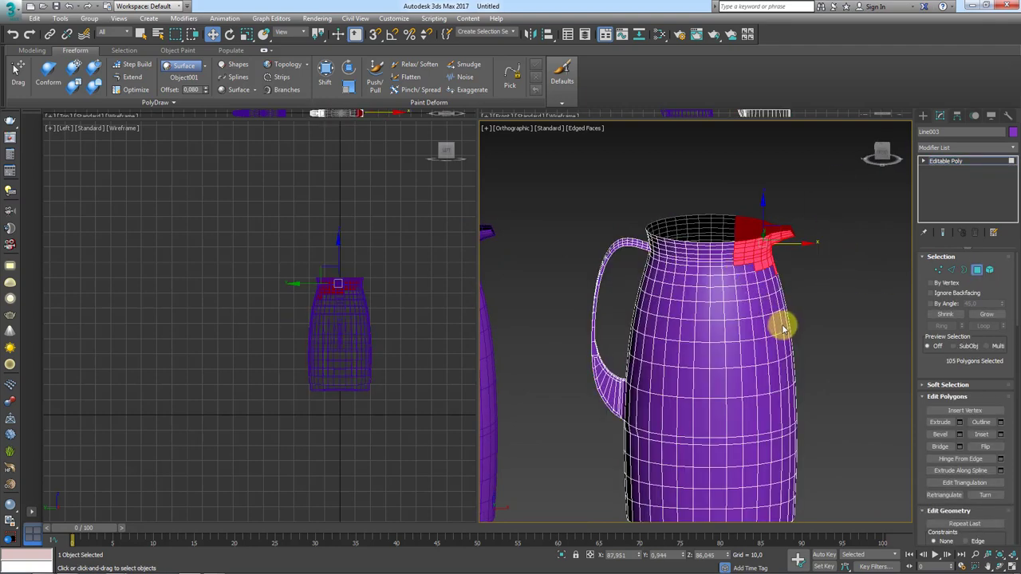
{"action": "key", "text": "ctrl+i"}
{"action": "key", "text": "Delete"}
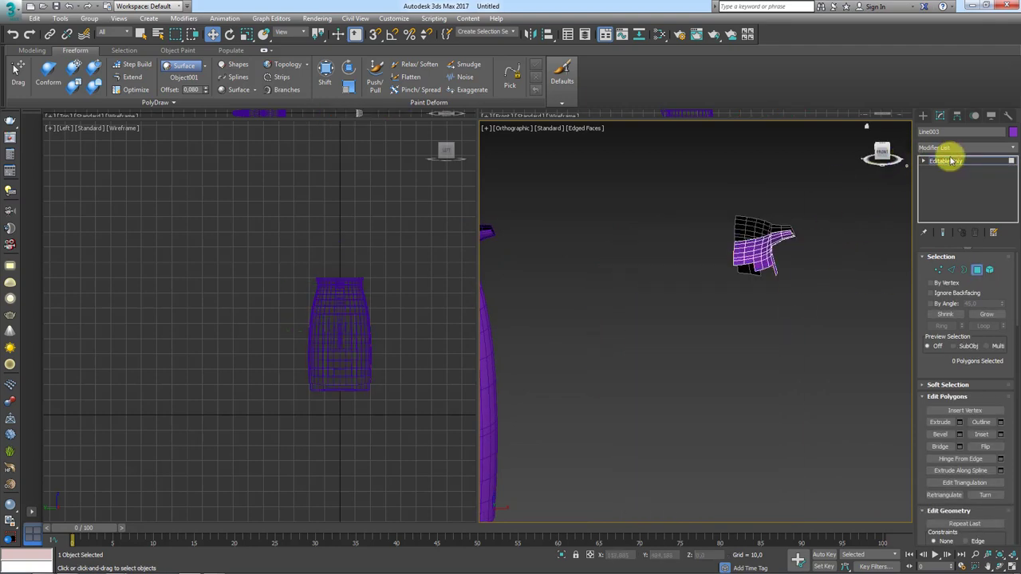
{"action": "left_click", "coordinate": [946, 160]}
Set the spout piece's object colour to green
{"action": "mouse_move", "coordinate": [683, 260]}
{"action": "middle_mouse_down"}
{"action": "mouse_move", "coordinate": [862, 288]}
{"action": "mouse_move", "coordinate": [791, 285]}
{"action": "middle_mouse_up"}
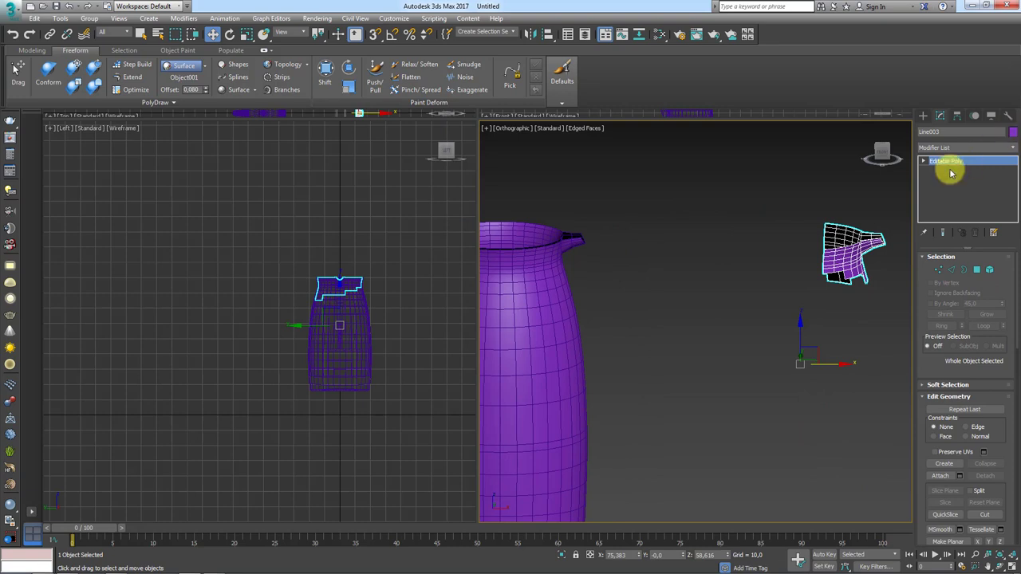
{"action": "left_click", "coordinate": [1013, 132]}
{"action": "left_click", "coordinate": [489, 284]}
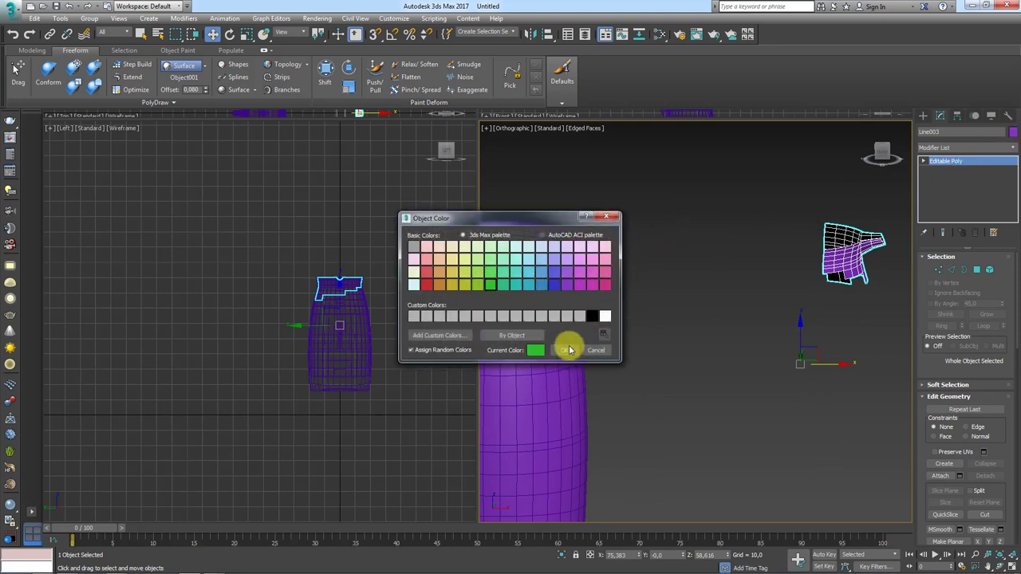
{"action": "left_click", "coordinate": [564, 350]}
Align the green spout piece to the original jug
{"action": "left_click", "coordinate": [539, 35]}
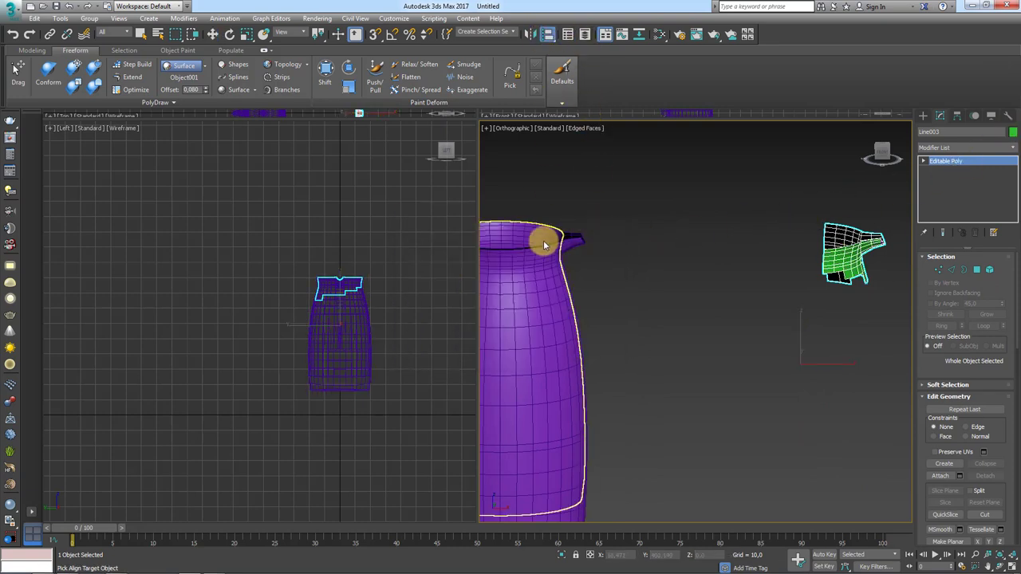
{"action": "left_click", "coordinate": [544, 245]}
{"action": "left_click", "coordinate": [532, 377]}
{"action": "scroll", "coordinate": [736, 262], "scroll_direction": "down", "scroll_amount": 3}
{"action": "middle_click_drag", "start_coordinate": [736, 262], "coordinate": [766, 288], "text": "alt"}
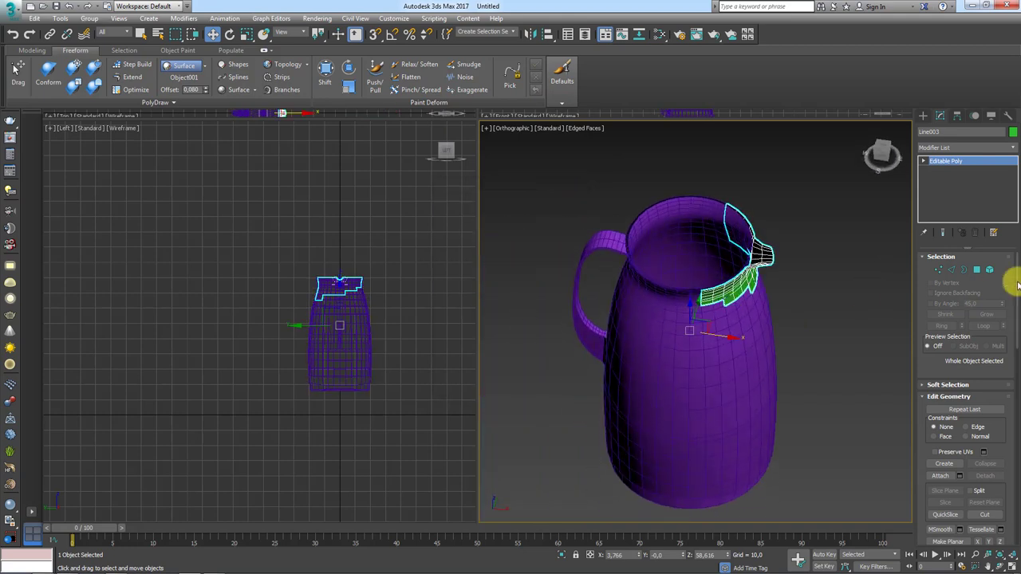
Select the spout piece's element and press its rim band into a thin strip
{"action": "left_click", "coordinate": [989, 270]}
{"action": "left_click", "coordinate": [738, 287]}
{"action": "scroll", "coordinate": [753, 320], "scroll_direction": "up", "scroll_amount": 4}
{"action": "scroll", "coordinate": [795, 345], "scroll_direction": "up", "scroll_amount": 3}
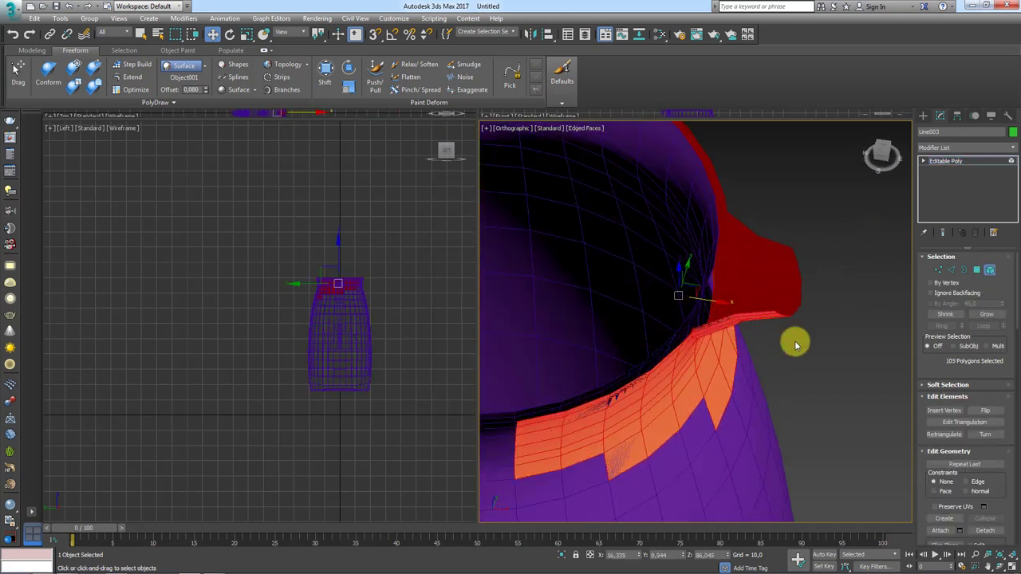
{"action": "scroll", "coordinate": [1006, 459], "scroll_direction": "down", "scroll_amount": 1}
{"action": "scroll", "coordinate": [985, 438], "scroll_direction": "down", "scroll_amount": 1}
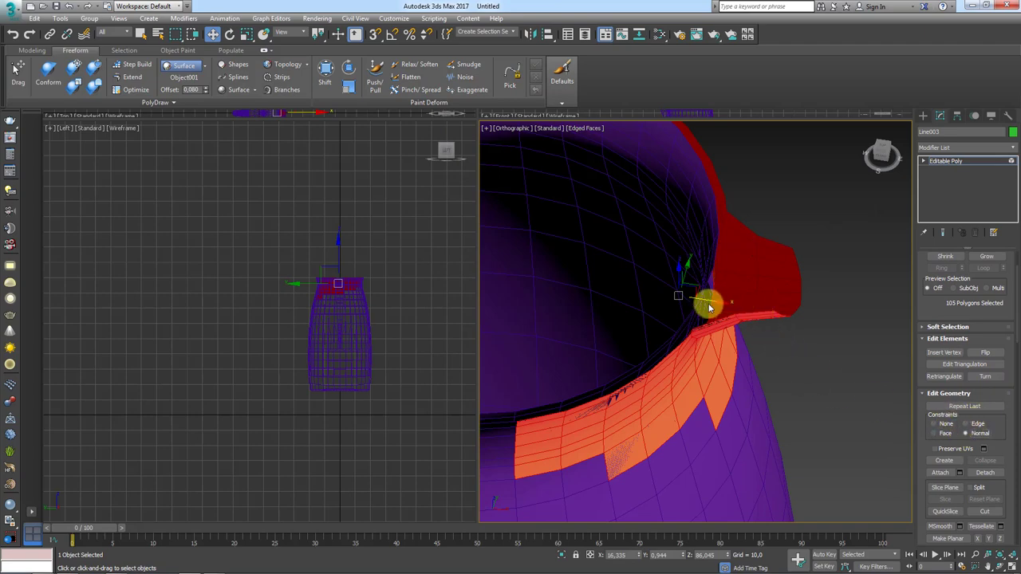
{"action": "left_click_drag", "start_coordinate": [709, 307], "coordinate": [698, 301]}
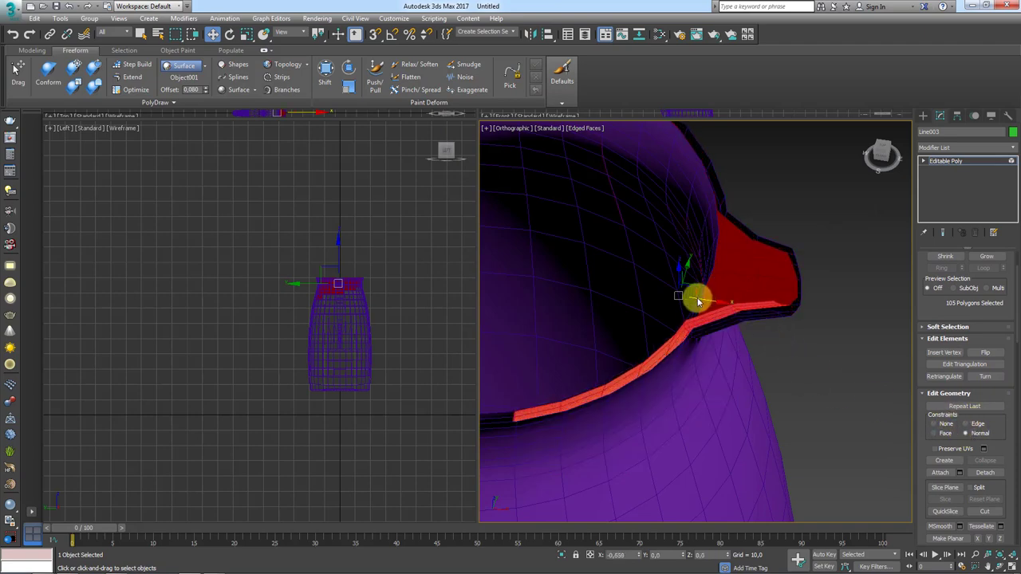
{"action": "middle_click_drag", "start_coordinate": [755, 339], "coordinate": [718, 319], "text": "alt"}
Flip the spout piece's polygon normals so they face outward
{"action": "left_click", "coordinate": [972, 163]}
{"action": "left_click", "coordinate": [771, 251]}
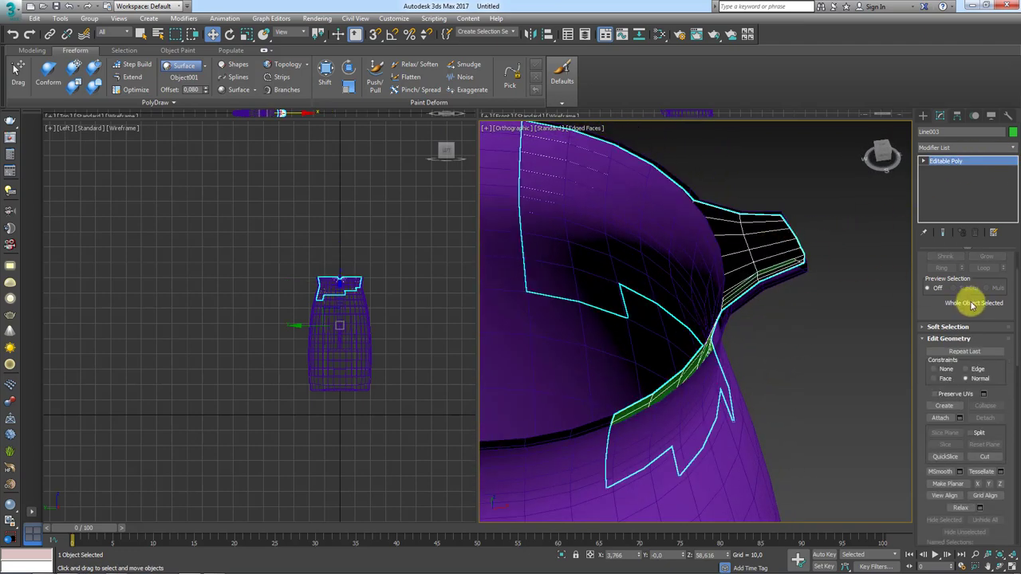
{"action": "scroll", "coordinate": [919, 312], "scroll_direction": "up", "scroll_amount": 2}
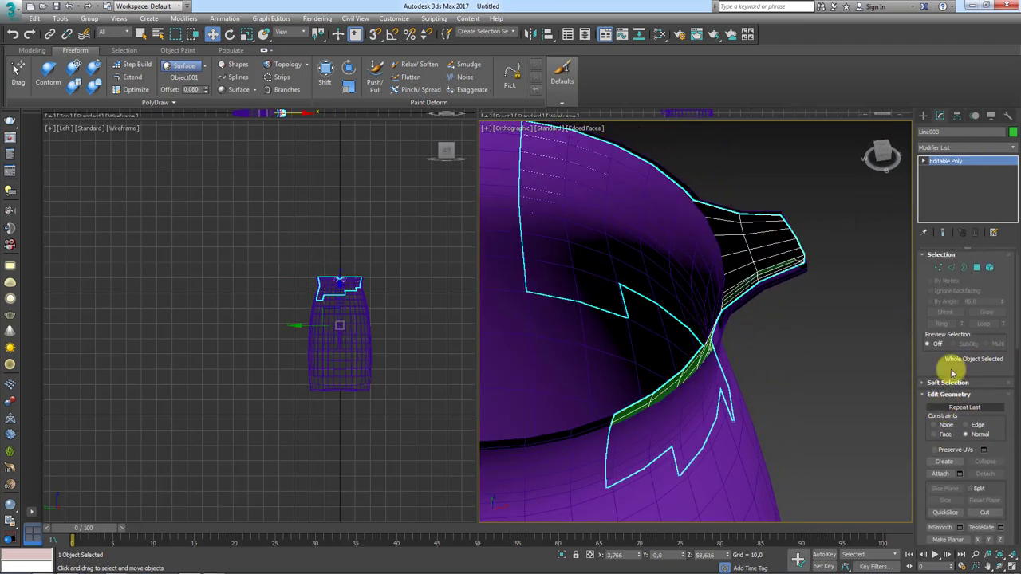
{"action": "left_click", "coordinate": [990, 268]}
{"action": "left_click", "coordinate": [986, 411]}
Select the jug together with the spout piece and isolate the two in view
{"action": "left_click", "coordinate": [963, 164]}
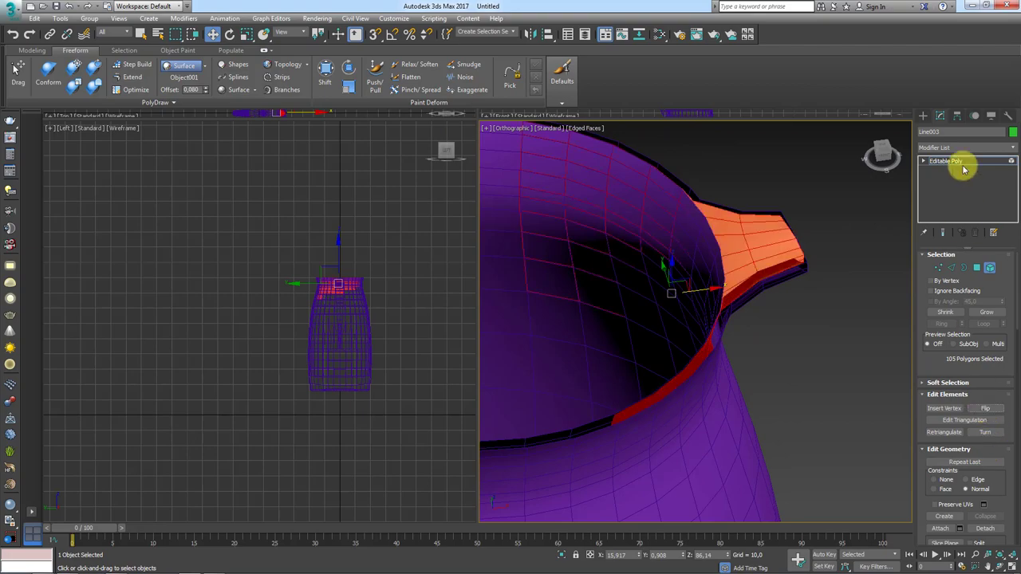
{"action": "left_click", "coordinate": [698, 249], "text": "ctrl"}
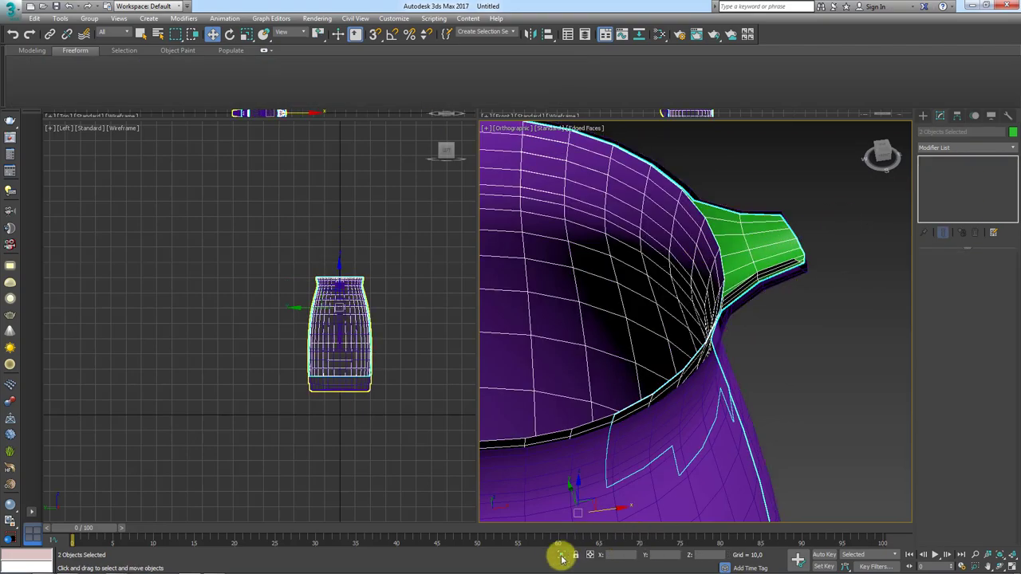
{"action": "left_click", "coordinate": [561, 554]}
{"action": "middle_click_drag", "start_coordinate": [726, 296], "coordinate": [774, 232], "text": "alt"}
{"action": "scroll", "coordinate": [745, 287], "scroll_direction": "up", "scroll_amount": 4}
Trim the spout to its tip by removing the surrounding polygons
{"action": "mouse_move", "coordinate": [745, 287]}
{"action": "middle_mouse_down", "text": "alt"}
{"action": "mouse_move", "coordinate": [756, 306]}
{"action": "mouse_move", "coordinate": [866, 264]}
{"action": "middle_mouse_up", "text": "alt"}
{"action": "scroll", "coordinate": [756, 306], "scroll_direction": "down", "scroll_amount": 3}
{"action": "left_click", "coordinate": [725, 278]}
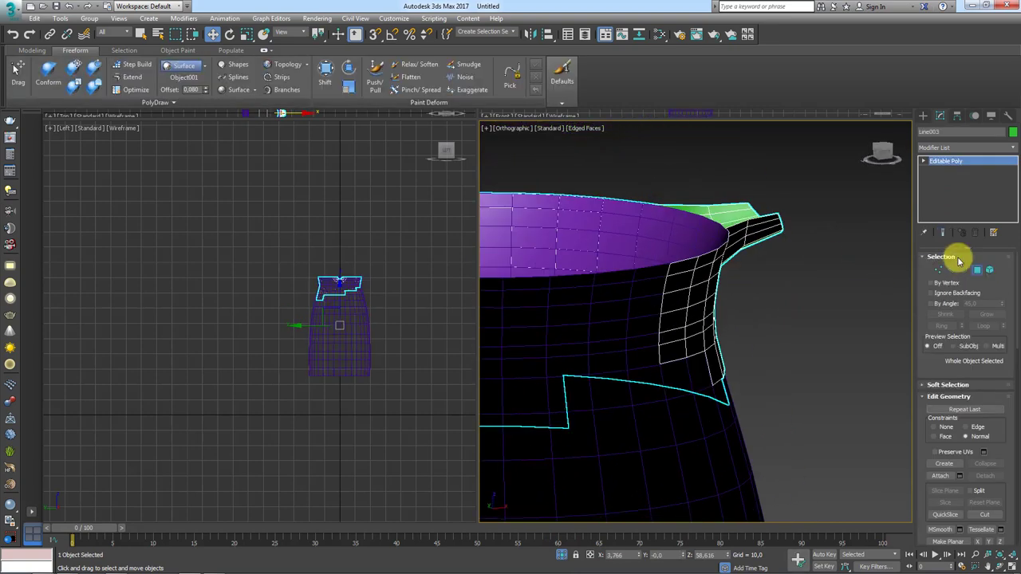
{"action": "key", "text": "4"}
{"action": "key", "text": "ctrl+a"}
{"action": "middle_click_drag", "start_coordinate": [853, 209], "coordinate": [855, 192], "text": "alt"}
{"action": "left_click_drag", "start_coordinate": [733, 301], "coordinate": [732, 303]}
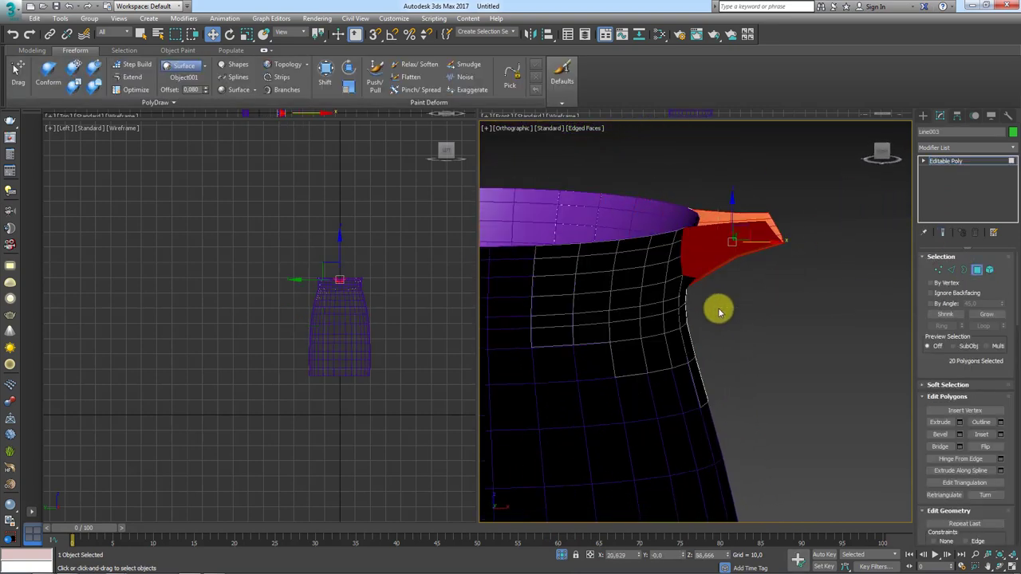
{"action": "key", "text": "ctrl+i"}
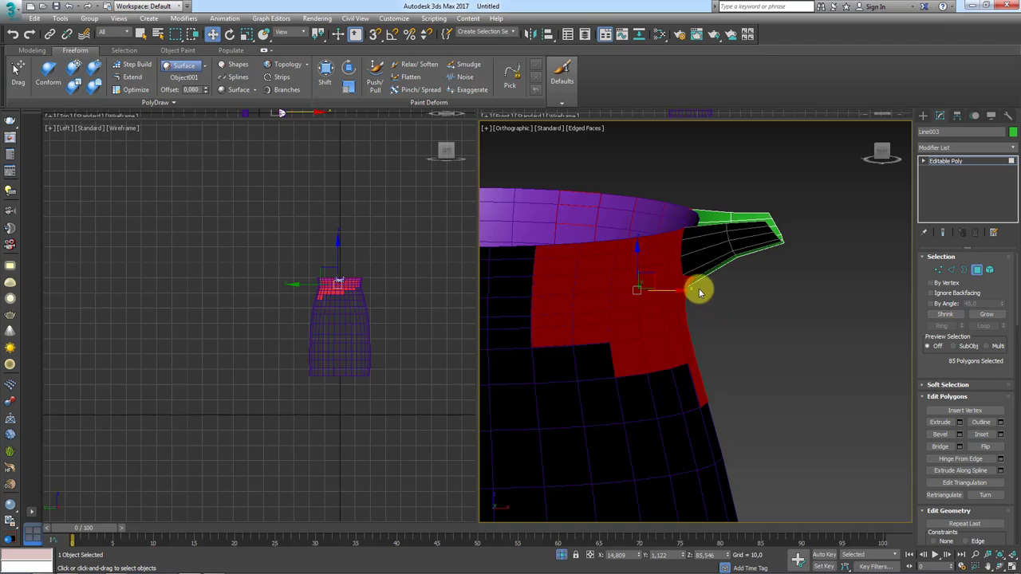
{"action": "scroll", "coordinate": [699, 288], "scroll_direction": "up", "scroll_amount": 2}
{"action": "scroll", "coordinate": [689, 287], "scroll_direction": "up", "scroll_amount": 2}
{"action": "left_click", "coordinate": [656, 256], "text": "alt"}
{"action": "mouse_move", "coordinate": [661, 268]}
{"action": "middle_mouse_down", "text": "alt"}
{"action": "mouse_move", "coordinate": [543, 252]}
{"action": "mouse_move", "coordinate": [751, 293]}
{"action": "middle_mouse_up", "text": "alt"}
{"action": "key", "text": "ctrl+d"}
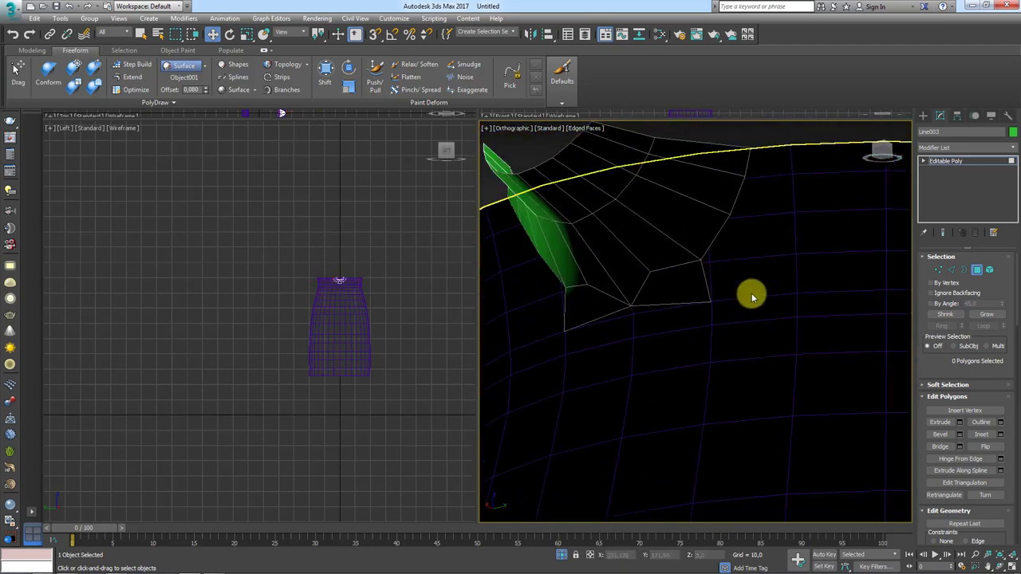
{"action": "scroll", "coordinate": [761, 298], "scroll_direction": "down", "scroll_amount": 2}
Select the whole jug body element and flip its face normals
{"action": "left_click", "coordinate": [945, 161]}
{"action": "left_click", "coordinate": [766, 244]}
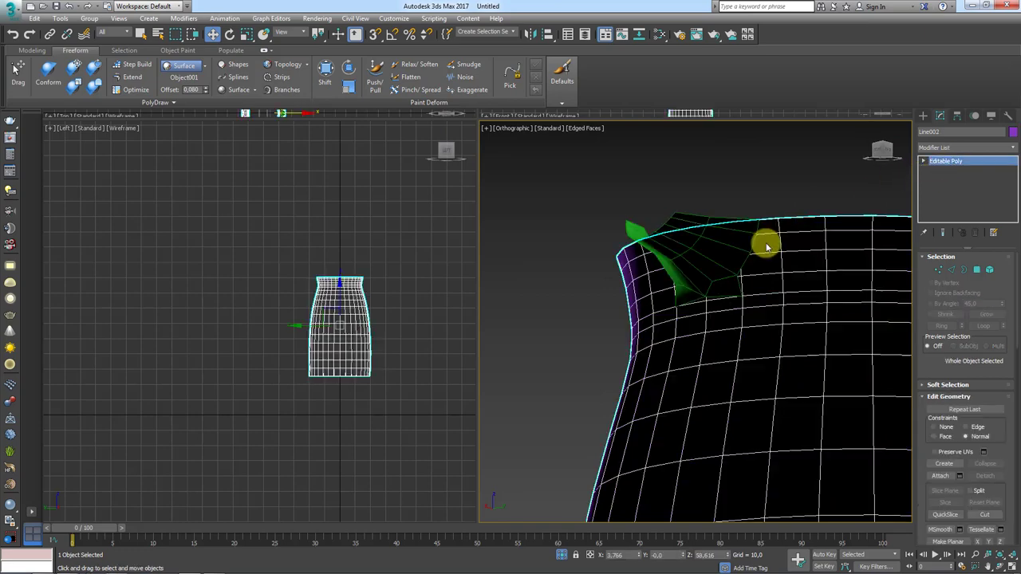
{"action": "scroll", "coordinate": [749, 258], "scroll_direction": "up", "scroll_amount": 2}
{"action": "scroll", "coordinate": [749, 258], "scroll_direction": "up", "scroll_amount": 2}
{"action": "left_click", "coordinate": [939, 272]}
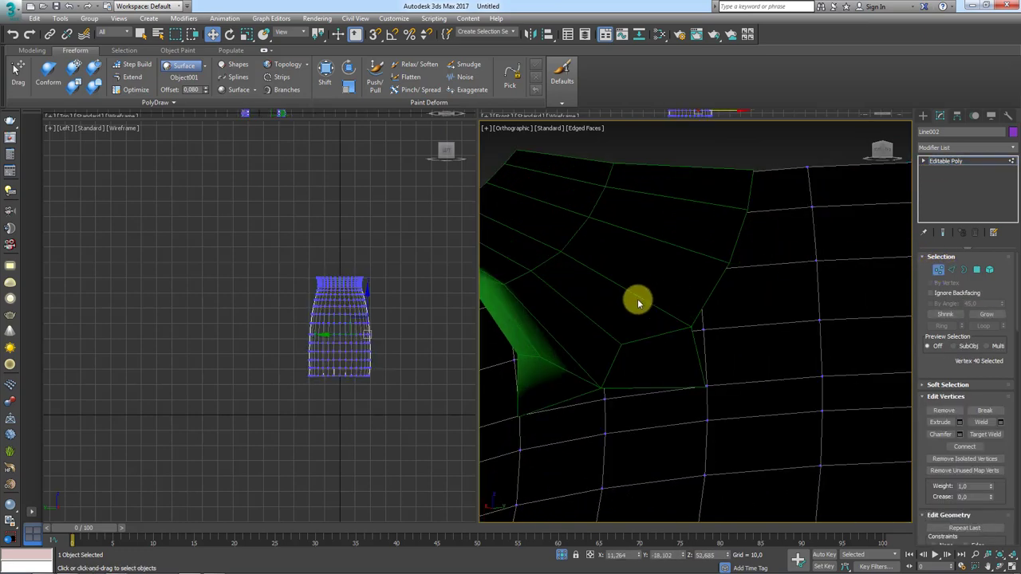
{"action": "mouse_move", "coordinate": [637, 298]}
{"action": "middle_mouse_down", "text": "alt"}
{"action": "mouse_move", "coordinate": [704, 303]}
{"action": "mouse_move", "coordinate": [604, 276]}
{"action": "mouse_move", "coordinate": [641, 299]}
{"action": "middle_mouse_up", "text": "alt"}
{"action": "scroll", "coordinate": [641, 299], "scroll_direction": "up", "scroll_amount": 2}
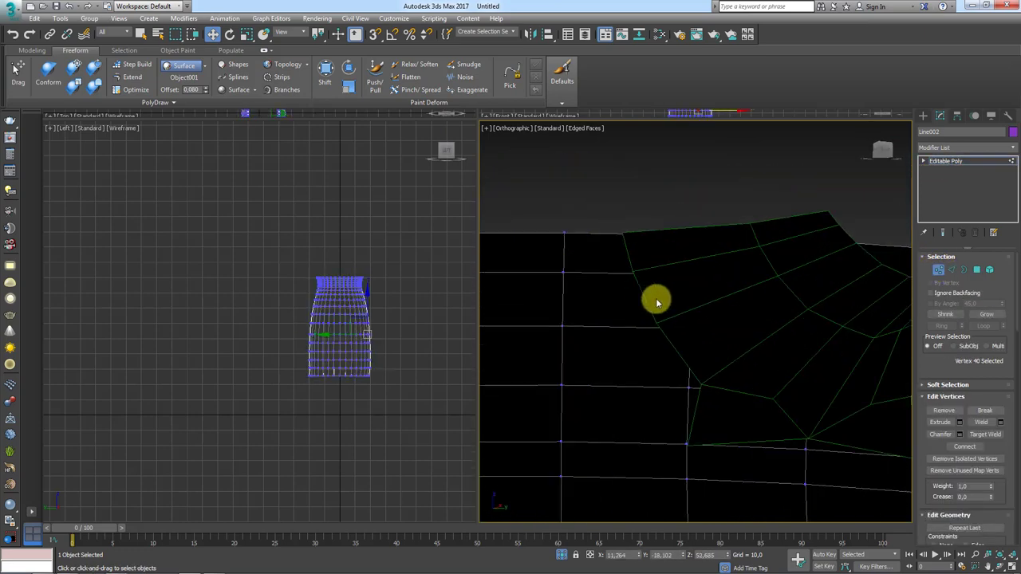
{"action": "left_click", "coordinate": [981, 273]}
{"action": "left_click", "coordinate": [642, 366]}
{"action": "left_click", "coordinate": [985, 412]}
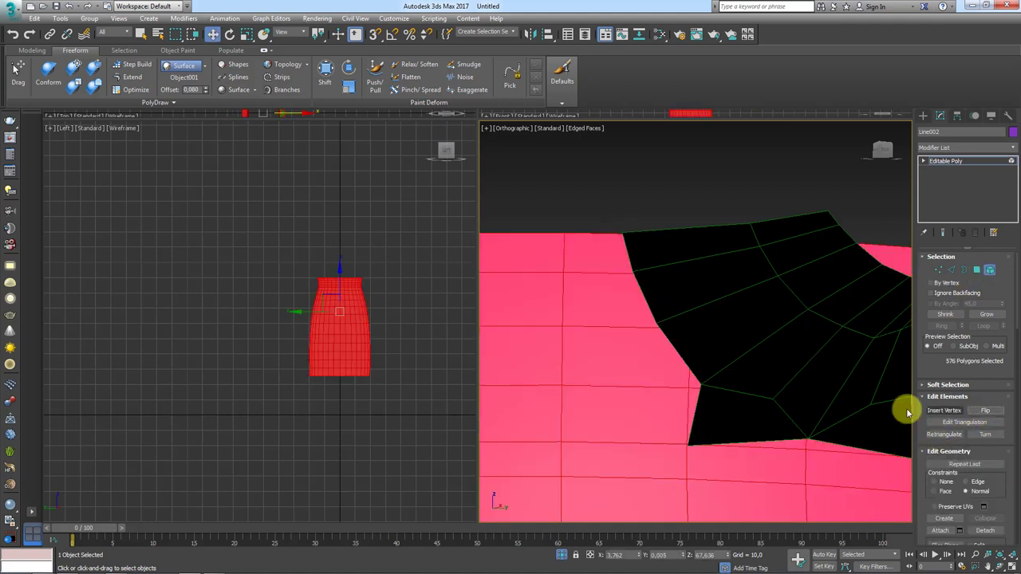
{"action": "left_click", "coordinate": [940, 269]}
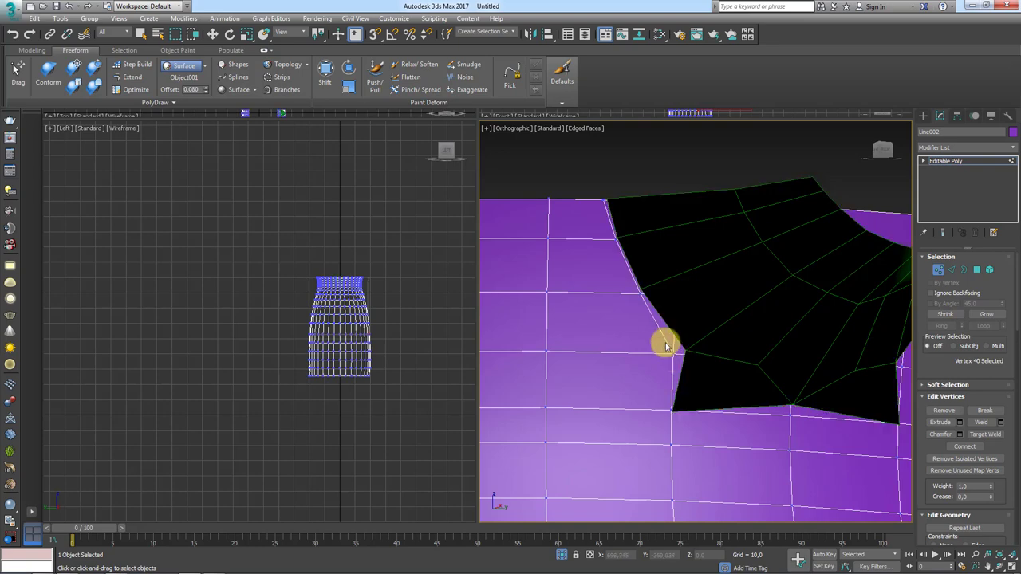
Check the body's polygons from the neck, then flip the jug body's normals again
{"action": "middle_click_drag", "start_coordinate": [674, 353], "coordinate": [793, 392], "text": "alt"}
{"action": "key", "text": "w"}
{"action": "left_click", "coordinate": [976, 269]}
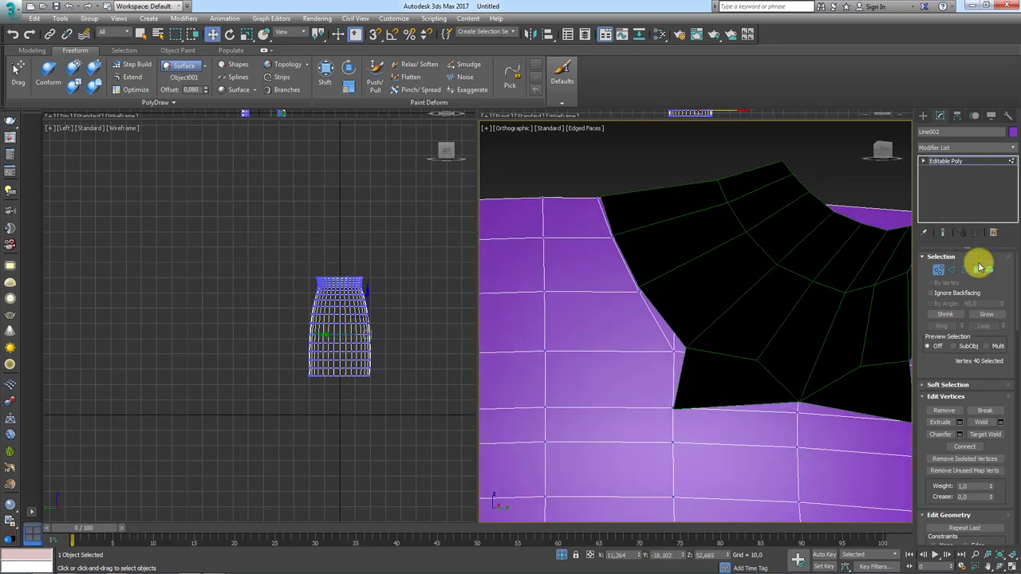
{"action": "key", "text": "ctrl+a"}
{"action": "mouse_move", "coordinate": [850, 261]}
{"action": "middle_mouse_down", "text": "alt"}
{"action": "mouse_move", "coordinate": [822, 230]}
{"action": "mouse_move", "coordinate": [749, 273]}
{"action": "mouse_move", "coordinate": [741, 234]}
{"action": "middle_mouse_up", "text": "alt"}
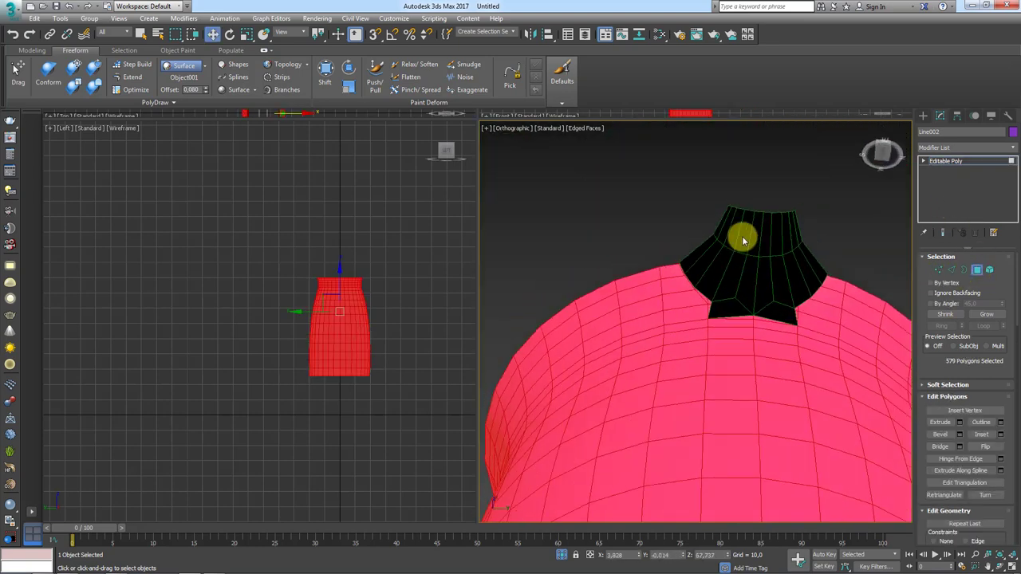
{"action": "right_click", "coordinate": [740, 236]}
{"action": "left_click", "coordinate": [808, 183]}
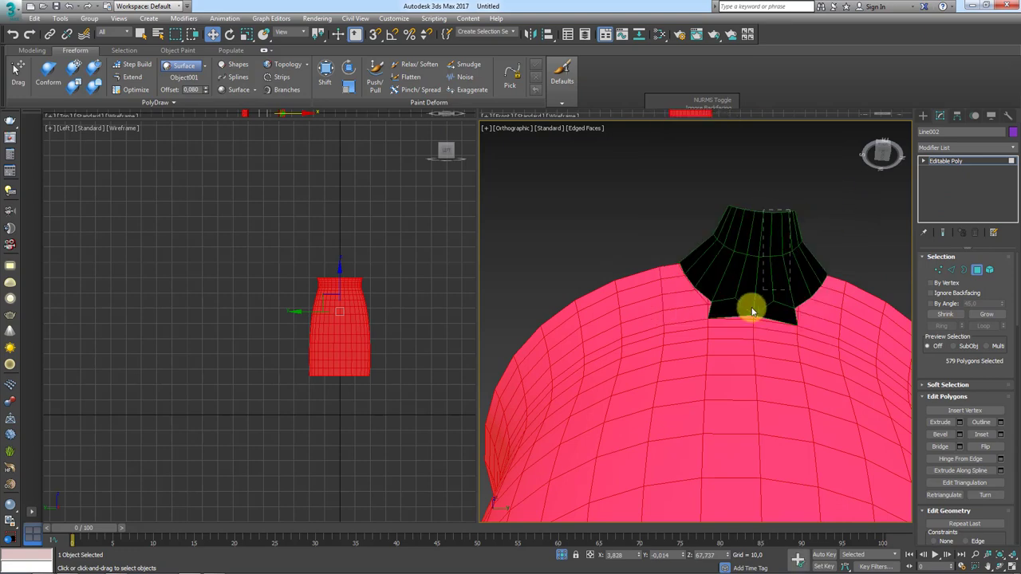
{"action": "left_click", "coordinate": [722, 306]}
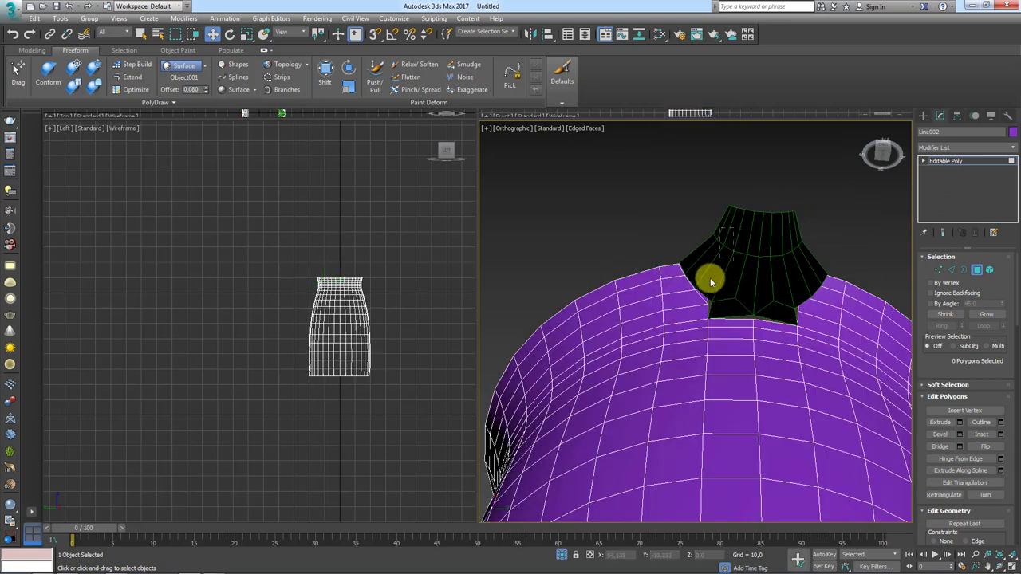
{"action": "left_click_drag", "start_coordinate": [699, 290], "coordinate": [704, 297]}
{"action": "mouse_move", "coordinate": [720, 258]}
{"action": "middle_mouse_down", "text": "alt"}
{"action": "mouse_move", "coordinate": [765, 317]}
{"action": "mouse_move", "coordinate": [574, 319]}
{"action": "middle_mouse_up", "text": "alt"}
{"action": "left_click", "coordinate": [989, 270]}
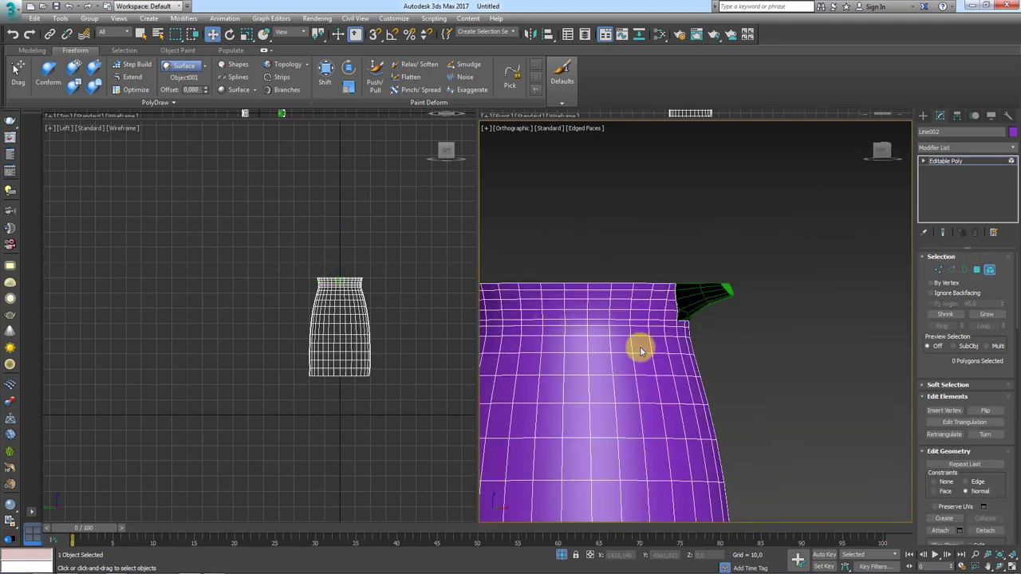
{"action": "left_click", "coordinate": [638, 346]}
{"action": "left_click", "coordinate": [985, 410]}
{"action": "middle_click_drag", "start_coordinate": [883, 386], "coordinate": [774, 290], "text": "alt"}
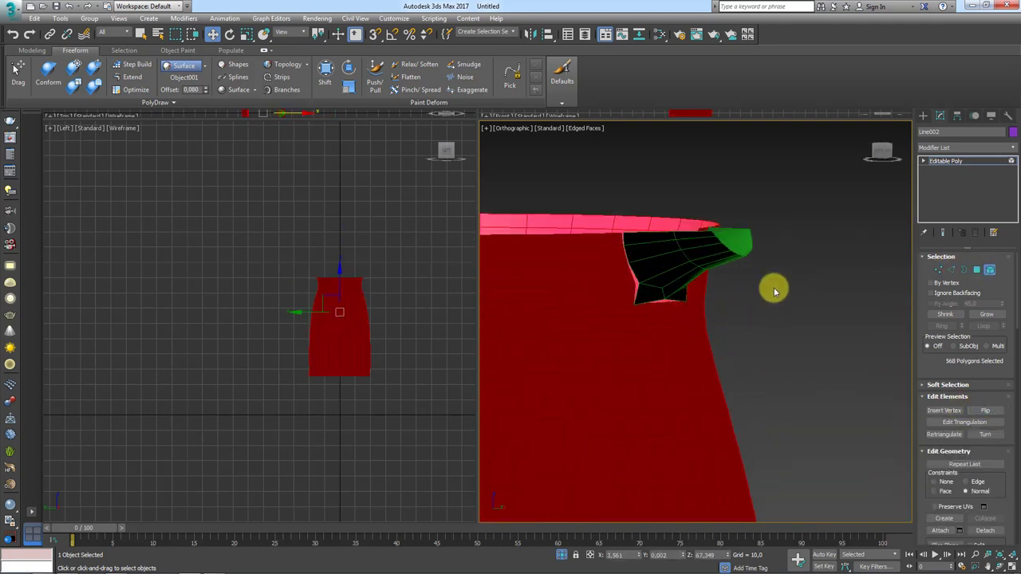
Attach the spout to the jug body and target-weld the first rim vertex onto the spout
{"action": "left_click", "coordinate": [945, 160]}
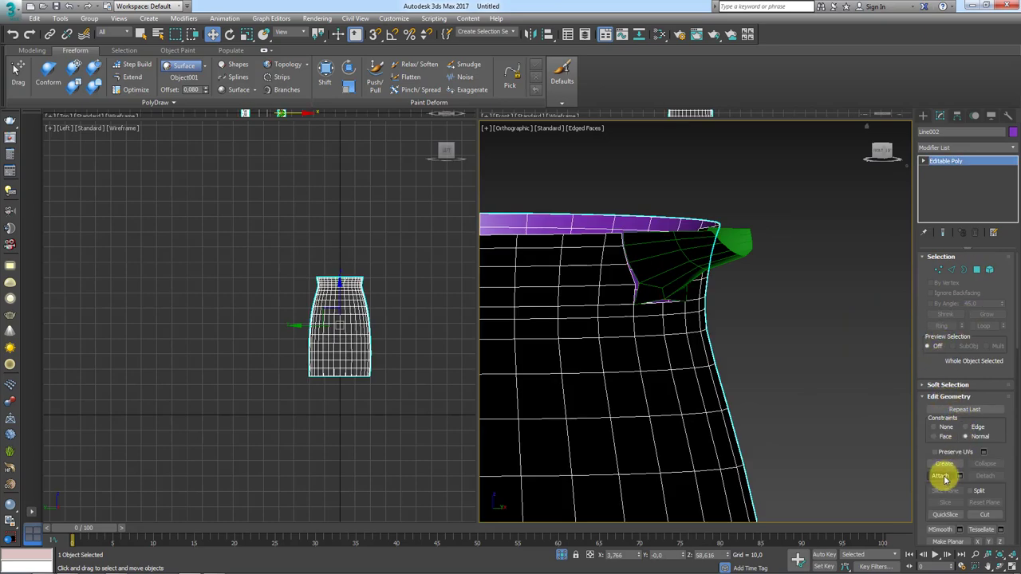
{"action": "left_click", "coordinate": [941, 476]}
{"action": "left_click", "coordinate": [938, 269]}
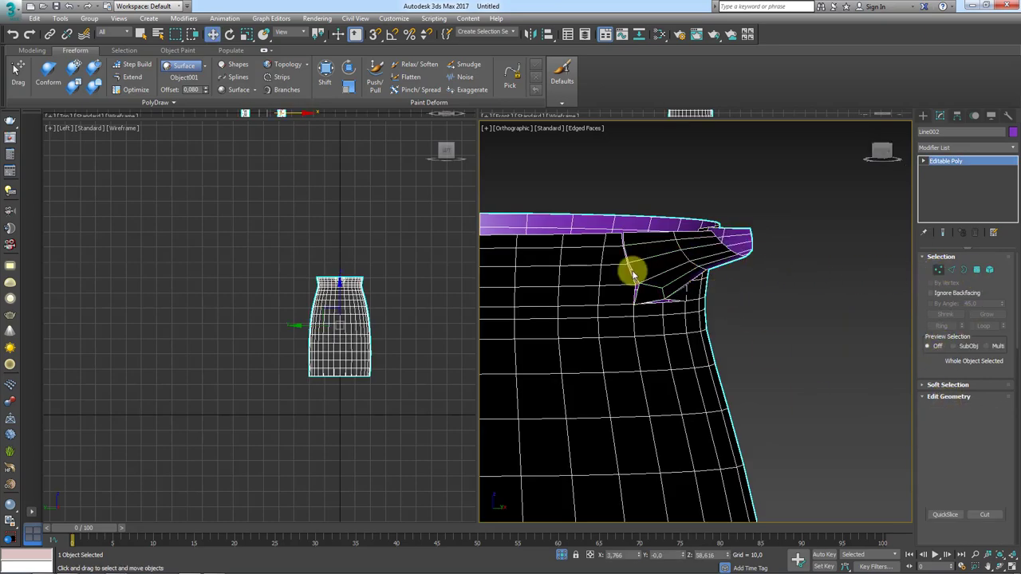
{"action": "scroll", "coordinate": [630, 271], "scroll_direction": "up", "scroll_amount": 3}
{"action": "left_click", "coordinate": [986, 435]}
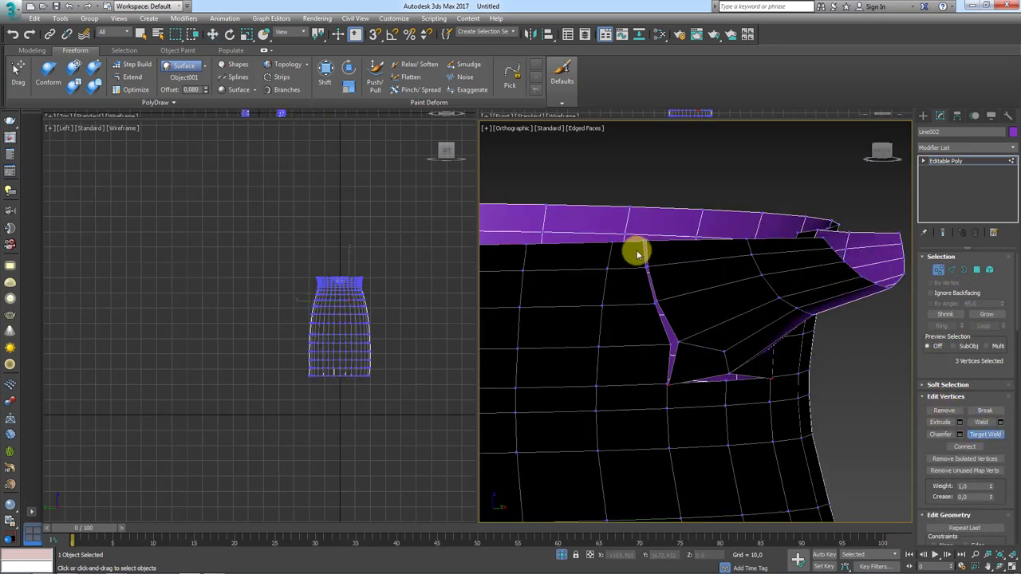
{"action": "scroll", "coordinate": [651, 249], "scroll_direction": "up", "scroll_amount": 3}
{"action": "left_click", "coordinate": [653, 240]}
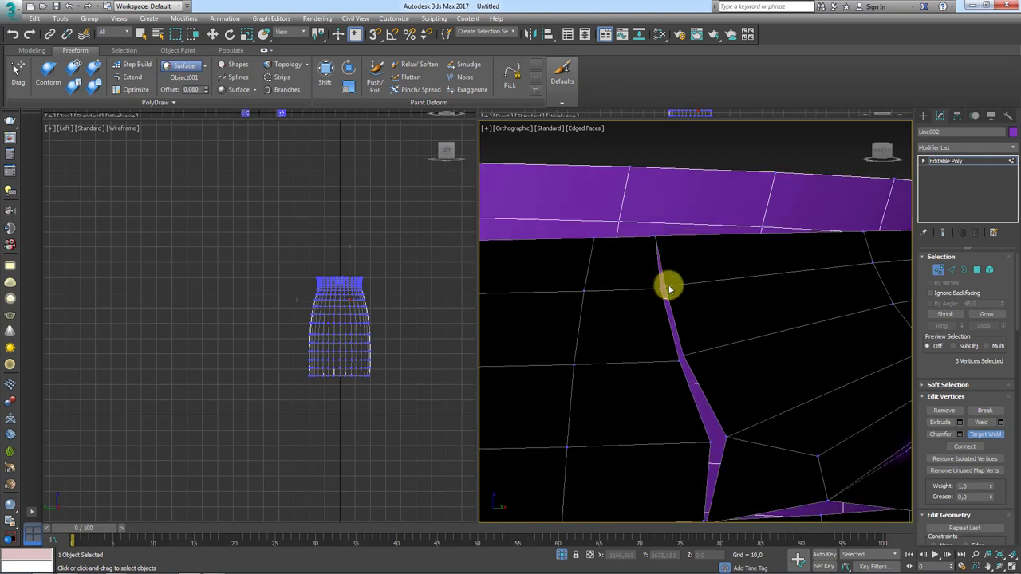
{"action": "left_click", "coordinate": [662, 289]}
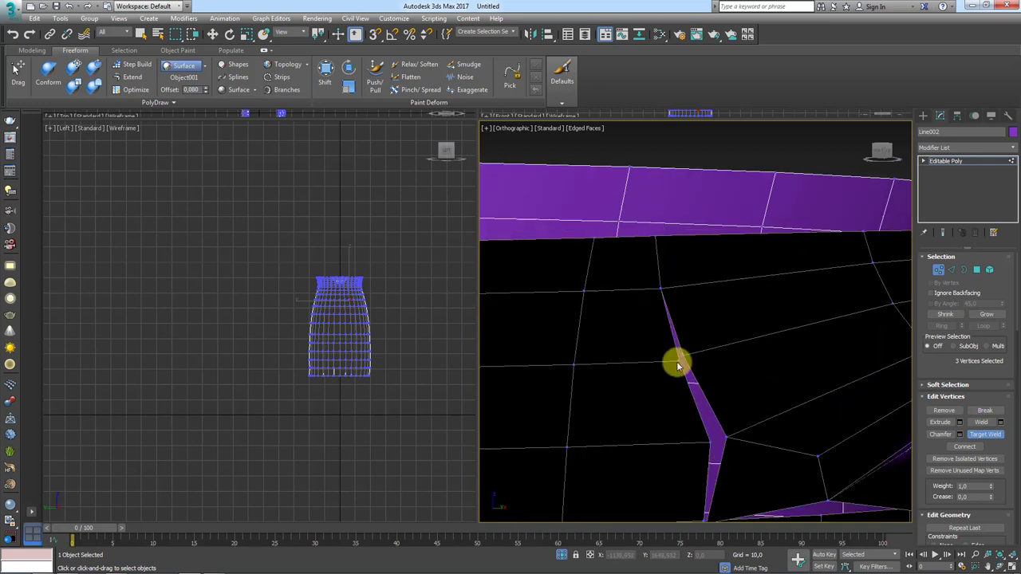
Target-weld the stray sliver vertex onto its seam target, then return to object level
{"action": "left_click", "coordinate": [709, 440]}
{"action": "middle_click_drag", "start_coordinate": [711, 444], "coordinate": [688, 228]}
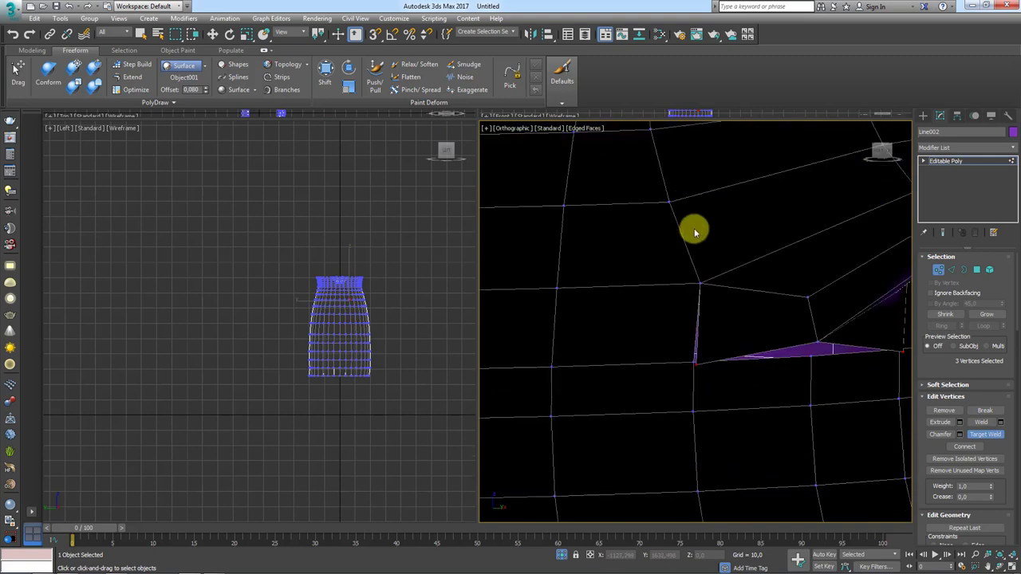
{"action": "scroll", "coordinate": [698, 311], "scroll_direction": "up", "scroll_amount": 2}
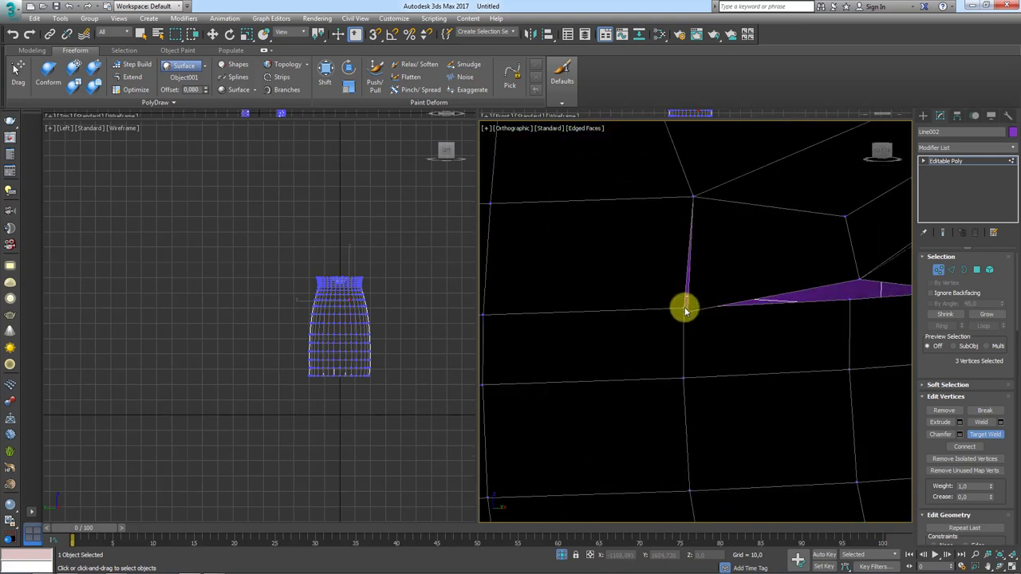
{"action": "left_click", "coordinate": [684, 308]}
{"action": "mouse_move", "coordinate": [684, 307]}
{"action": "middle_mouse_down"}
{"action": "mouse_move", "coordinate": [640, 276]}
{"action": "mouse_move", "coordinate": [707, 228]}
{"action": "middle_mouse_up"}
{"action": "scroll", "coordinate": [718, 253], "scroll_direction": "down", "scroll_amount": 3}
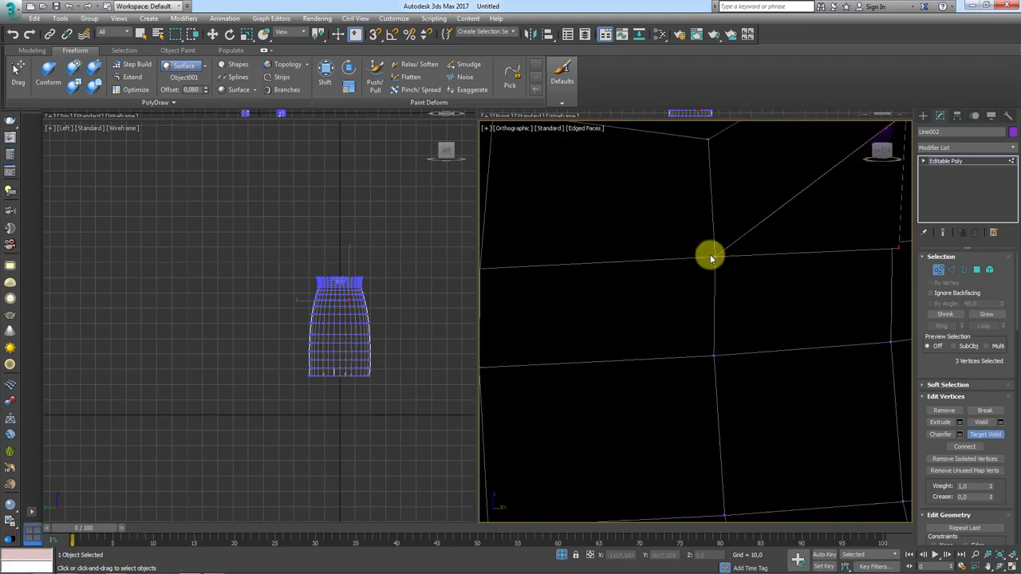
{"action": "scroll", "coordinate": [737, 267], "scroll_direction": "down", "scroll_amount": 2}
{"action": "scroll", "coordinate": [726, 271], "scroll_direction": "down", "scroll_amount": 2}
{"action": "scroll", "coordinate": [758, 250], "scroll_direction": "up", "scroll_amount": 2}
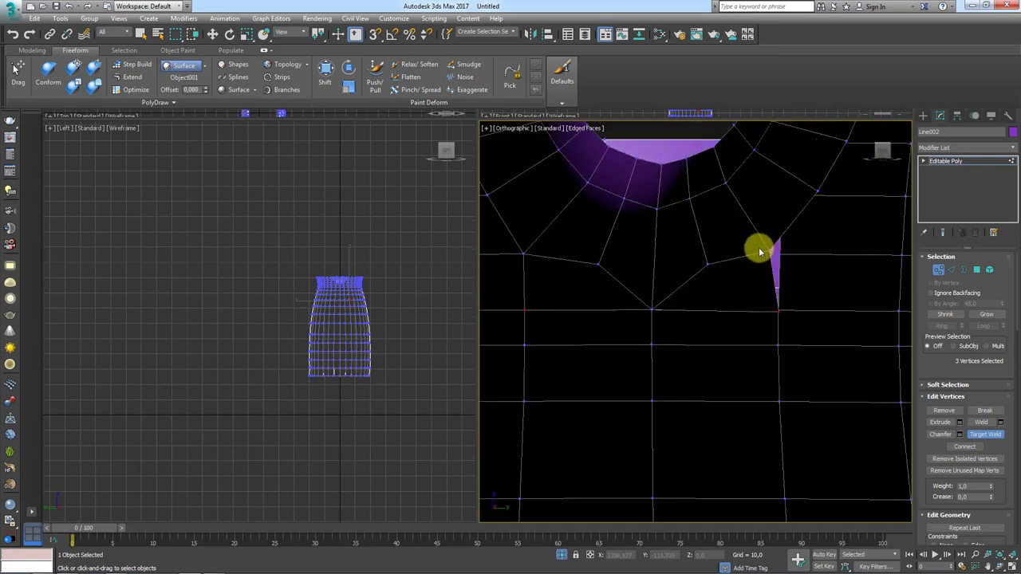
{"action": "scroll", "coordinate": [780, 259], "scroll_direction": "up", "scroll_amount": 2}
{"action": "scroll", "coordinate": [789, 262], "scroll_direction": "down", "scroll_amount": 3}
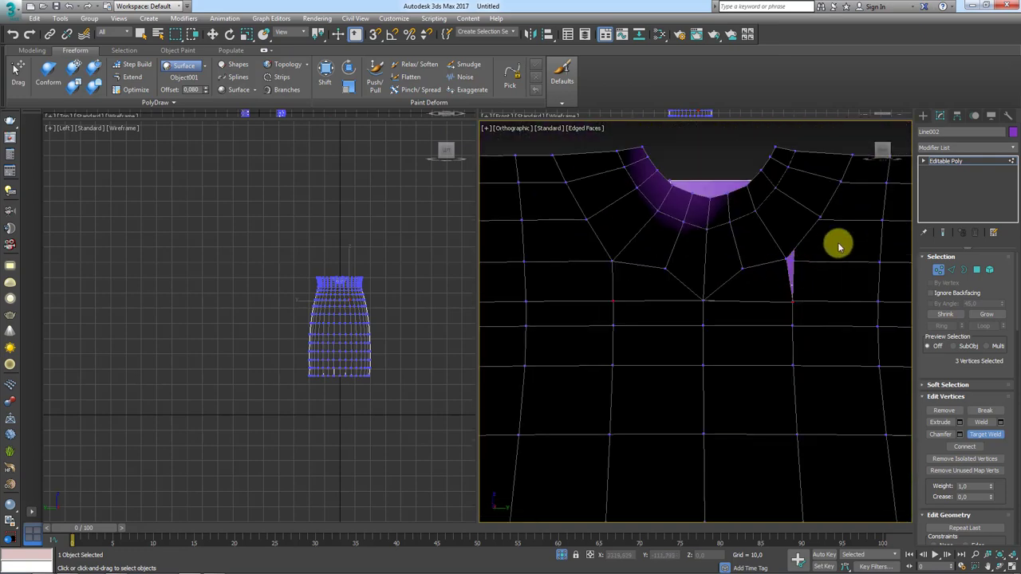
{"action": "left_click", "coordinate": [953, 160]}
{"action": "scroll", "coordinate": [829, 207], "scroll_direction": "down", "scroll_amount": 2}
{"action": "scroll", "coordinate": [789, 231], "scroll_direction": "down", "scroll_amount": 1}
Delete the 29 messy polygons to the right of the spout
{"action": "scroll", "coordinate": [784, 237], "scroll_direction": "down", "scroll_amount": 2}
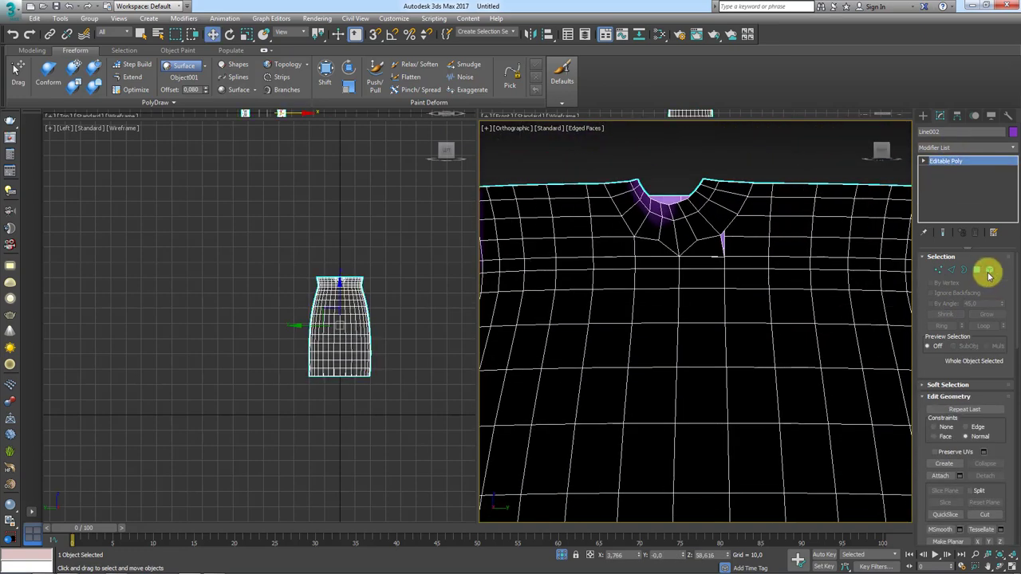
{"action": "left_click", "coordinate": [988, 274]}
{"action": "left_click", "coordinate": [795, 182]}
{"action": "middle_click_drag", "start_coordinate": [782, 176], "coordinate": [838, 157]}
{"action": "key", "text": "4"}
{"action": "left_click_drag", "start_coordinate": [839, 157], "coordinate": [785, 311]}
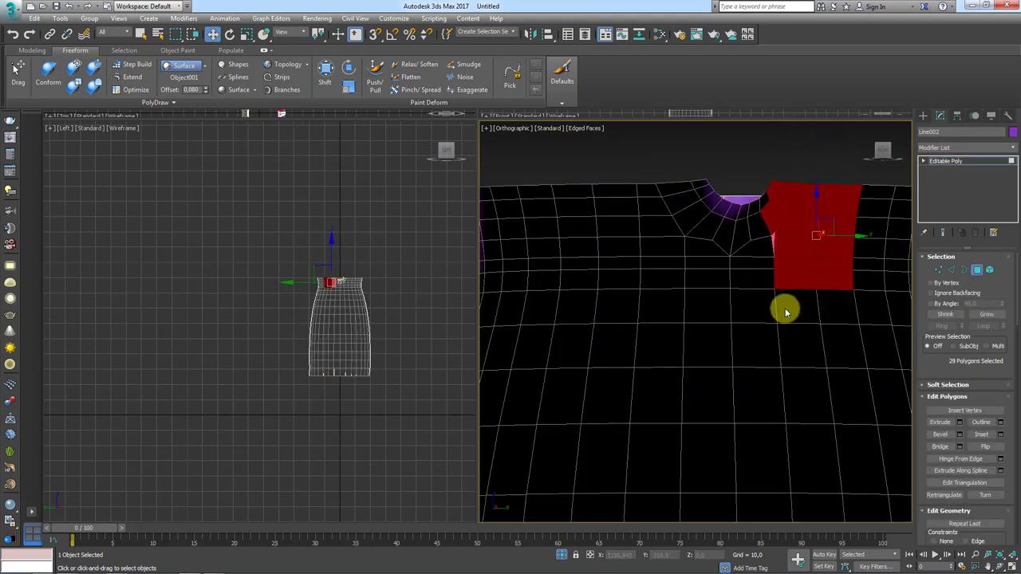
{"action": "key", "text": "Delete"}
{"action": "scroll", "coordinate": [821, 219], "scroll_direction": "down", "scroll_amount": 2}
{"action": "left_click", "coordinate": [966, 159]}
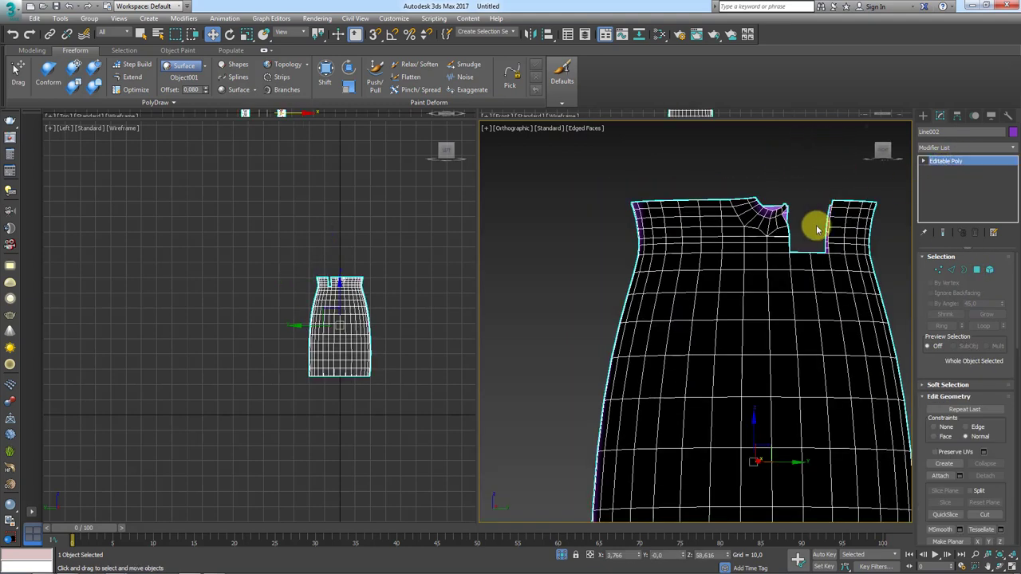
Add a Symmetry modifier mirroring the jug across the Z axis
{"action": "middle_click_drag", "start_coordinate": [816, 226], "coordinate": [763, 221], "text": "alt"}
{"action": "left_click", "coordinate": [1006, 148]}
{"action": "left_click_drag", "start_coordinate": [1015, 168], "coordinate": [1013, 501]}
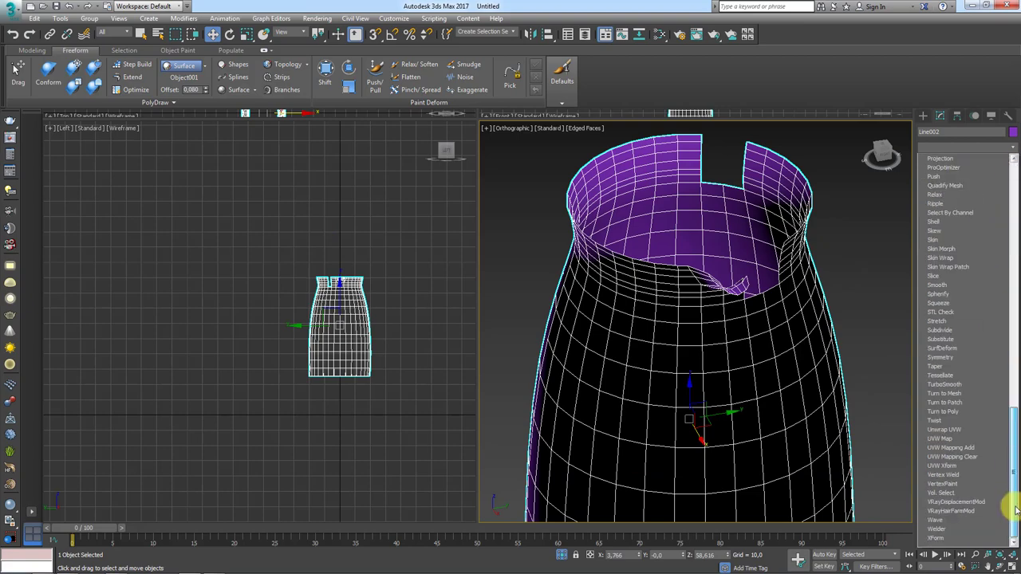
{"action": "left_click", "coordinate": [954, 354]}
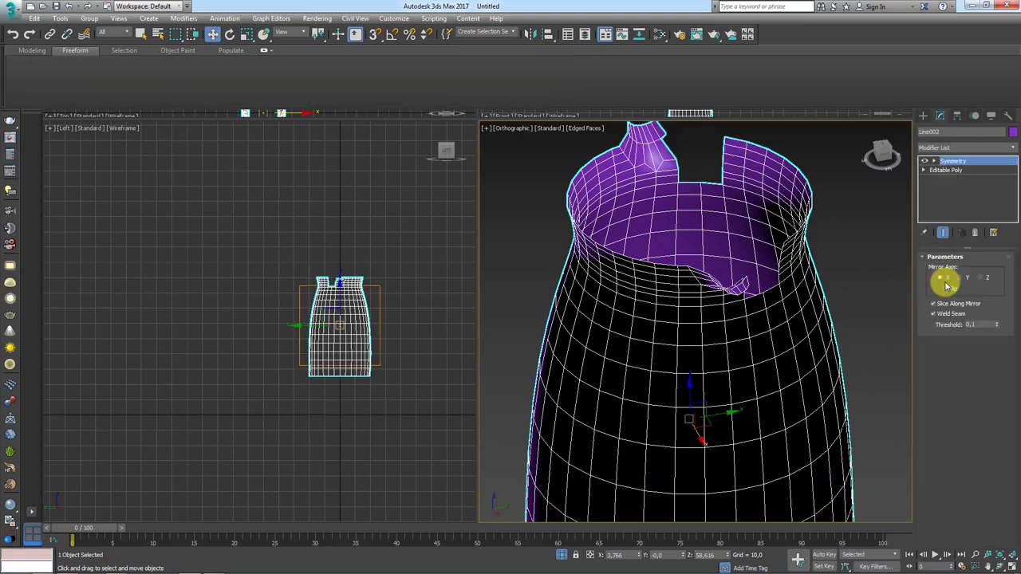
{"action": "left_click", "coordinate": [980, 278]}
Convert the jug to an Editable Poly and inspect the rim and spout
{"action": "mouse_move", "coordinate": [752, 324]}
{"action": "middle_mouse_down", "text": "alt"}
{"action": "mouse_move", "coordinate": [756, 300]}
{"action": "mouse_move", "coordinate": [720, 228]}
{"action": "middle_mouse_up", "text": "alt"}
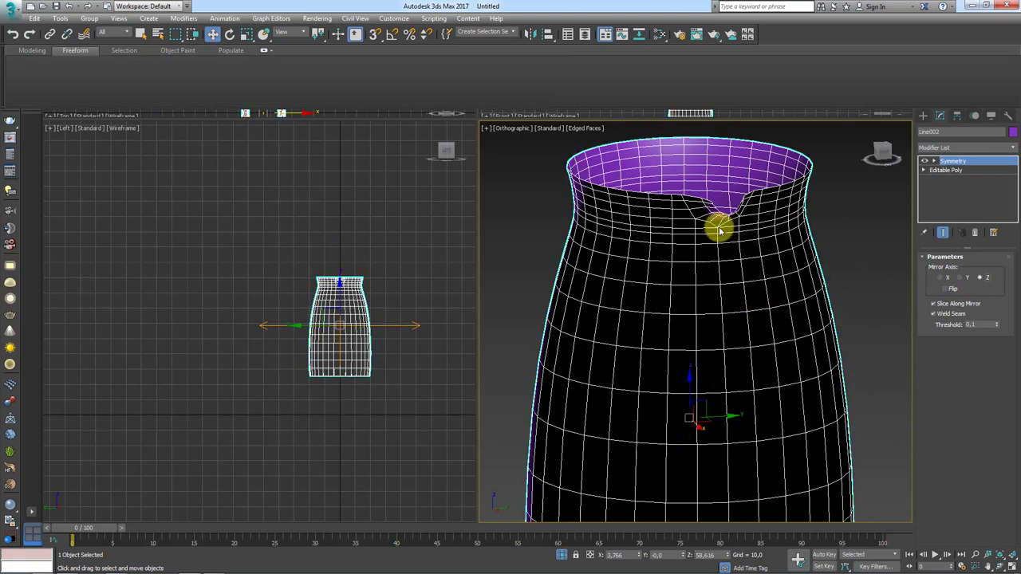
{"action": "right_click", "coordinate": [718, 222]}
{"action": "left_click", "coordinate": [814, 326]}
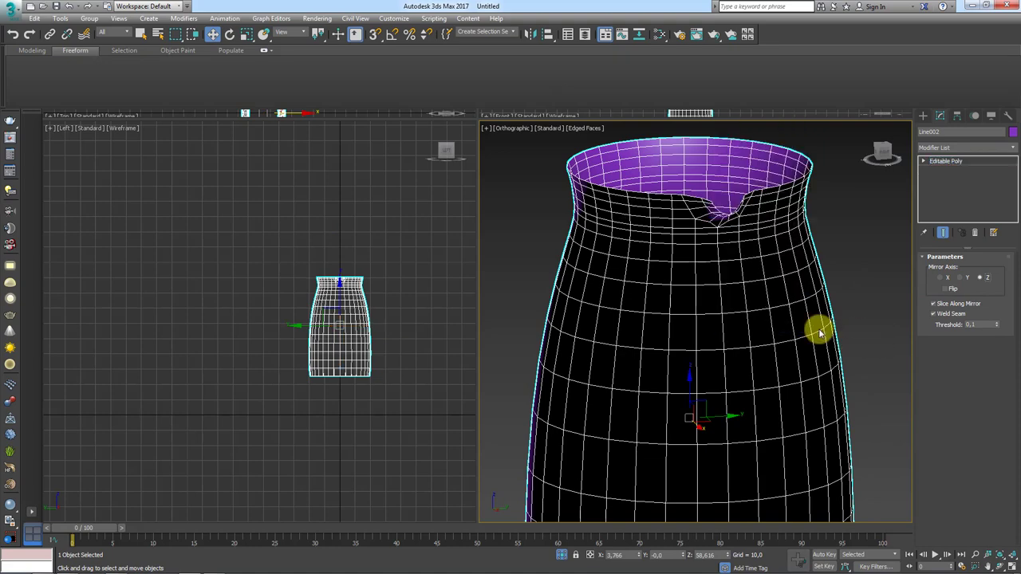
{"action": "key", "text": "z"}
{"action": "scroll", "coordinate": [661, 330], "scroll_direction": "up", "scroll_amount": 5}
{"action": "middle_click_drag", "start_coordinate": [661, 331], "coordinate": [1012, 128], "text": "alt"}
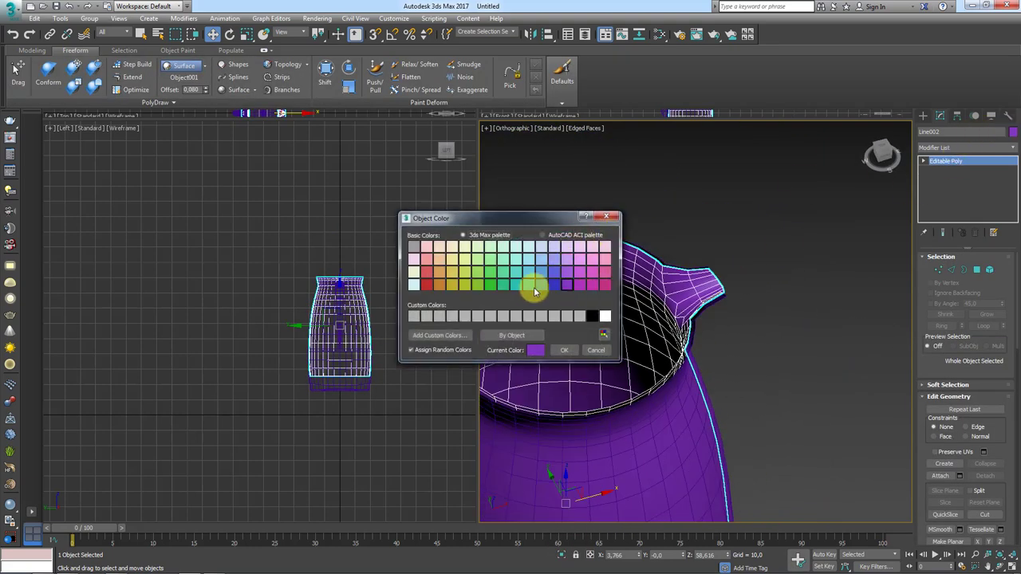
Make the object colour green and select the inner shell Line001
{"action": "left_click", "coordinate": [491, 287]}
{"action": "left_click", "coordinate": [564, 350]}
{"action": "left_click", "coordinate": [802, 381]}
{"action": "scroll", "coordinate": [777, 365], "scroll_direction": "down", "scroll_amount": 4}
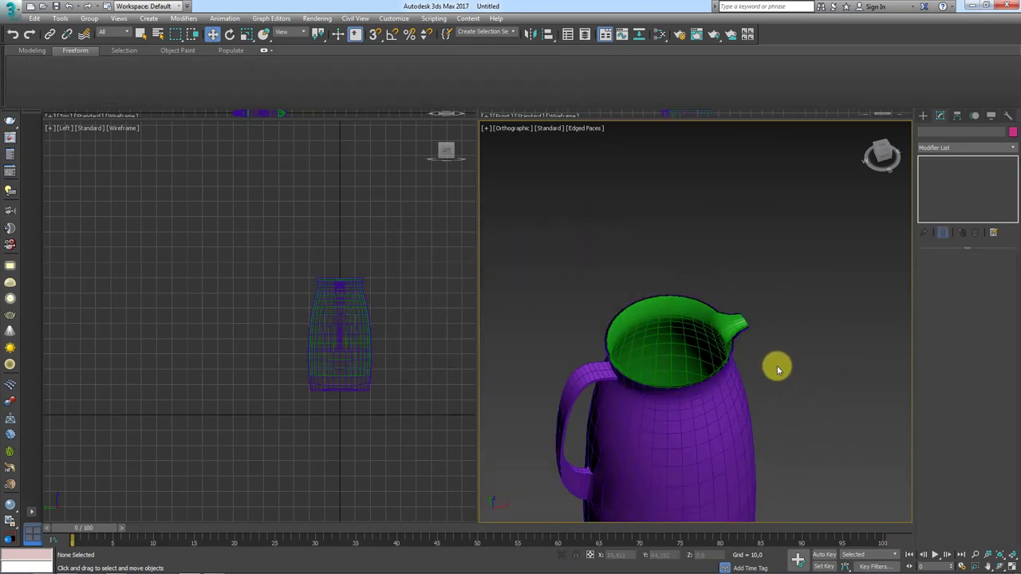
{"action": "middle_click_drag", "start_coordinate": [777, 365], "coordinate": [752, 316], "text": "alt"}
{"action": "scroll", "coordinate": [752, 317], "scroll_direction": "down", "scroll_amount": 4}
{"action": "left_click", "coordinate": [656, 230]}
{"action": "scroll", "coordinate": [678, 263], "scroll_direction": "up", "scroll_amount": 3}
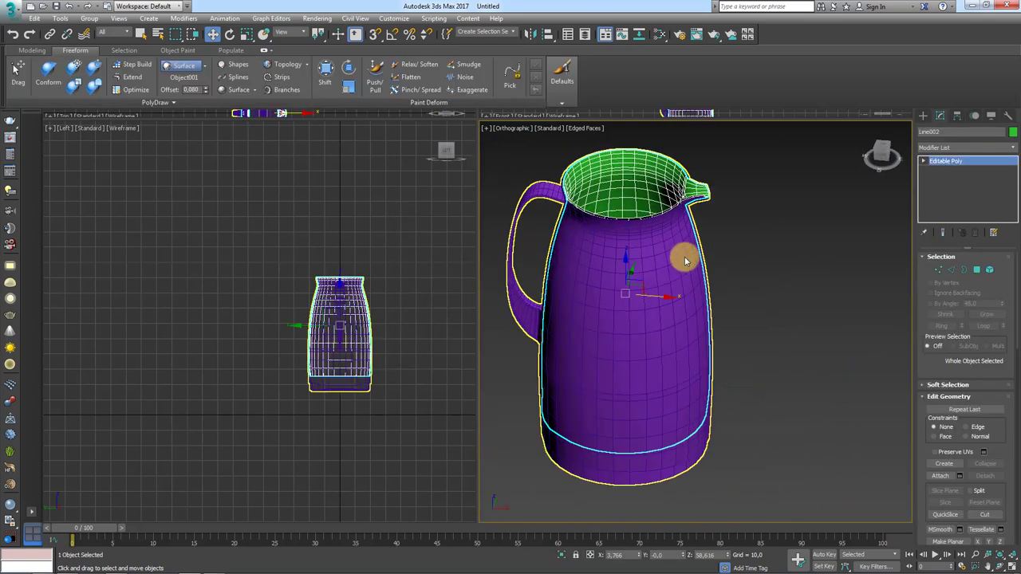
{"action": "left_click", "coordinate": [693, 302]}
Add a Slice modifier to Line001 set to Remove Top
{"action": "left_click", "coordinate": [1011, 149]}
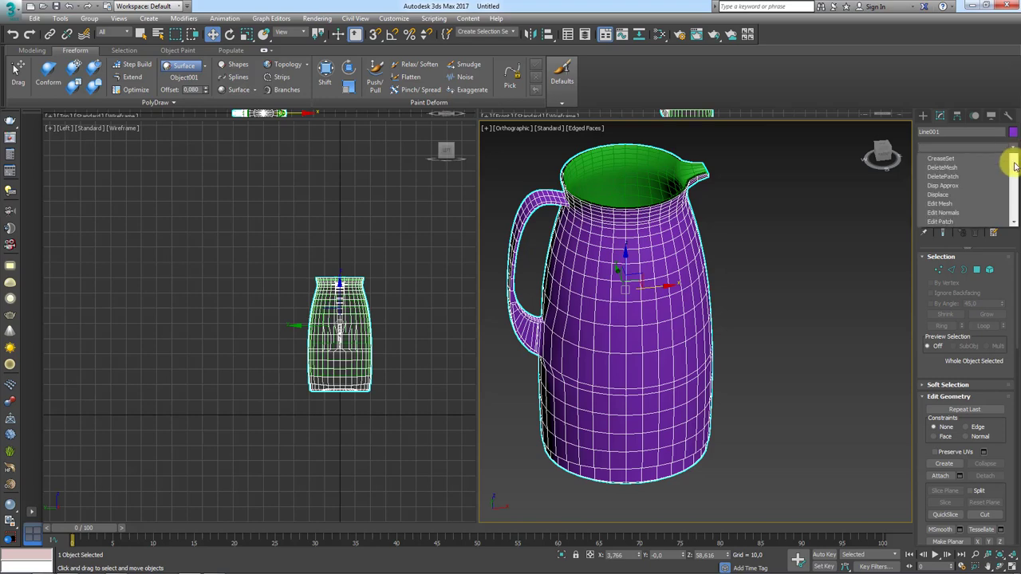
{"action": "left_click_drag", "start_coordinate": [1012, 163], "coordinate": [1006, 391]}
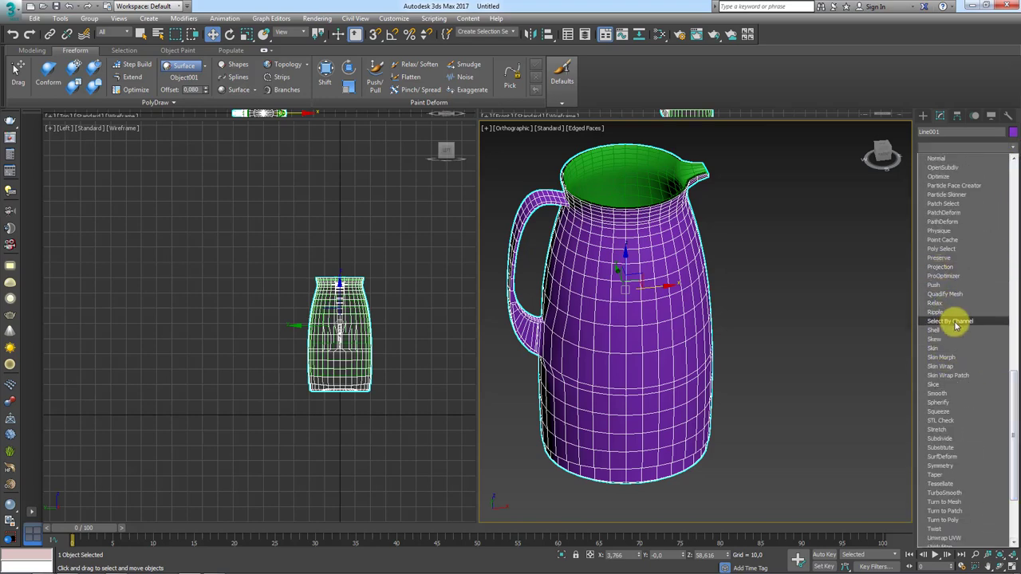
{"action": "scroll", "coordinate": [947, 392], "scroll_direction": "down", "scroll_amount": 1}
{"action": "left_click", "coordinate": [947, 357]}
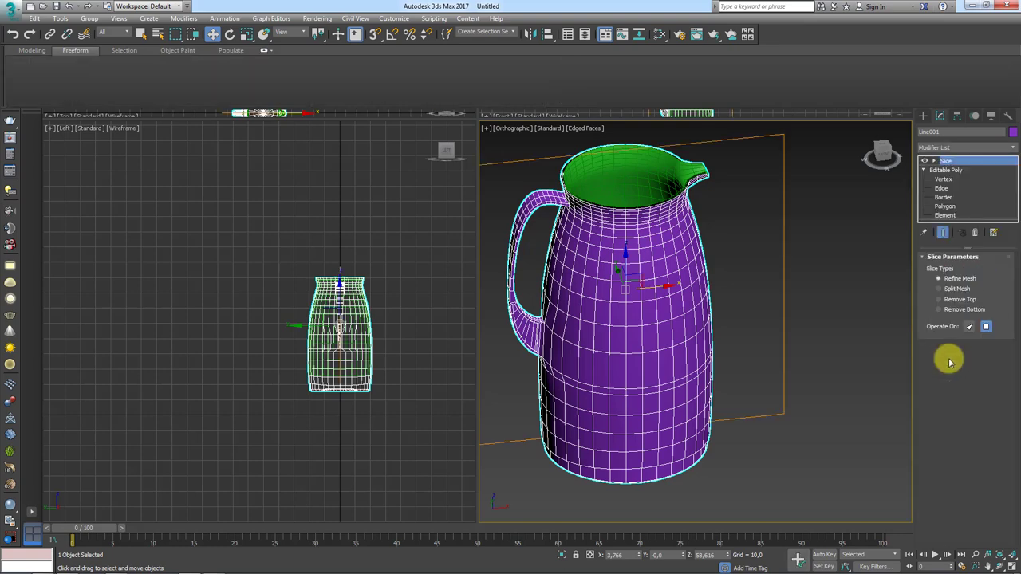
{"action": "left_click", "coordinate": [956, 300]}
Rotate the Slice Plane gizmo to tilt the cut
{"action": "mouse_move", "coordinate": [857, 330]}
{"action": "middle_mouse_down", "text": "alt"}
{"action": "mouse_move", "coordinate": [771, 308]}
{"action": "mouse_move", "coordinate": [862, 330]}
{"action": "mouse_move", "coordinate": [879, 210]}
{"action": "middle_mouse_up", "text": "alt"}
{"action": "left_click", "coordinate": [933, 161]}
{"action": "left_click", "coordinate": [958, 170]}
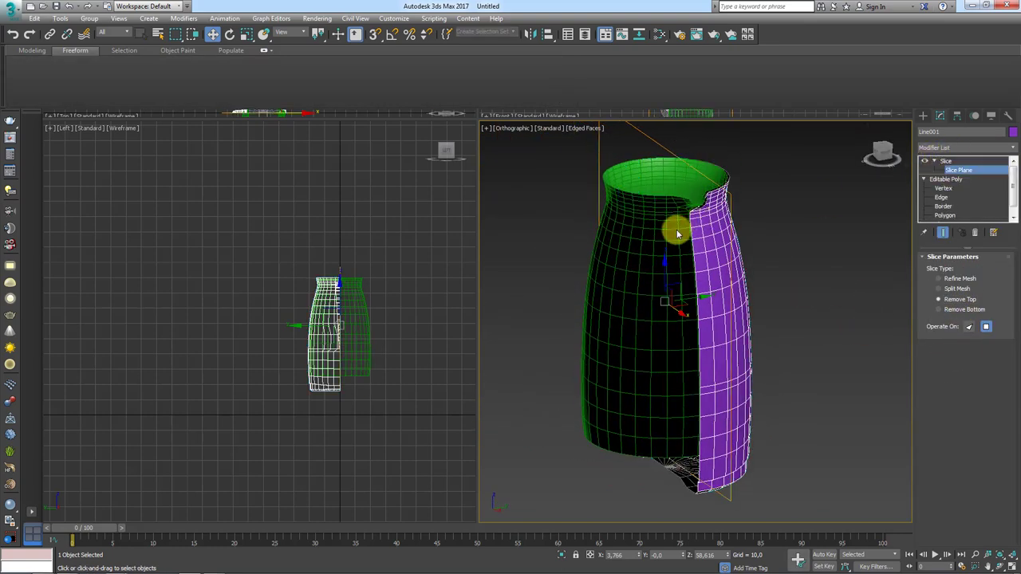
{"action": "key", "text": "e"}
{"action": "mouse_move", "coordinate": [677, 294]}
{"action": "left_mouse_down"}
{"action": "mouse_move", "coordinate": [691, 284]}
{"action": "mouse_move", "coordinate": [691, 251]}
{"action": "mouse_move", "coordinate": [665, 276]}
{"action": "mouse_move", "coordinate": [691, 298]}
{"action": "mouse_move", "coordinate": [720, 287]}
{"action": "mouse_move", "coordinate": [675, 268]}
{"action": "left_mouse_up"}
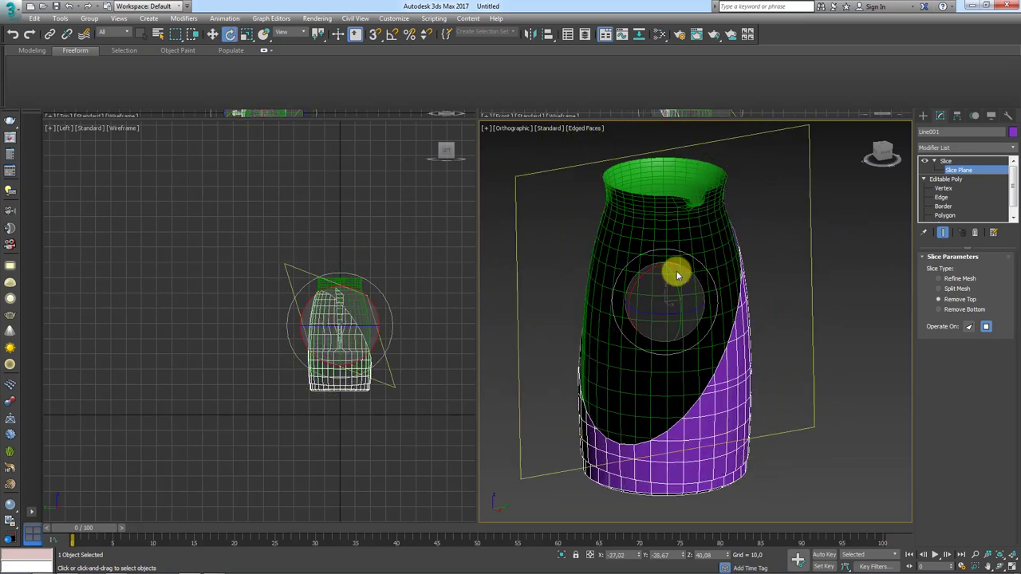
{"action": "left_click", "coordinate": [943, 162]}
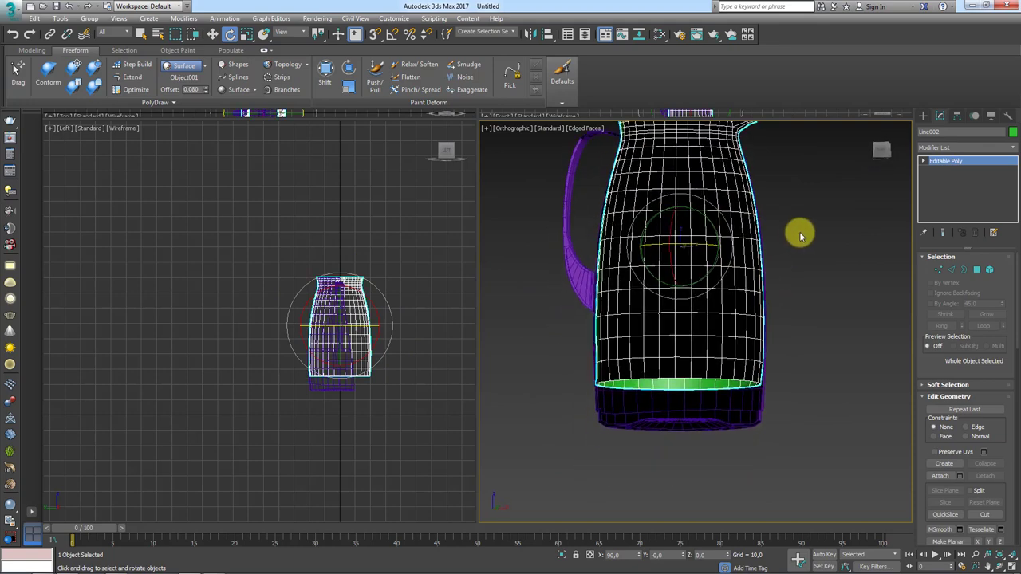
Select the jug's bottom border ring and rotate it into place
{"action": "left_click", "coordinate": [963, 272]}
{"action": "scroll", "coordinate": [797, 364], "scroll_direction": "up", "scroll_amount": 2}
{"action": "scroll", "coordinate": [758, 338], "scroll_direction": "up", "scroll_amount": 2}
{"action": "scroll", "coordinate": [626, 332], "scroll_direction": "up", "scroll_amount": 3}
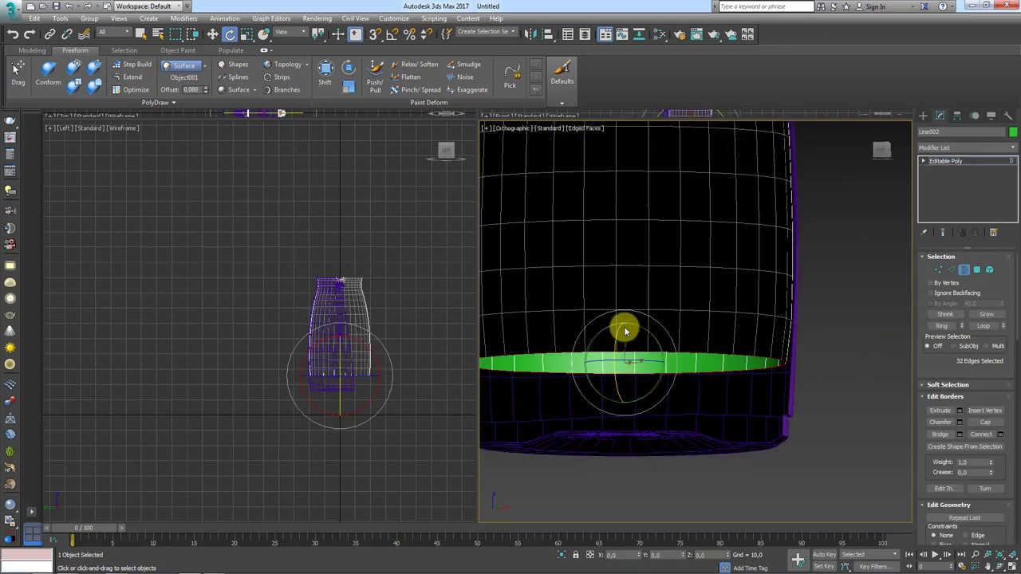
{"action": "left_click_drag", "start_coordinate": [623, 331], "coordinate": [637, 377]}
{"action": "key", "text": "r"}
{"action": "key", "text": "t"}
{"action": "key", "text": "shift+z"}
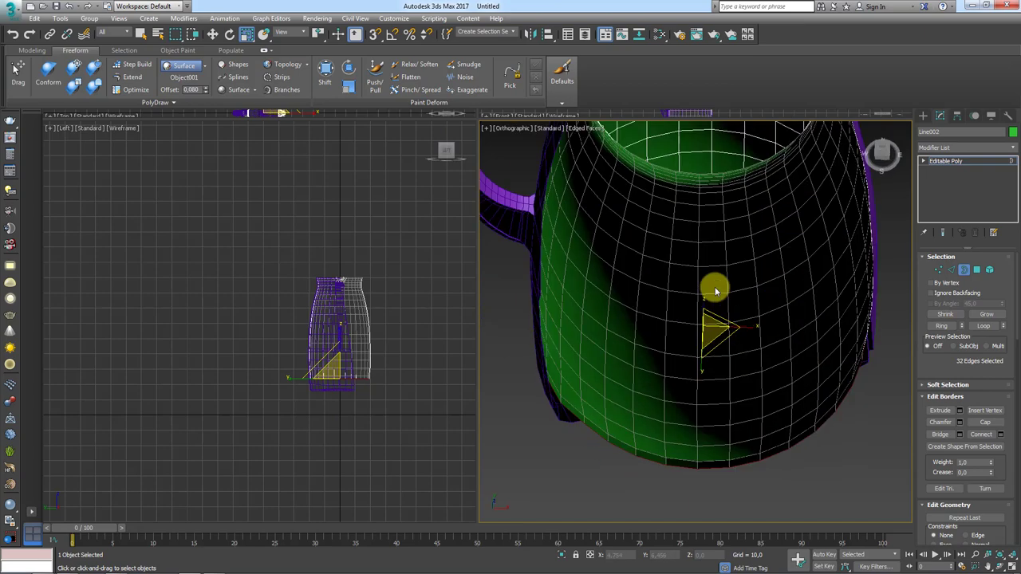
Scale the bottom ring down to a tiny ellipse and return to the whole object
{"action": "mouse_move", "coordinate": [714, 341]}
{"action": "left_mouse_down"}
{"action": "mouse_move", "coordinate": [705, 315]}
{"action": "mouse_move", "coordinate": [727, 386]}
{"action": "left_mouse_up"}
{"action": "key", "text": "w"}
{"action": "key", "text": "r"}
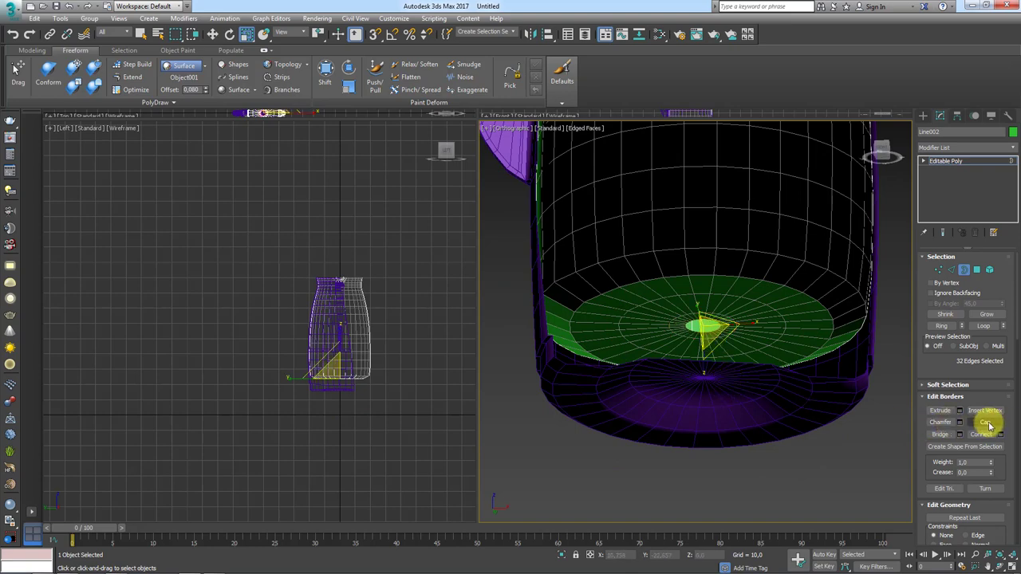
{"action": "scroll", "coordinate": [998, 447], "scroll_direction": "down", "scroll_amount": 2}
{"action": "scroll", "coordinate": [989, 435], "scroll_direction": "down", "scroll_amount": 2}
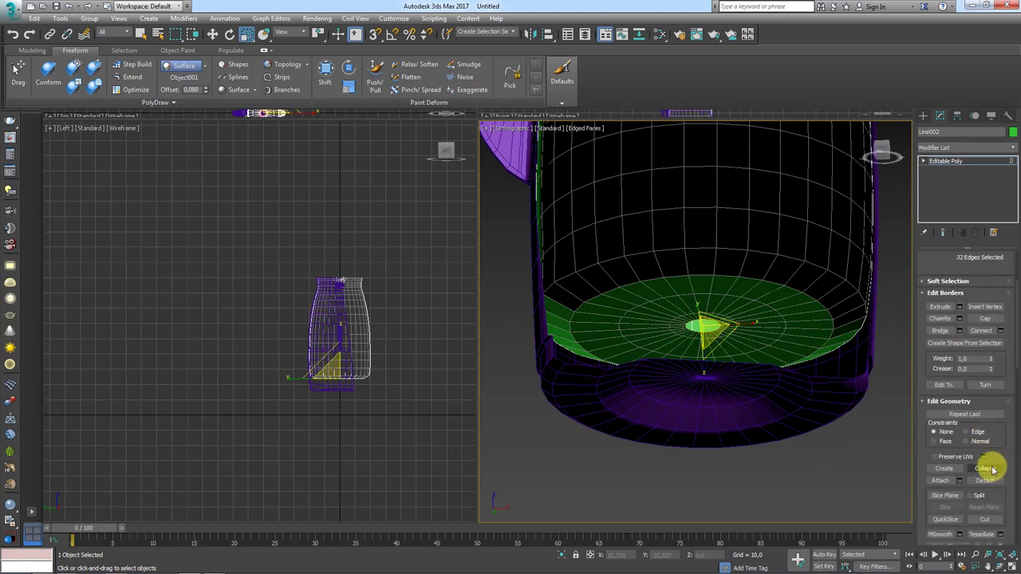
{"action": "left_click", "coordinate": [957, 161]}
{"action": "scroll", "coordinate": [793, 186], "scroll_direction": "down", "scroll_amount": 5}
{"action": "middle_click_drag", "start_coordinate": [793, 187], "coordinate": [674, 323], "text": "alt"}
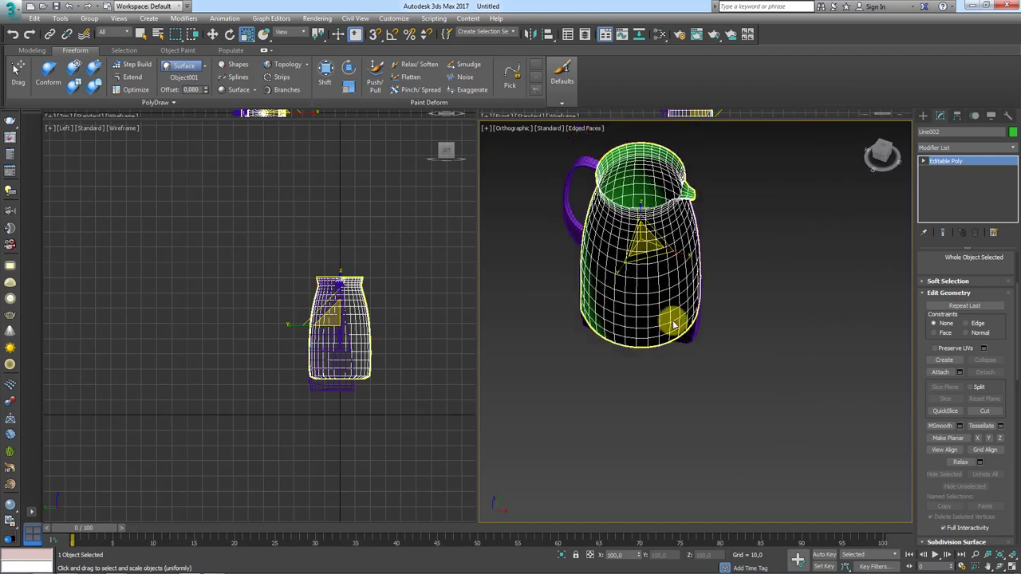
{"action": "scroll", "coordinate": [673, 323], "scroll_direction": "up", "scroll_amount": 3}
Remove the stray Slice modifier from the jug and zoom back out
{"action": "scroll", "coordinate": [745, 341], "scroll_direction": "up", "scroll_amount": 3}
{"action": "left_click", "coordinate": [965, 148]}
{"action": "left_click", "coordinate": [1017, 223]}
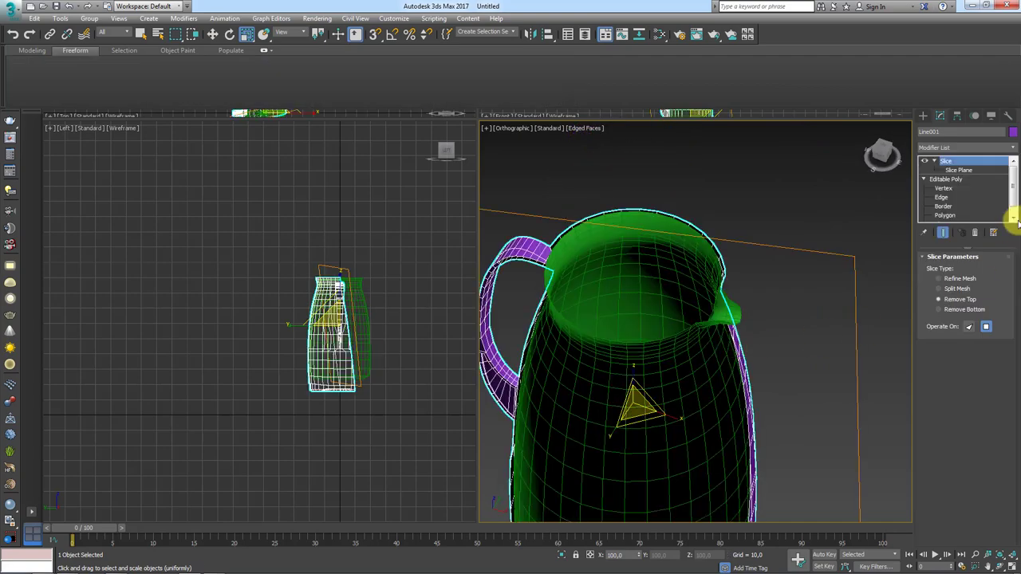
{"action": "left_click", "coordinate": [975, 232]}
{"action": "scroll", "coordinate": [798, 296], "scroll_direction": "up", "scroll_amount": 1}
{"action": "scroll", "coordinate": [756, 303], "scroll_direction": "up", "scroll_amount": 2}
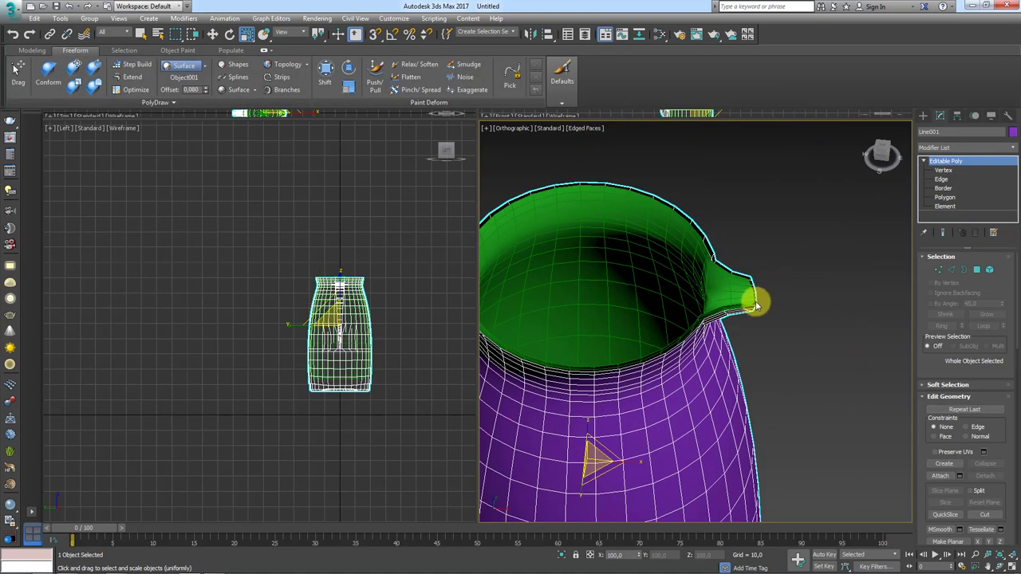
{"action": "scroll", "coordinate": [756, 304], "scroll_direction": "up", "scroll_amount": 3}
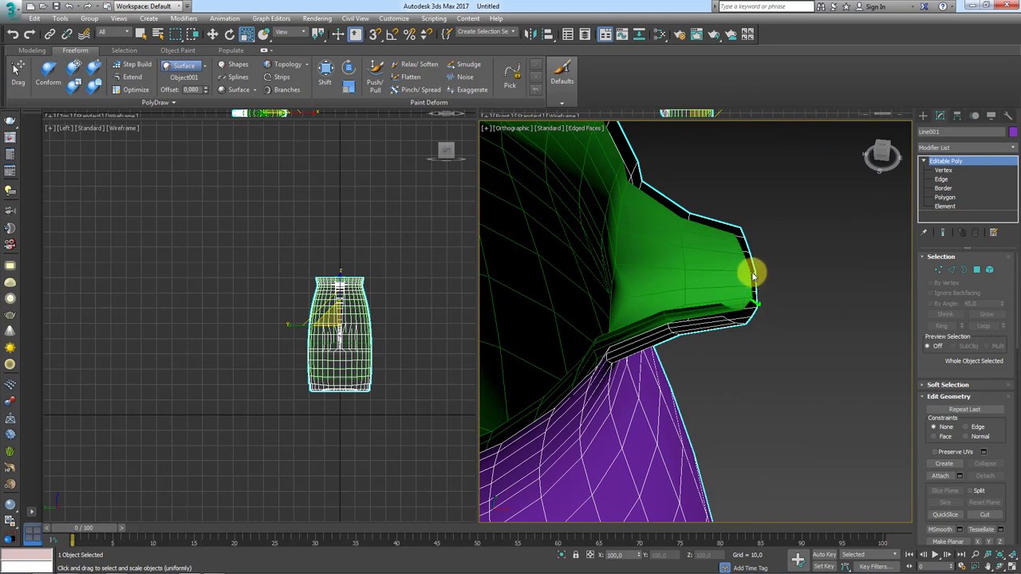
{"action": "key", "text": "shift+z"}
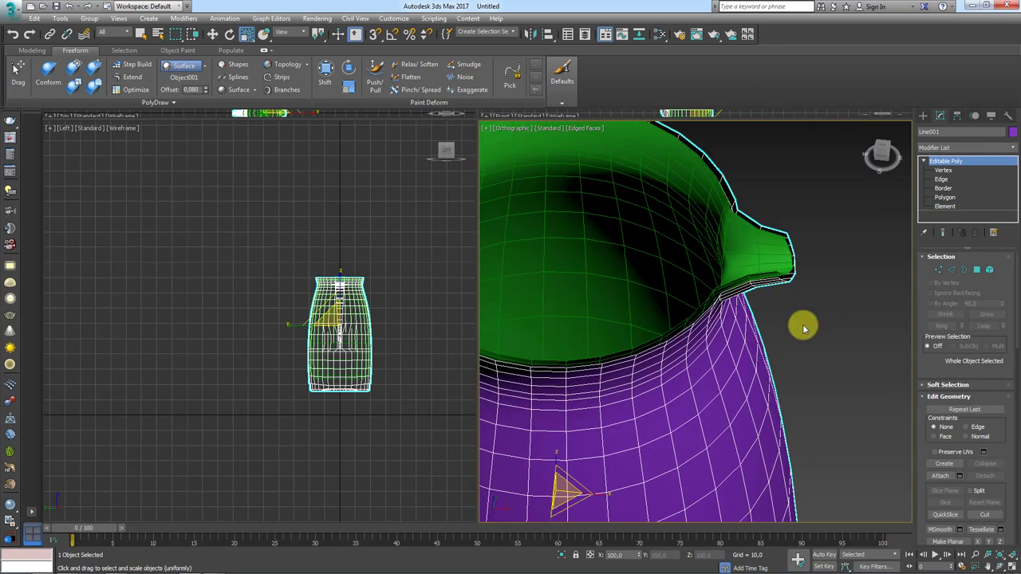
{"action": "key", "text": "shift+z"}
Attach the green inner wall to the jug and check the top rim border
{"action": "left_click", "coordinate": [941, 476]}
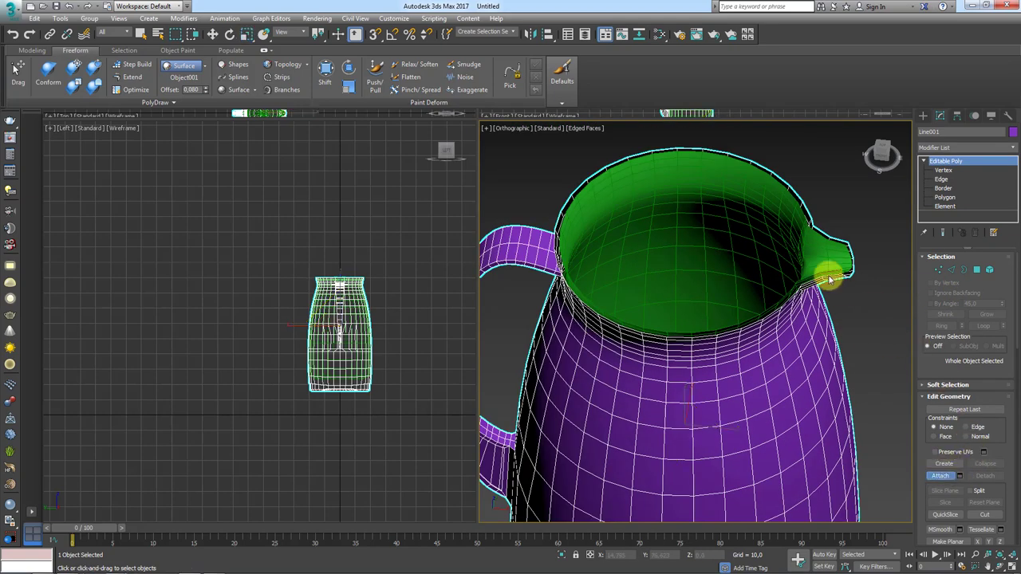
{"action": "left_click", "coordinate": [738, 215]}
{"action": "key", "text": "shift+z"}
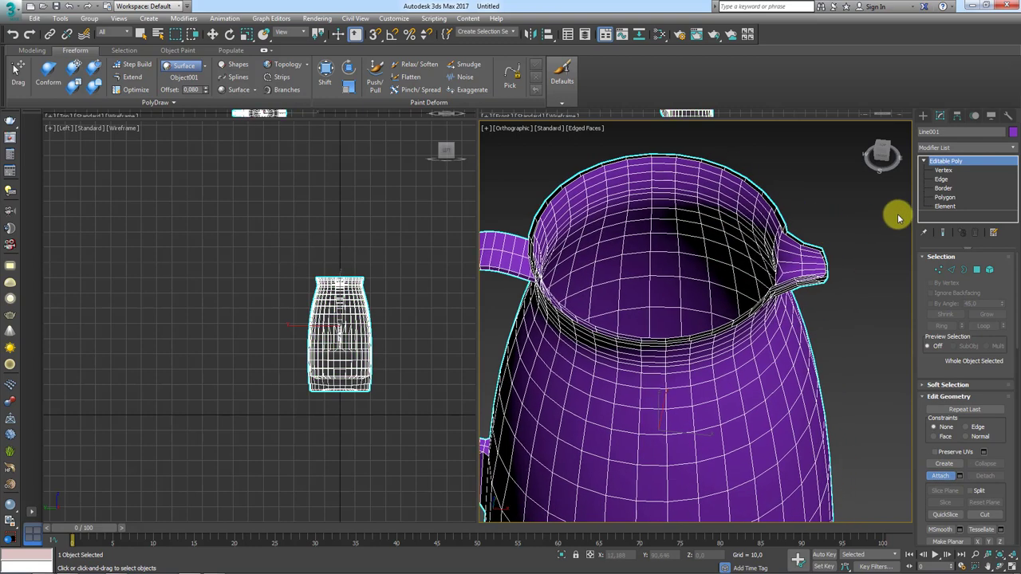
{"action": "left_click", "coordinate": [942, 188]}
{"action": "left_click", "coordinate": [763, 234]}
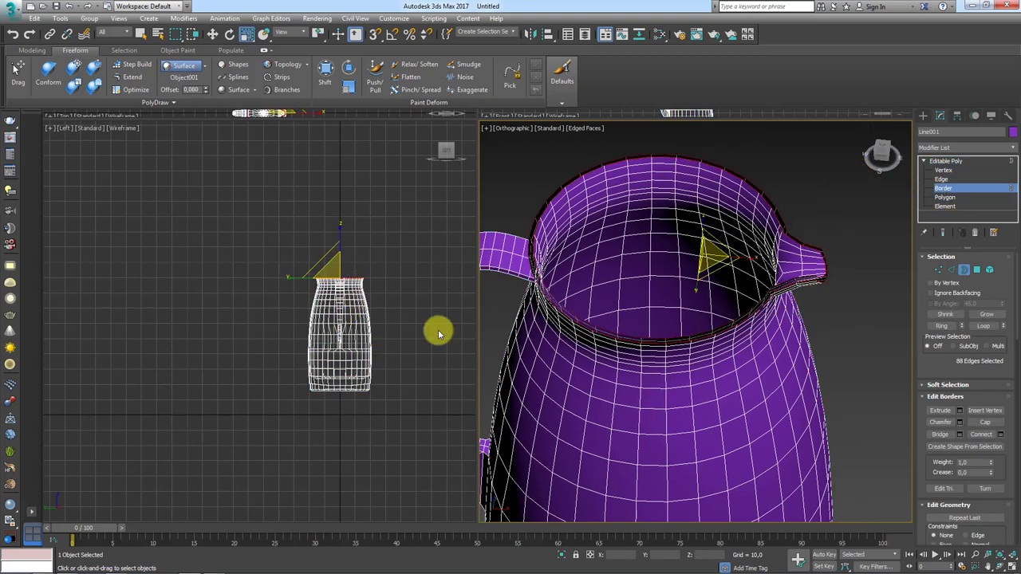
{"action": "middle_click_drag", "start_coordinate": [816, 300], "coordinate": [842, 268], "text": "alt"}
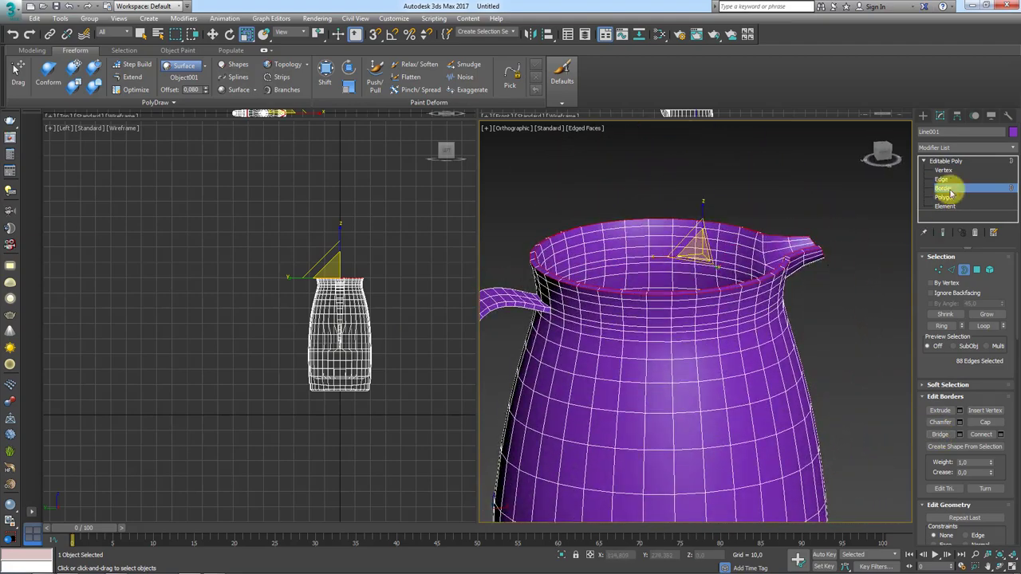
{"action": "left_click", "coordinate": [945, 160]}
{"action": "scroll", "coordinate": [781, 292], "scroll_direction": "down", "scroll_amount": 5}
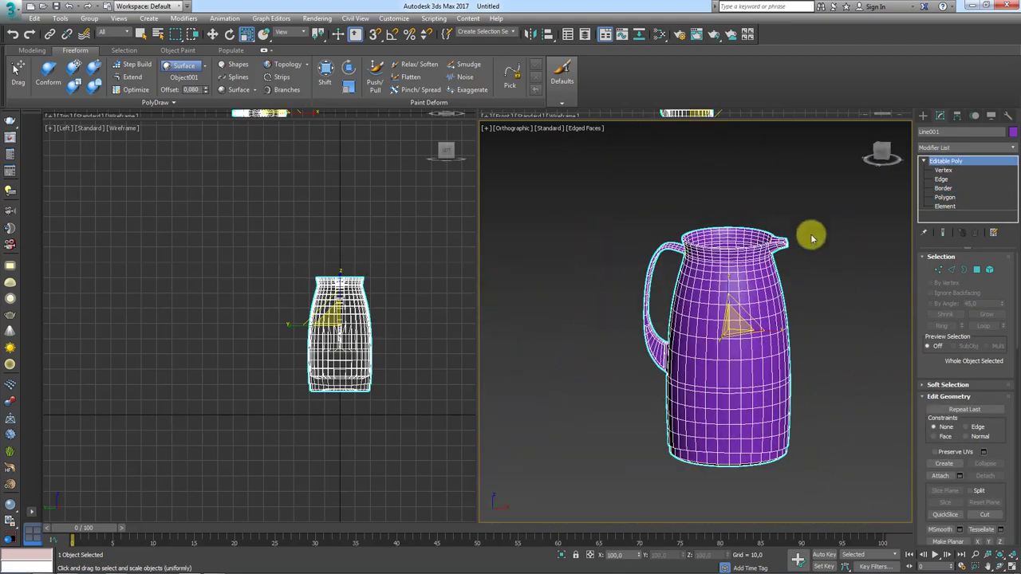
Unhide all hidden objects and select the lid now sitting on the jug top
{"action": "right_click", "coordinate": [590, 407]}
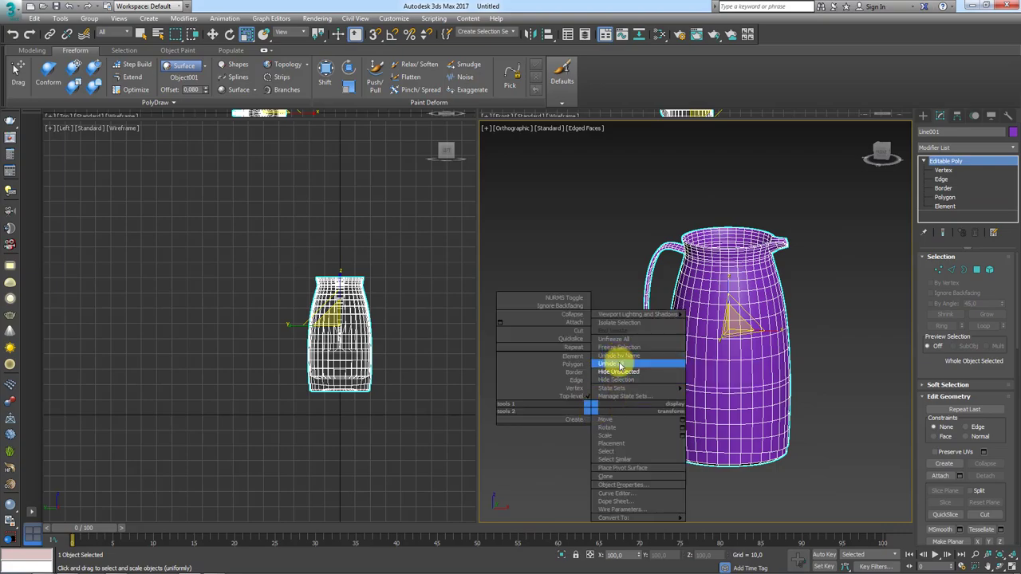
{"action": "left_click", "coordinate": [615, 363]}
{"action": "middle_click_drag", "start_coordinate": [722, 334], "coordinate": [729, 433], "text": "alt"}
{"action": "left_click", "coordinate": [728, 316]}
Inspect the smoothed lid from above and the side, then select the jug body
{"action": "scroll", "coordinate": [728, 317], "scroll_direction": "up", "scroll_amount": 5}
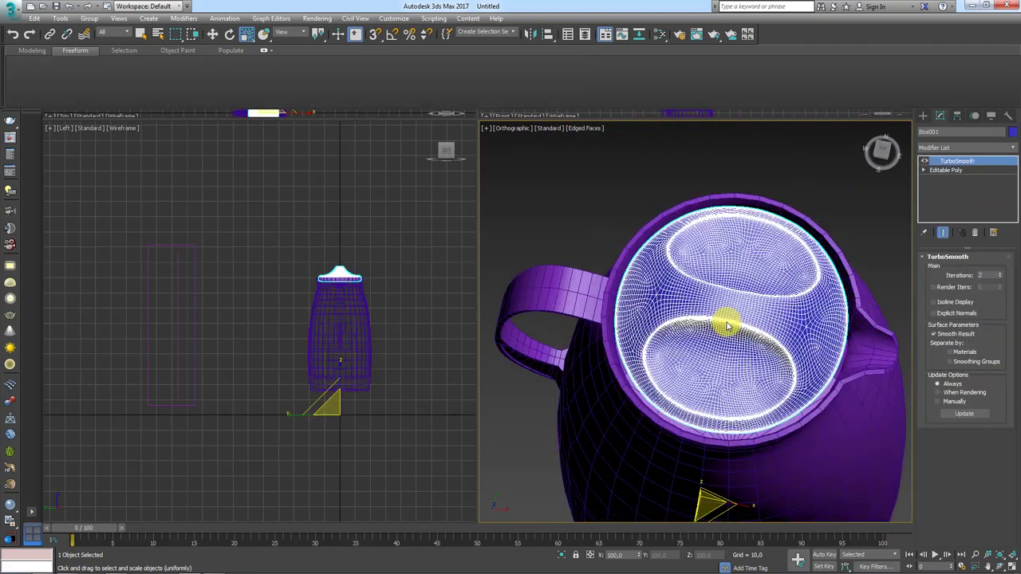
{"action": "mouse_move", "coordinate": [722, 325]}
{"action": "middle_mouse_down", "text": "alt"}
{"action": "mouse_move", "coordinate": [771, 353]}
{"action": "mouse_move", "coordinate": [759, 358]}
{"action": "mouse_move", "coordinate": [721, 315]}
{"action": "mouse_move", "coordinate": [781, 303]}
{"action": "middle_mouse_up", "text": "alt"}
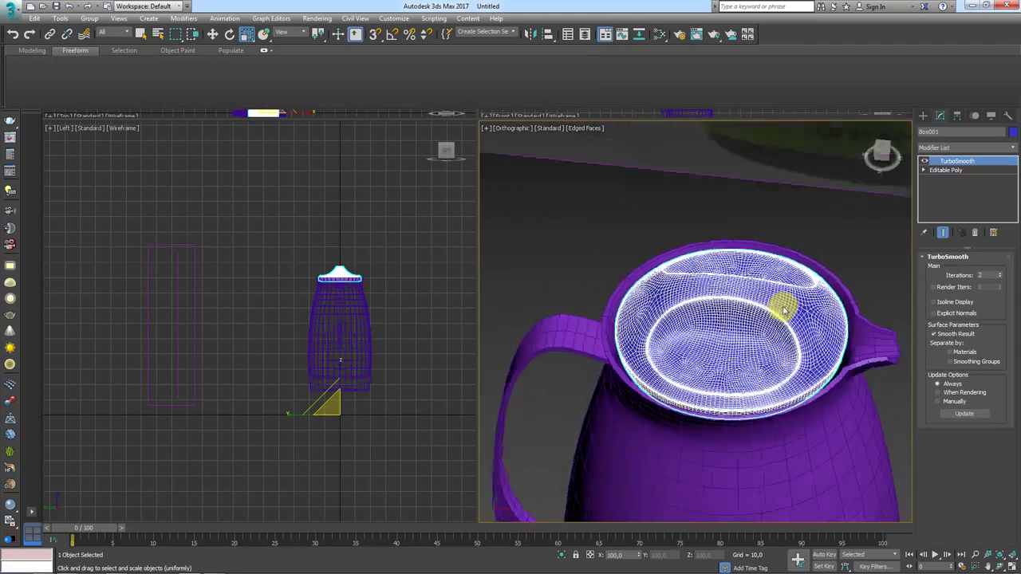
{"action": "scroll", "coordinate": [725, 387], "scroll_direction": "down", "scroll_amount": 3}
{"action": "mouse_move", "coordinate": [724, 388]}
{"action": "middle_mouse_down", "text": "alt"}
{"action": "mouse_move", "coordinate": [738, 274]}
{"action": "mouse_move", "coordinate": [797, 237]}
{"action": "middle_mouse_up", "text": "alt"}
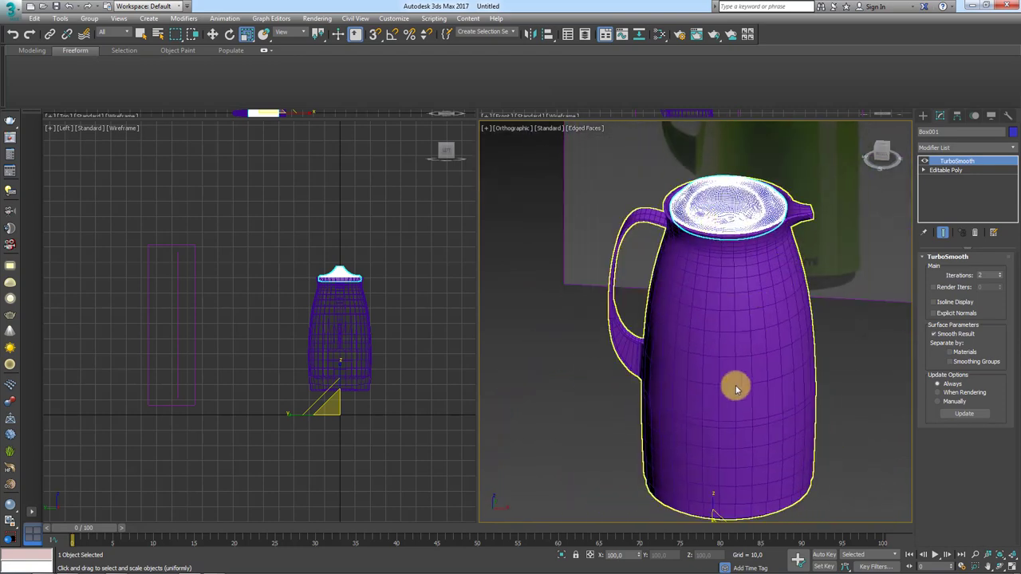
{"action": "left_click", "coordinate": [757, 283]}
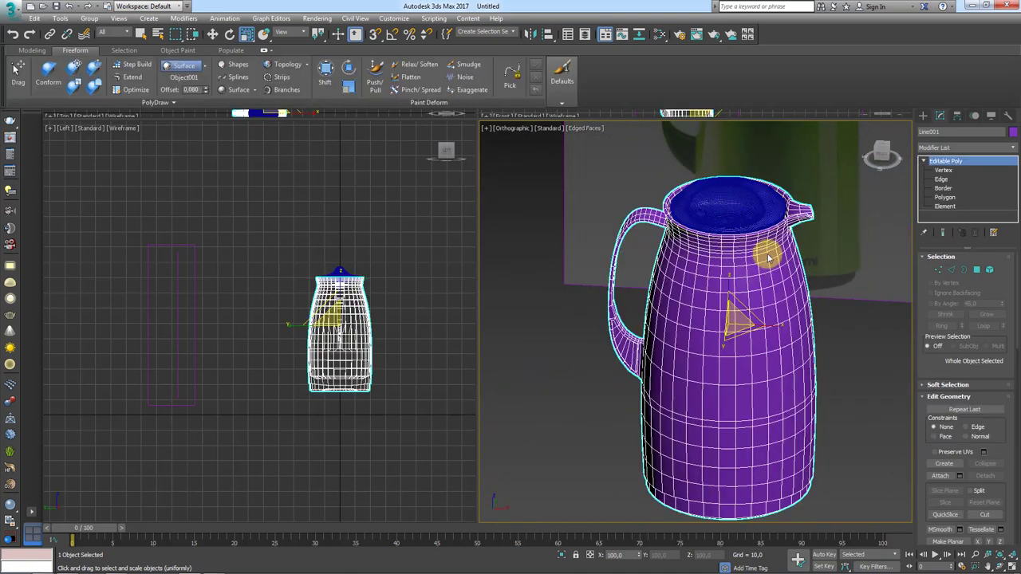
Apply a TurboSmooth modifier (1 iteration) to the jug body
{"action": "scroll", "coordinate": [667, 322], "scroll_direction": "up", "scroll_amount": 5}
{"action": "middle_click_drag", "start_coordinate": [781, 299], "coordinate": [708, 349]}
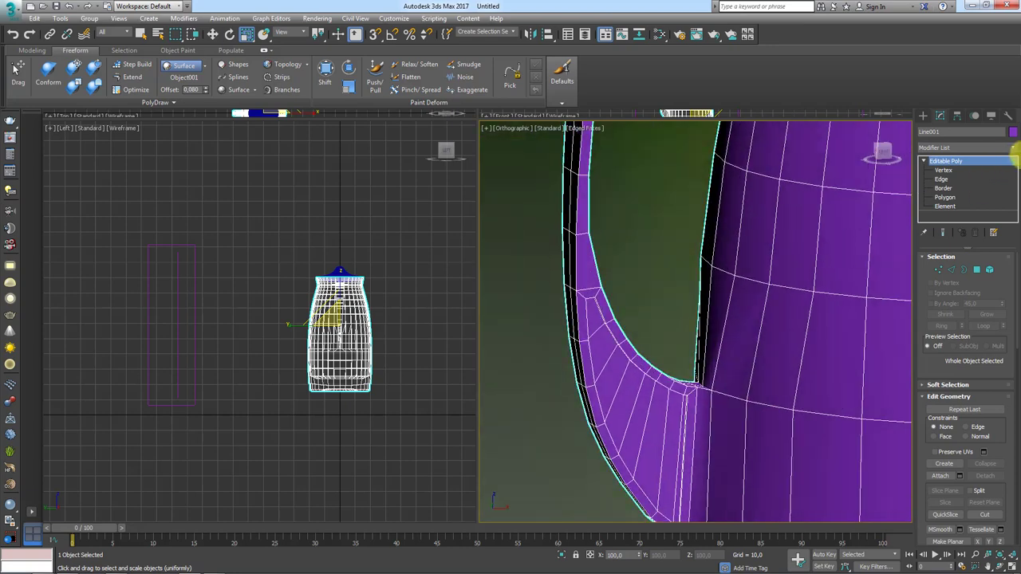
{"action": "left_click", "coordinate": [1013, 148]}
{"action": "scroll", "coordinate": [981, 399], "scroll_direction": "down", "scroll_amount": 10}
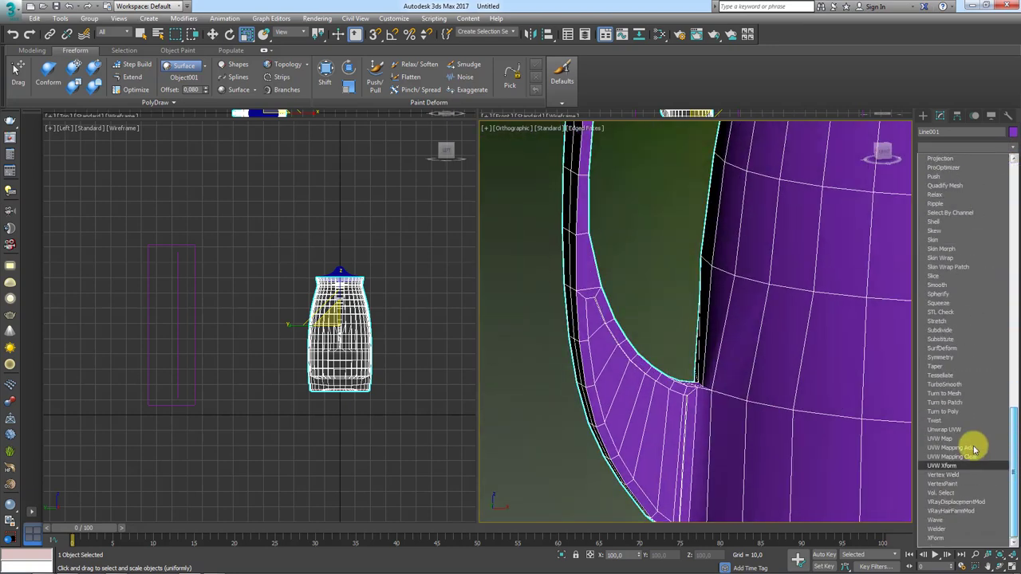
{"action": "left_click", "coordinate": [943, 384]}
Compare the smoothed handle's curve against the reference image from several angles
{"action": "scroll", "coordinate": [718, 358], "scroll_direction": "down", "scroll_amount": 3}
{"action": "scroll", "coordinate": [667, 336], "scroll_direction": "up", "scroll_amount": 3}
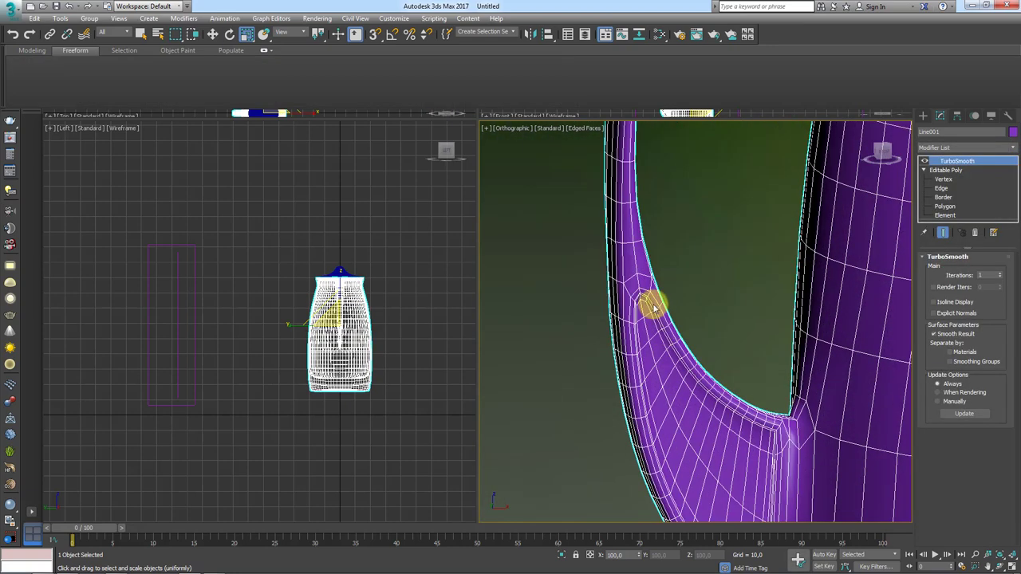
{"action": "scroll", "coordinate": [646, 310], "scroll_direction": "down", "scroll_amount": 4}
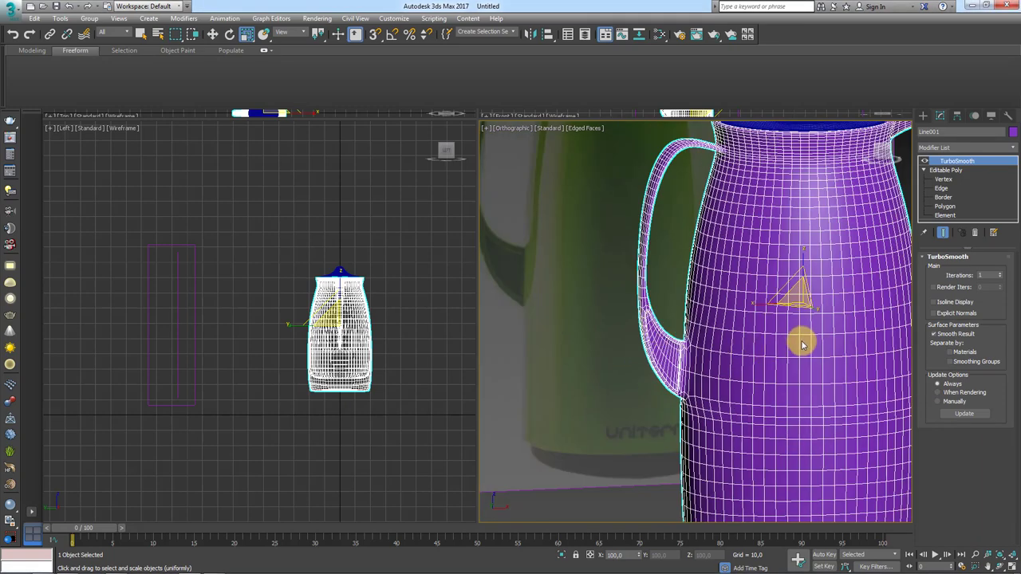
{"action": "scroll", "coordinate": [802, 345], "scroll_direction": "down", "scroll_amount": 4}
{"action": "scroll", "coordinate": [679, 328], "scroll_direction": "up", "scroll_amount": 4}
{"action": "scroll", "coordinate": [684, 334], "scroll_direction": "up", "scroll_amount": 2}
{"action": "scroll", "coordinate": [726, 348], "scroll_direction": "up", "scroll_amount": 2}
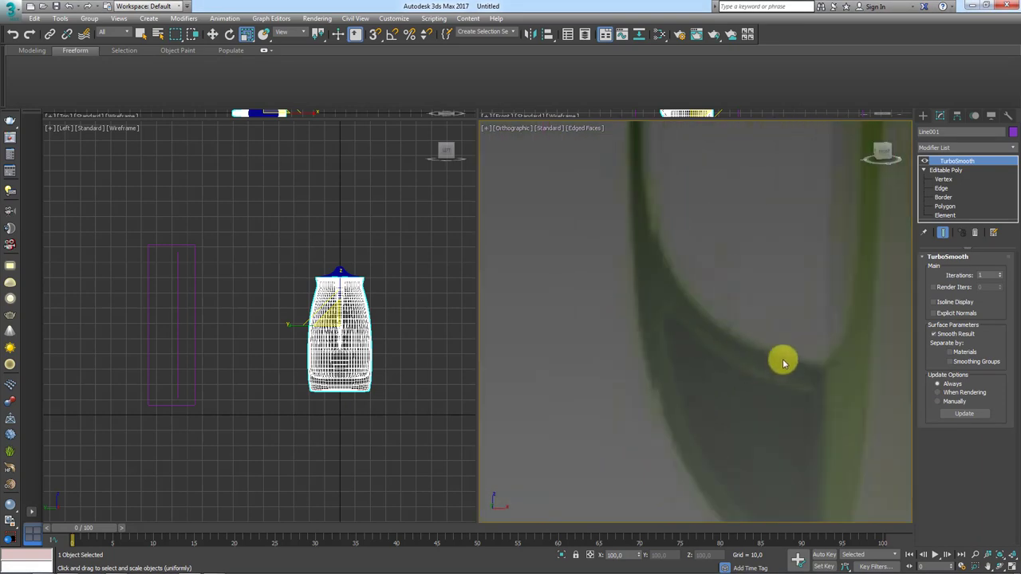
{"action": "left_click_drag", "start_coordinate": [781, 361], "coordinate": [687, 297]}
{"action": "left_click_drag", "start_coordinate": [728, 352], "coordinate": [674, 311]}
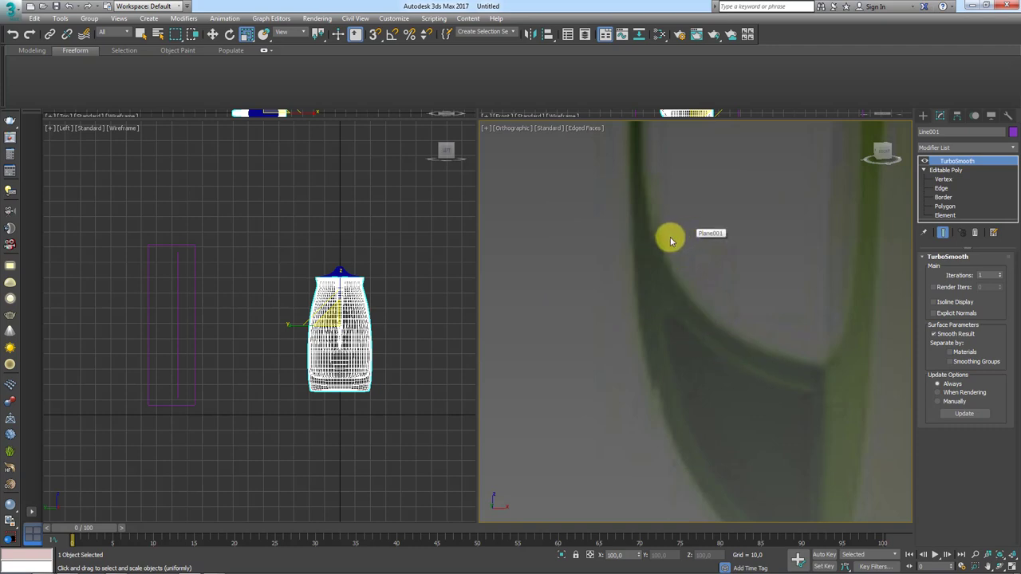
{"action": "left_click_drag", "start_coordinate": [687, 292], "coordinate": [660, 242]}
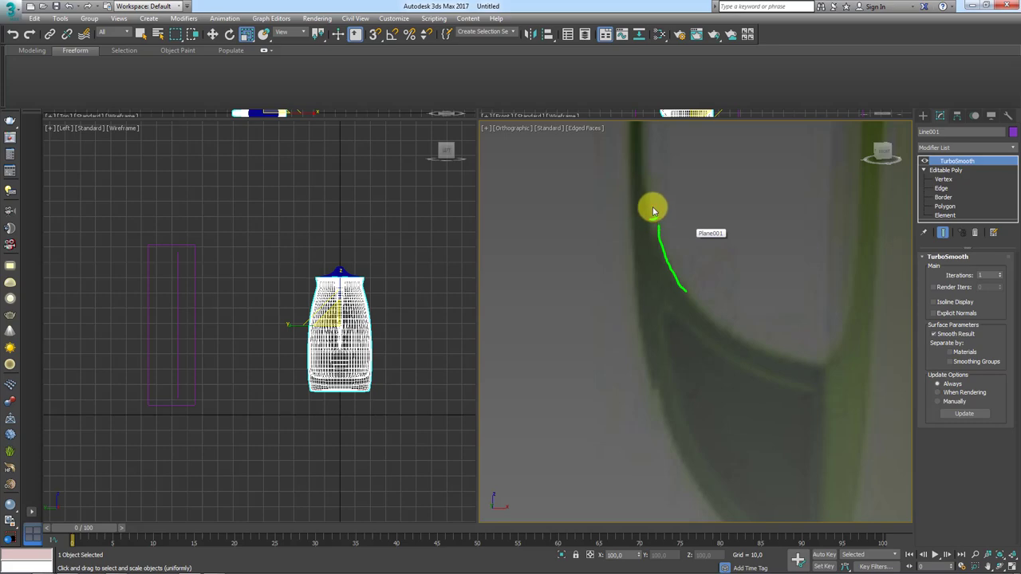
{"action": "scroll", "coordinate": [685, 241], "scroll_direction": "down", "scroll_amount": 5}
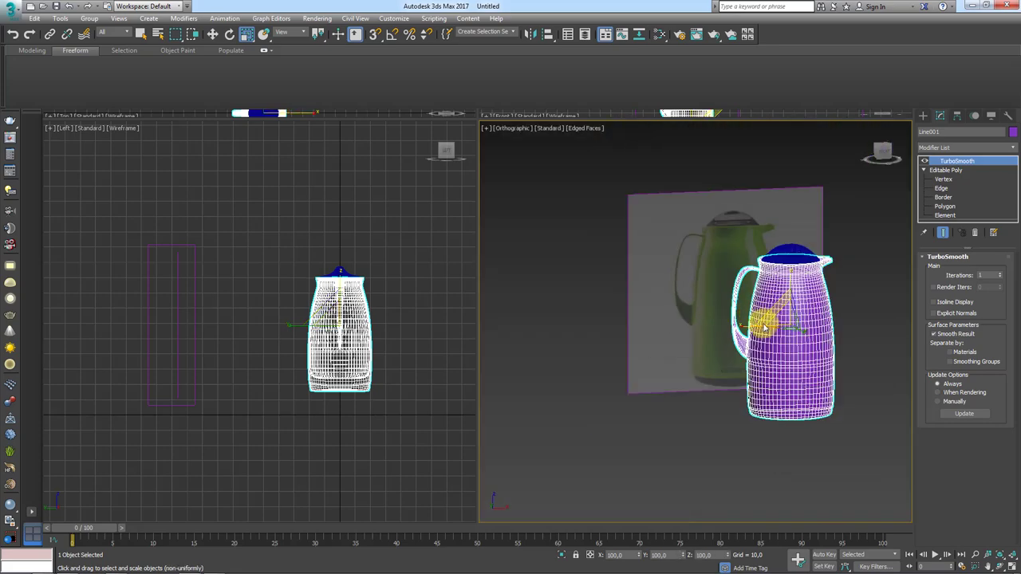
{"action": "middle_click_drag", "start_coordinate": [764, 321], "coordinate": [722, 319], "text": "alt"}
{"action": "scroll", "coordinate": [722, 319], "scroll_direction": "up", "scroll_amount": 5}
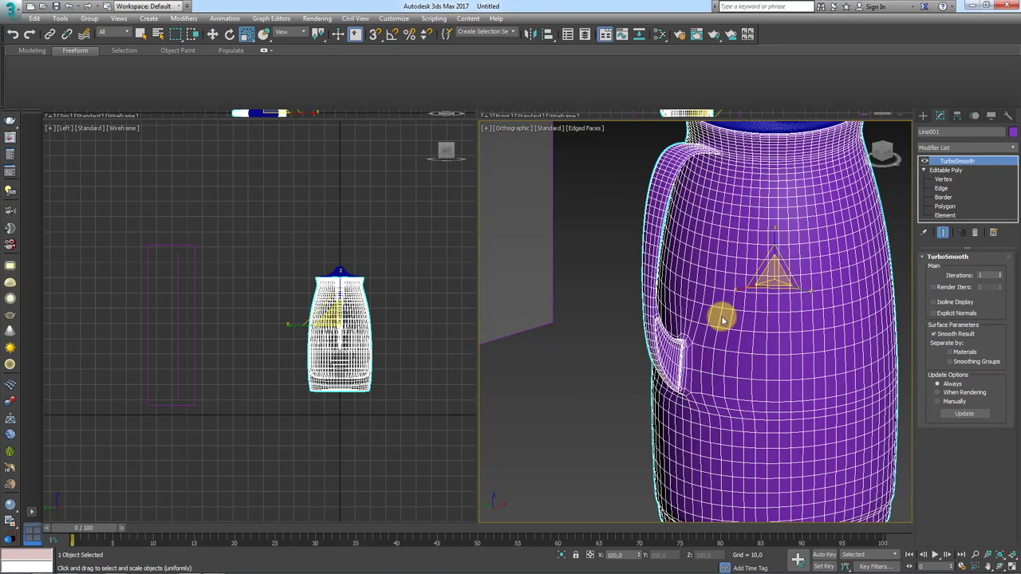
Compare the unsmoothed Editable Poly with the TurboSmooth result, then delete TurboSmooth
{"action": "left_click", "coordinate": [945, 171]}
{"action": "scroll", "coordinate": [762, 274], "scroll_direction": "down", "scroll_amount": 2}
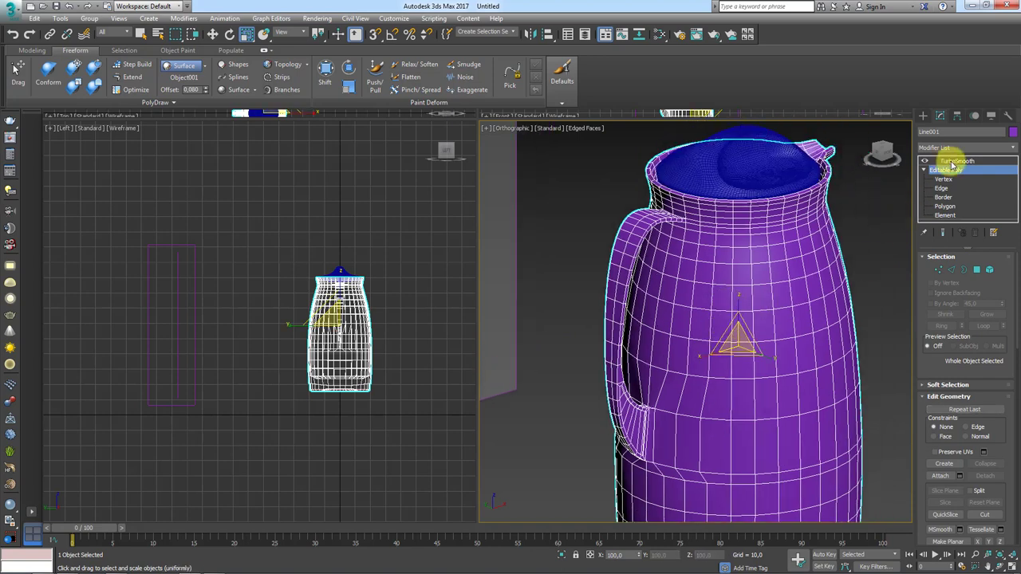
{"action": "left_click", "coordinate": [953, 161]}
{"action": "left_click", "coordinate": [973, 231]}
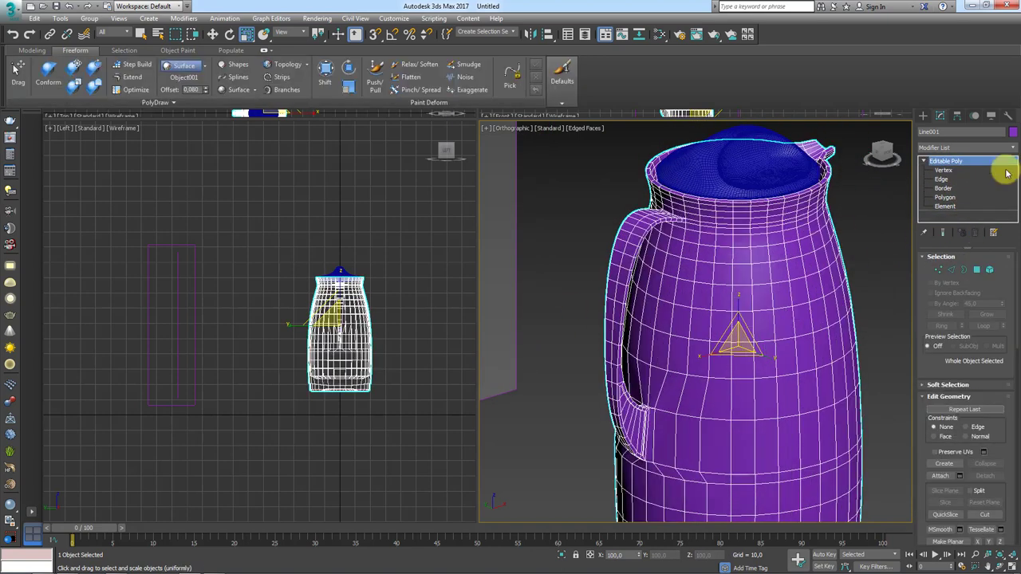
Add a Crease modifier, delete it, and add a CreaseSet modifier instead
{"action": "left_click", "coordinate": [1014, 149]}
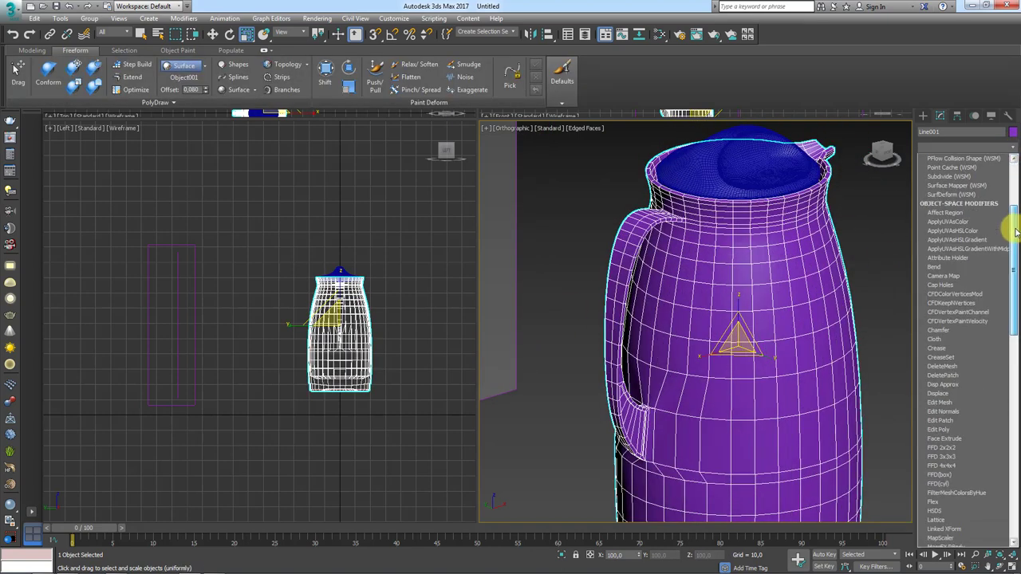
{"action": "scroll", "coordinate": [1016, 230], "scroll_direction": "down", "scroll_amount": 4}
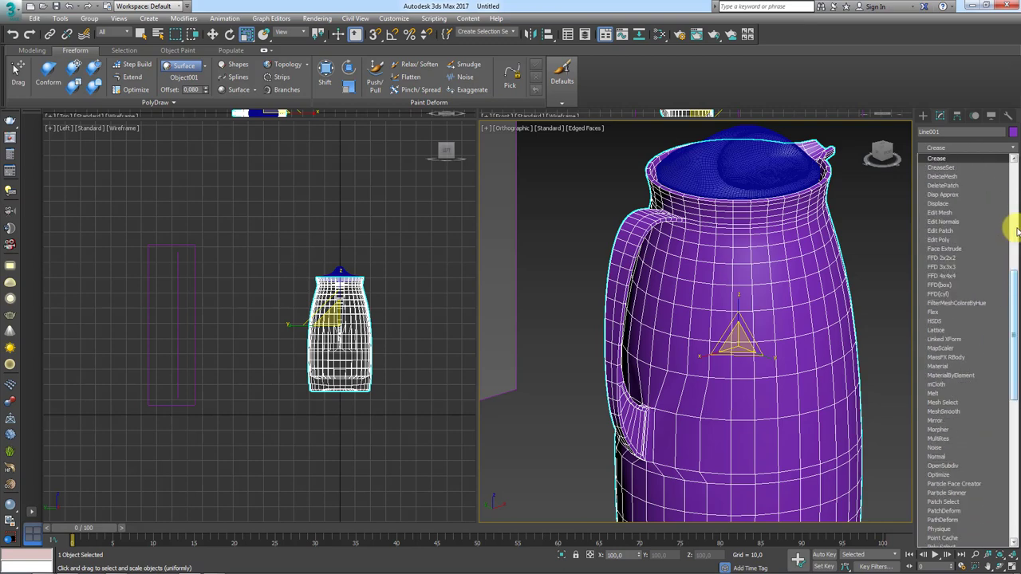
{"action": "type", "text": "cr"}
{"action": "left_click", "coordinate": [947, 163]}
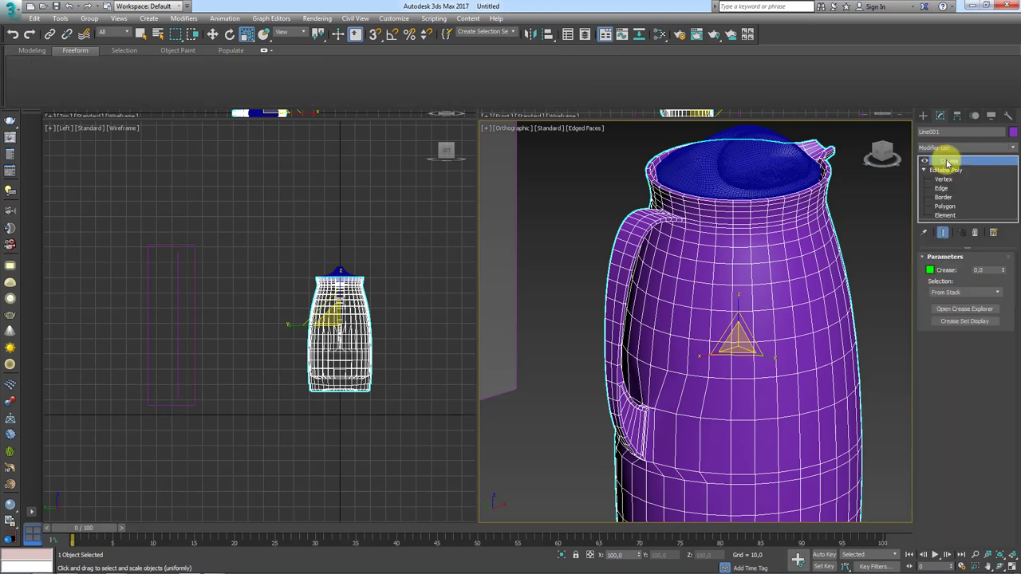
{"action": "left_click", "coordinate": [974, 232]}
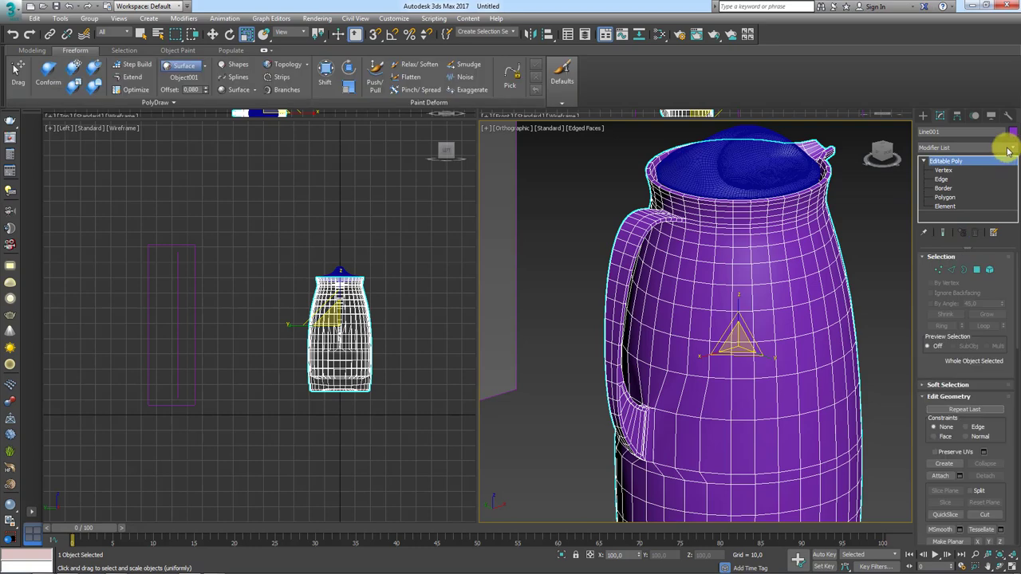
{"action": "left_click", "coordinate": [1011, 148]}
{"action": "scroll", "coordinate": [991, 170], "scroll_direction": "down", "scroll_amount": 12}
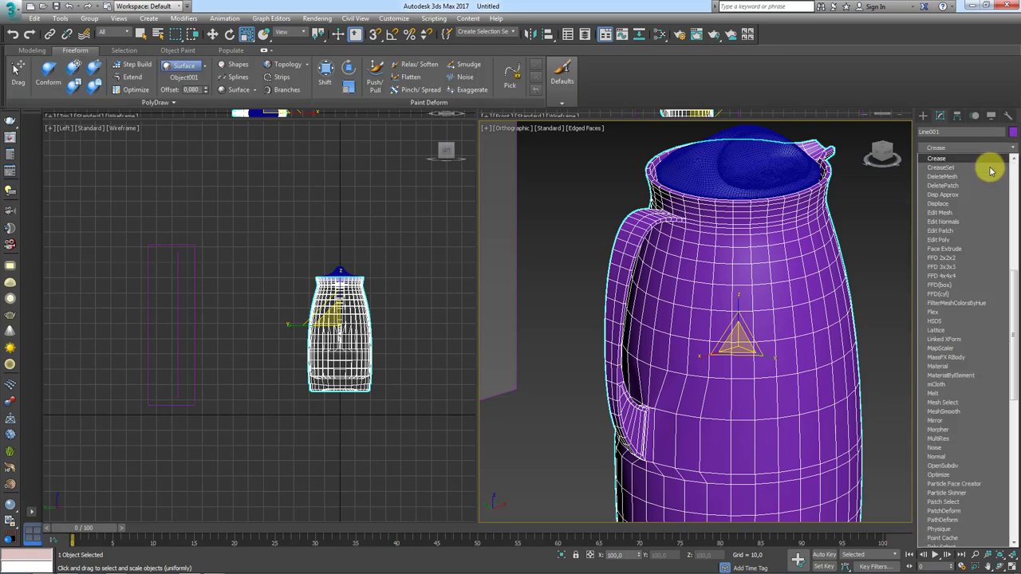
{"action": "left_click", "coordinate": [988, 169]}
Switch to the CreaseSet modifier's Edge sub-object level
{"action": "scroll", "coordinate": [772, 344], "scroll_direction": "down", "scroll_amount": 3}
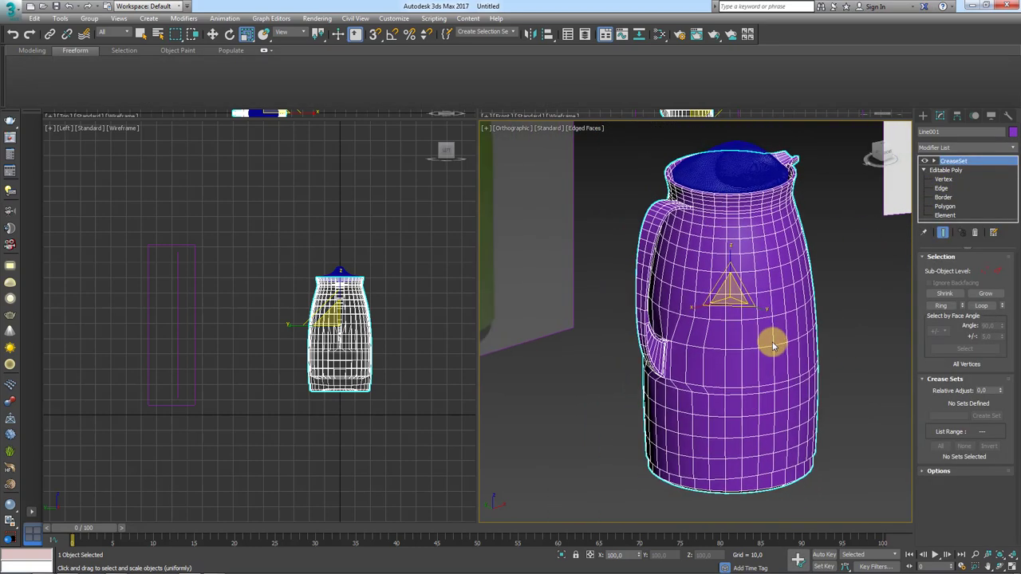
{"action": "scroll", "coordinate": [729, 417], "scroll_direction": "down", "scroll_amount": 1}
{"action": "scroll", "coordinate": [889, 268], "scroll_direction": "up", "scroll_amount": 6}
{"action": "left_click", "coordinate": [949, 170]}
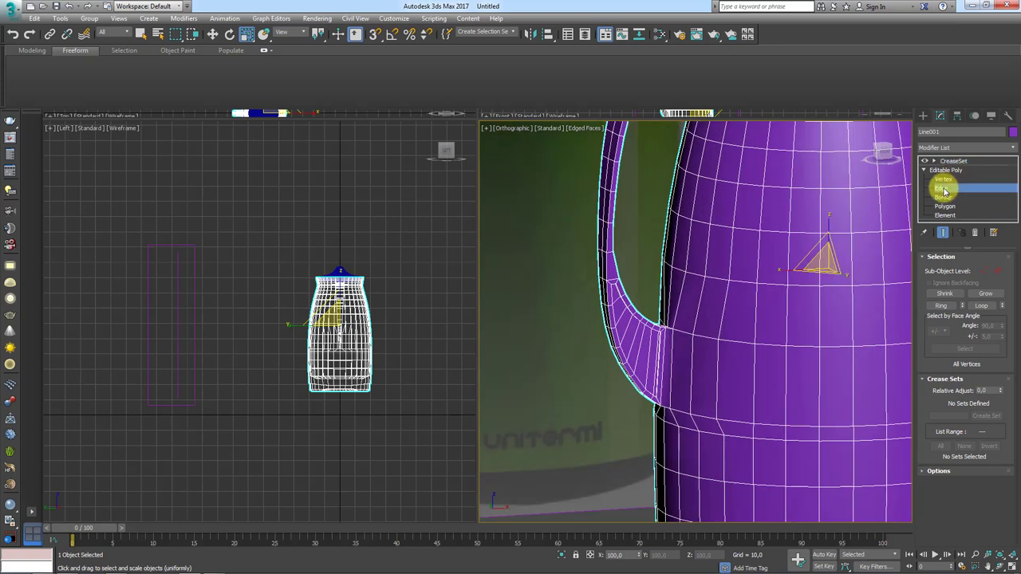
{"action": "left_click", "coordinate": [941, 188]}
{"action": "left_click", "coordinate": [935, 161]}
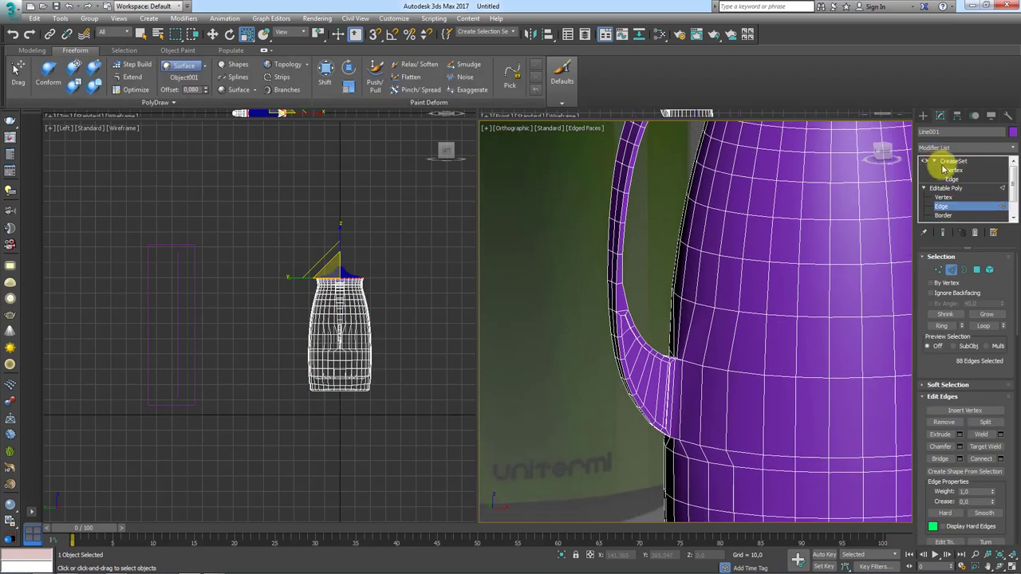
{"action": "left_click", "coordinate": [953, 171]}
{"action": "left_click", "coordinate": [943, 188]}
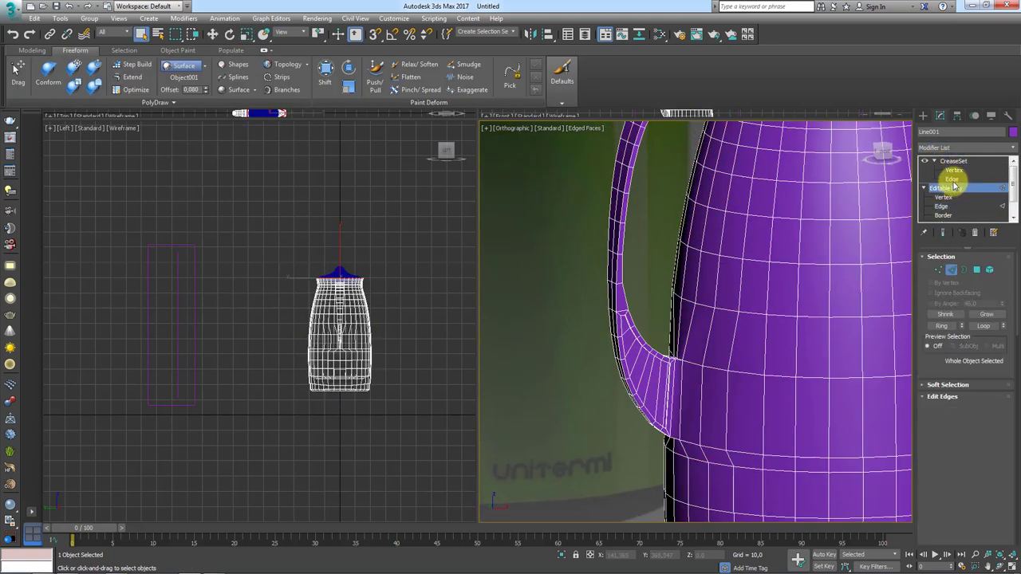
{"action": "left_click", "coordinate": [953, 178]}
{"action": "scroll", "coordinate": [612, 304], "scroll_direction": "up", "scroll_amount": 2}
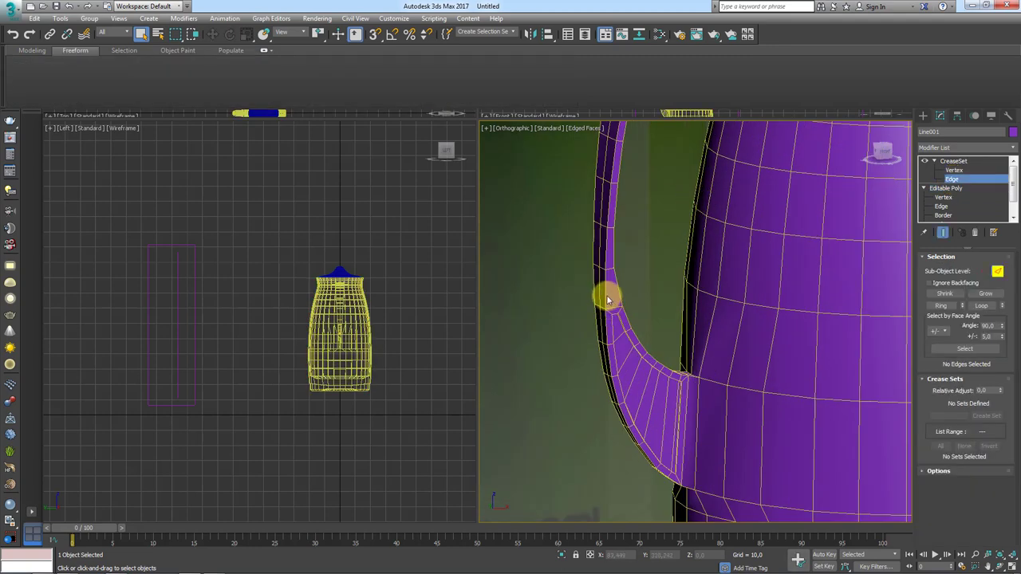
Select three edge loops along the handle, starting with the inner handle loop
{"action": "double_click", "coordinate": [619, 299], "text": "ctrl"}
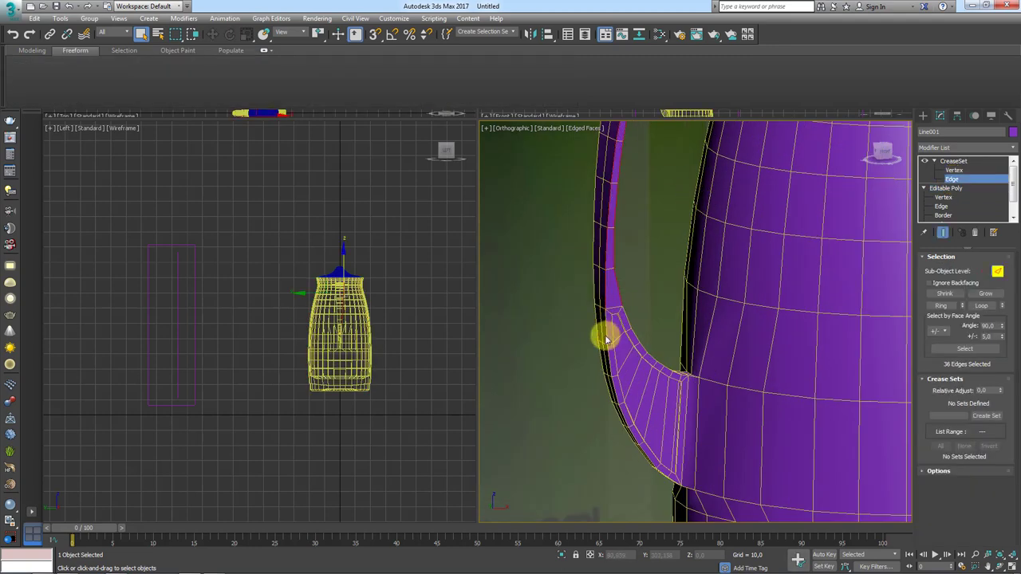
{"action": "middle_click_drag", "start_coordinate": [615, 339], "coordinate": [622, 299], "text": "alt"}
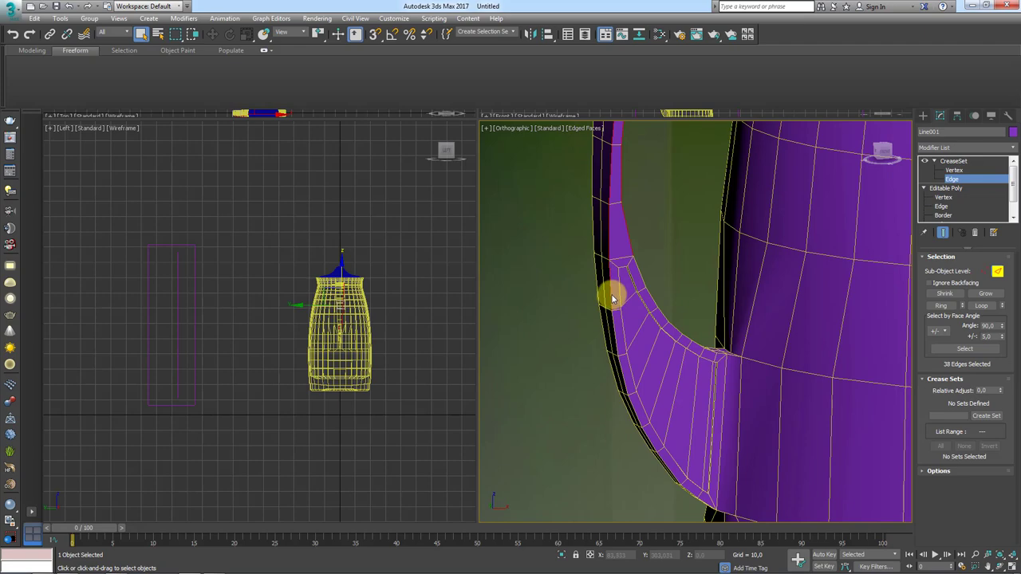
{"action": "double_click", "coordinate": [643, 279], "text": "ctrl"}
{"action": "middle_click_drag", "start_coordinate": [622, 306], "coordinate": [763, 300], "text": "alt"}
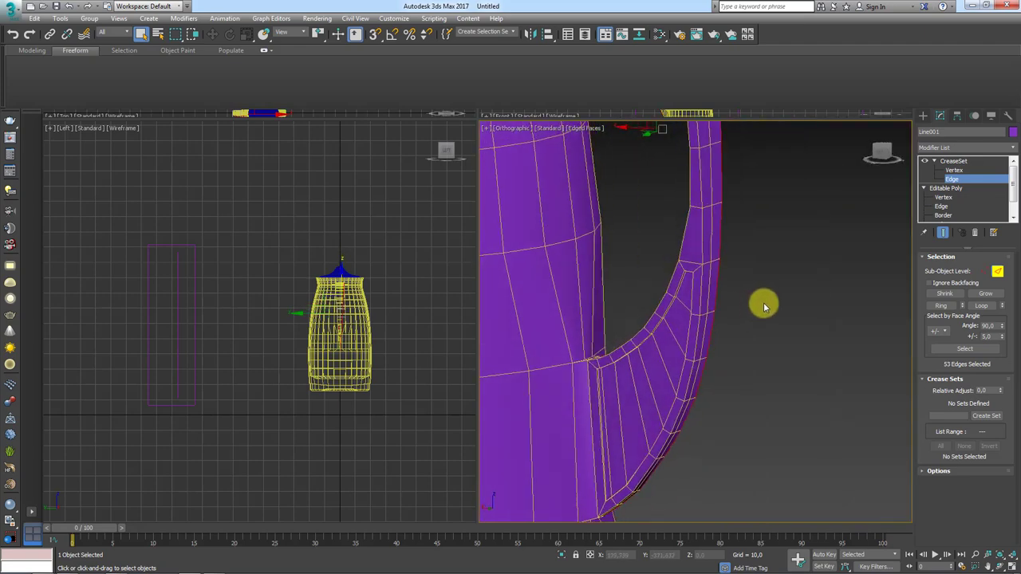
{"action": "double_click", "coordinate": [700, 295], "text": "ctrl"}
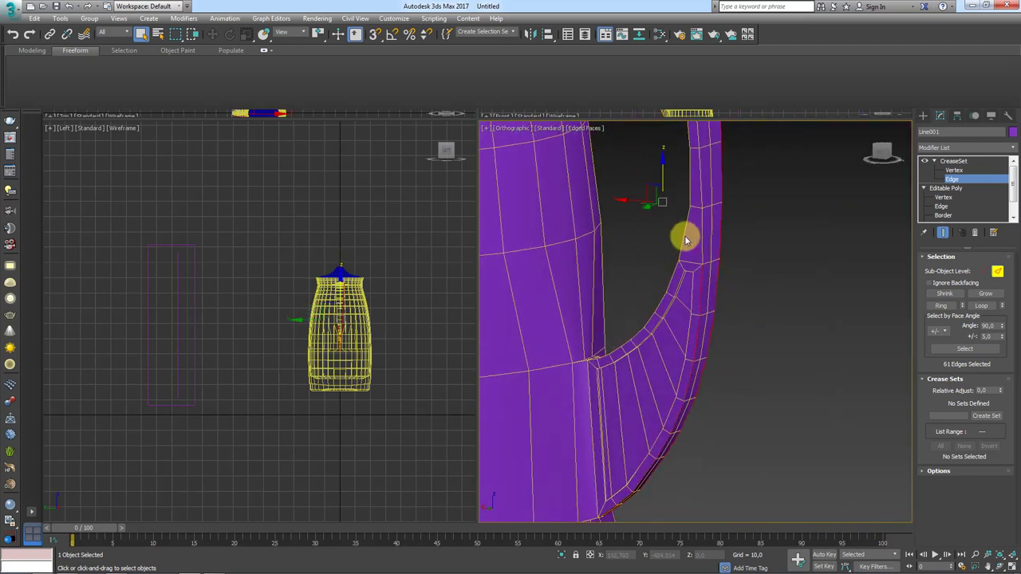
{"action": "mouse_move", "coordinate": [684, 241]}
{"action": "middle_mouse_down", "text": "alt"}
{"action": "mouse_move", "coordinate": [683, 312]}
{"action": "mouse_move", "coordinate": [754, 301]}
{"action": "middle_mouse_up", "text": "alt"}
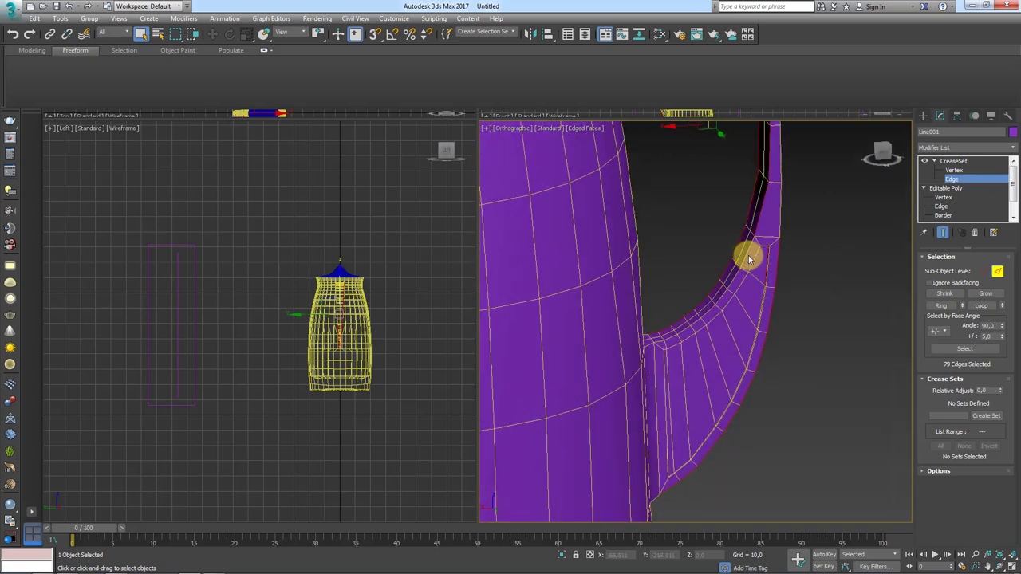
{"action": "scroll", "coordinate": [750, 262], "scroll_direction": "up", "scroll_amount": 3}
{"action": "scroll", "coordinate": [782, 276], "scroll_direction": "up", "scroll_amount": 3}
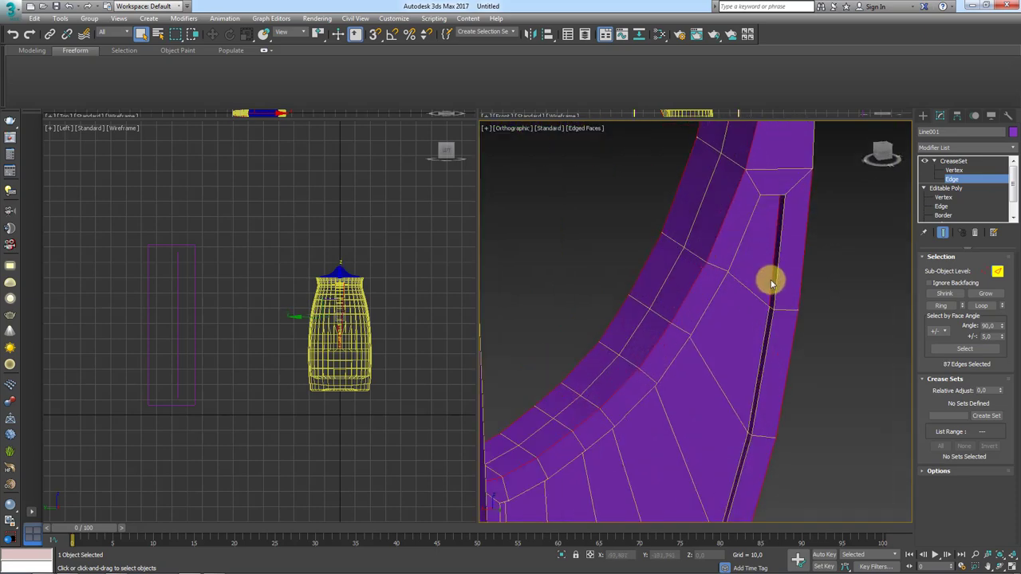
Add the inner groove, inner channel and one more handle edge loop, dropping a stray edge
{"action": "double_click", "coordinate": [768, 315], "text": "ctrl"}
{"action": "middle_click_drag", "start_coordinate": [768, 315], "coordinate": [702, 267], "text": "alt"}
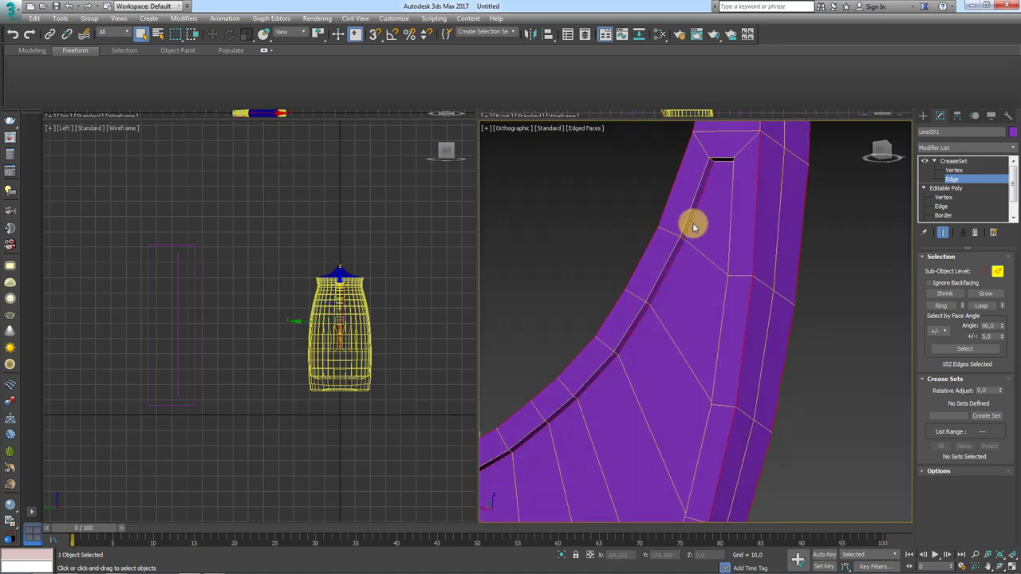
{"action": "mouse_move", "coordinate": [693, 228]}
{"action": "middle_mouse_down", "text": "alt"}
{"action": "mouse_move", "coordinate": [720, 203]}
{"action": "mouse_move", "coordinate": [740, 149]}
{"action": "mouse_move", "coordinate": [722, 170]}
{"action": "middle_mouse_up", "text": "alt"}
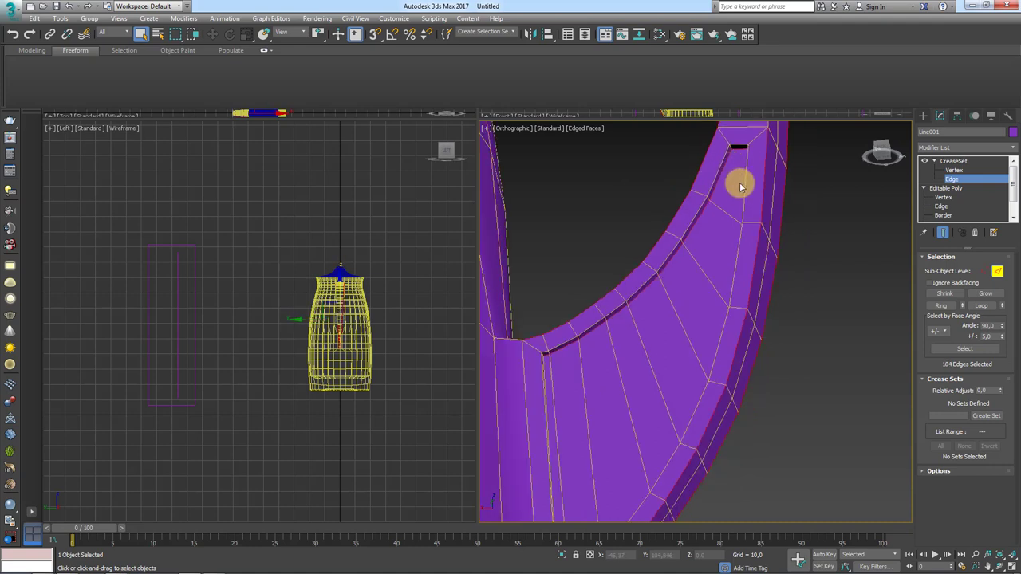
{"action": "mouse_move", "coordinate": [730, 185]}
{"action": "middle_mouse_down", "text": "alt"}
{"action": "mouse_move", "coordinate": [740, 216]}
{"action": "mouse_move", "coordinate": [672, 209]}
{"action": "mouse_move", "coordinate": [676, 224]}
{"action": "mouse_move", "coordinate": [732, 212]}
{"action": "middle_mouse_up", "text": "alt"}
{"action": "left_click", "coordinate": [732, 212], "text": "alt"}
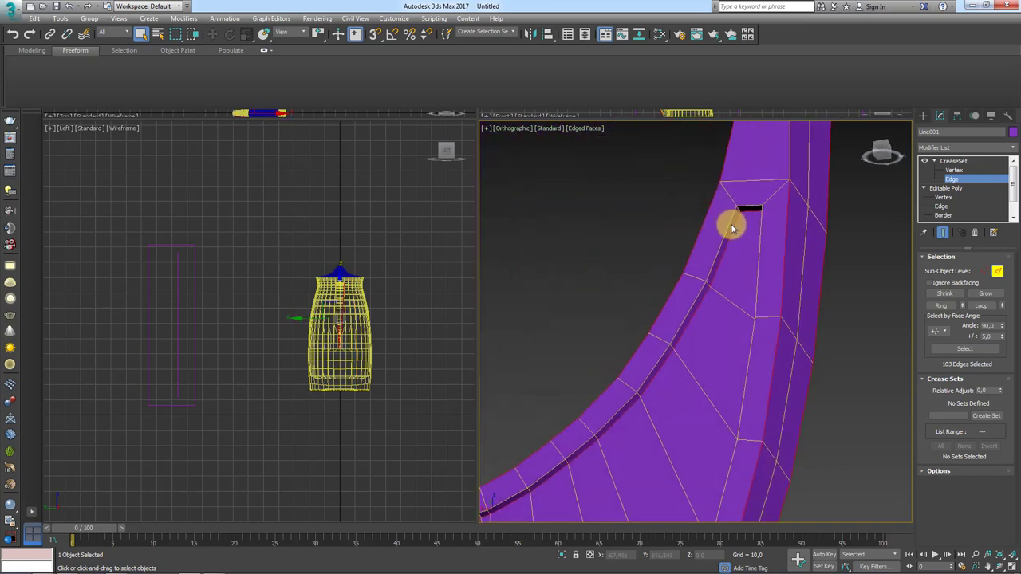
{"action": "double_click", "coordinate": [750, 209], "text": "ctrl"}
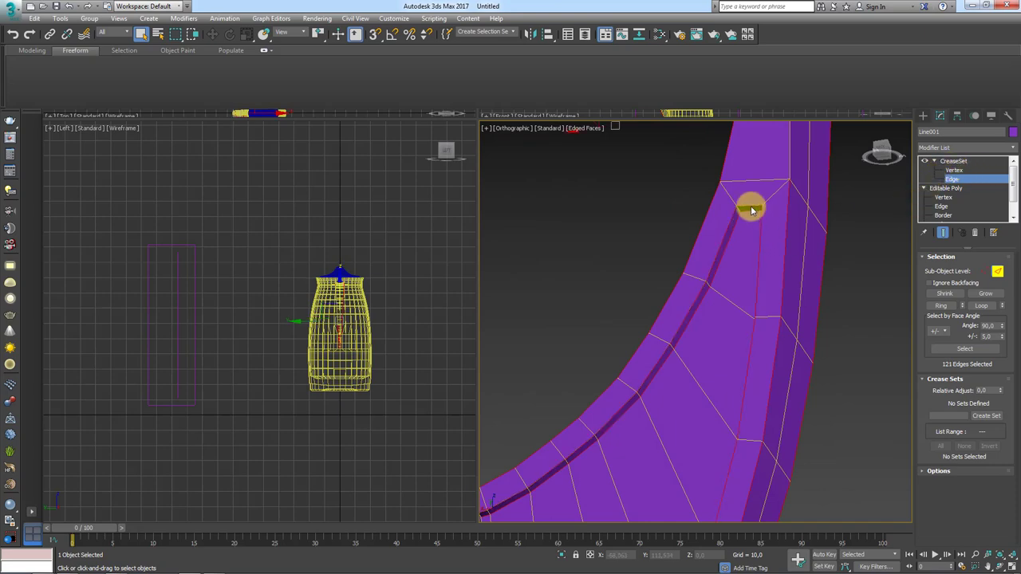
{"action": "mouse_move", "coordinate": [751, 220]}
{"action": "middle_mouse_down", "text": "alt"}
{"action": "mouse_move", "coordinate": [770, 223]}
{"action": "mouse_move", "coordinate": [713, 315]}
{"action": "mouse_move", "coordinate": [747, 223]}
{"action": "mouse_move", "coordinate": [784, 257]}
{"action": "mouse_move", "coordinate": [672, 234]}
{"action": "mouse_move", "coordinate": [597, 250]}
{"action": "mouse_move", "coordinate": [754, 369]}
{"action": "mouse_move", "coordinate": [675, 263]}
{"action": "middle_mouse_up", "text": "alt"}
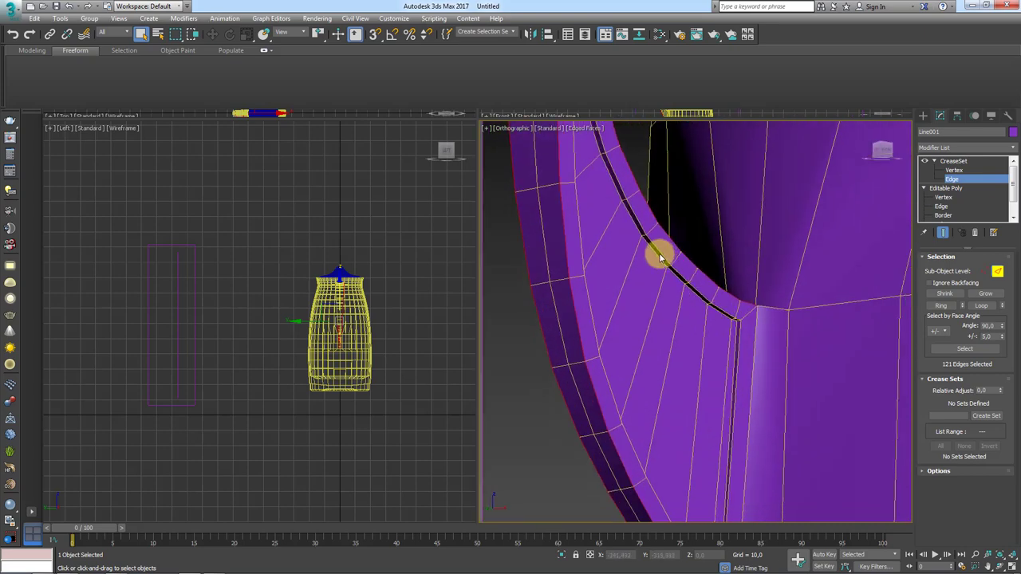
{"action": "double_click", "coordinate": [658, 257], "text": "ctrl"}
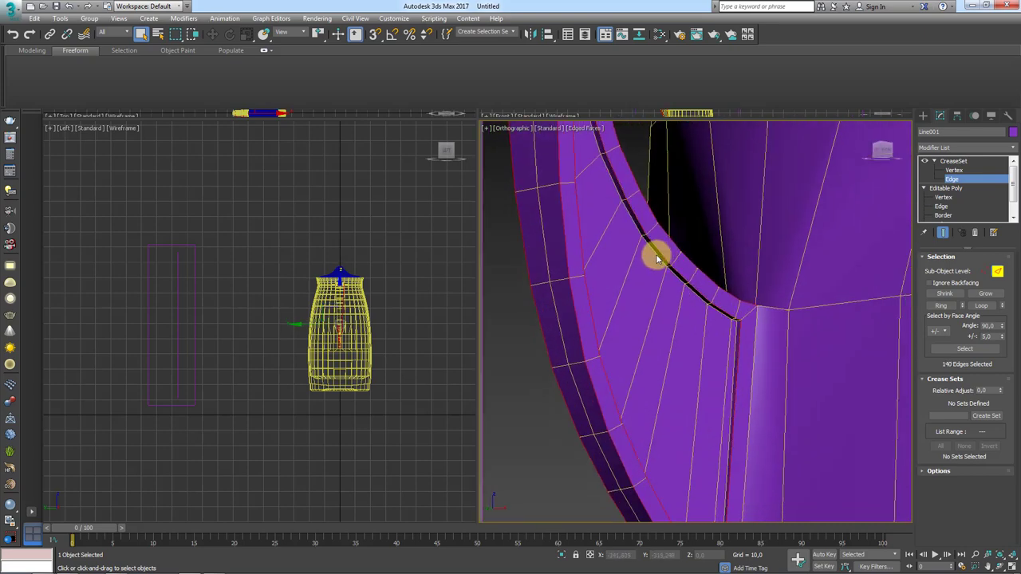
Add single edges at the handle's seam corners to the crease selection
{"action": "mouse_move", "coordinate": [661, 285]}
{"action": "middle_mouse_down", "text": "alt"}
{"action": "mouse_move", "coordinate": [599, 289]}
{"action": "mouse_move", "coordinate": [547, 269]}
{"action": "mouse_move", "coordinate": [644, 342]}
{"action": "middle_mouse_up", "text": "alt"}
{"action": "scroll", "coordinate": [546, 252], "scroll_direction": "up", "scroll_amount": 2}
{"action": "scroll", "coordinate": [644, 342], "scroll_direction": "up", "scroll_amount": 2}
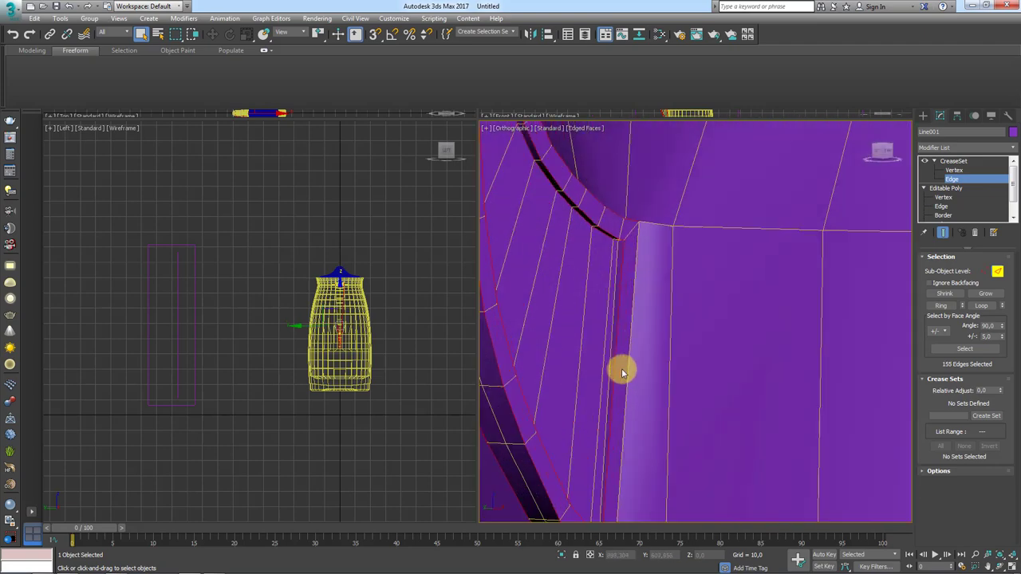
{"action": "scroll", "coordinate": [611, 262], "scroll_direction": "up", "scroll_amount": 1}
{"action": "scroll", "coordinate": [611, 262], "scroll_direction": "up", "scroll_amount": 1}
{"action": "scroll", "coordinate": [630, 207], "scroll_direction": "up", "scroll_amount": 1}
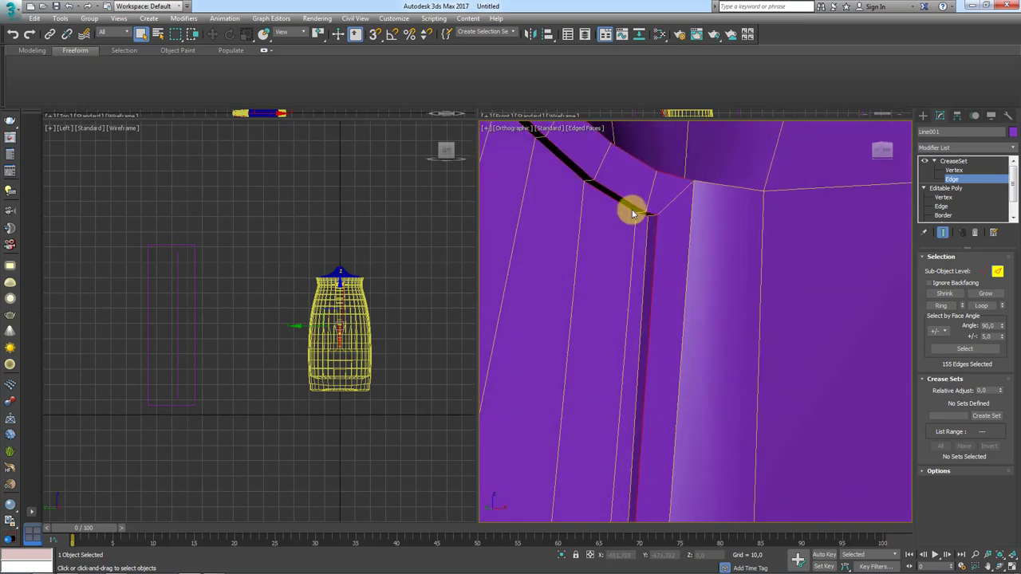
{"action": "scroll", "coordinate": [631, 207], "scroll_direction": "up", "scroll_amount": 1}
{"action": "mouse_move", "coordinate": [637, 237]}
{"action": "middle_mouse_down", "text": "alt"}
{"action": "mouse_move", "coordinate": [641, 212]}
{"action": "mouse_move", "coordinate": [626, 426]}
{"action": "mouse_move", "coordinate": [625, 263]}
{"action": "middle_mouse_up", "text": "alt"}
{"action": "left_click", "coordinate": [635, 221], "text": "ctrl"}
{"action": "left_click", "coordinate": [652, 245], "text": "ctrl"}
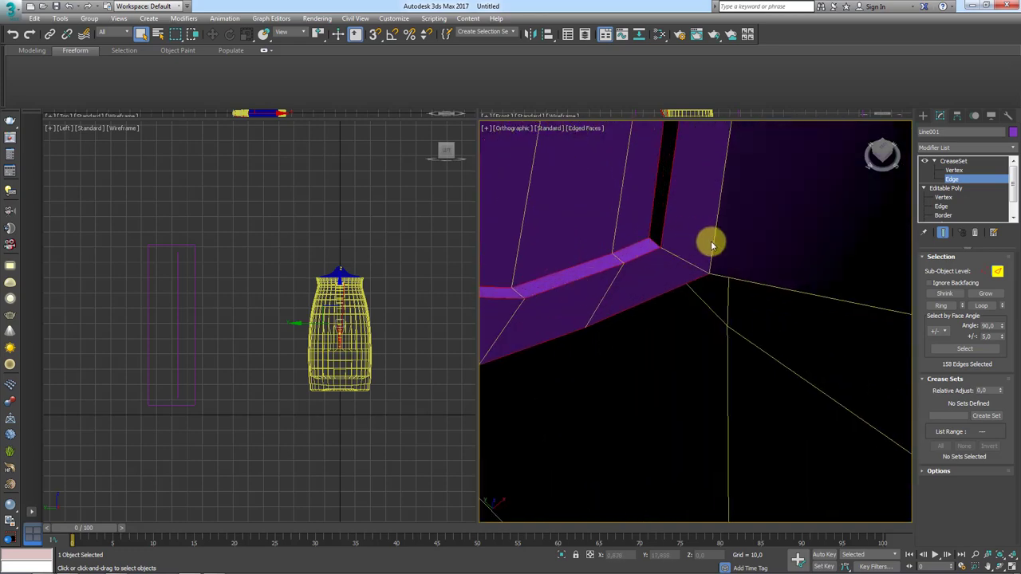
{"action": "mouse_move", "coordinate": [714, 246]}
{"action": "middle_mouse_down", "text": "alt"}
{"action": "mouse_move", "coordinate": [668, 250]}
{"action": "mouse_move", "coordinate": [754, 246]}
{"action": "mouse_move", "coordinate": [679, 335]}
{"action": "mouse_move", "coordinate": [566, 353]}
{"action": "mouse_move", "coordinate": [575, 365]}
{"action": "middle_mouse_up", "text": "alt"}
{"action": "left_click", "coordinate": [565, 353], "text": "ctrl"}
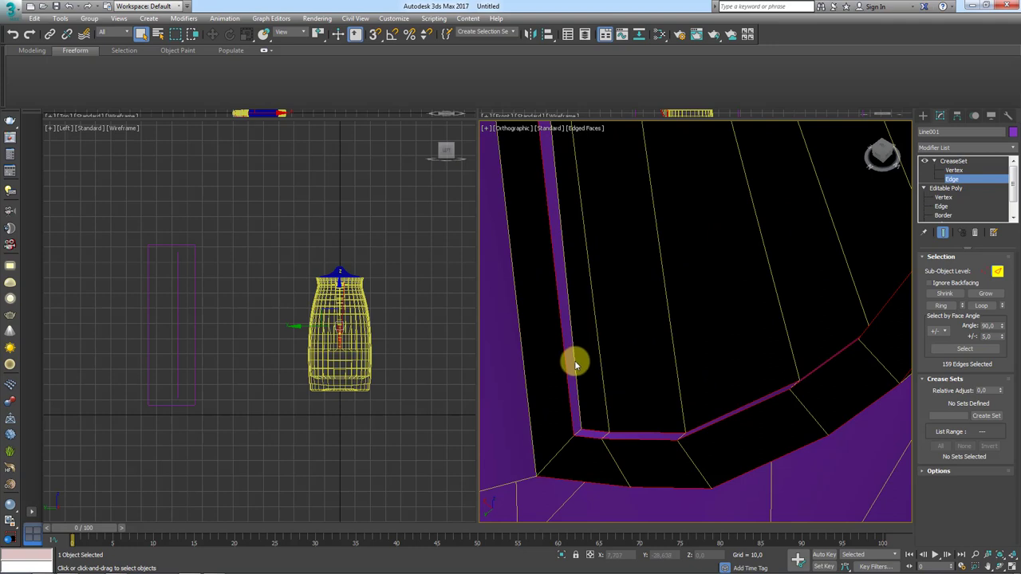
{"action": "left_click", "coordinate": [577, 432], "text": "ctrl"}
{"action": "mouse_move", "coordinate": [577, 432]}
{"action": "middle_mouse_down", "text": "alt"}
{"action": "mouse_move", "coordinate": [592, 257]}
{"action": "mouse_move", "coordinate": [683, 392]}
{"action": "mouse_move", "coordinate": [650, 366]}
{"action": "mouse_move", "coordinate": [668, 342]}
{"action": "mouse_move", "coordinate": [695, 410]}
{"action": "mouse_move", "coordinate": [652, 367]}
{"action": "middle_mouse_up", "text": "alt"}
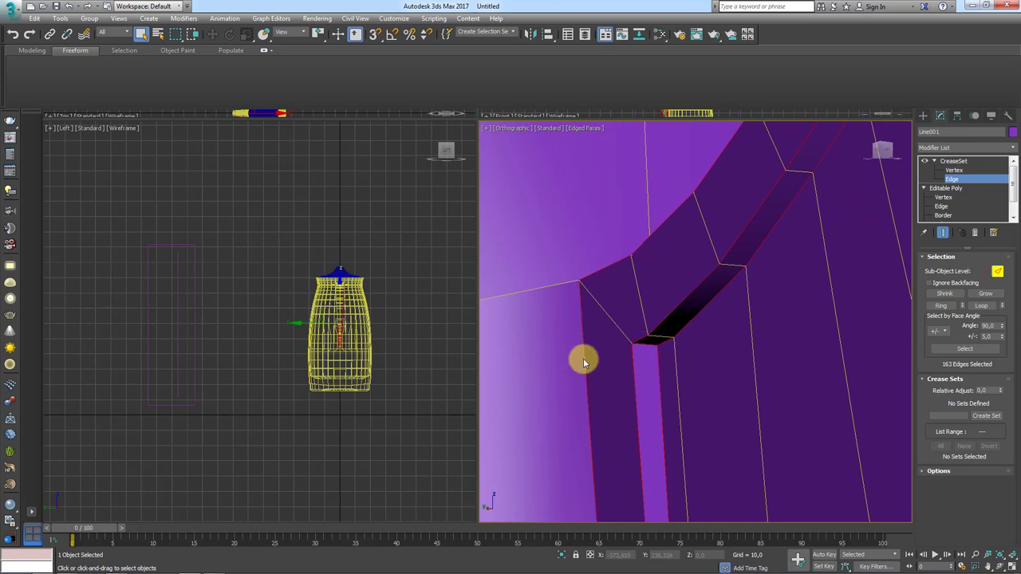
Add an edge on the border of the hole under the handle and the remaining handle loop
{"action": "scroll", "coordinate": [615, 337], "scroll_direction": "down", "scroll_amount": 1}
{"action": "scroll", "coordinate": [677, 255], "scroll_direction": "down", "scroll_amount": 1}
{"action": "scroll", "coordinate": [725, 247], "scroll_direction": "down", "scroll_amount": 1}
{"action": "scroll", "coordinate": [737, 216], "scroll_direction": "down", "scroll_amount": 2}
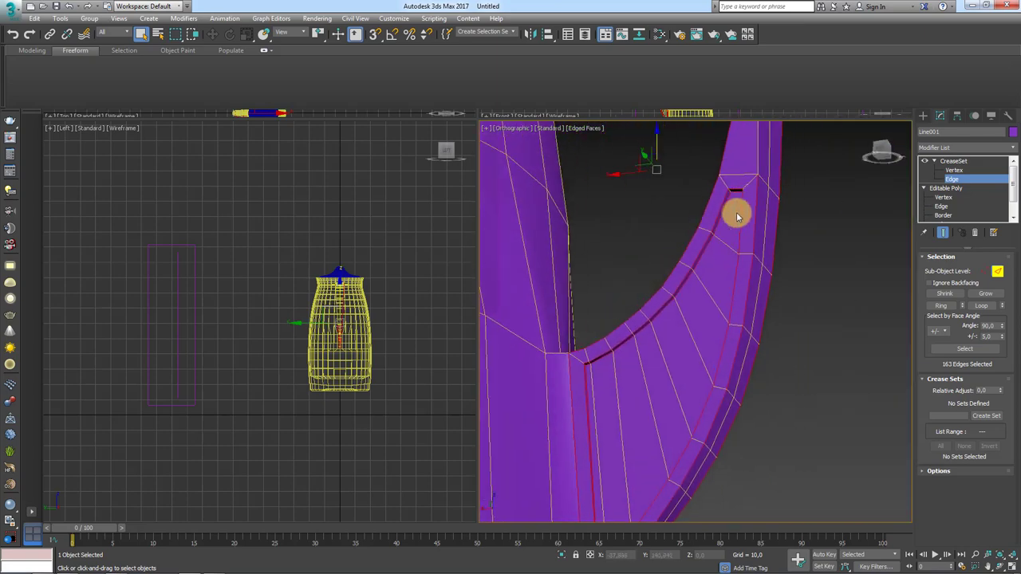
{"action": "scroll", "coordinate": [737, 217], "scroll_direction": "down", "scroll_amount": 2}
{"action": "mouse_move", "coordinate": [736, 213]}
{"action": "middle_mouse_down", "text": "alt"}
{"action": "mouse_move", "coordinate": [736, 292]}
{"action": "mouse_move", "coordinate": [758, 385]}
{"action": "middle_mouse_up", "text": "alt"}
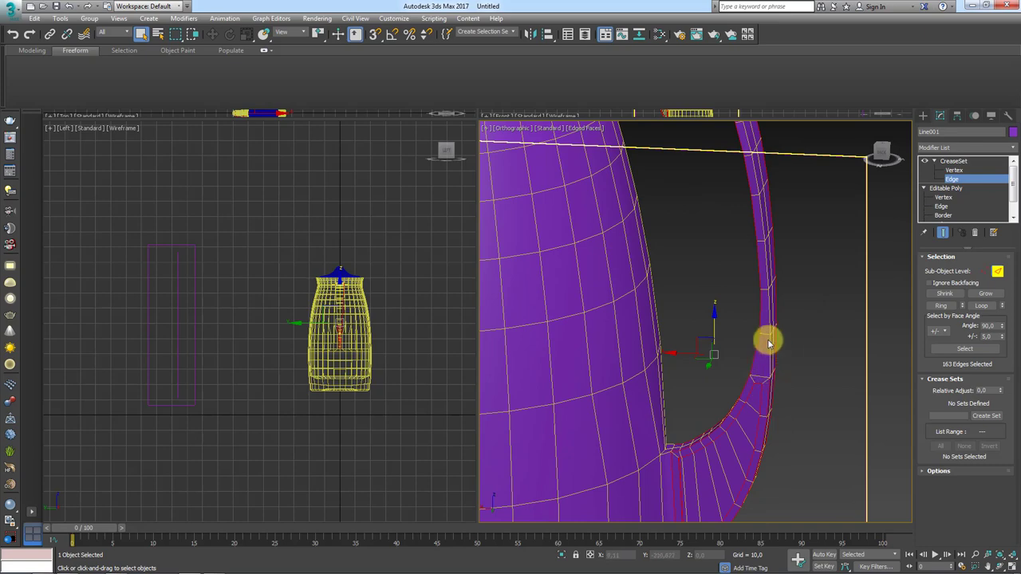
{"action": "scroll", "coordinate": [736, 348], "scroll_direction": "down", "scroll_amount": 2}
{"action": "mouse_move", "coordinate": [736, 349]}
{"action": "middle_mouse_down", "text": "alt"}
{"action": "mouse_move", "coordinate": [659, 287]}
{"action": "mouse_move", "coordinate": [625, 308]}
{"action": "middle_mouse_up", "text": "alt"}
{"action": "scroll", "coordinate": [630, 319], "scroll_direction": "up", "scroll_amount": 2}
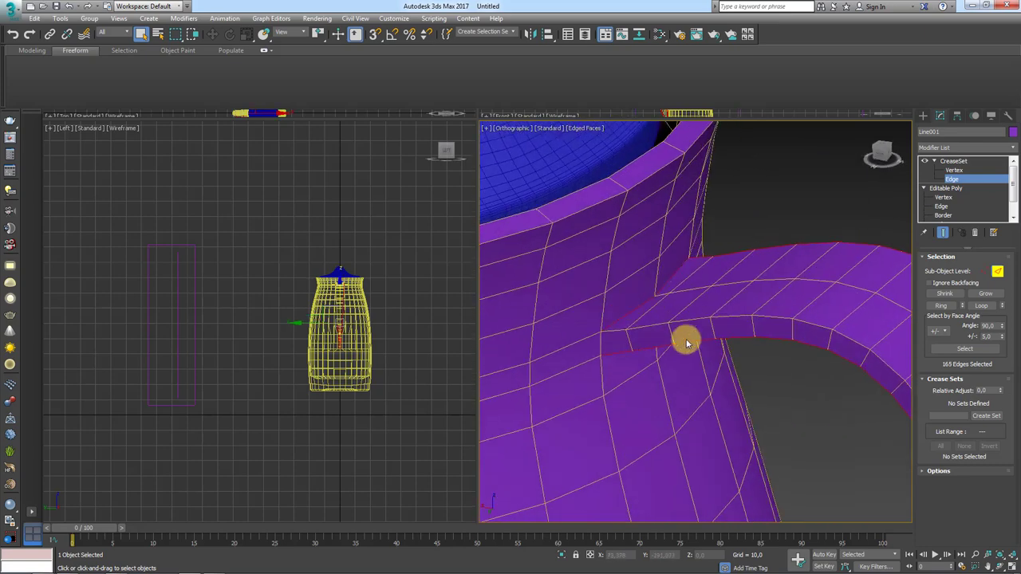
{"action": "middle_click_drag", "start_coordinate": [681, 338], "coordinate": [665, 337], "text": "alt"}
{"action": "left_click", "coordinate": [657, 364], "text": "ctrl"}
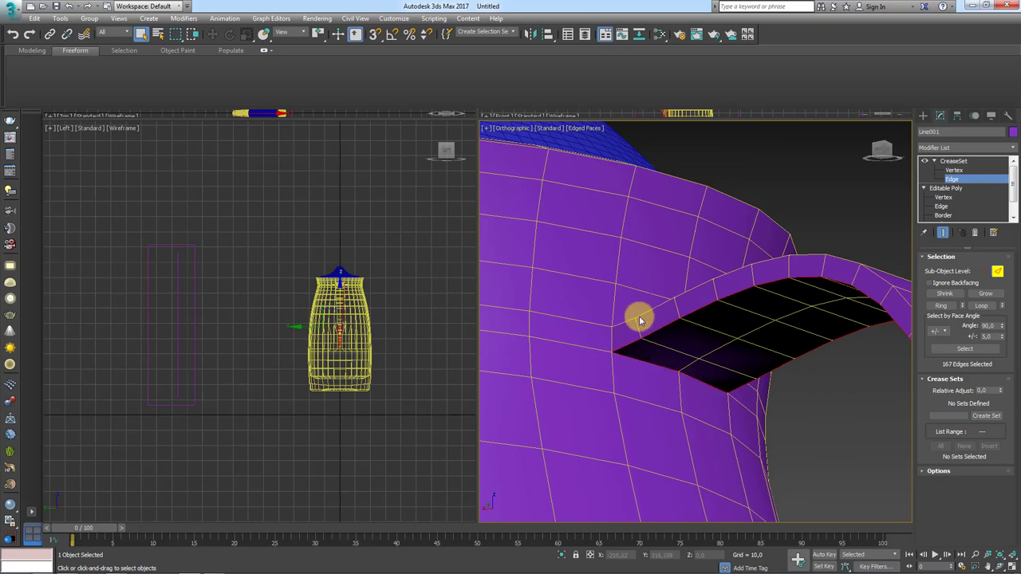
{"action": "double_click", "coordinate": [641, 318], "text": "ctrl"}
{"action": "scroll", "coordinate": [720, 303], "scroll_direction": "down", "scroll_amount": 5}
{"action": "mouse_move", "coordinate": [721, 303]}
{"action": "middle_mouse_down", "text": "alt"}
{"action": "mouse_move", "coordinate": [781, 382]}
{"action": "mouse_move", "coordinate": [680, 274]}
{"action": "mouse_move", "coordinate": [659, 327]}
{"action": "mouse_move", "coordinate": [622, 326]}
{"action": "mouse_move", "coordinate": [655, 339]}
{"action": "mouse_move", "coordinate": [760, 322]}
{"action": "mouse_move", "coordinate": [804, 230]}
{"action": "mouse_move", "coordinate": [846, 271]}
{"action": "middle_mouse_up", "text": "alt"}
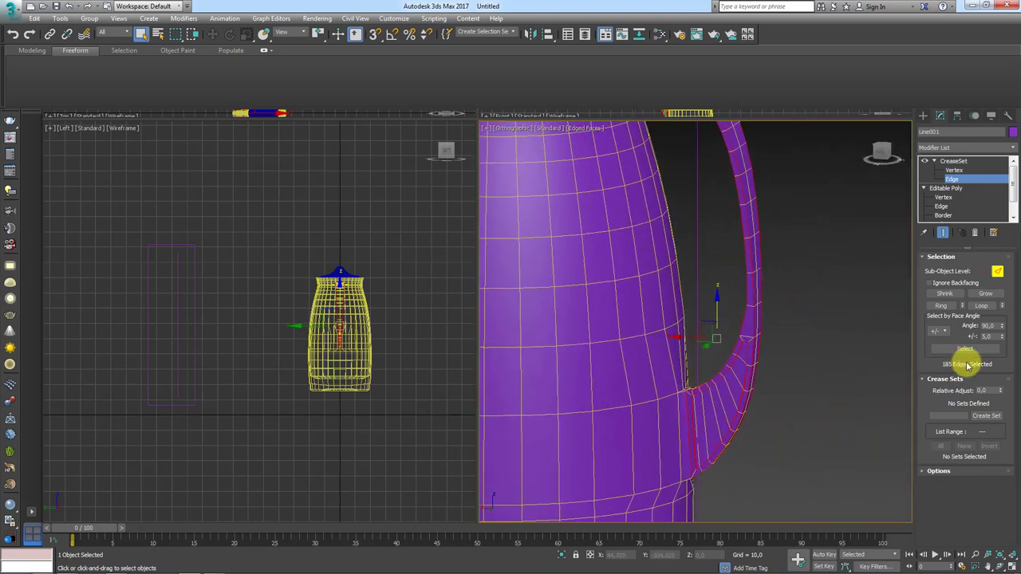
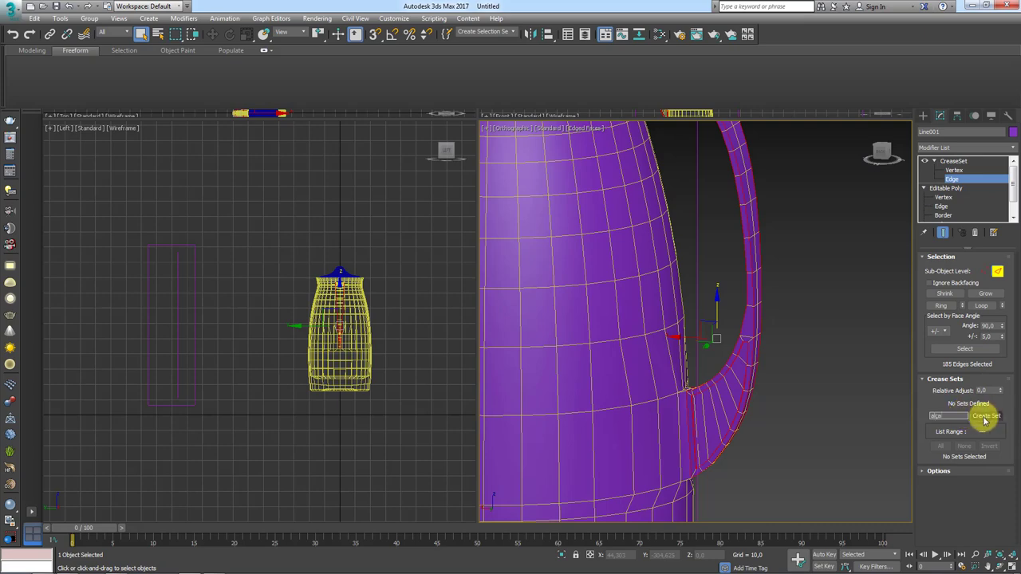
Save the 185 handle-junction edges as crease set 'alça' (crease 1.0) and leave Edge editing
{"action": "mouse_move", "coordinate": [742, 383]}
{"action": "middle_mouse_down", "text": "alt"}
{"action": "mouse_move", "coordinate": [790, 370]}
{"action": "mouse_move", "coordinate": [803, 401]}
{"action": "middle_mouse_up", "text": "alt"}
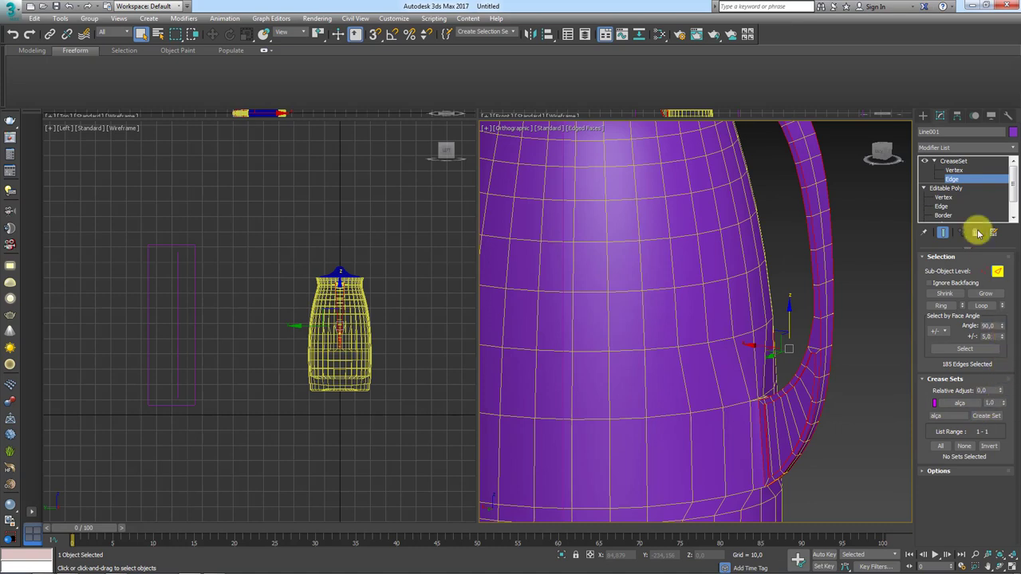
{"action": "left_click", "coordinate": [952, 160]}
Add an OpenSubdiv modifier above the CreaseSet from the Modifier List
{"action": "left_click", "coordinate": [954, 148]}
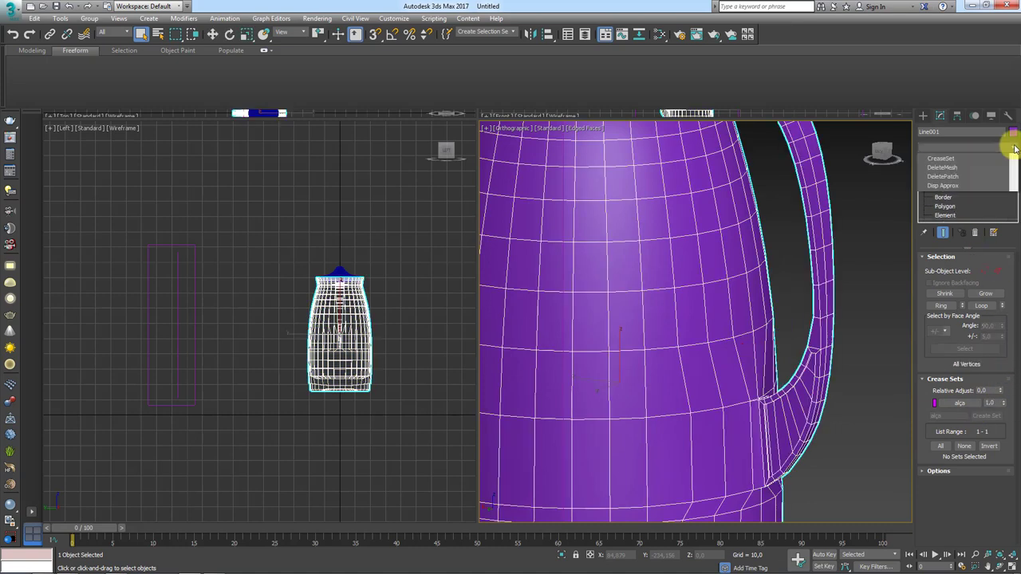
{"action": "scroll", "coordinate": [960, 200], "scroll_direction": "down", "scroll_amount": 15}
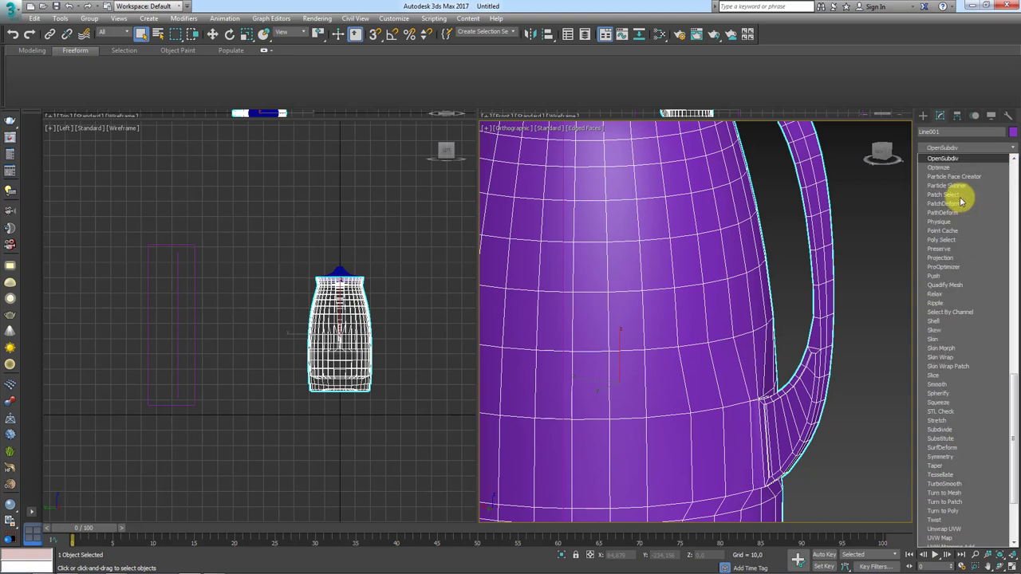
{"action": "key", "text": "Return"}
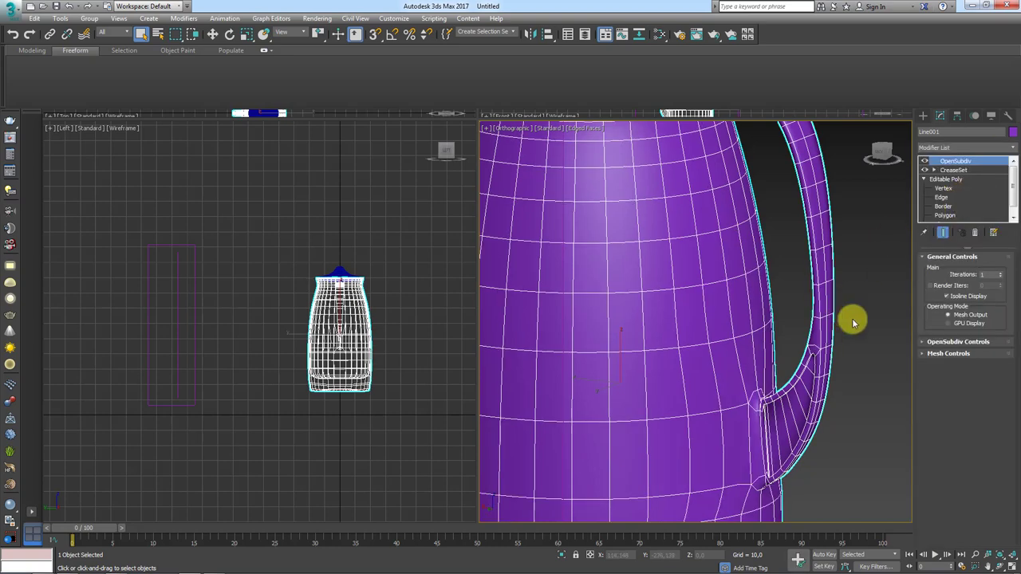
Orbit and zoom to inspect the smoothed handle, then return to the CreaseSet settings
{"action": "middle_click_drag", "start_coordinate": [852, 318], "coordinate": [774, 319], "text": "alt"}
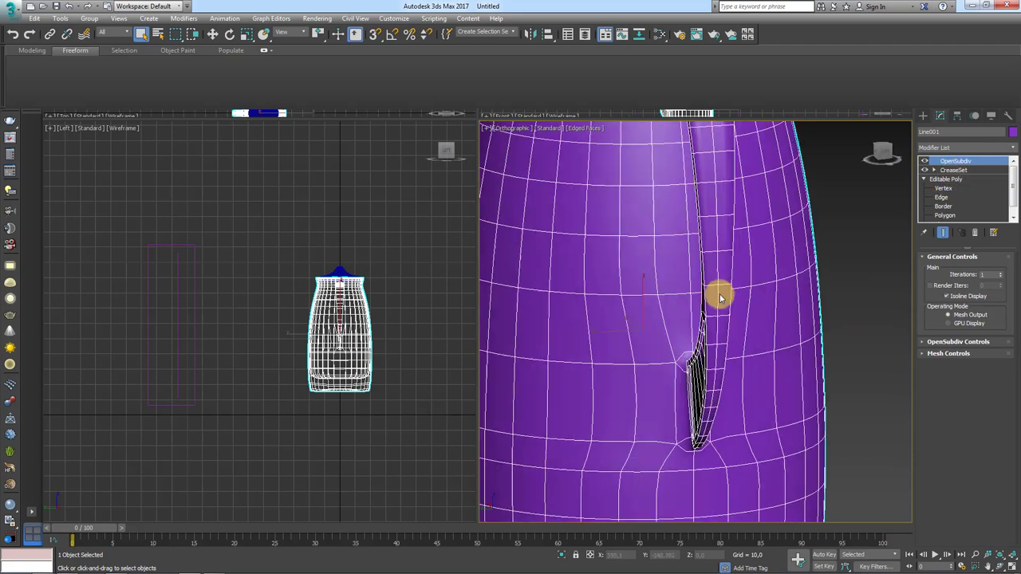
{"action": "middle_click_drag", "start_coordinate": [721, 298], "coordinate": [649, 387], "text": "alt"}
{"action": "scroll", "coordinate": [809, 263], "scroll_direction": "down", "scroll_amount": 3}
{"action": "scroll", "coordinate": [774, 433], "scroll_direction": "down", "scroll_amount": 5}
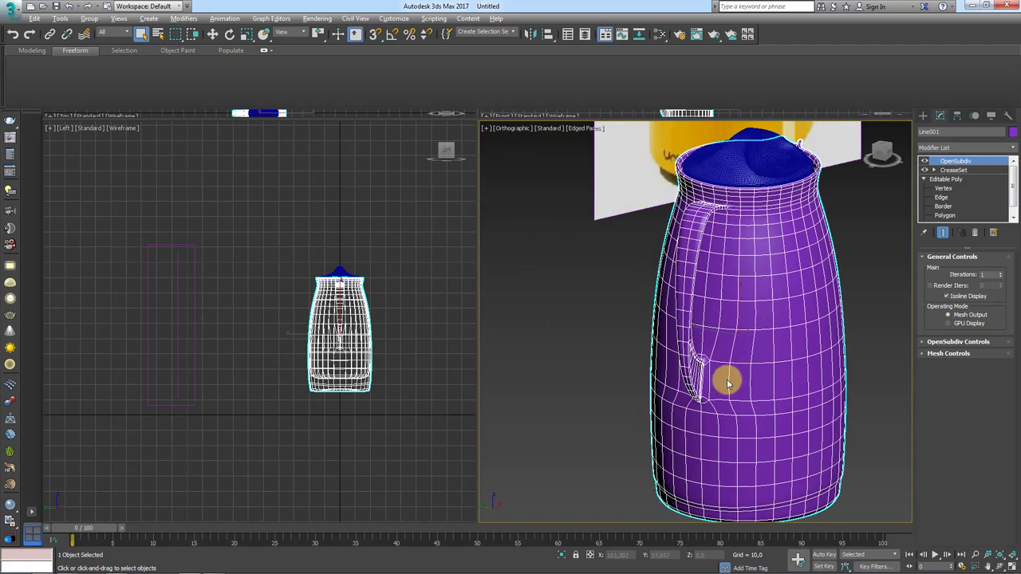
{"action": "scroll", "coordinate": [802, 354], "scroll_direction": "up", "scroll_amount": 2}
{"action": "scroll", "coordinate": [701, 358], "scroll_direction": "up", "scroll_amount": 2}
{"action": "scroll", "coordinate": [724, 351], "scroll_direction": "up", "scroll_amount": 2}
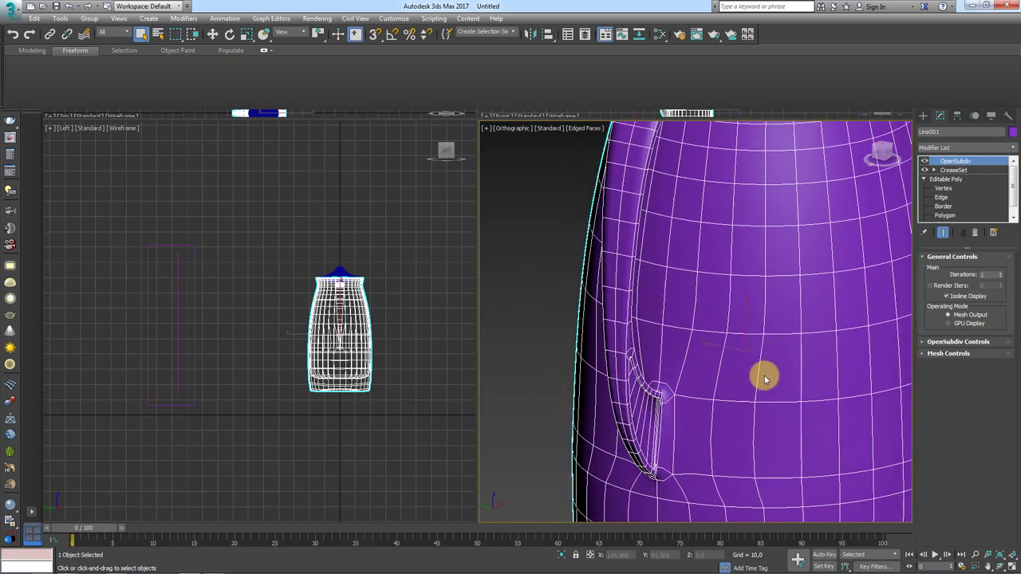
{"action": "scroll", "coordinate": [764, 379], "scroll_direction": "down", "scroll_amount": 1}
{"action": "left_click", "coordinate": [953, 170]}
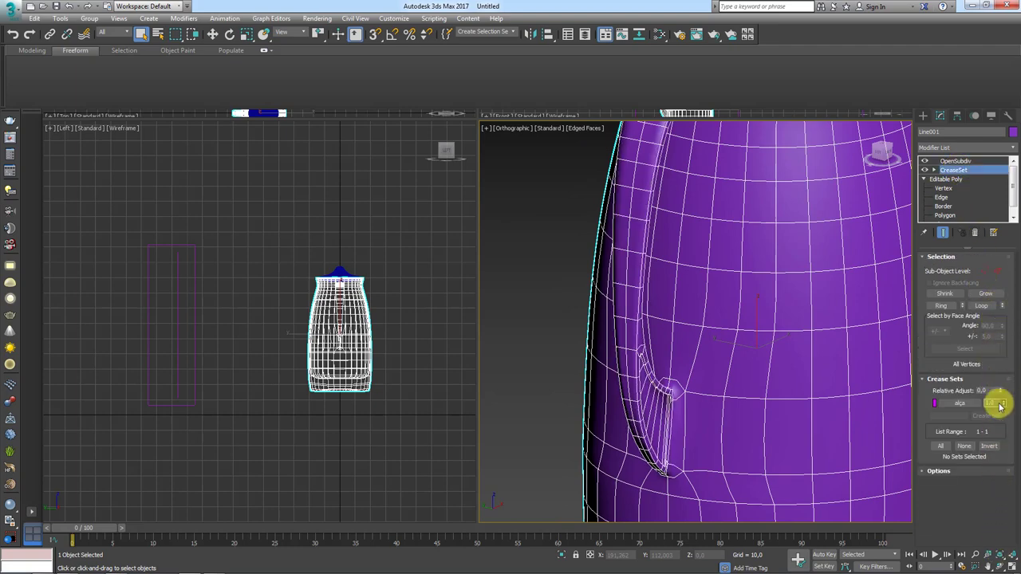
Drop the alça crease to 0, restore it to 1.0, and compare the handle
{"action": "mouse_move", "coordinate": [1004, 403]}
{"action": "left_mouse_down"}
{"action": "mouse_move", "coordinate": [1000, 494]}
{"action": "mouse_move", "coordinate": [993, 379]}
{"action": "left_mouse_up"}
{"action": "scroll", "coordinate": [665, 412], "scroll_direction": "up", "scroll_amount": 2}
{"action": "scroll", "coordinate": [601, 399], "scroll_direction": "up", "scroll_amount": 2}
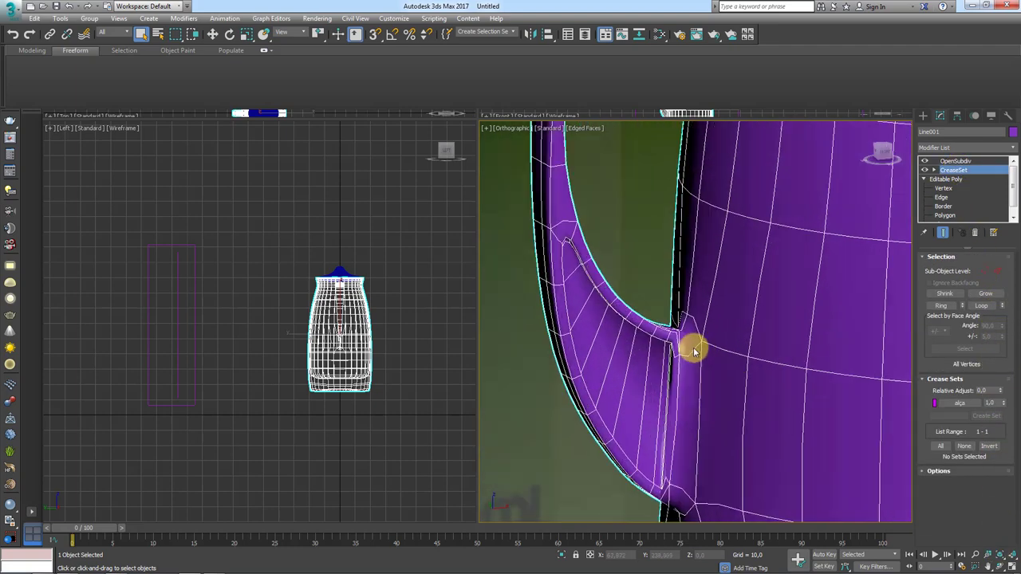
{"action": "scroll", "coordinate": [690, 349], "scroll_direction": "up", "scroll_amount": 2}
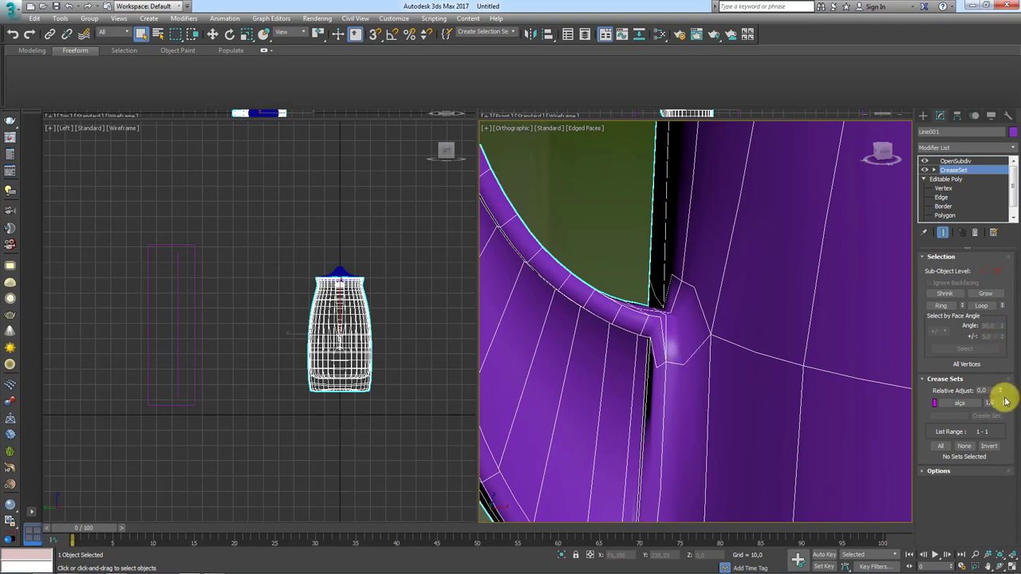
{"action": "mouse_move", "coordinate": [1003, 403]}
{"action": "left_mouse_down"}
{"action": "mouse_move", "coordinate": [1002, 497]}
{"action": "mouse_move", "coordinate": [1000, 354]}
{"action": "mouse_move", "coordinate": [998, 476]}
{"action": "mouse_move", "coordinate": [912, 344]}
{"action": "left_mouse_up"}
{"action": "mouse_move", "coordinate": [743, 354]}
{"action": "middle_mouse_down", "text": "alt"}
{"action": "mouse_move", "coordinate": [707, 333]}
{"action": "mouse_move", "coordinate": [756, 348]}
{"action": "mouse_move", "coordinate": [879, 192]}
{"action": "middle_mouse_up", "text": "alt"}
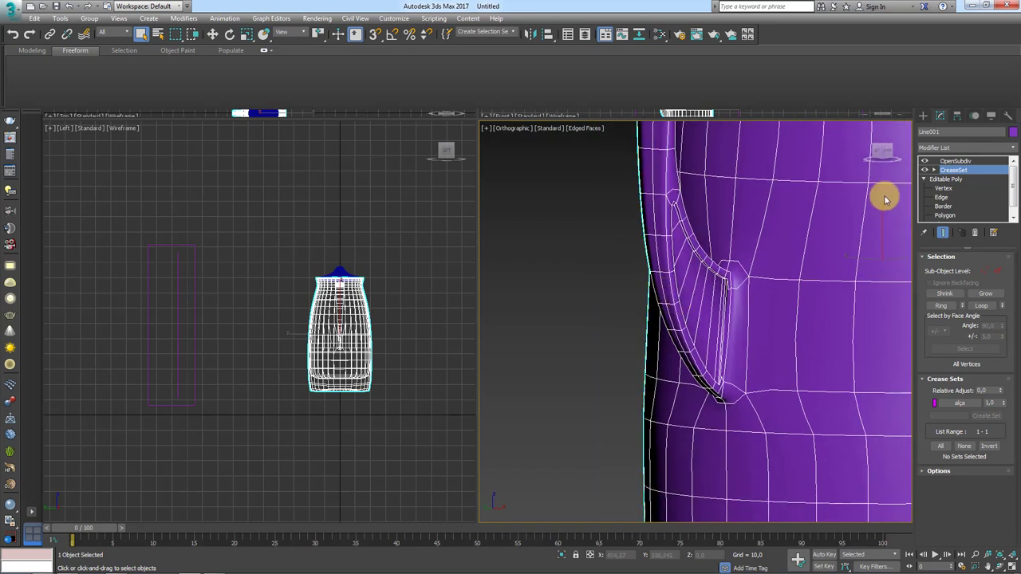
Set OpenSubdiv Iterations to 2, then switch the modifier off to show the coarse mesh
{"action": "left_click", "coordinate": [957, 162]}
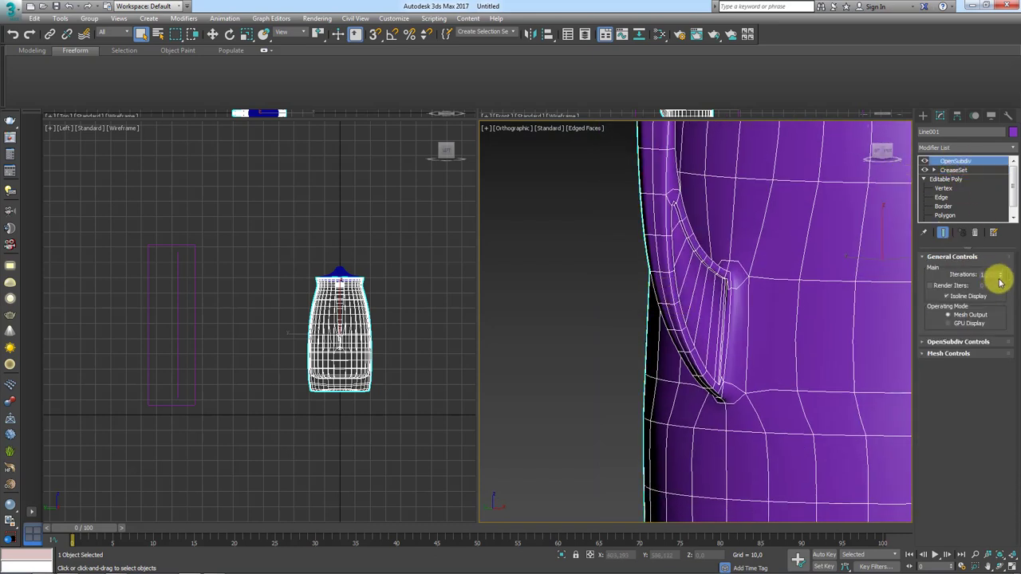
{"action": "left_click", "coordinate": [1001, 272]}
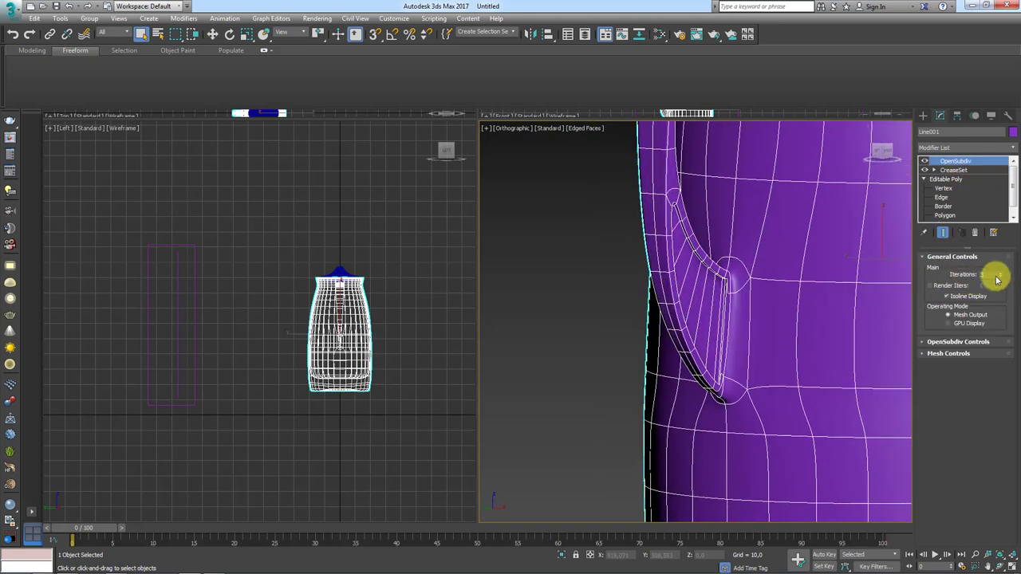
{"action": "mouse_move", "coordinate": [776, 257]}
{"action": "middle_mouse_down", "text": "alt"}
{"action": "mouse_move", "coordinate": [694, 340]}
{"action": "mouse_move", "coordinate": [676, 331]}
{"action": "mouse_move", "coordinate": [670, 289]}
{"action": "mouse_move", "coordinate": [688, 247]}
{"action": "middle_mouse_up", "text": "alt"}
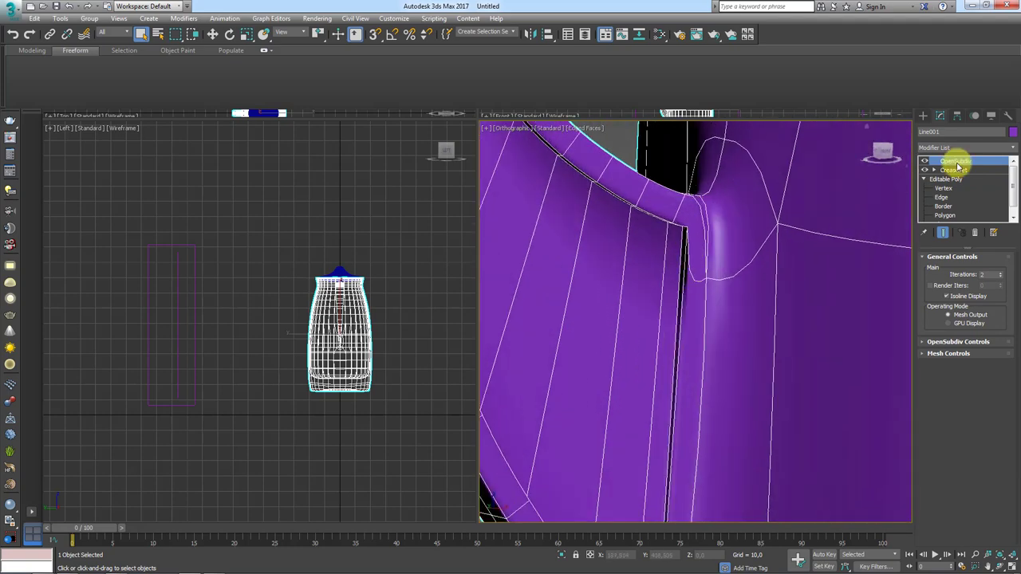
{"action": "left_click", "coordinate": [925, 162]}
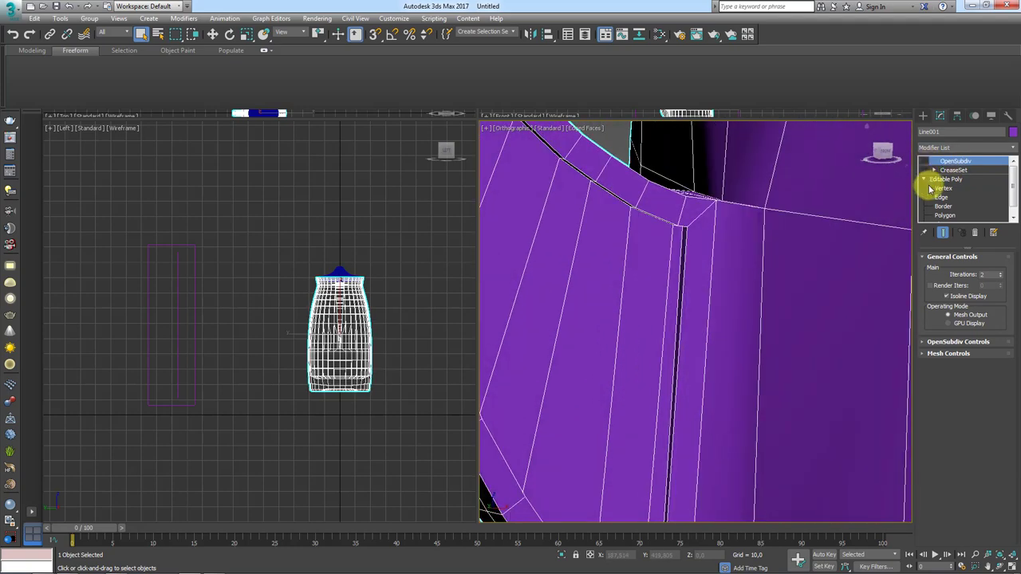
{"action": "left_click", "coordinate": [941, 170]}
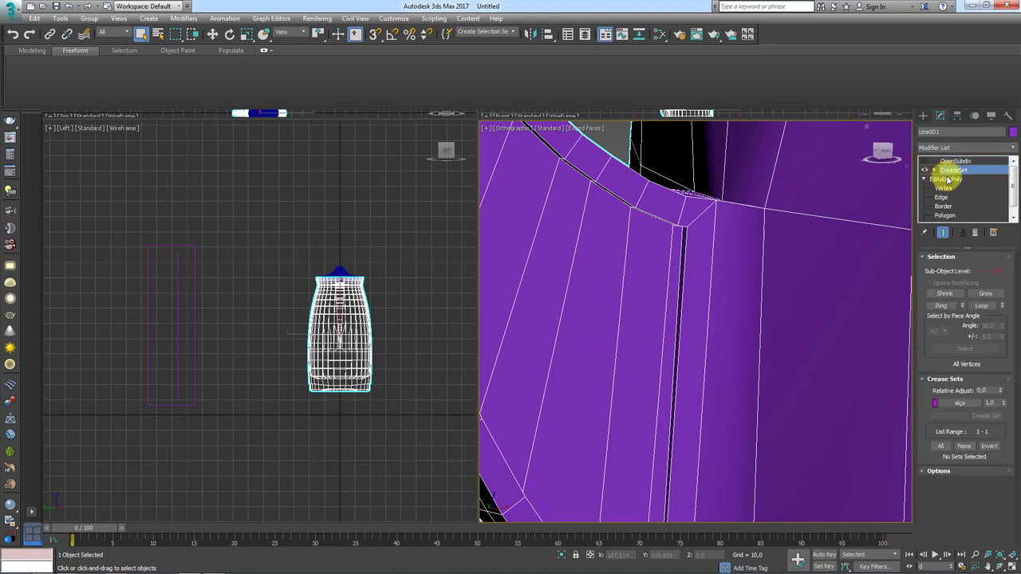
Select all edges in the alça set and orbit to the handle junction
{"action": "right_click", "coordinate": [962, 407]}
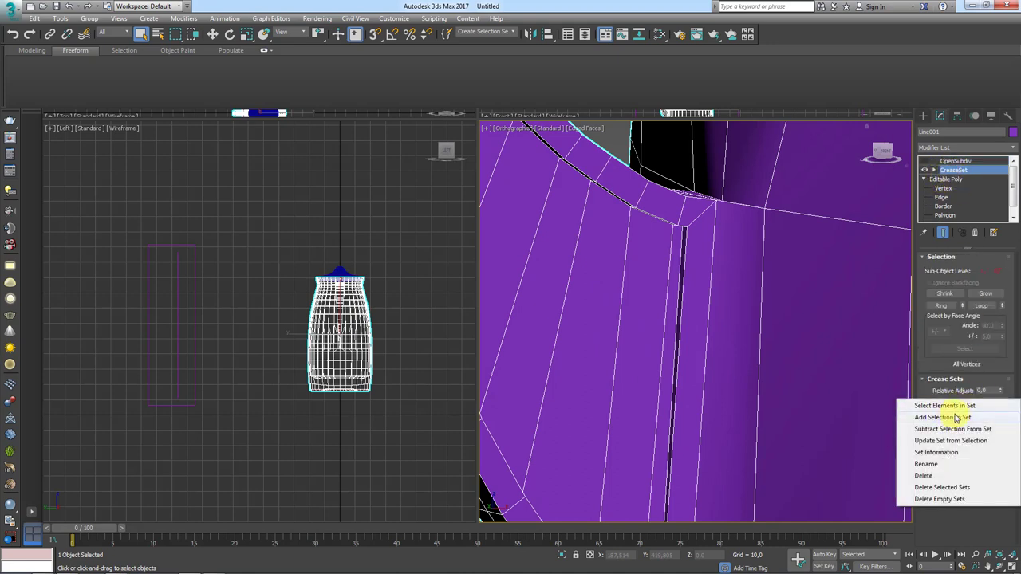
{"action": "left_click", "coordinate": [945, 406]}
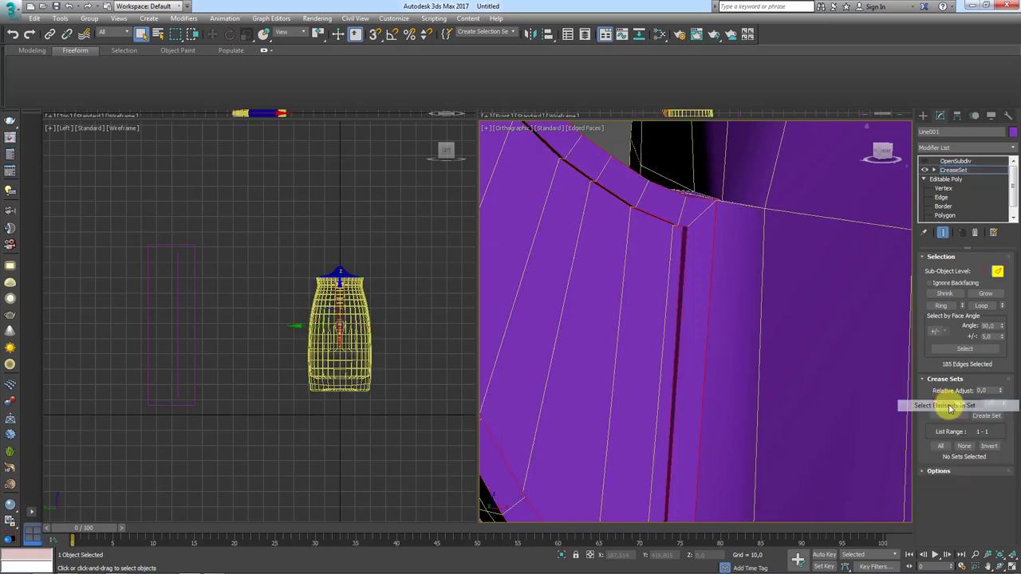
{"action": "mouse_move", "coordinate": [684, 319]}
{"action": "middle_mouse_down", "text": "alt"}
{"action": "mouse_move", "coordinate": [673, 301]}
{"action": "mouse_move", "coordinate": [699, 268]}
{"action": "mouse_move", "coordinate": [710, 290]}
{"action": "mouse_move", "coordinate": [713, 266]}
{"action": "mouse_move", "coordinate": [722, 283]}
{"action": "middle_mouse_up", "text": "alt"}
{"action": "mouse_move", "coordinate": [677, 307]}
{"action": "middle_mouse_down", "text": "alt"}
{"action": "mouse_move", "coordinate": [663, 287]}
{"action": "mouse_move", "coordinate": [671, 344]}
{"action": "mouse_move", "coordinate": [659, 364]}
{"action": "middle_mouse_up", "text": "alt"}
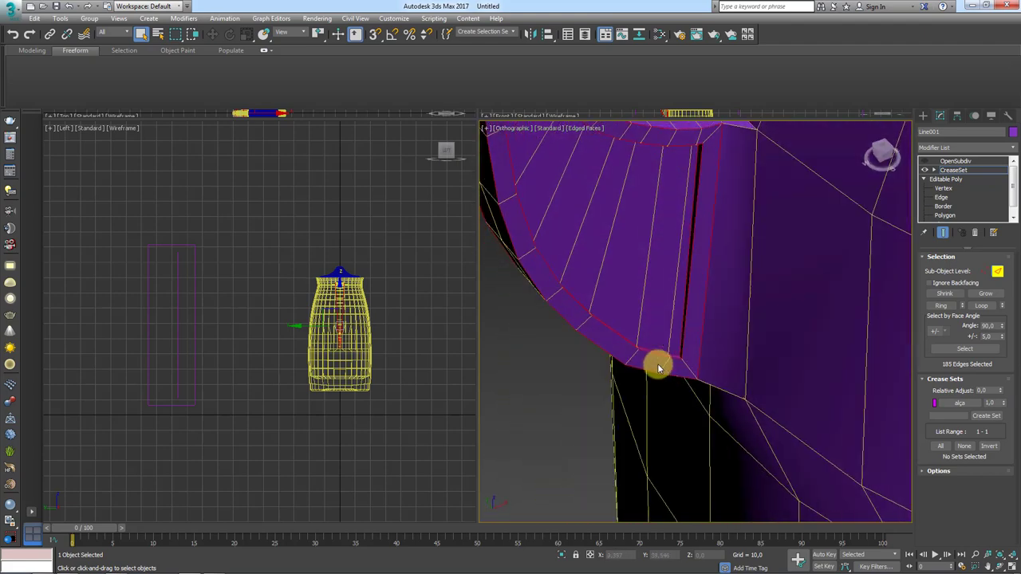
{"action": "middle_click_drag", "start_coordinate": [713, 214], "coordinate": [732, 332], "text": "alt"}
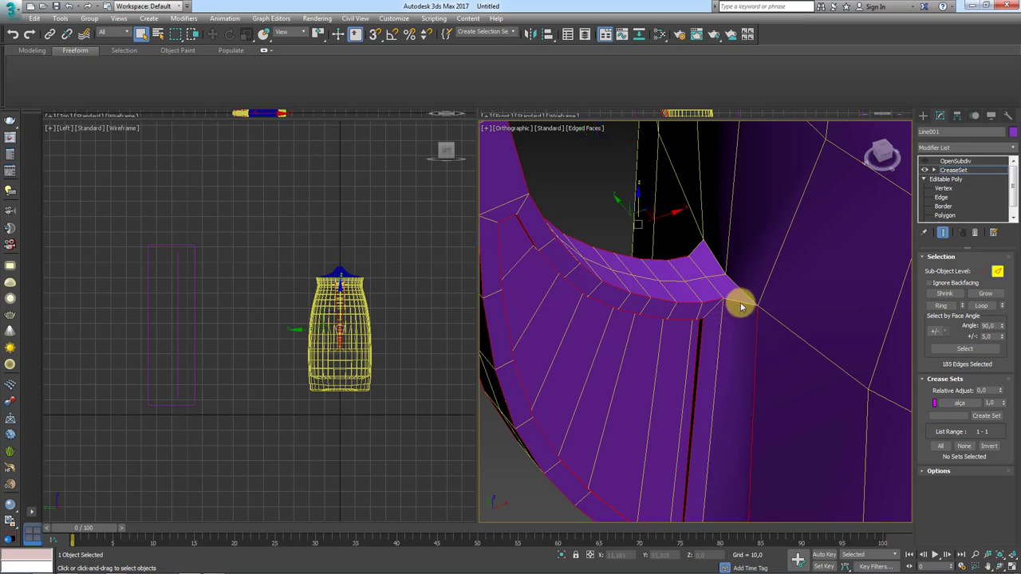
{"action": "middle_click_drag", "start_coordinate": [741, 307], "coordinate": [720, 322], "text": "alt"}
Add extra junction edges to the selection, dropping one unwanted edge
{"action": "left_click", "coordinate": [720, 383], "text": "ctrl"}
{"action": "mouse_move", "coordinate": [720, 383]}
{"action": "middle_mouse_down", "text": "alt"}
{"action": "mouse_move", "coordinate": [738, 395]}
{"action": "mouse_move", "coordinate": [813, 359]}
{"action": "mouse_move", "coordinate": [524, 364]}
{"action": "mouse_move", "coordinate": [695, 339]}
{"action": "mouse_move", "coordinate": [663, 289]}
{"action": "mouse_move", "coordinate": [644, 137]}
{"action": "mouse_move", "coordinate": [649, 260]}
{"action": "mouse_move", "coordinate": [659, 236]}
{"action": "middle_mouse_up", "text": "alt"}
{"action": "left_click", "coordinate": [686, 343], "text": "alt"}
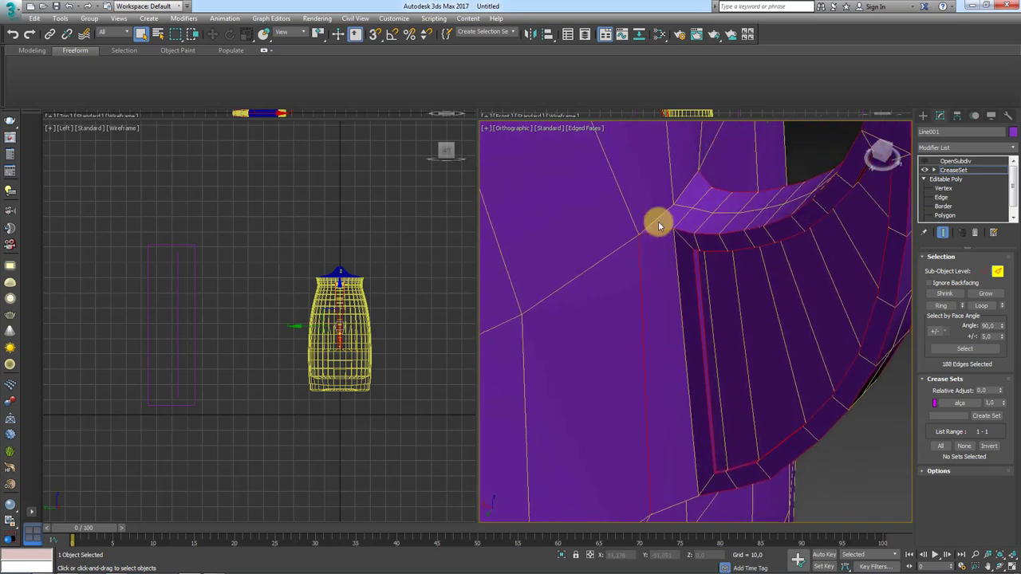
{"action": "left_click", "coordinate": [659, 226], "text": "ctrl"}
{"action": "mouse_move", "coordinate": [713, 308]}
{"action": "middle_mouse_down", "text": "alt"}
{"action": "mouse_move", "coordinate": [706, 223]}
{"action": "mouse_move", "coordinate": [700, 365]}
{"action": "mouse_move", "coordinate": [659, 348]}
{"action": "mouse_move", "coordinate": [667, 406]}
{"action": "mouse_move", "coordinate": [720, 419]}
{"action": "mouse_move", "coordinate": [762, 383]}
{"action": "middle_mouse_up", "text": "alt"}
{"action": "left_click", "coordinate": [700, 366], "text": "ctrl"}
{"action": "left_click", "coordinate": [681, 413], "text": "ctrl"}
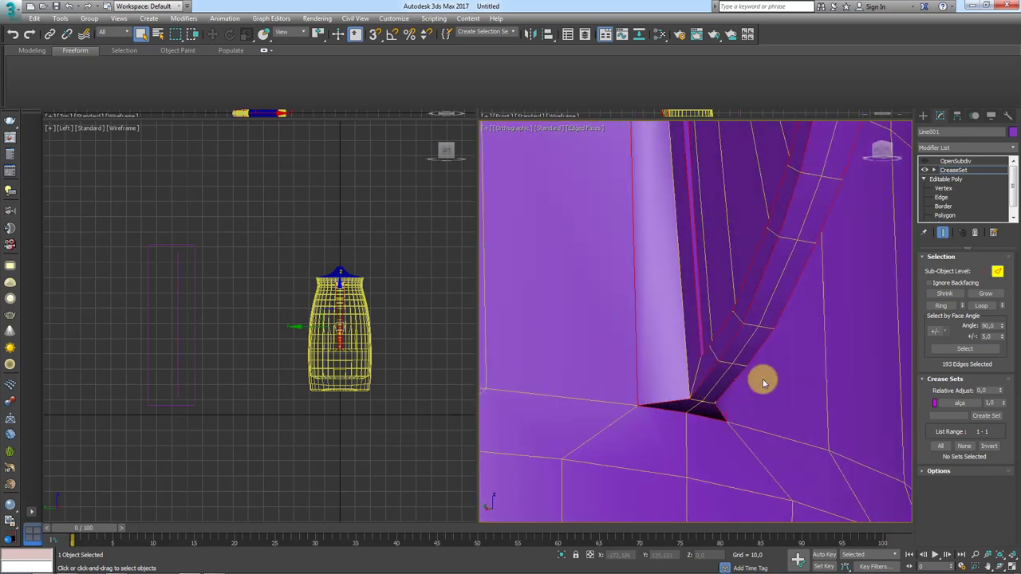
Update the alça set from the current 193-edge selection
{"action": "right_click", "coordinate": [963, 406]}
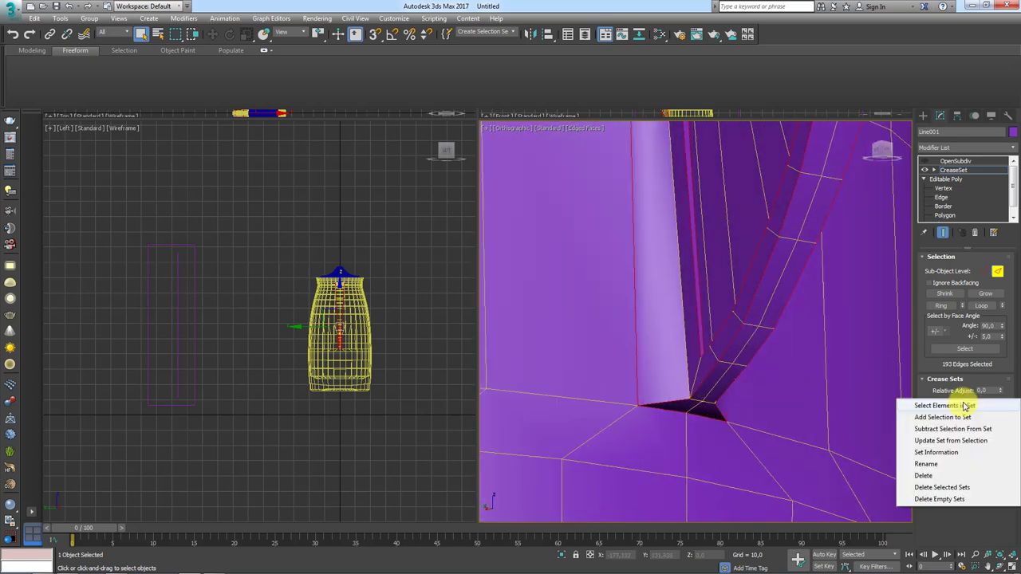
{"action": "left_click", "coordinate": [950, 444]}
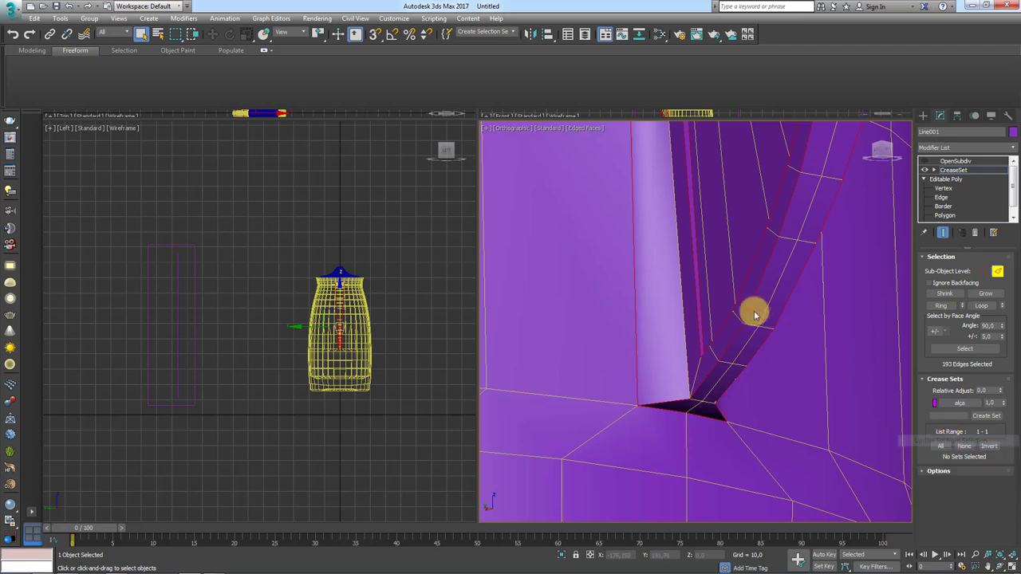
{"action": "scroll", "coordinate": [752, 311], "scroll_direction": "down", "scroll_amount": 3}
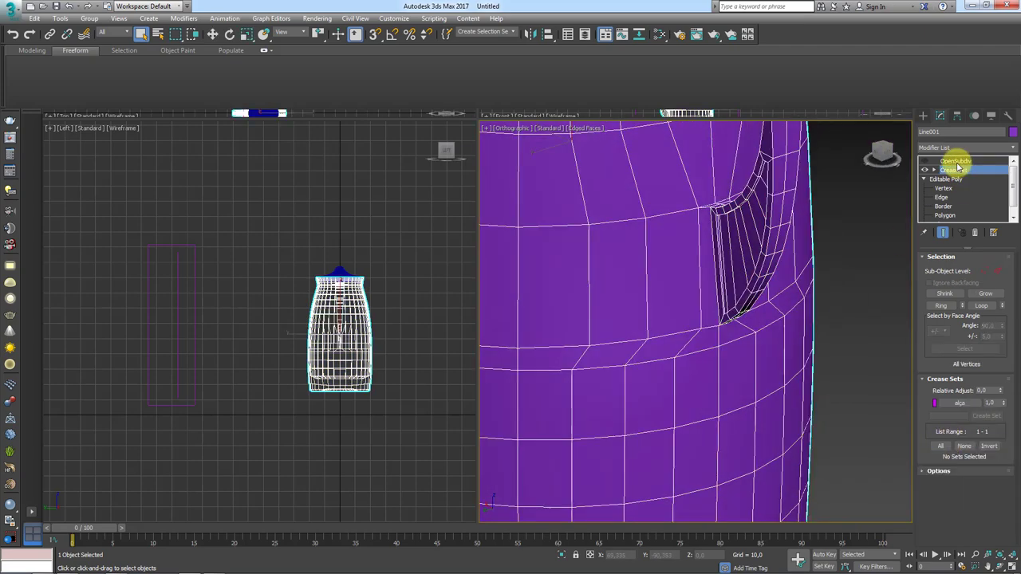
Turn OpenSubdiv smoothing back on and view the handle shaded without wire edges
{"action": "left_click", "coordinate": [955, 161]}
{"action": "left_click", "coordinate": [924, 161]}
{"action": "mouse_move", "coordinate": [767, 284]}
{"action": "middle_mouse_down", "text": "alt"}
{"action": "mouse_move", "coordinate": [581, 311]}
{"action": "mouse_move", "coordinate": [793, 365]}
{"action": "mouse_move", "coordinate": [694, 346]}
{"action": "mouse_move", "coordinate": [694, 371]}
{"action": "mouse_move", "coordinate": [671, 374]}
{"action": "middle_mouse_up", "text": "alt"}
{"action": "key", "text": "F4"}
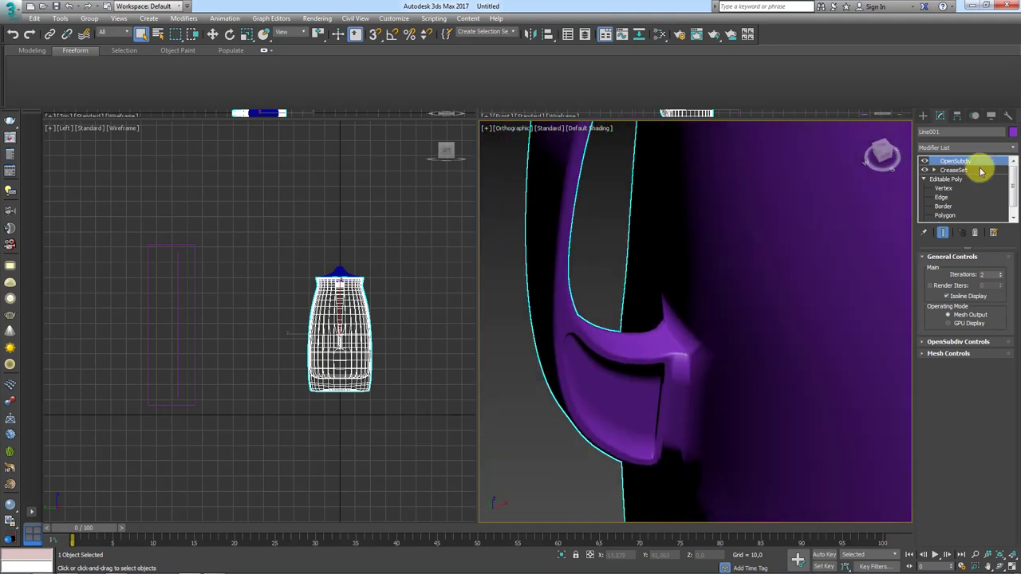
Return to the Editable Poly at Edge level with wire edges shown
{"action": "left_click", "coordinate": [947, 180]}
{"action": "left_click", "coordinate": [942, 196]}
{"action": "mouse_move", "coordinate": [798, 319]}
{"action": "middle_mouse_down", "text": "alt"}
{"action": "mouse_move", "coordinate": [740, 335]}
{"action": "mouse_move", "coordinate": [695, 326]}
{"action": "middle_mouse_up", "text": "alt"}
{"action": "key", "text": "F4"}
{"action": "scroll", "coordinate": [679, 312], "scroll_direction": "up", "scroll_amount": 5}
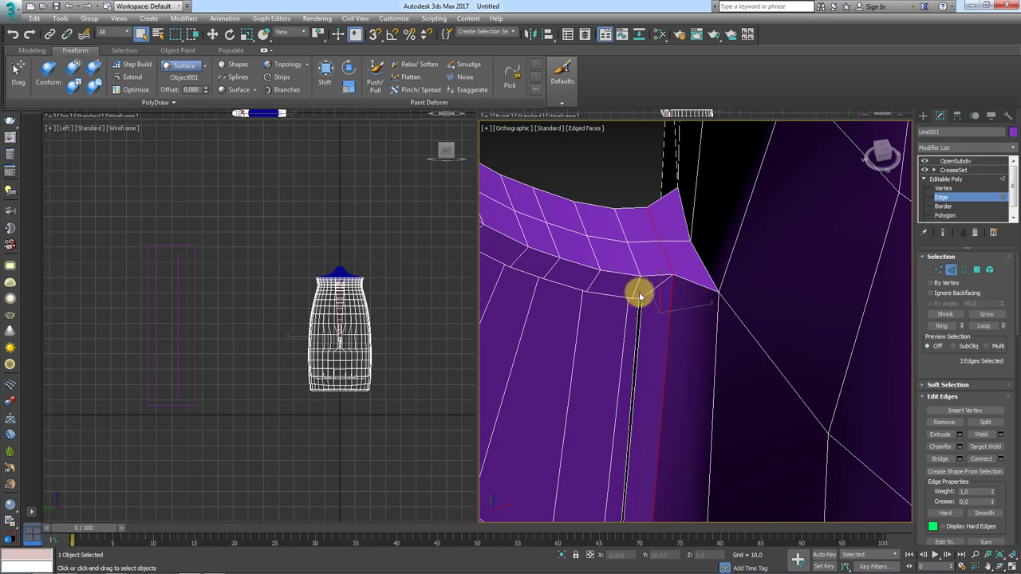
Turn on Soft Selection with a Falloff of 0,8
{"action": "mouse_move", "coordinate": [638, 296]}
{"action": "middle_mouse_down", "text": "alt"}
{"action": "mouse_move", "coordinate": [784, 271]}
{"action": "mouse_move", "coordinate": [632, 310]}
{"action": "mouse_move", "coordinate": [652, 355]}
{"action": "mouse_move", "coordinate": [659, 251]}
{"action": "mouse_move", "coordinate": [645, 413]}
{"action": "mouse_move", "coordinate": [633, 388]}
{"action": "mouse_move", "coordinate": [606, 371]}
{"action": "mouse_move", "coordinate": [528, 397]}
{"action": "mouse_move", "coordinate": [656, 276]}
{"action": "mouse_move", "coordinate": [701, 432]}
{"action": "mouse_move", "coordinate": [718, 424]}
{"action": "middle_mouse_up", "text": "alt"}
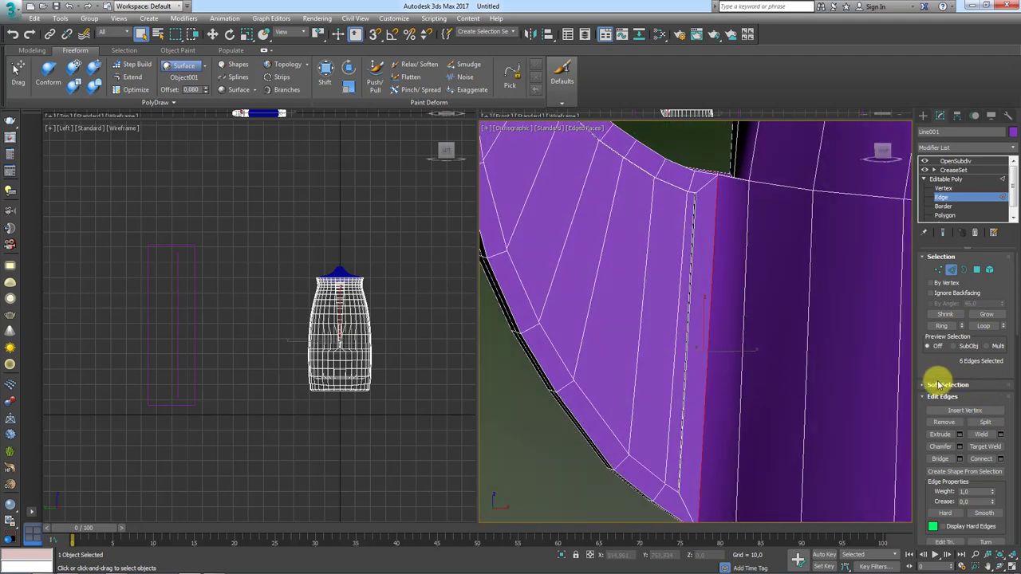
{"action": "left_click", "coordinate": [938, 385]}
{"action": "left_click", "coordinate": [937, 293]}
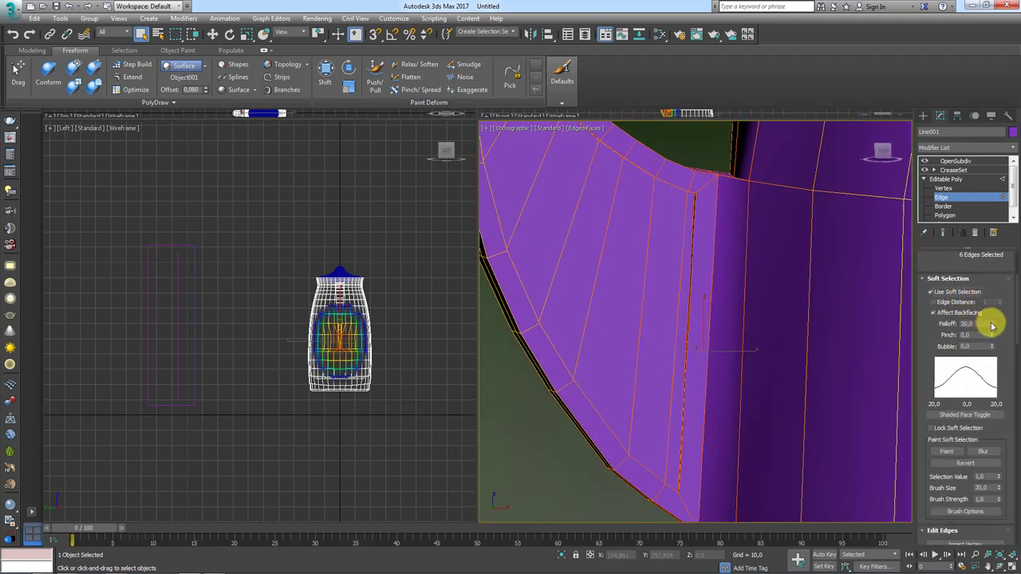
{"action": "left_click_drag", "start_coordinate": [992, 326], "coordinate": [992, 329]}
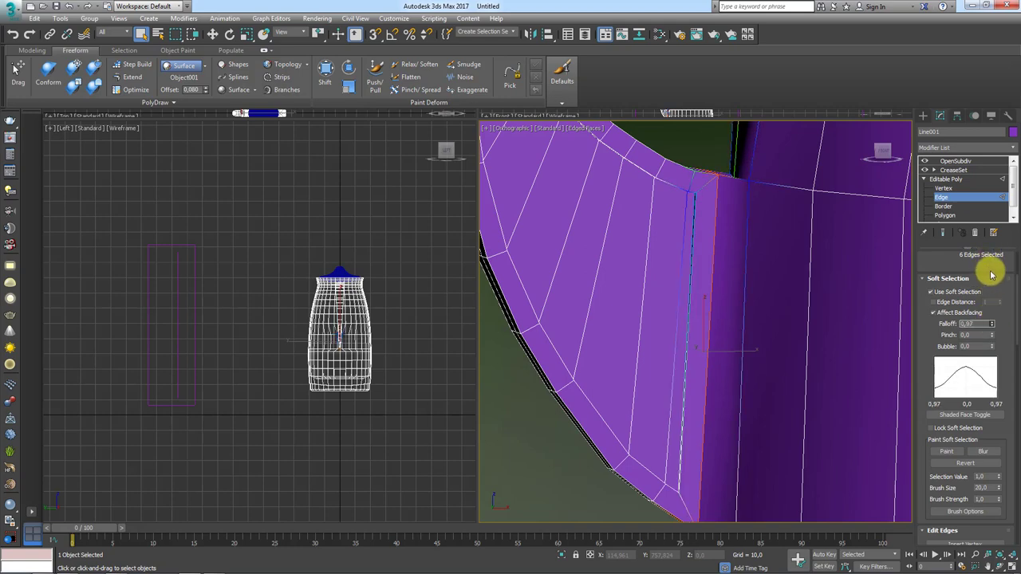
{"action": "middle_click_drag", "start_coordinate": [821, 296], "coordinate": [736, 353], "text": "alt"}
Slide the edge loop along X toward the jug body and scale it down slightly
{"action": "key", "text": "w"}
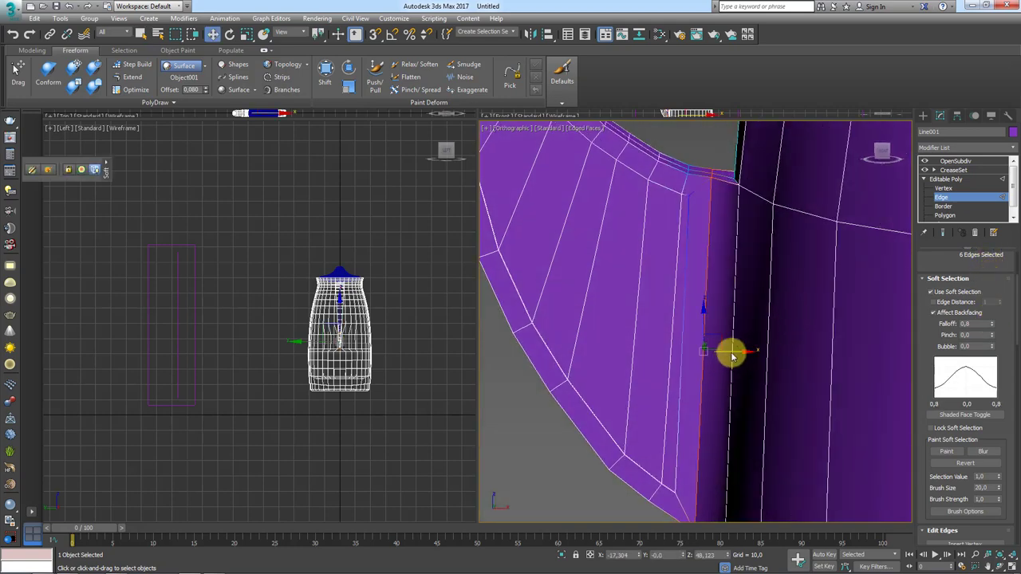
{"action": "left_click_drag", "start_coordinate": [1004, 426], "coordinate": [995, 191]}
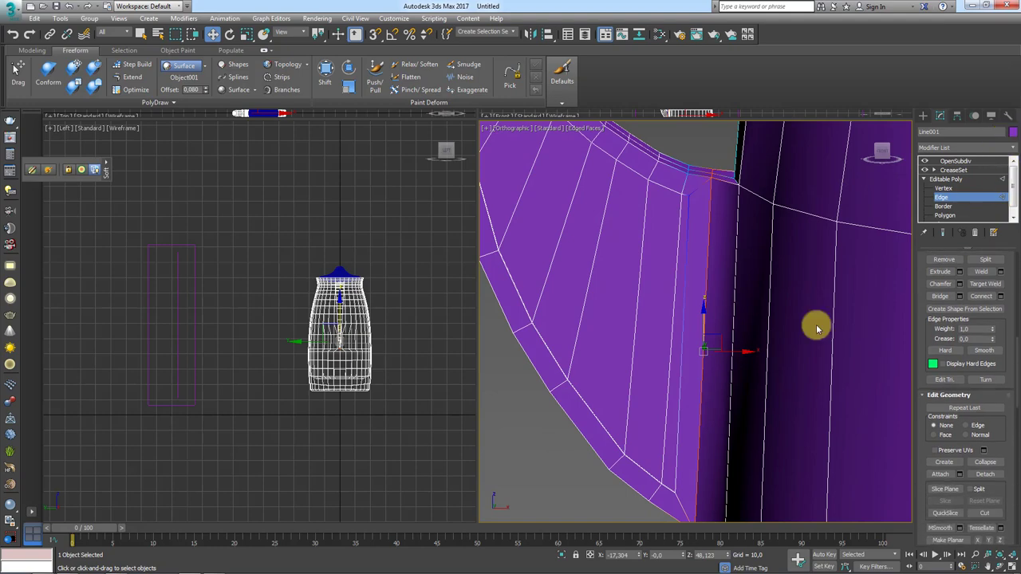
{"action": "left_click_drag", "start_coordinate": [744, 356], "coordinate": [768, 356]}
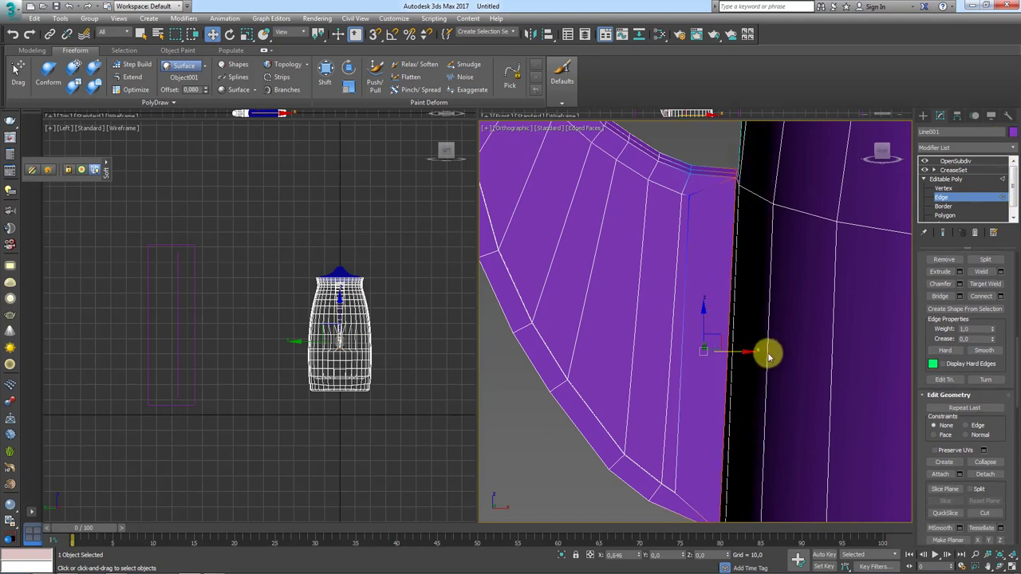
{"action": "key", "text": "r"}
{"action": "middle_click_drag", "start_coordinate": [720, 326], "coordinate": [757, 318], "text": "alt"}
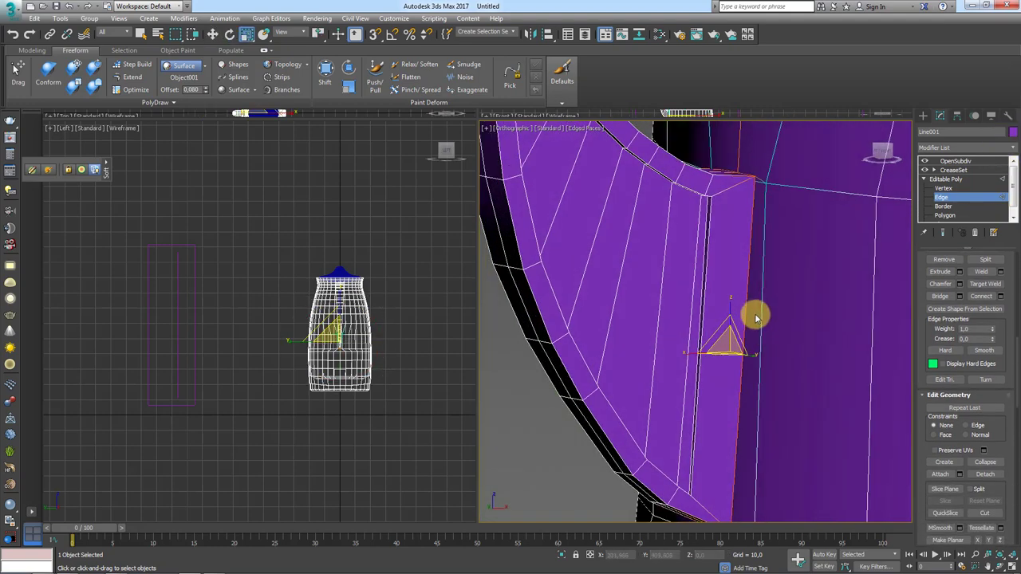
{"action": "left_click_drag", "start_coordinate": [736, 305], "coordinate": [736, 303]}
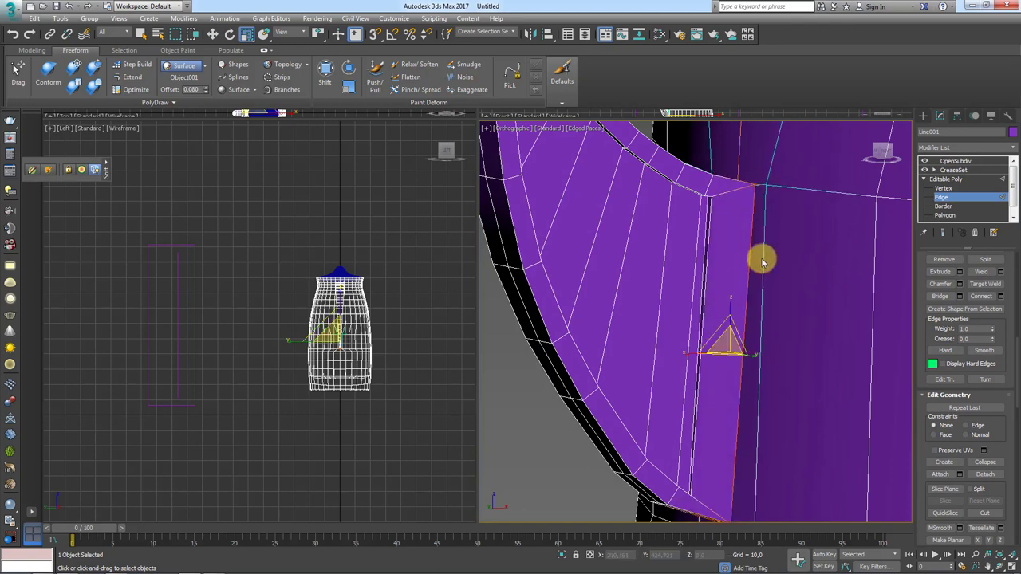
{"action": "mouse_move", "coordinate": [761, 261]}
{"action": "middle_mouse_down", "text": "alt"}
{"action": "mouse_move", "coordinate": [758, 280]}
{"action": "mouse_move", "coordinate": [774, 271]}
{"action": "middle_mouse_up", "text": "alt"}
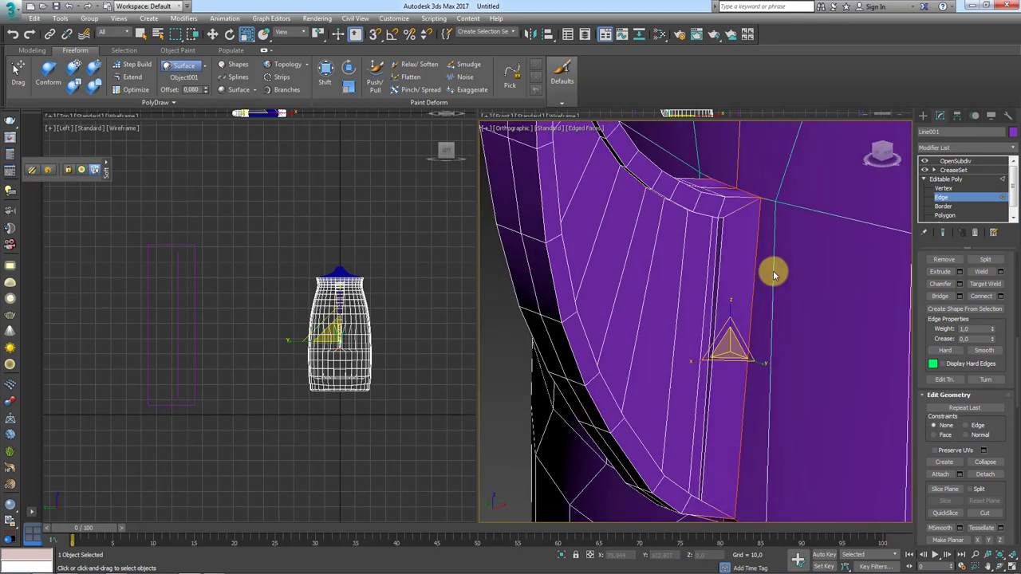
{"action": "left_click", "coordinate": [943, 188]}
{"action": "left_click", "coordinate": [736, 185]}
Move a junction vertex onto the mesh corner
{"action": "key", "text": "w"}
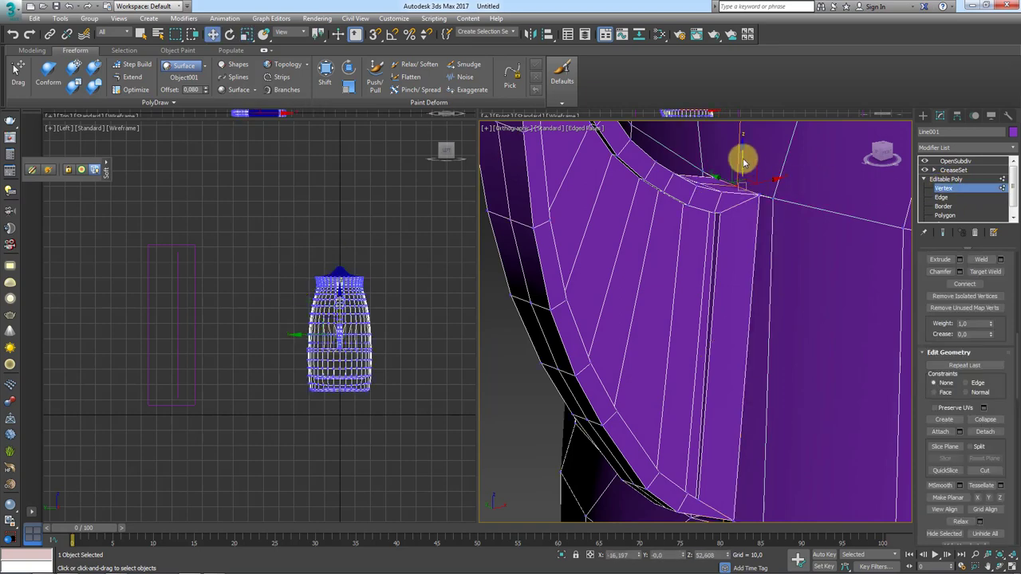
{"action": "mouse_move", "coordinate": [802, 167]}
{"action": "middle_mouse_down", "text": "alt"}
{"action": "mouse_move", "coordinate": [784, 292]}
{"action": "mouse_move", "coordinate": [720, 296]}
{"action": "mouse_move", "coordinate": [705, 255]}
{"action": "mouse_move", "coordinate": [725, 358]}
{"action": "mouse_move", "coordinate": [760, 326]}
{"action": "mouse_move", "coordinate": [736, 257]}
{"action": "mouse_move", "coordinate": [742, 276]}
{"action": "mouse_move", "coordinate": [758, 280]}
{"action": "mouse_move", "coordinate": [764, 254]}
{"action": "mouse_move", "coordinate": [747, 276]}
{"action": "mouse_move", "coordinate": [763, 276]}
{"action": "mouse_move", "coordinate": [774, 255]}
{"action": "mouse_move", "coordinate": [783, 320]}
{"action": "mouse_move", "coordinate": [765, 330]}
{"action": "mouse_move", "coordinate": [763, 406]}
{"action": "mouse_move", "coordinate": [754, 360]}
{"action": "middle_mouse_up", "text": "alt"}
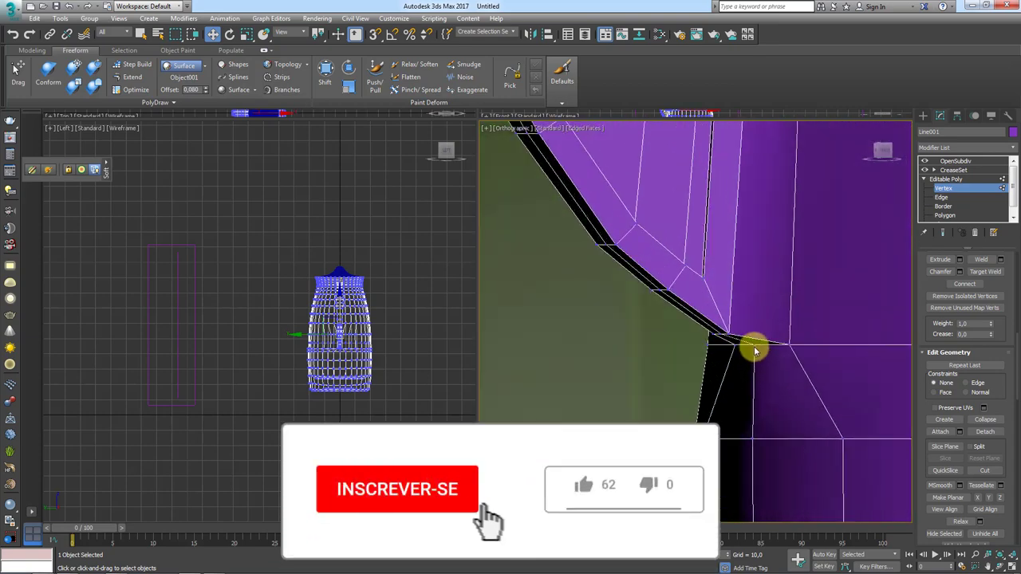
{"action": "left_click", "coordinate": [738, 317]}
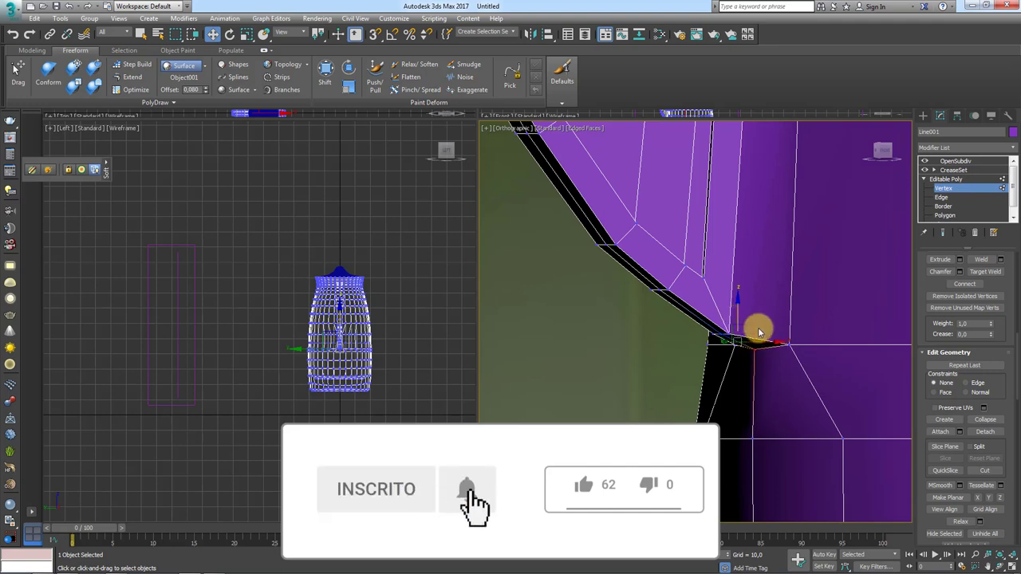
{"action": "middle_click_drag", "start_coordinate": [723, 344], "coordinate": [720, 348], "text": "alt"}
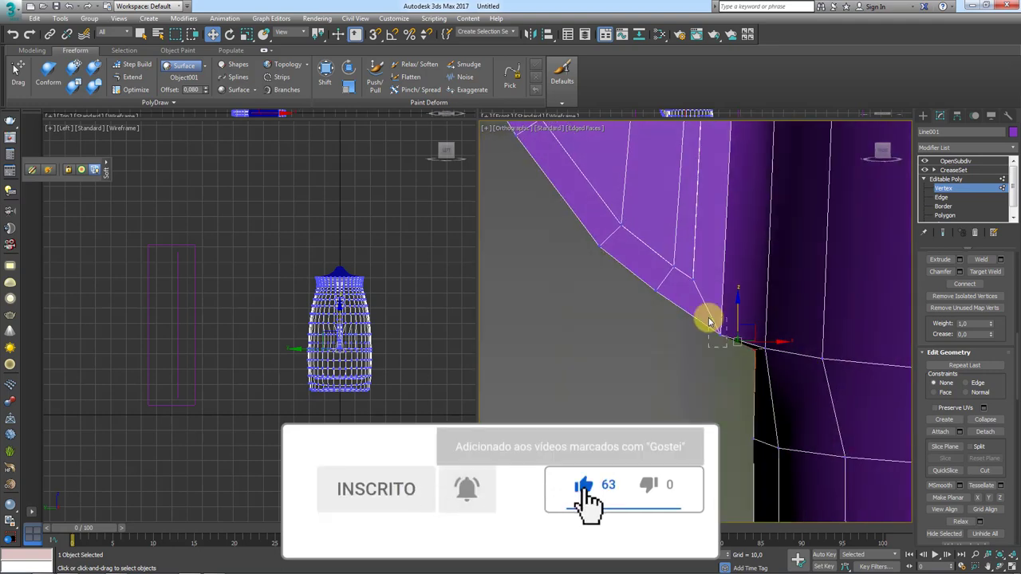
{"action": "left_click_drag", "start_coordinate": [710, 322], "coordinate": [727, 311]}
{"action": "middle_click_drag", "start_coordinate": [735, 304], "coordinate": [727, 321], "text": "alt"}
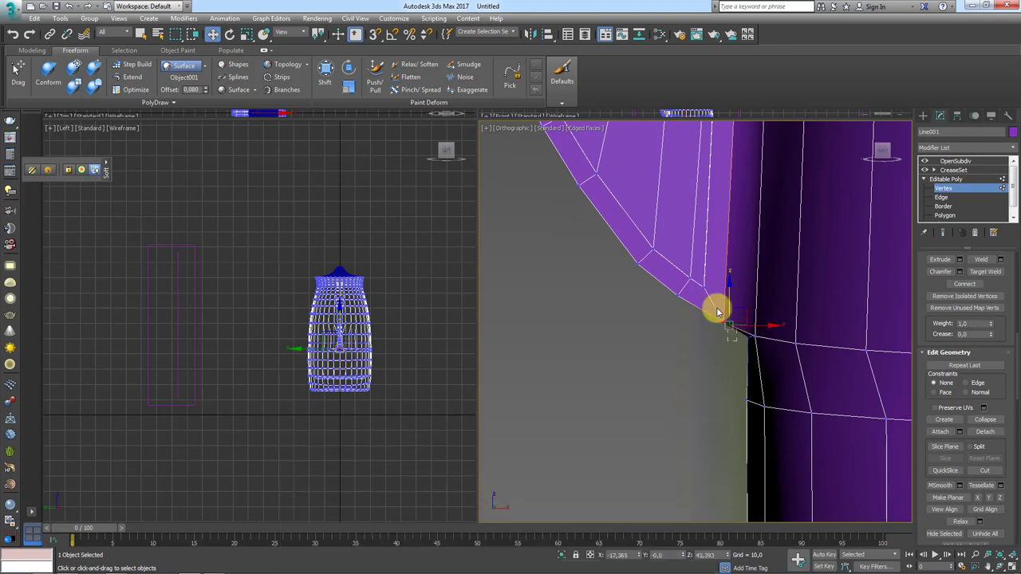
{"action": "middle_click_drag", "start_coordinate": [704, 287], "coordinate": [733, 337], "text": "alt"}
Frame the jug from the front and select the vertices along the handle junction
{"action": "key", "text": "f"}
{"action": "scroll", "coordinate": [611, 353], "scroll_direction": "up", "scroll_amount": 2}
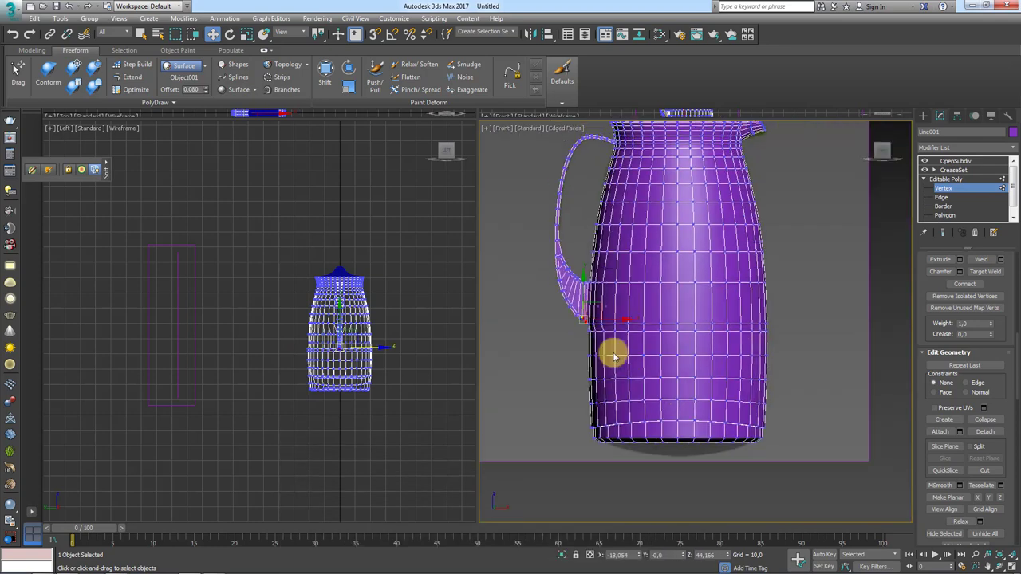
{"action": "scroll", "coordinate": [625, 384], "scroll_direction": "up", "scroll_amount": 3}
{"action": "scroll", "coordinate": [625, 383], "scroll_direction": "up", "scroll_amount": 3}
{"action": "scroll", "coordinate": [675, 371], "scroll_direction": "up", "scroll_amount": 2}
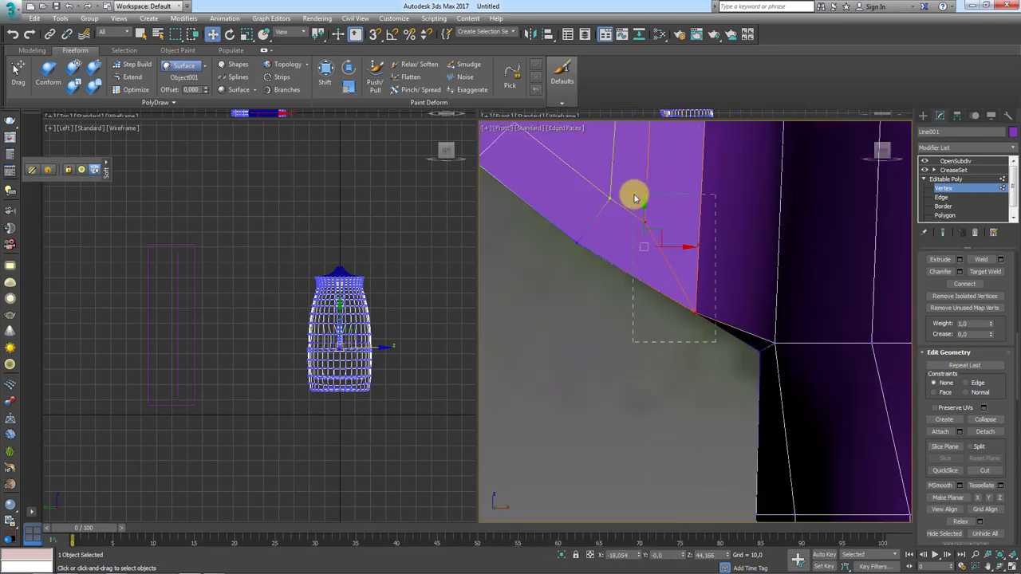
{"action": "scroll", "coordinate": [700, 164], "scroll_direction": "down", "scroll_amount": 3}
{"action": "middle_click_drag", "start_coordinate": [700, 164], "coordinate": [699, 312]}
{"action": "scroll", "coordinate": [699, 311], "scroll_direction": "up", "scroll_amount": 2}
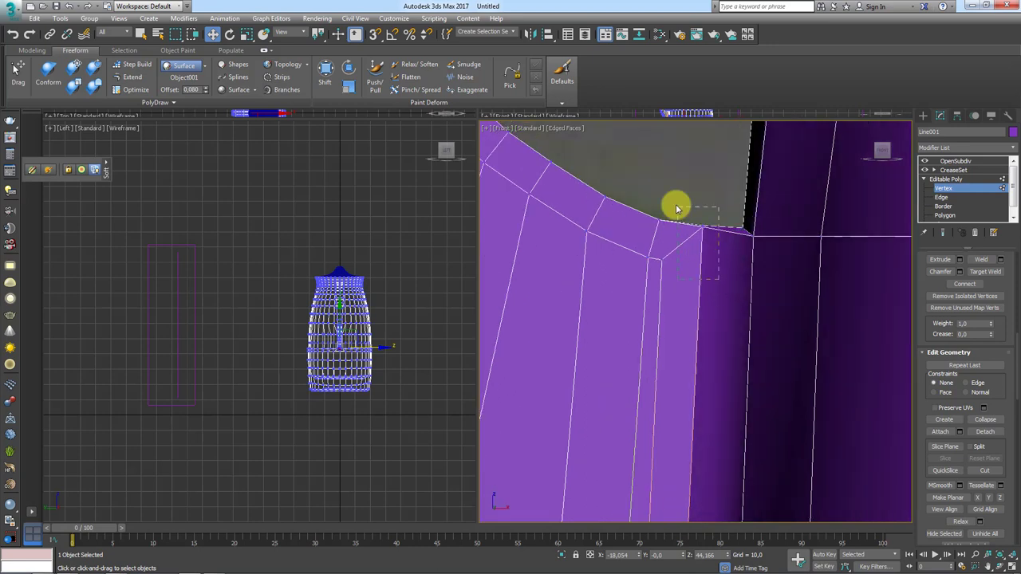
{"action": "left_click_drag", "start_coordinate": [671, 203], "coordinate": [668, 264]}
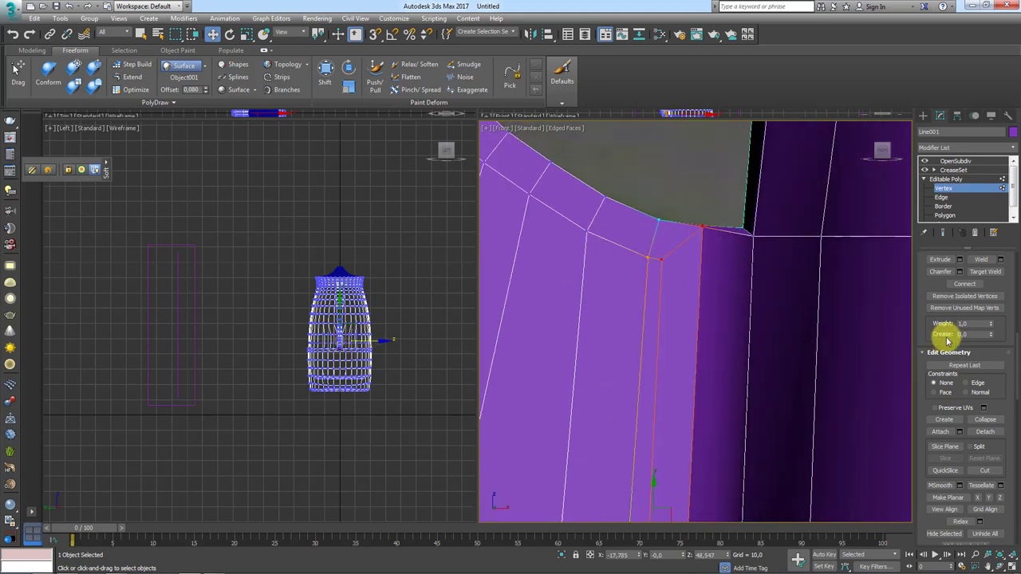
{"action": "scroll", "coordinate": [935, 361], "scroll_direction": "up", "scroll_amount": 3}
Move the junction vertex column toward the body and squash it vertically
{"action": "left_click", "coordinate": [929, 280]}
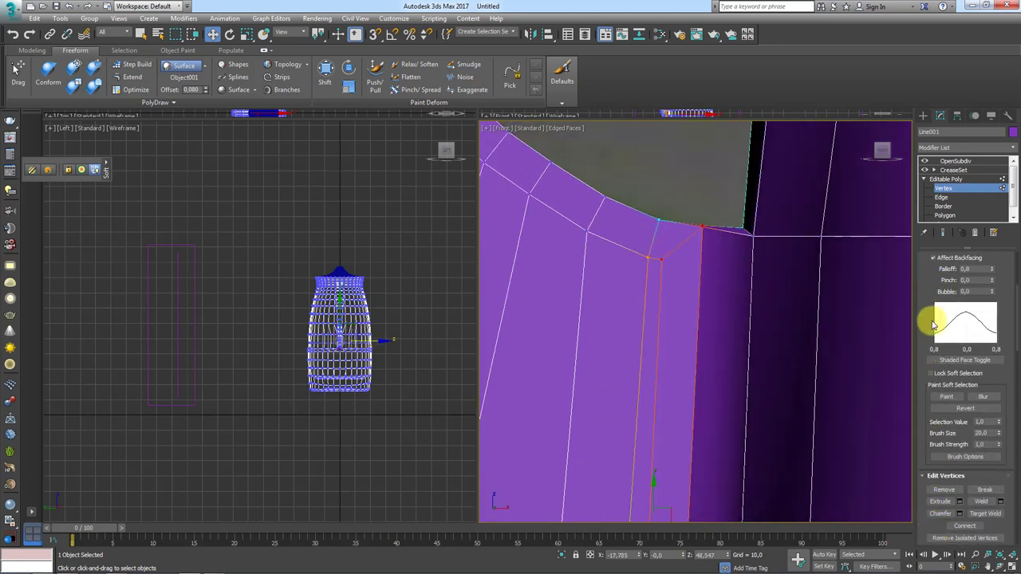
{"action": "scroll", "coordinate": [933, 319], "scroll_direction": "up", "scroll_amount": 2}
{"action": "left_click", "coordinate": [931, 295]}
{"action": "scroll", "coordinate": [711, 282], "scroll_direction": "down", "scroll_amount": 2}
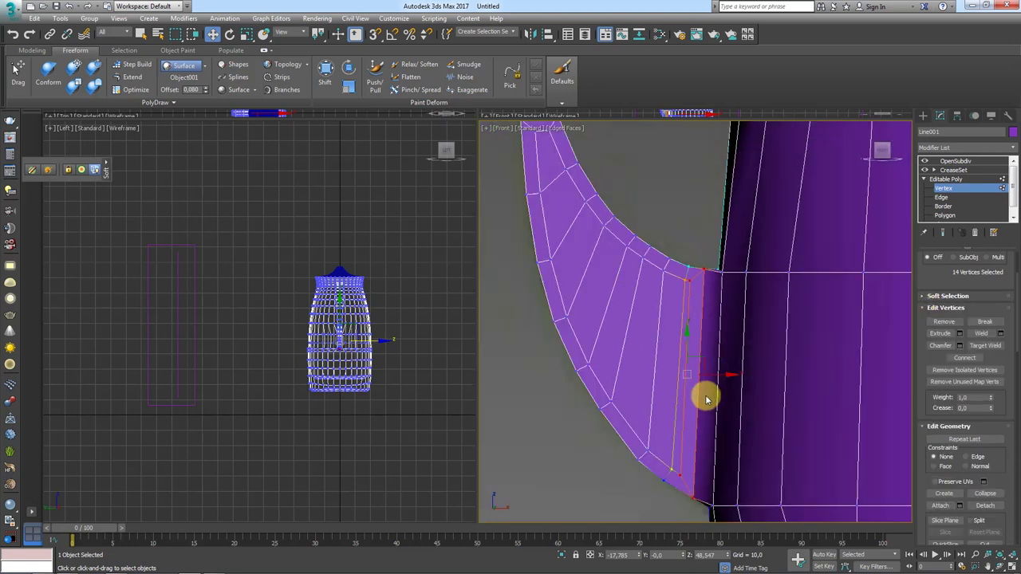
{"action": "scroll", "coordinate": [706, 399], "scroll_direction": "up", "scroll_amount": 1}
{"action": "left_click_drag", "start_coordinate": [705, 371], "coordinate": [725, 364]}
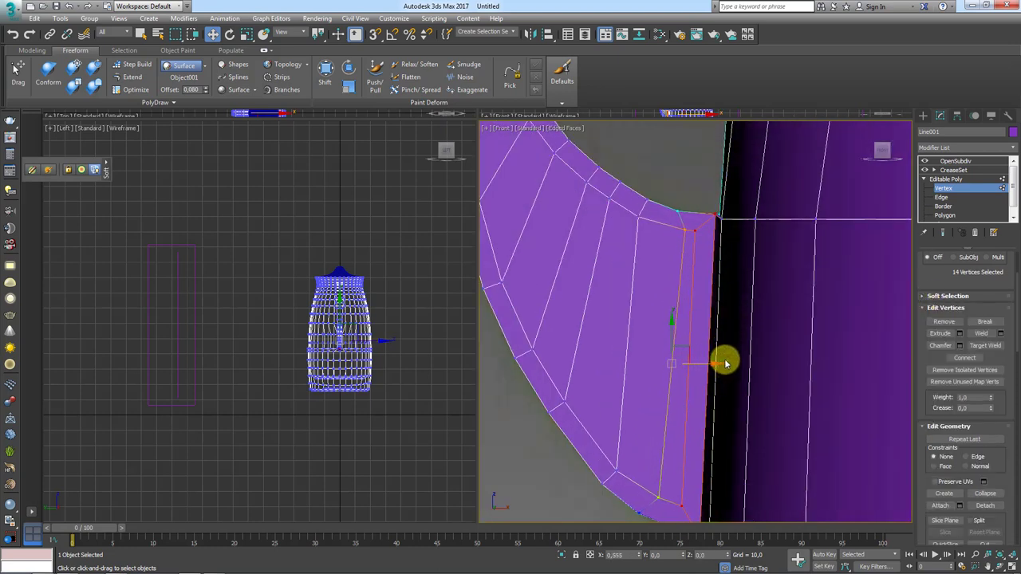
{"action": "key", "text": "e"}
{"action": "key", "text": "r"}
{"action": "left_click_drag", "start_coordinate": [694, 297], "coordinate": [694, 303]}
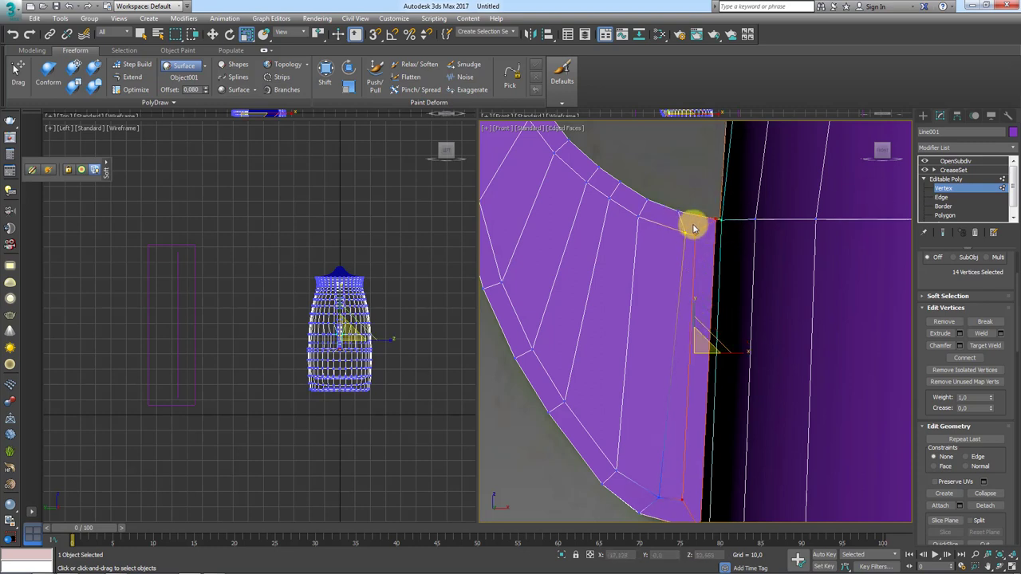
Turn off Use Soft Selection, adjust the top-corner and bottom junction vertices, and view the CreaseSet
{"action": "left_click_drag", "start_coordinate": [727, 209], "coordinate": [681, 246]}
{"action": "scroll", "coordinate": [947, 285], "scroll_direction": "up", "scroll_amount": 3}
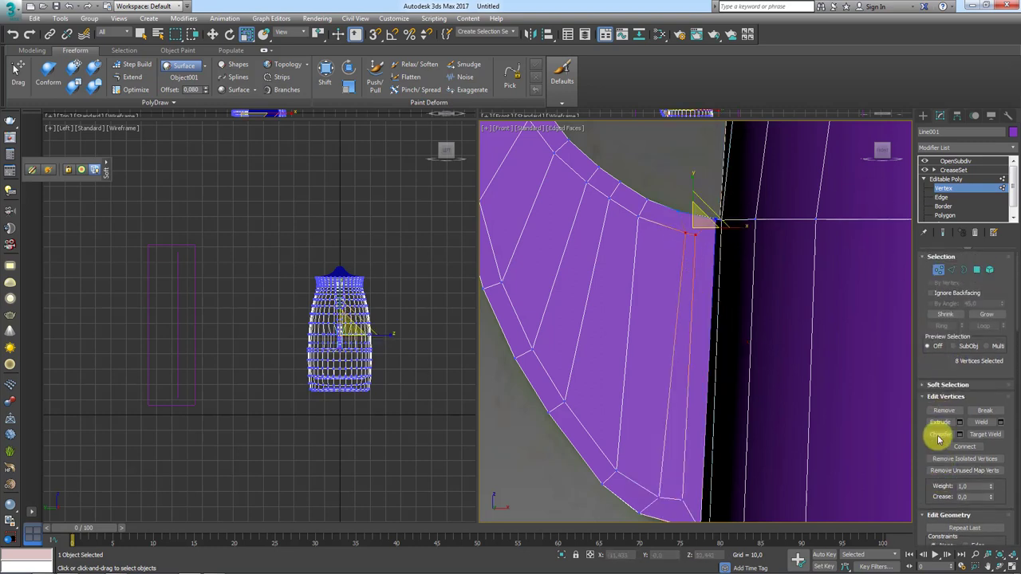
{"action": "left_click", "coordinate": [945, 384]}
{"action": "scroll", "coordinate": [935, 284], "scroll_direction": "down", "scroll_amount": 3}
{"action": "left_click", "coordinate": [933, 292]}
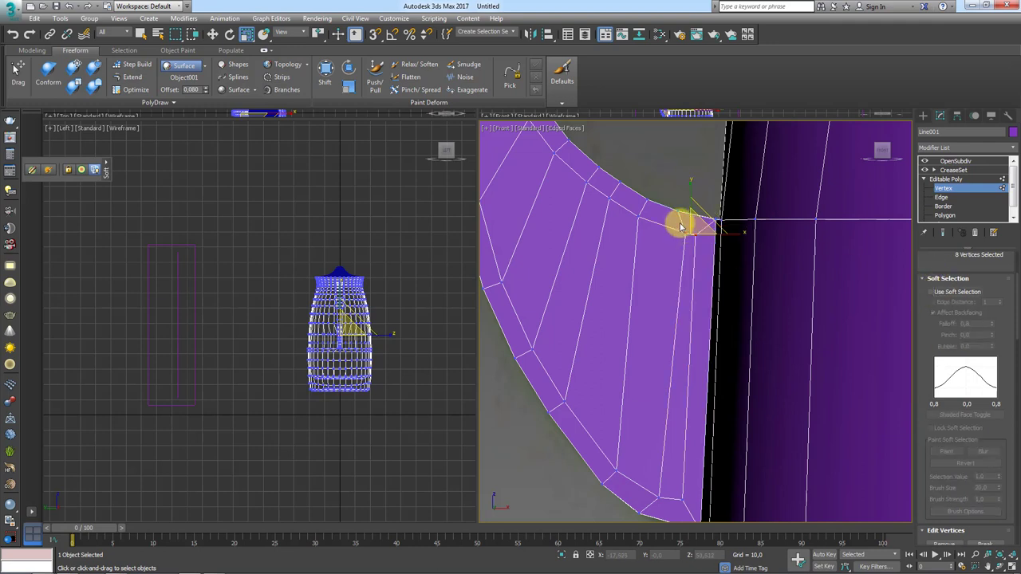
{"action": "key", "text": "w"}
{"action": "left_click", "coordinate": [699, 232]}
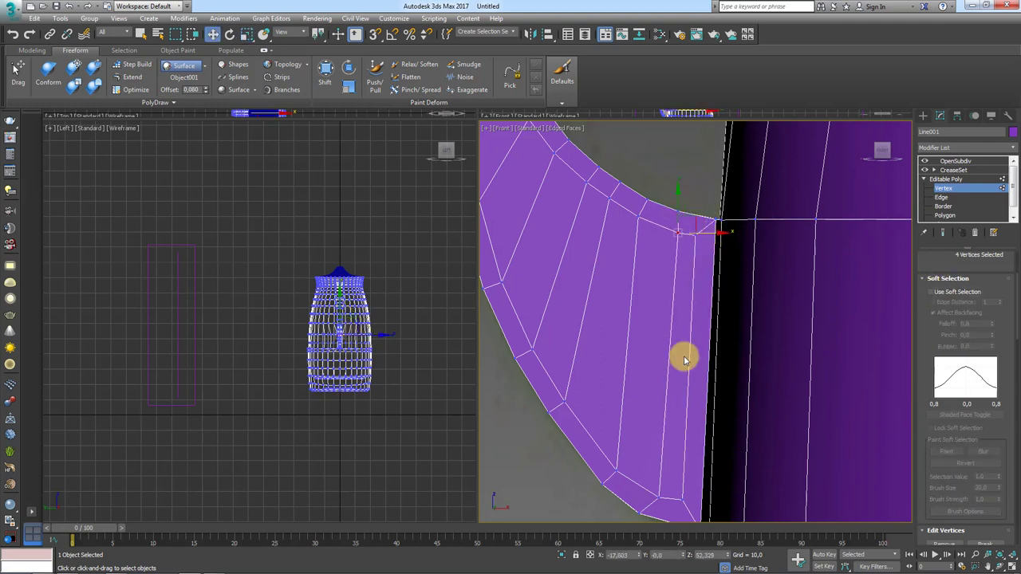
{"action": "left_click_drag", "start_coordinate": [648, 484], "coordinate": [674, 503]}
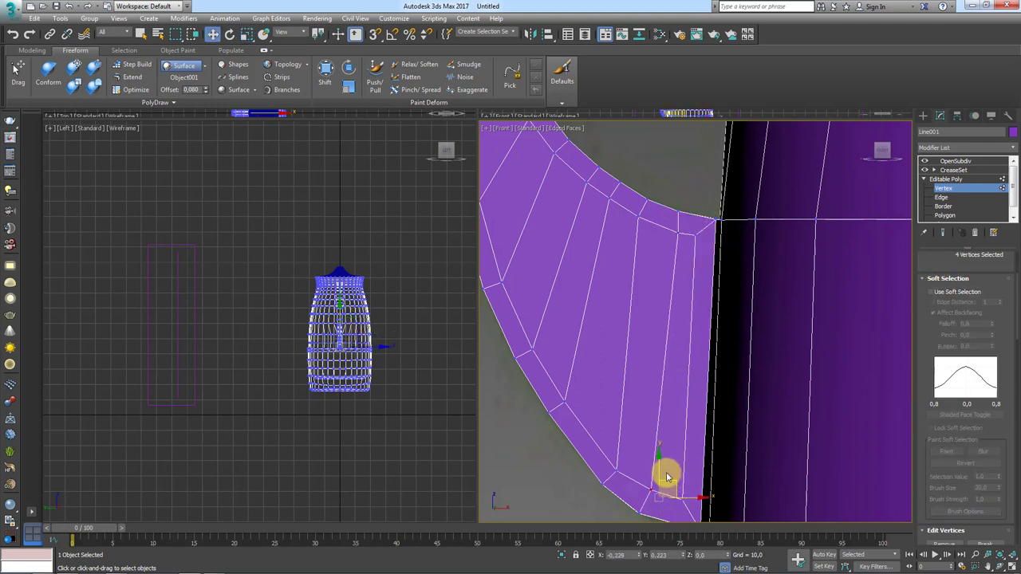
{"action": "left_click", "coordinate": [667, 476]}
{"action": "left_click", "coordinate": [951, 170]}
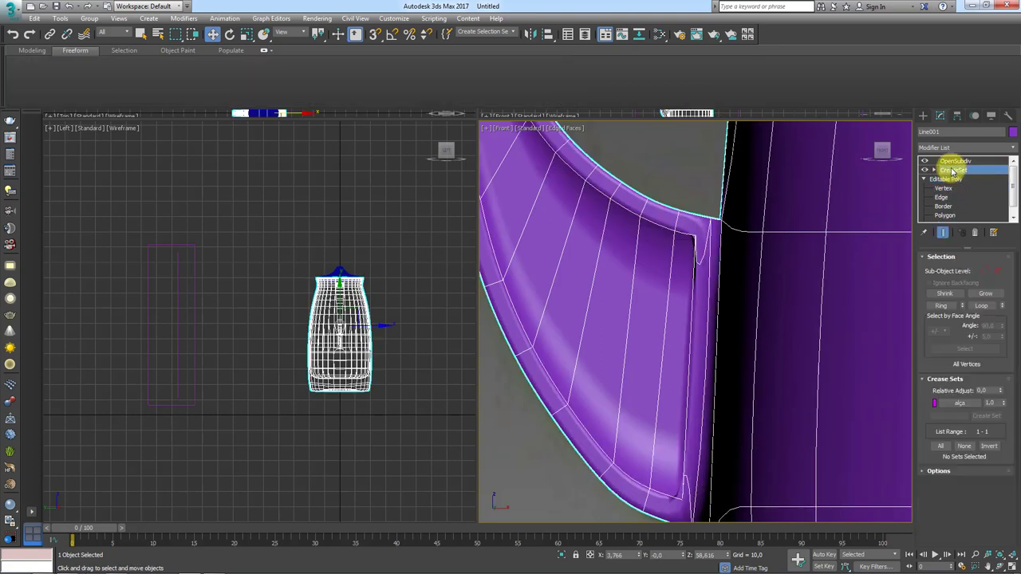
Show the smoothed OpenSubdiv result and orbit to the upper handle joint
{"action": "left_click", "coordinate": [954, 161]}
{"action": "middle_click_drag", "start_coordinate": [629, 287], "coordinate": [710, 323], "text": "alt"}
{"action": "scroll", "coordinate": [710, 323], "scroll_direction": "up", "scroll_amount": 2}
{"action": "scroll", "coordinate": [719, 352], "scroll_direction": "down", "scroll_amount": 5}
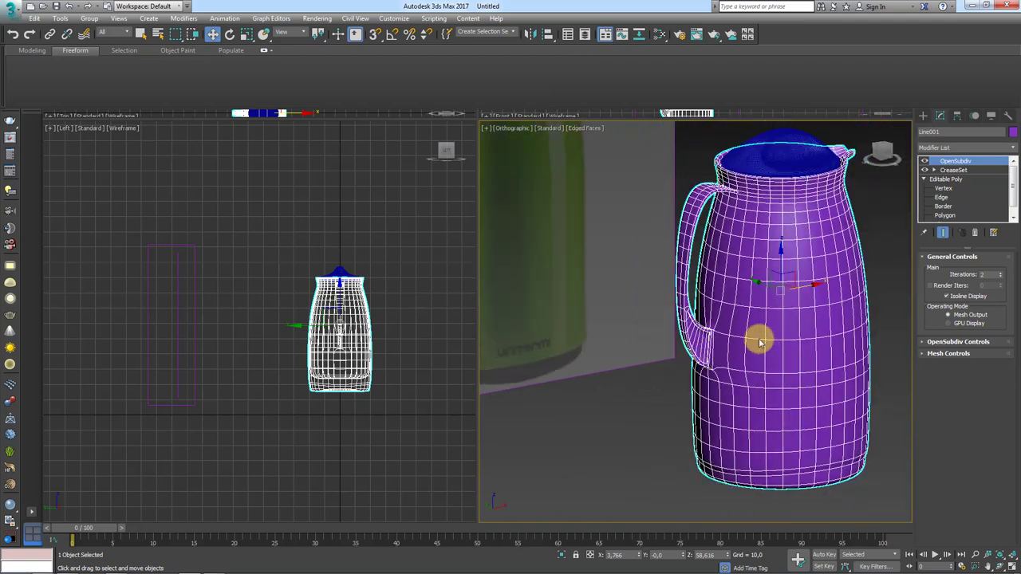
{"action": "mouse_move", "coordinate": [796, 335]}
{"action": "middle_mouse_down", "text": "alt"}
{"action": "mouse_move", "coordinate": [779, 359]}
{"action": "mouse_move", "coordinate": [739, 360]}
{"action": "middle_mouse_up", "text": "alt"}
{"action": "scroll", "coordinate": [735, 296], "scroll_direction": "up", "scroll_amount": 4}
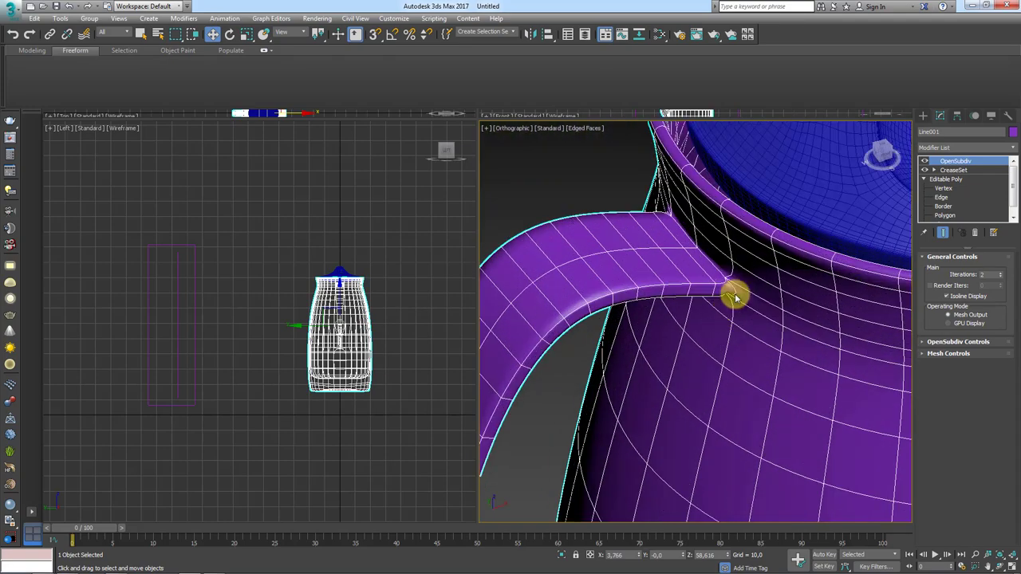
{"action": "mouse_move", "coordinate": [736, 310]}
{"action": "middle_mouse_down", "text": "alt"}
{"action": "mouse_move", "coordinate": [736, 273]}
{"action": "mouse_move", "coordinate": [740, 298]}
{"action": "middle_mouse_up", "text": "alt"}
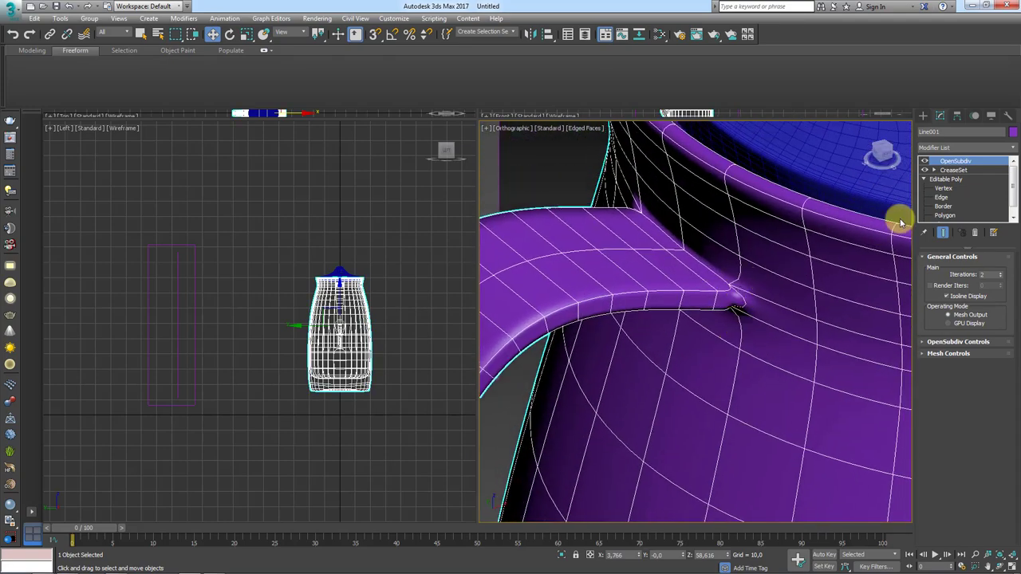
Select the alça set's edges plus the missing handle-joint edges on the unsmoothed cage
{"action": "left_click", "coordinate": [944, 196]}
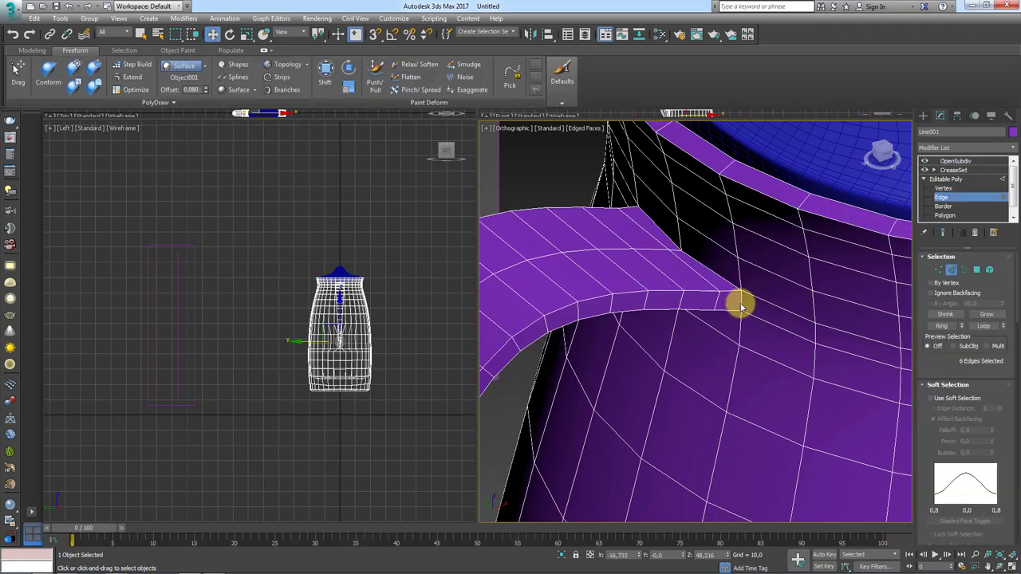
{"action": "left_click", "coordinate": [740, 306]}
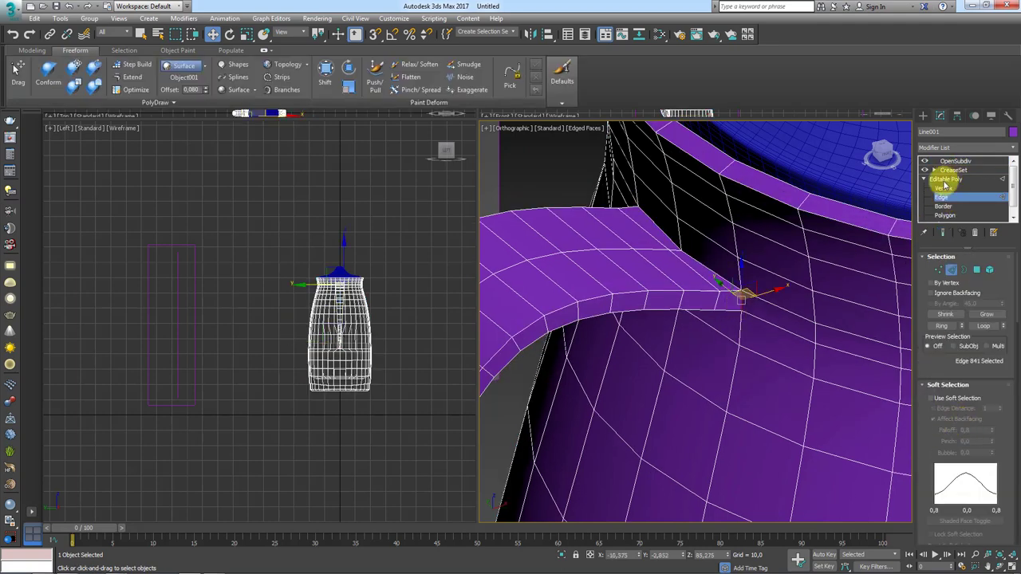
{"action": "left_click", "coordinate": [954, 170]}
{"action": "right_click", "coordinate": [975, 405]}
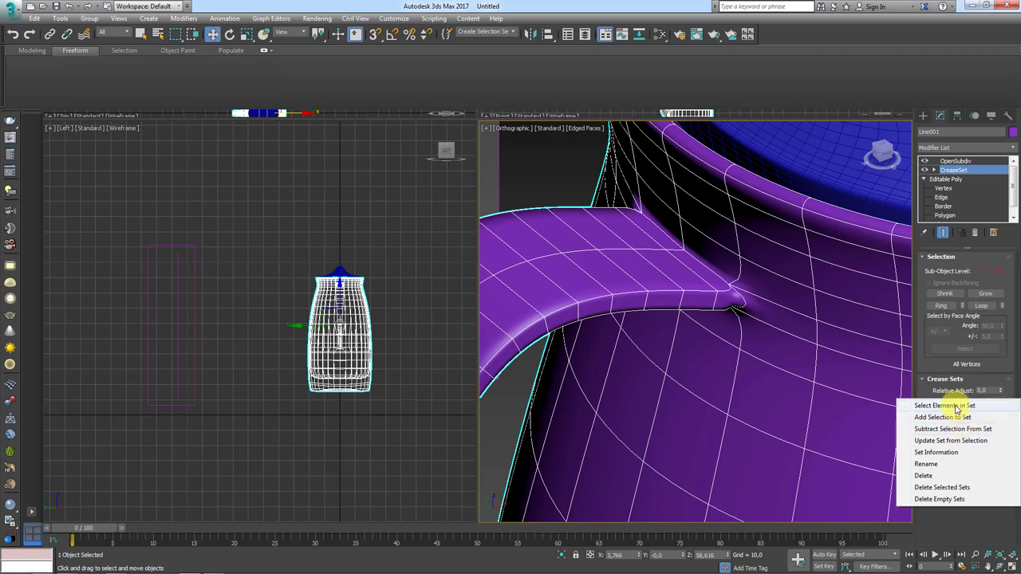
{"action": "left_click", "coordinate": [956, 407]}
{"action": "left_click", "coordinate": [924, 162]}
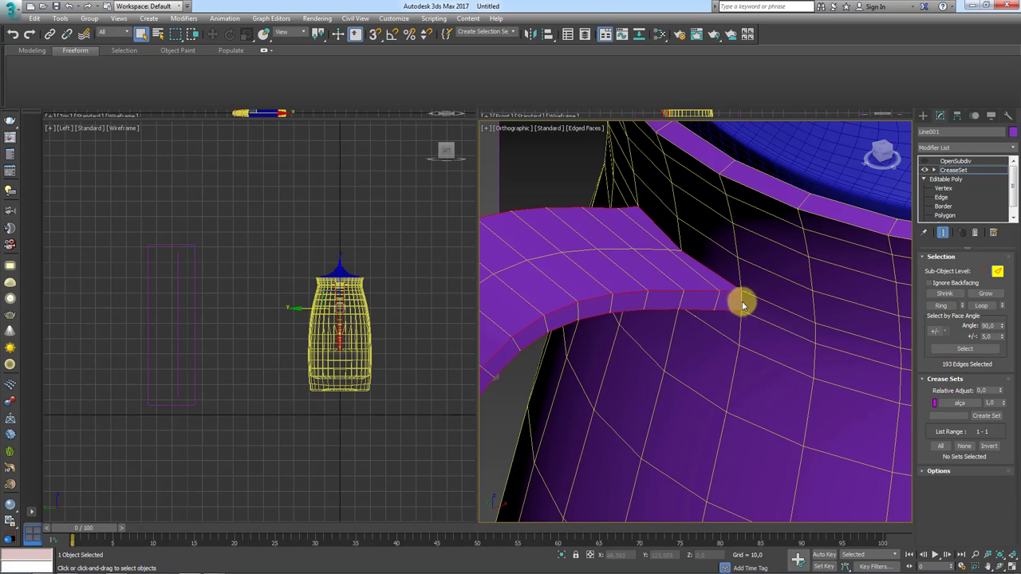
{"action": "mouse_move", "coordinate": [740, 306]}
{"action": "middle_mouse_down", "text": "alt"}
{"action": "mouse_move", "coordinate": [731, 303]}
{"action": "mouse_move", "coordinate": [968, 320]}
{"action": "mouse_move", "coordinate": [690, 317]}
{"action": "mouse_move", "coordinate": [482, 266]}
{"action": "mouse_move", "coordinate": [734, 316]}
{"action": "mouse_move", "coordinate": [529, 266]}
{"action": "middle_mouse_up", "text": "alt"}
{"action": "left_click", "coordinate": [620, 290], "text": "ctrl"}
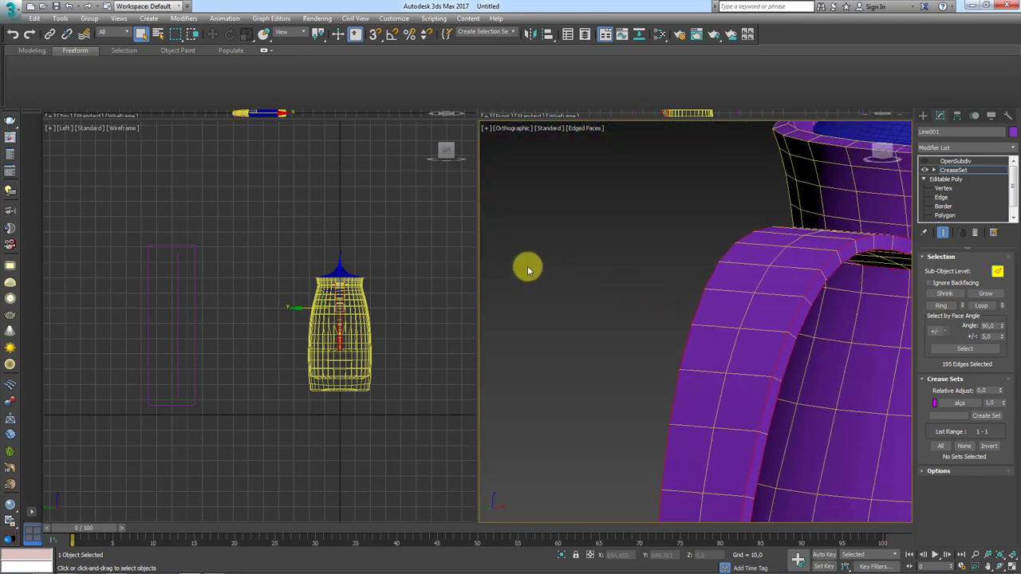
{"action": "scroll", "coordinate": [529, 266], "scroll_direction": "down", "scroll_amount": 2}
Update the alça set from the 195-edge selection and re-enable OpenSubdiv
{"action": "right_click", "coordinate": [963, 405]}
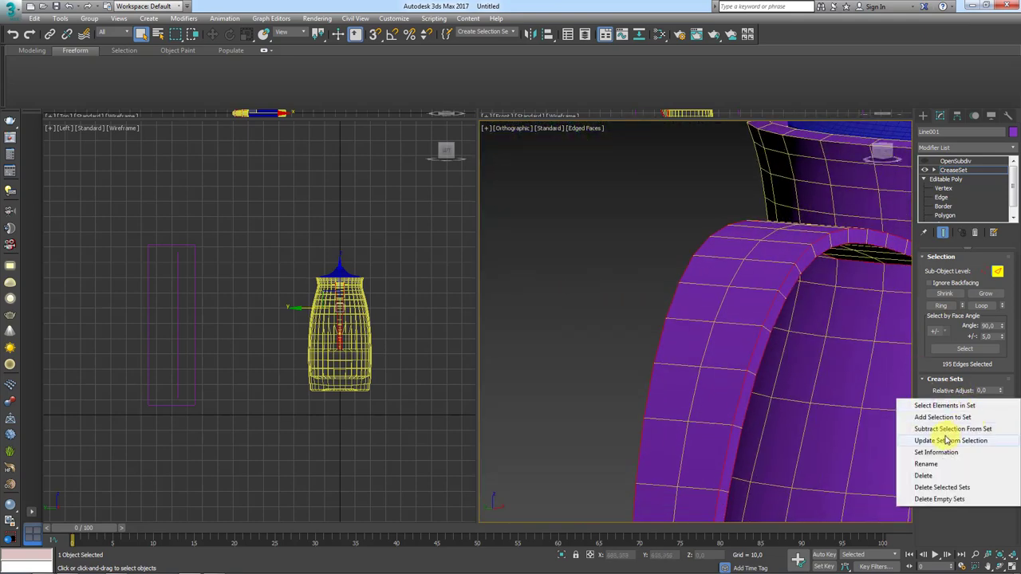
{"action": "left_click", "coordinate": [947, 440]}
{"action": "left_click", "coordinate": [929, 162]}
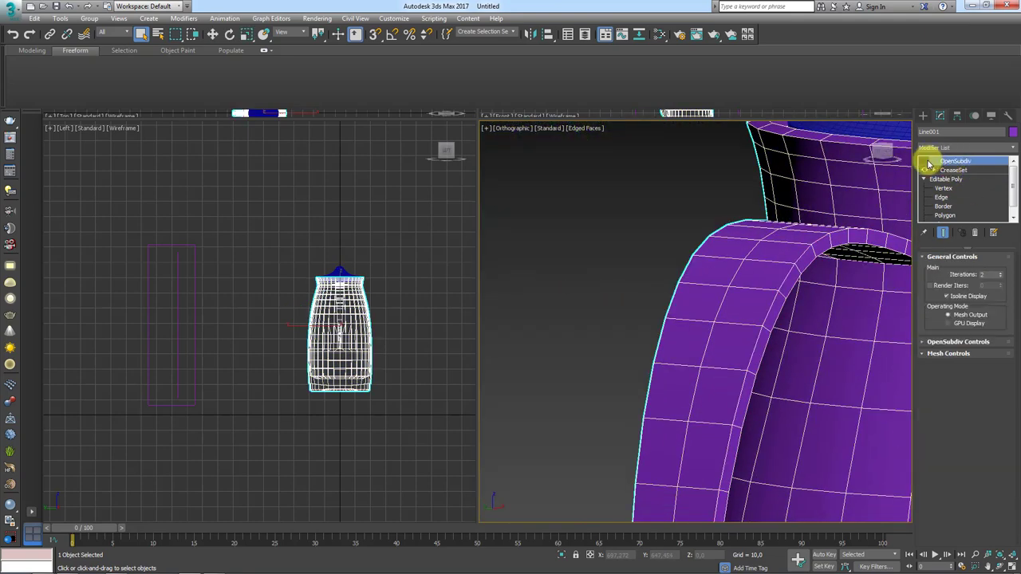
Zoom in on the handle opening and bring up the CreaseSet settings
{"action": "middle_click_drag", "start_coordinate": [845, 228], "coordinate": [704, 269], "text": "alt"}
{"action": "scroll", "coordinate": [807, 293], "scroll_direction": "up", "scroll_amount": 3}
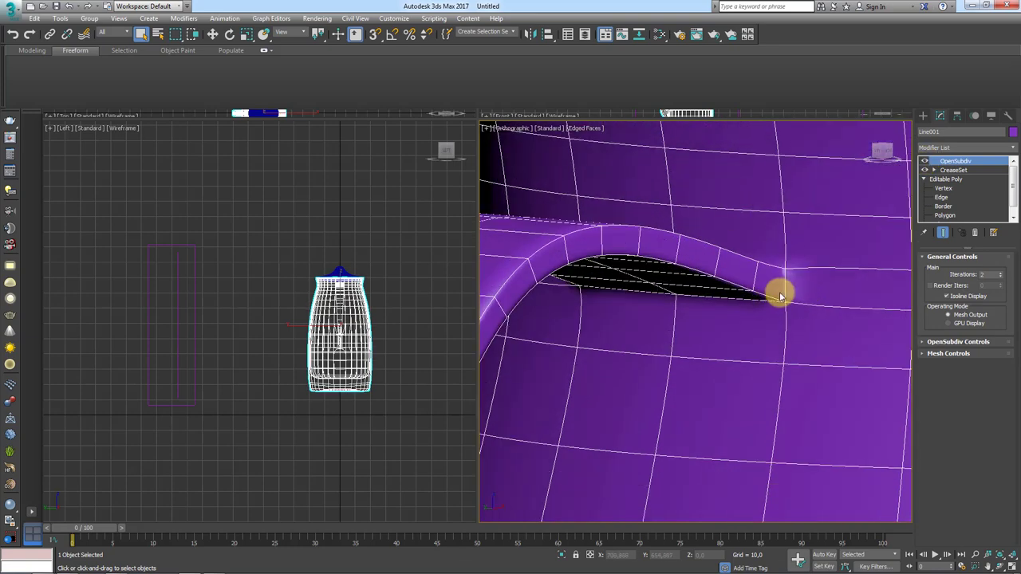
{"action": "scroll", "coordinate": [779, 296], "scroll_direction": "down", "scroll_amount": 2}
{"action": "scroll", "coordinate": [787, 285], "scroll_direction": "up", "scroll_amount": 1}
{"action": "left_click", "coordinate": [952, 170]}
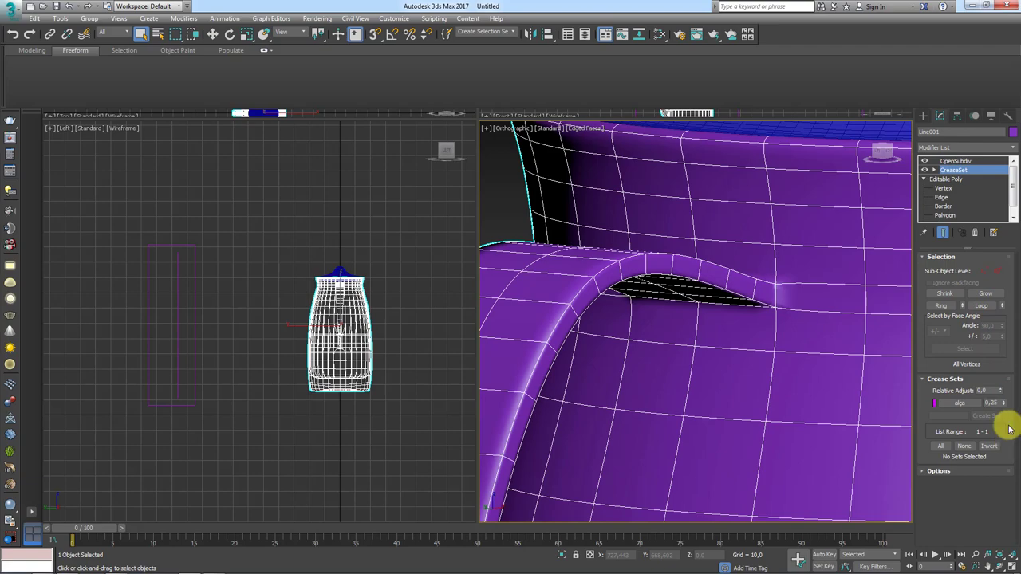
Set the alça crease to 0.25, check the handle joints, and select the lid Box001
{"action": "scroll", "coordinate": [720, 349], "scroll_direction": "down", "scroll_amount": 3}
{"action": "scroll", "coordinate": [588, 324], "scroll_direction": "up", "scroll_amount": 2}
{"action": "scroll", "coordinate": [616, 317], "scroll_direction": "up", "scroll_amount": 1}
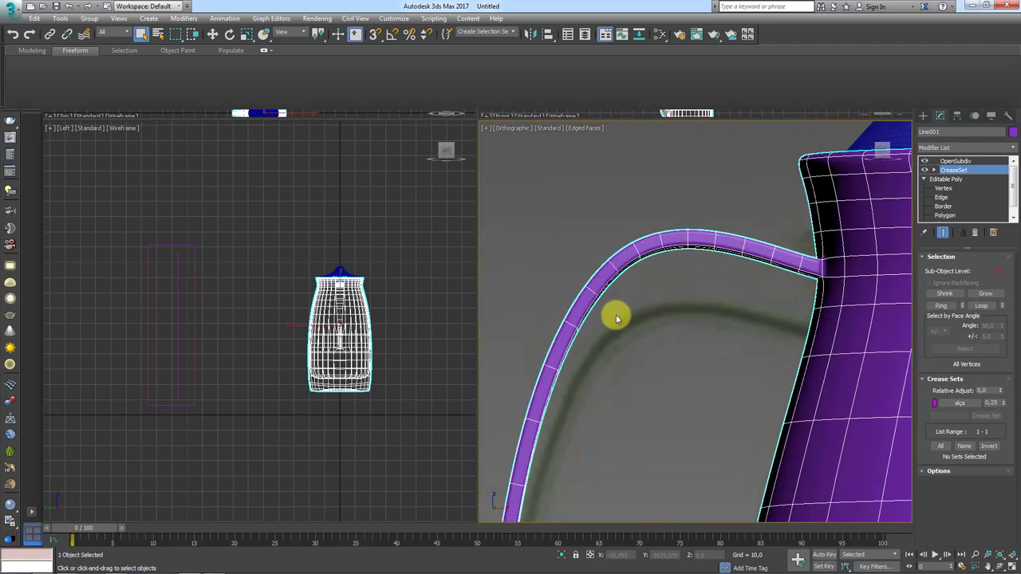
{"action": "scroll", "coordinate": [616, 317], "scroll_direction": "up", "scroll_amount": 4}
{"action": "scroll", "coordinate": [666, 342], "scroll_direction": "down", "scroll_amount": 1}
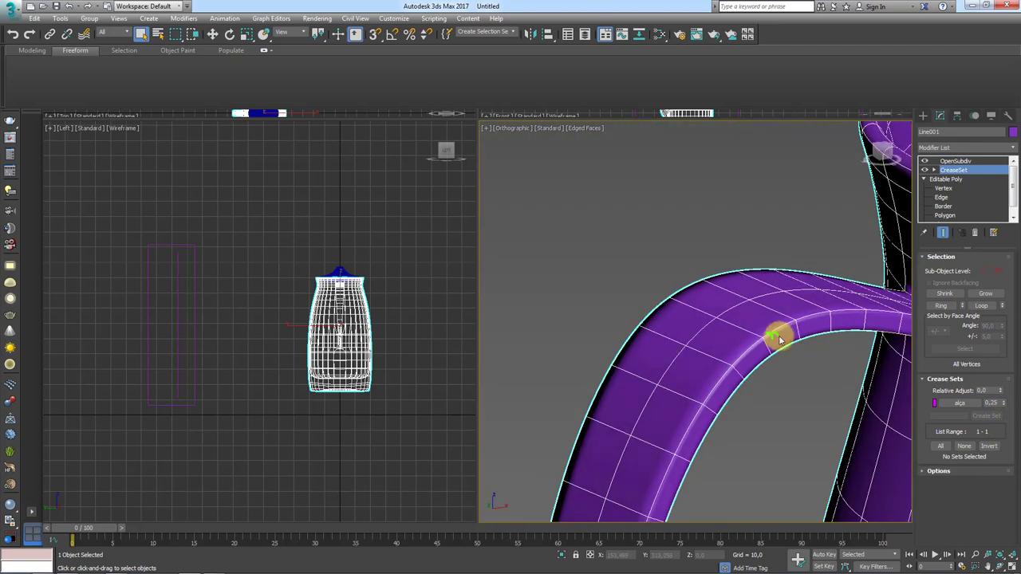
{"action": "scroll", "coordinate": [782, 383], "scroll_direction": "down", "scroll_amount": 3}
{"action": "scroll", "coordinate": [667, 262], "scroll_direction": "up", "scroll_amount": 2}
{"action": "scroll", "coordinate": [619, 342], "scroll_direction": "down", "scroll_amount": 1}
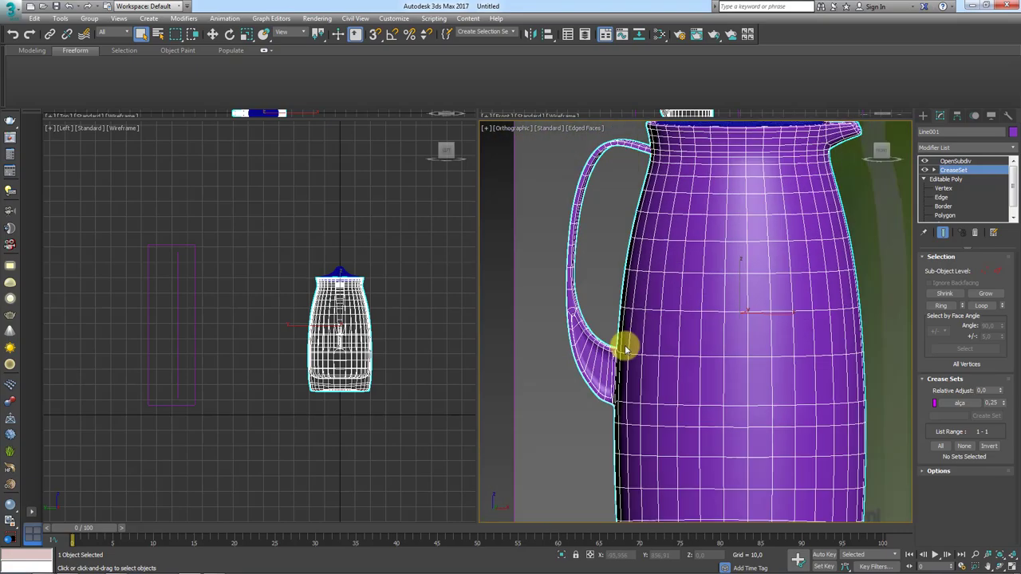
{"action": "scroll", "coordinate": [642, 391], "scroll_direction": "down", "scroll_amount": 1}
{"action": "left_click", "coordinate": [758, 178]}
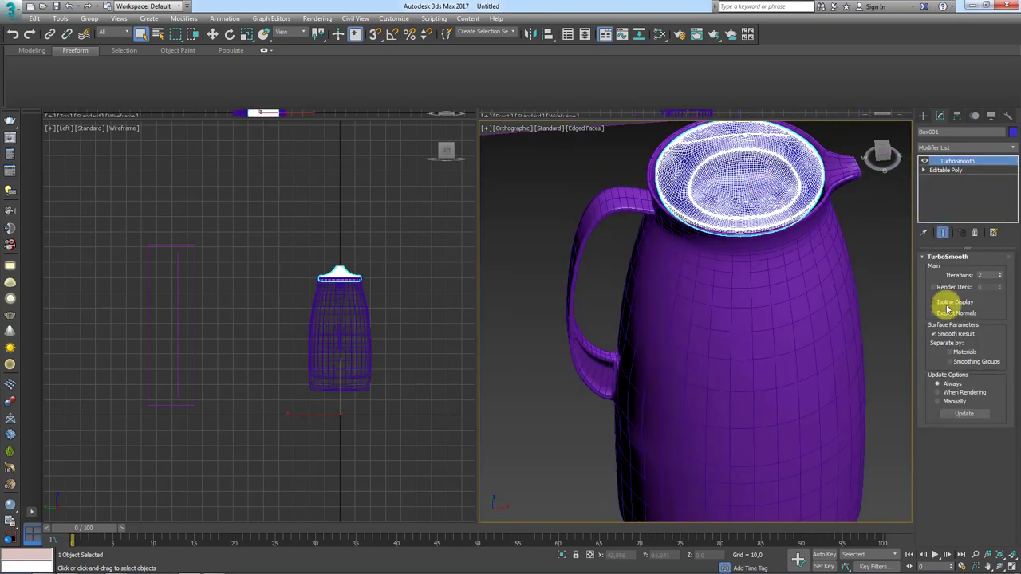
Select the pot and its lid and orbit around them to a side view
{"action": "mouse_move", "coordinate": [806, 264]}
{"action": "middle_mouse_down", "text": "alt"}
{"action": "mouse_move", "coordinate": [665, 250]}
{"action": "mouse_move", "coordinate": [710, 264]}
{"action": "middle_mouse_up", "text": "alt"}
{"action": "left_click", "coordinate": [752, 299]}
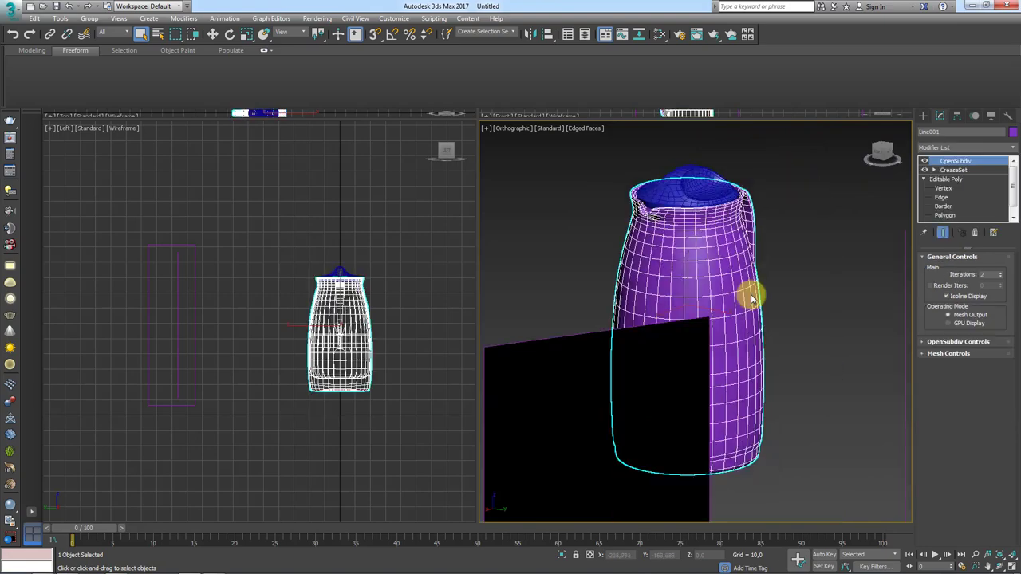
{"action": "mouse_move", "coordinate": [752, 299]}
{"action": "middle_mouse_down", "text": "alt"}
{"action": "mouse_move", "coordinate": [709, 308]}
{"action": "mouse_move", "coordinate": [859, 321]}
{"action": "mouse_move", "coordinate": [781, 343]}
{"action": "mouse_move", "coordinate": [813, 410]}
{"action": "middle_mouse_up", "text": "alt"}
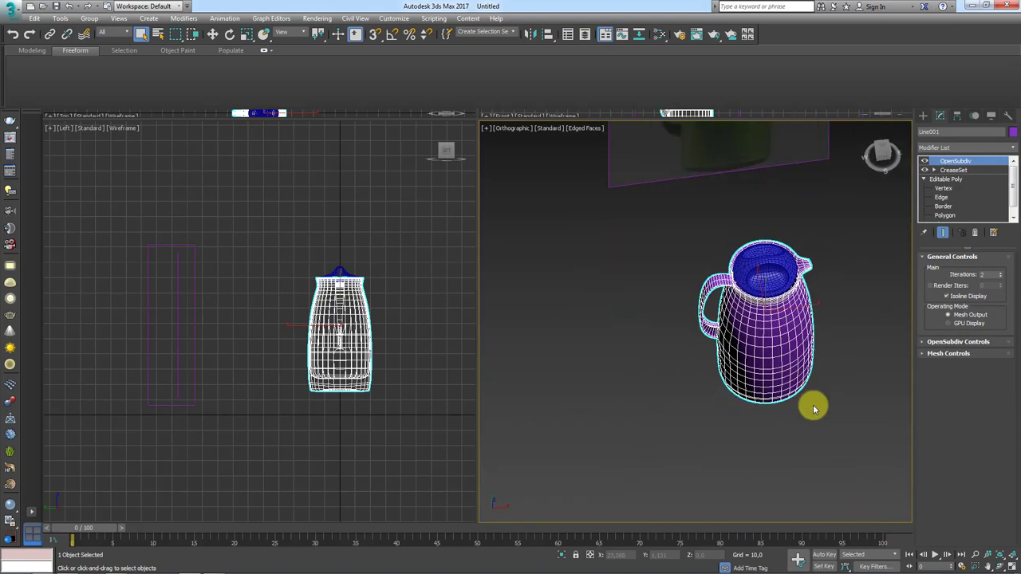
{"action": "left_click_drag", "start_coordinate": [807, 446], "coordinate": [709, 239]}
{"action": "middle_click_drag", "start_coordinate": [709, 240], "coordinate": [802, 319], "text": "alt"}
{"action": "scroll", "coordinate": [802, 319], "scroll_direction": "down", "scroll_amount": 2}
{"action": "scroll", "coordinate": [794, 277], "scroll_direction": "up", "scroll_amount": 1}
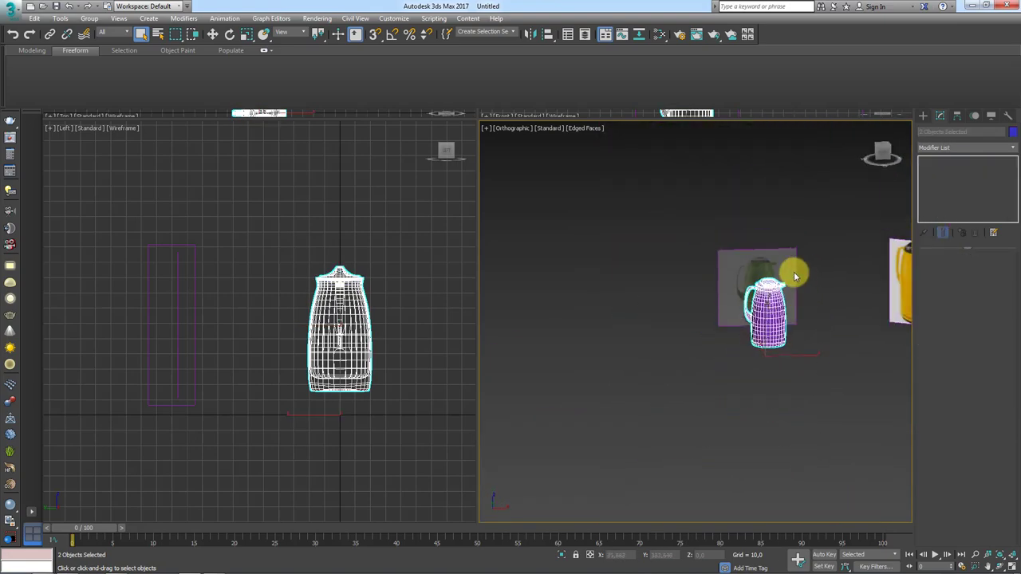
{"action": "mouse_move", "coordinate": [795, 277]}
{"action": "middle_mouse_down", "text": "alt"}
{"action": "mouse_move", "coordinate": [758, 292]}
{"action": "mouse_move", "coordinate": [833, 277]}
{"action": "middle_mouse_up", "text": "alt"}
Move the yellow reference plane Plane002 closer to the pots
{"action": "key", "text": "w"}
{"action": "middle_click_drag", "start_coordinate": [770, 294], "coordinate": [599, 284], "text": "alt"}
{"action": "left_click", "coordinate": [800, 276]}
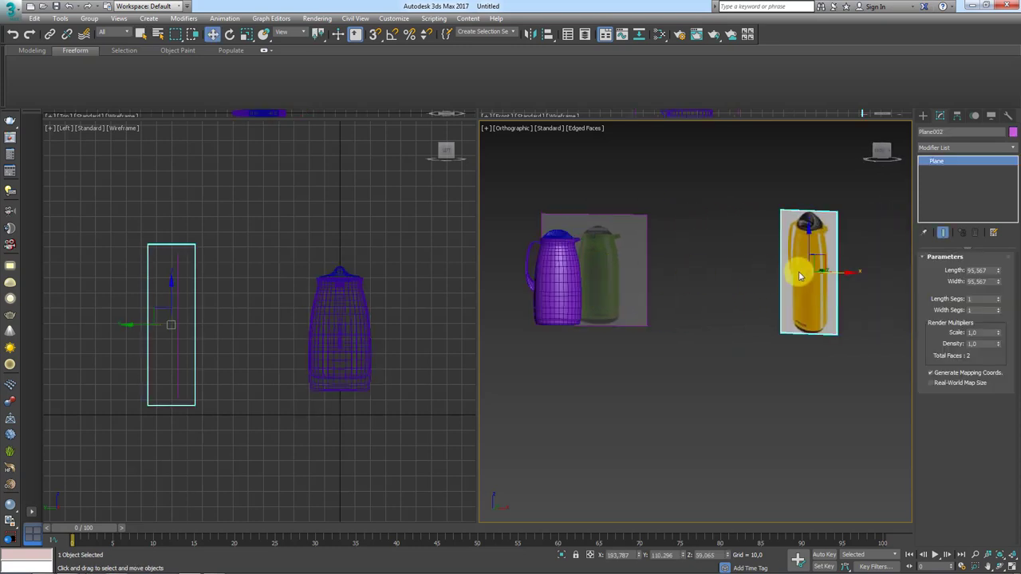
{"action": "left_click_drag", "start_coordinate": [846, 278], "coordinate": [729, 272]}
{"action": "scroll", "coordinate": [662, 268], "scroll_direction": "up", "scroll_amount": 2}
Scale the yellow reference plane down to make it shorter
{"action": "key", "text": "r"}
{"action": "mouse_move", "coordinate": [729, 272]}
{"action": "middle_mouse_down", "text": "alt"}
{"action": "mouse_move", "coordinate": [727, 284]}
{"action": "mouse_move", "coordinate": [727, 244]}
{"action": "middle_mouse_up", "text": "alt"}
{"action": "key", "text": "ctrl+z"}
Rotate the yellow reference plane beside the jug, then select the jug
{"action": "key", "text": "e"}
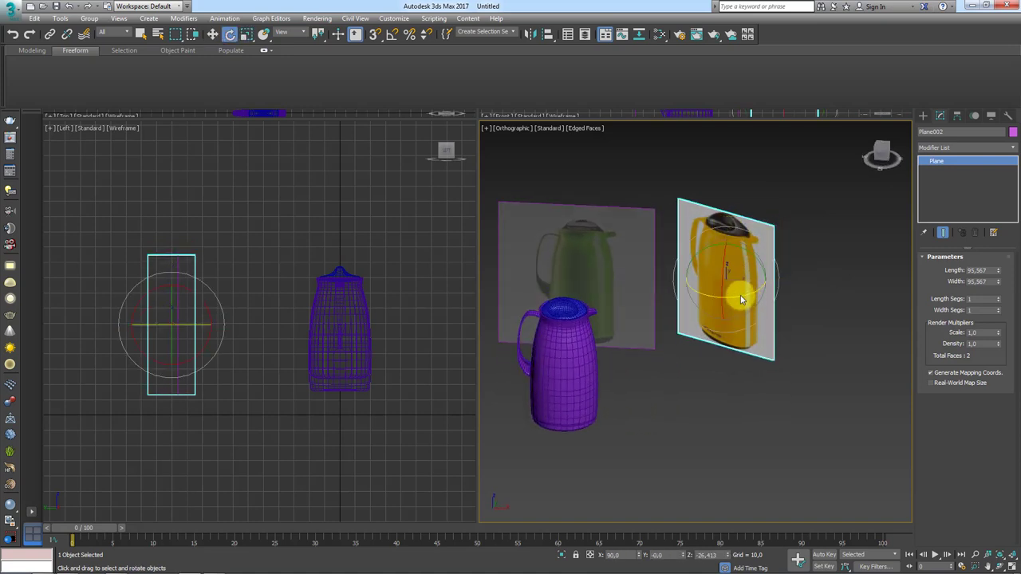
{"action": "left_click_drag", "start_coordinate": [740, 295], "coordinate": [679, 319]}
{"action": "mouse_move", "coordinate": [679, 319]}
{"action": "middle_mouse_down", "text": "alt"}
{"action": "mouse_move", "coordinate": [768, 319]}
{"action": "mouse_move", "coordinate": [802, 369]}
{"action": "mouse_move", "coordinate": [785, 375]}
{"action": "middle_mouse_up", "text": "alt"}
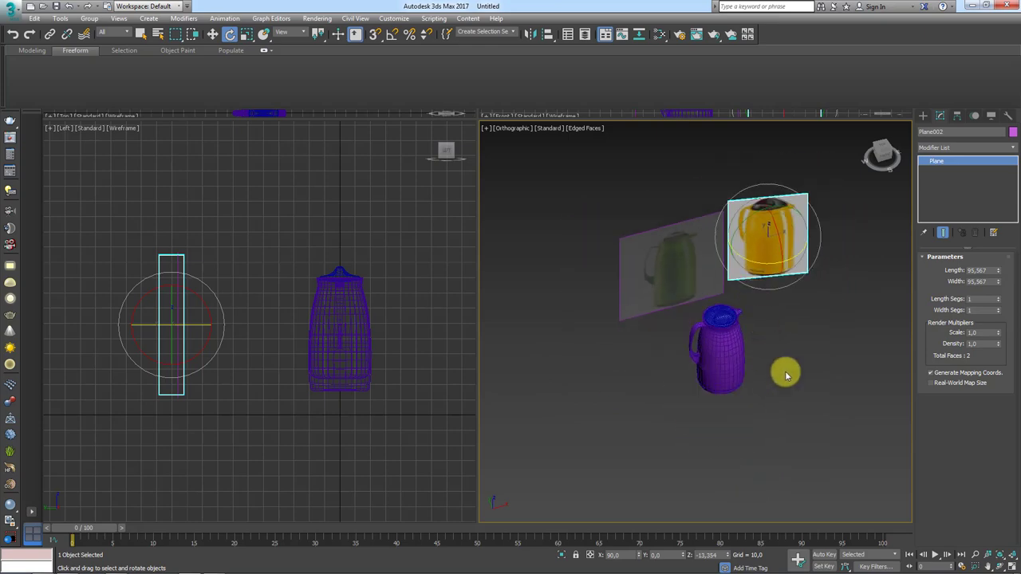
{"action": "left_click_drag", "start_coordinate": [764, 434], "coordinate": [702, 319]}
Frame the selected jug and set its object colour to black
{"action": "key", "text": "z"}
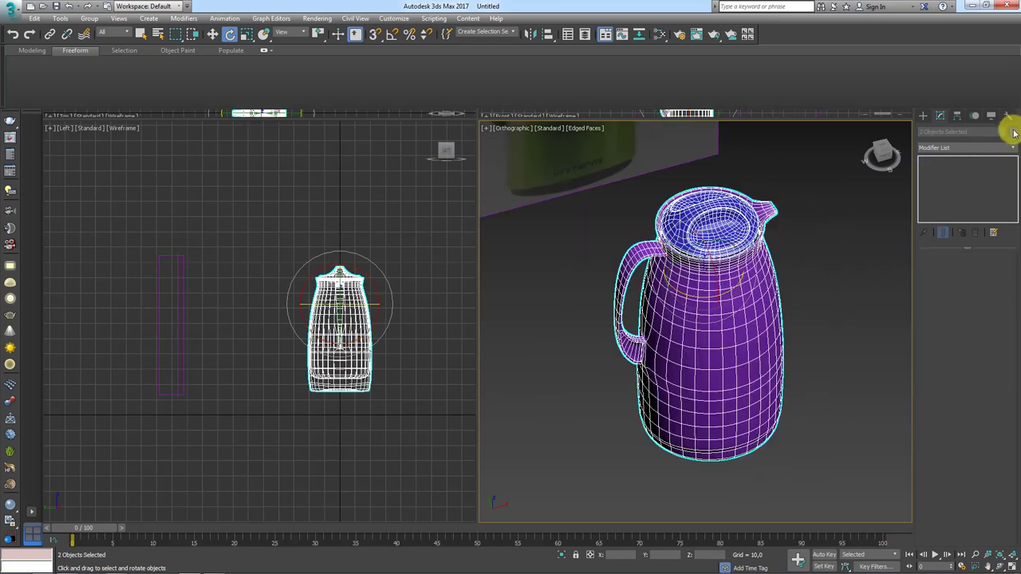
{"action": "left_click", "coordinate": [1013, 132]}
{"action": "left_click", "coordinate": [591, 319]}
{"action": "left_click", "coordinate": [564, 350]}
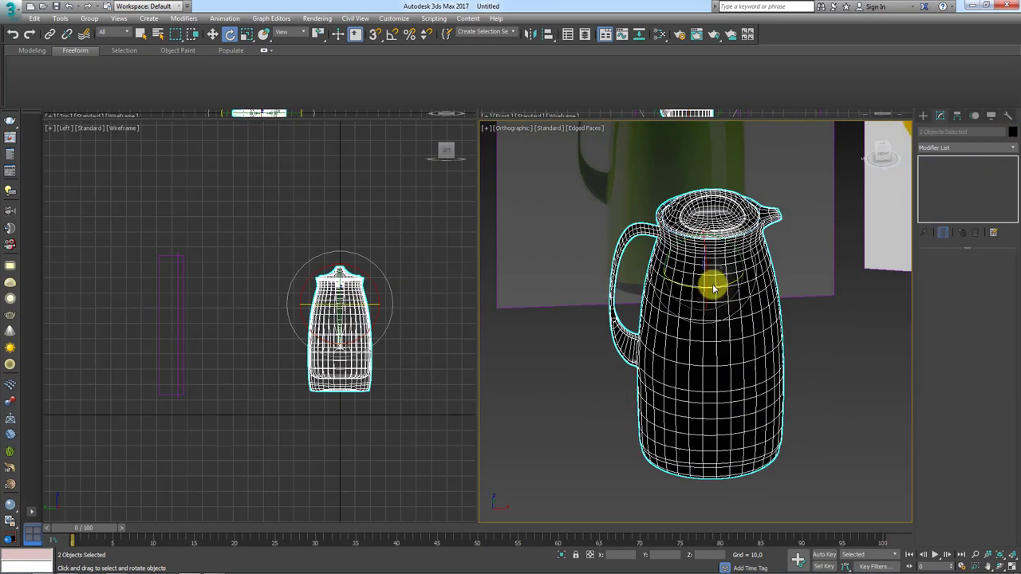
{"action": "scroll", "coordinate": [710, 287], "scroll_direction": "down", "scroll_amount": 3}
{"action": "scroll", "coordinate": [702, 319], "scroll_direction": "down", "scroll_amount": 2}
Assign the white Standard material, Material #27, to the jug and lid, viewed beside the references
{"action": "left_click", "coordinate": [660, 35]}
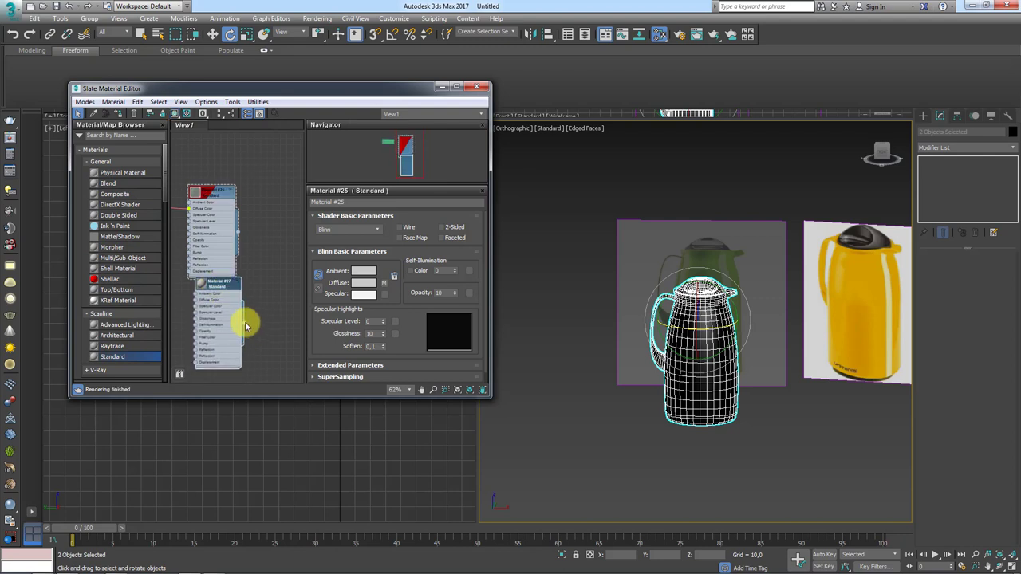
{"action": "left_click_drag", "start_coordinate": [702, 375], "coordinate": [670, 362]}
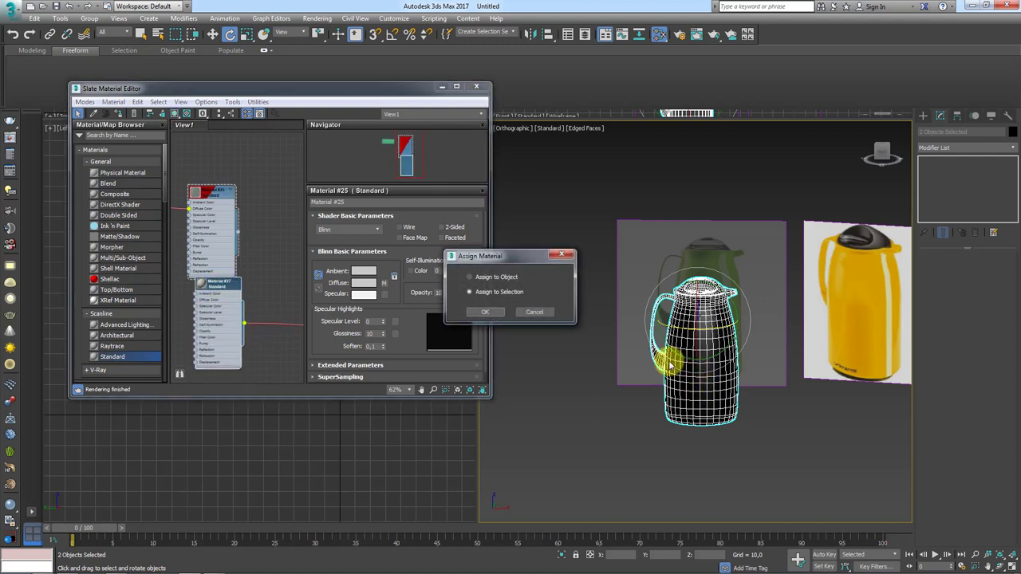
{"action": "left_click", "coordinate": [487, 312]}
{"action": "middle_click_drag", "start_coordinate": [558, 351], "coordinate": [654, 394], "text": "alt"}
{"action": "scroll", "coordinate": [629, 410], "scroll_direction": "up", "scroll_amount": 5}
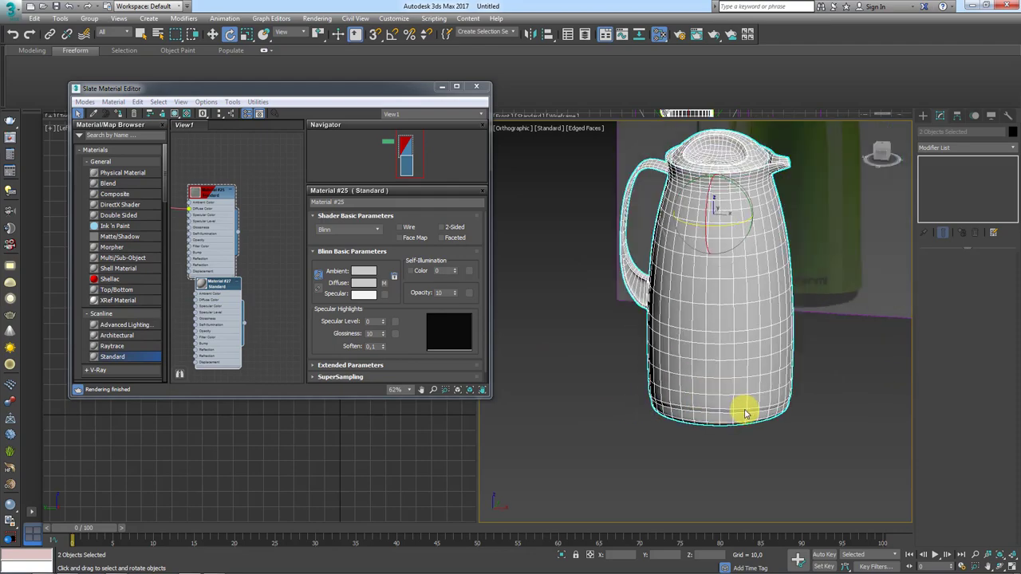
{"action": "mouse_move", "coordinate": [745, 413]}
{"action": "middle_mouse_down", "text": "alt"}
{"action": "mouse_move", "coordinate": [672, 473]}
{"action": "mouse_move", "coordinate": [707, 412]}
{"action": "middle_mouse_up", "text": "alt"}
{"action": "scroll", "coordinate": [741, 380], "scroll_direction": "down", "scroll_amount": 3}
{"action": "scroll", "coordinate": [705, 392], "scroll_direction": "down", "scroll_amount": 2}
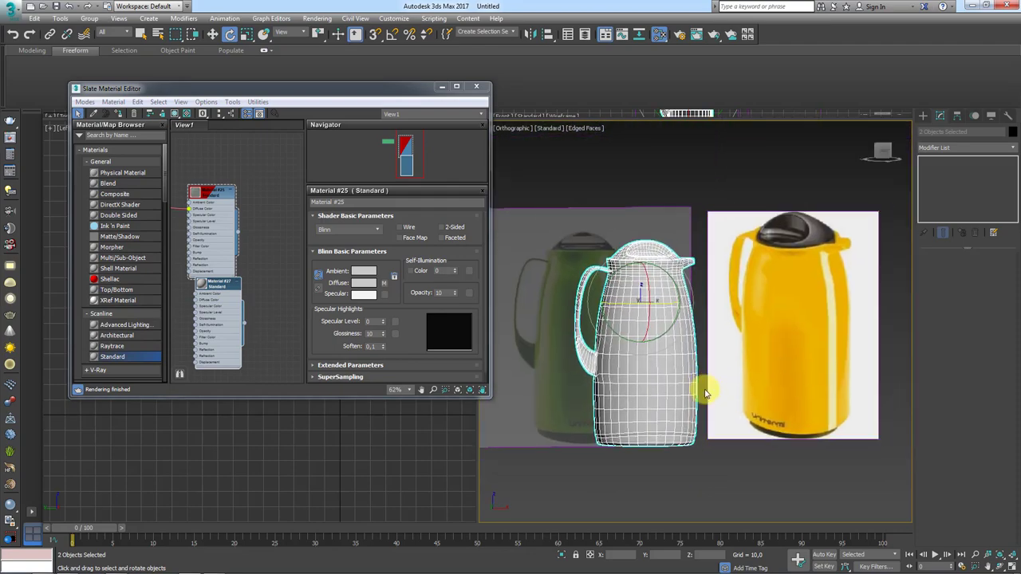